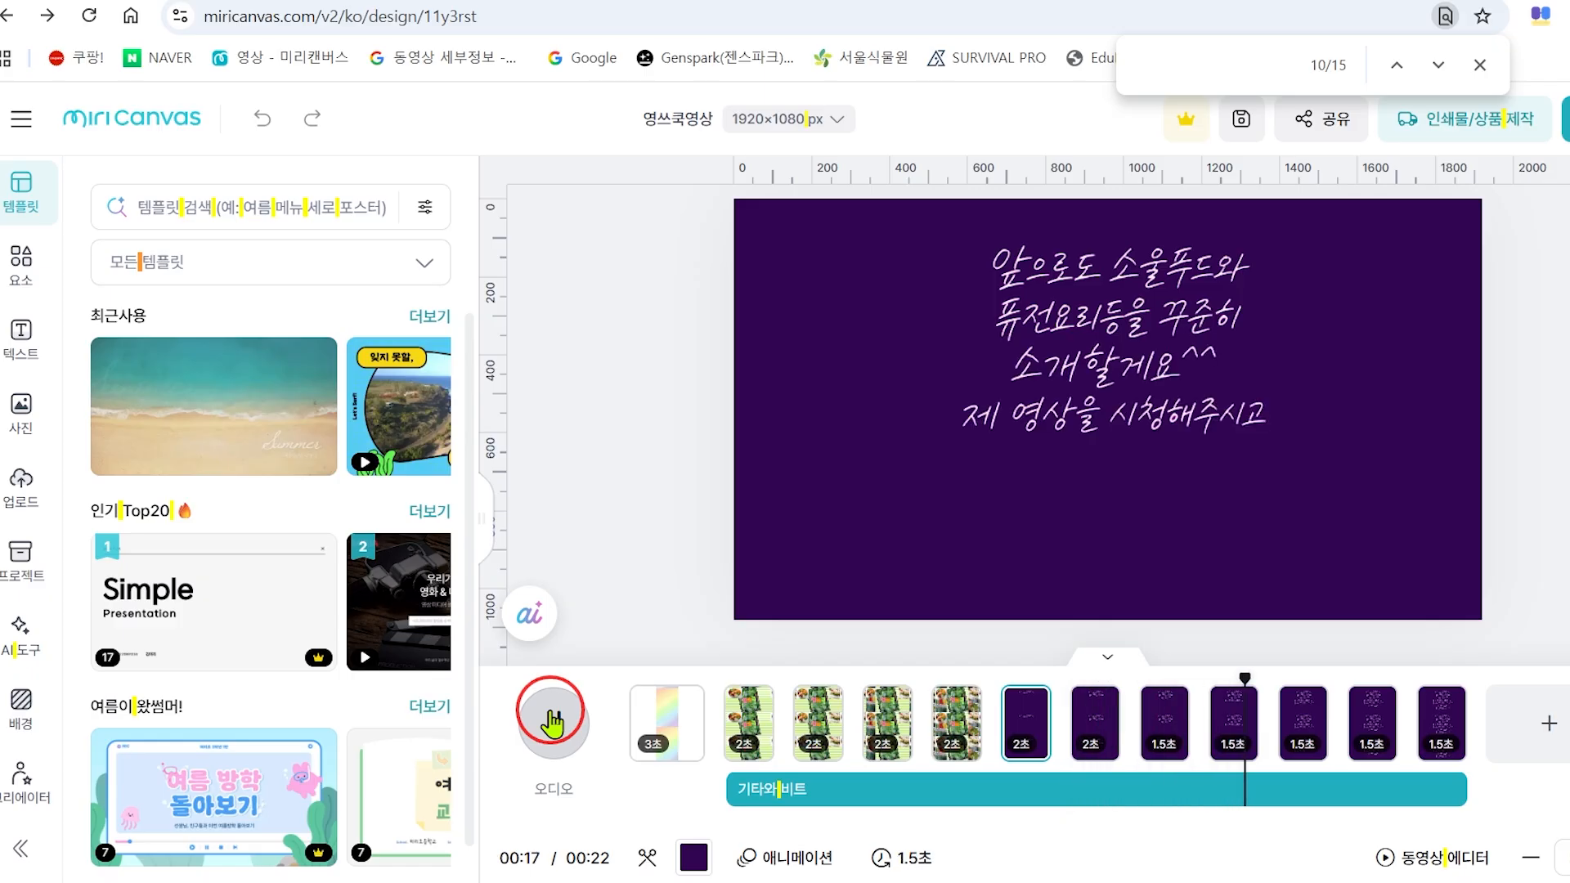
Stop the video preview and create a new blank YouTube video design (유튜브 영상) at 1920 × 1080 px.
click(550, 721)
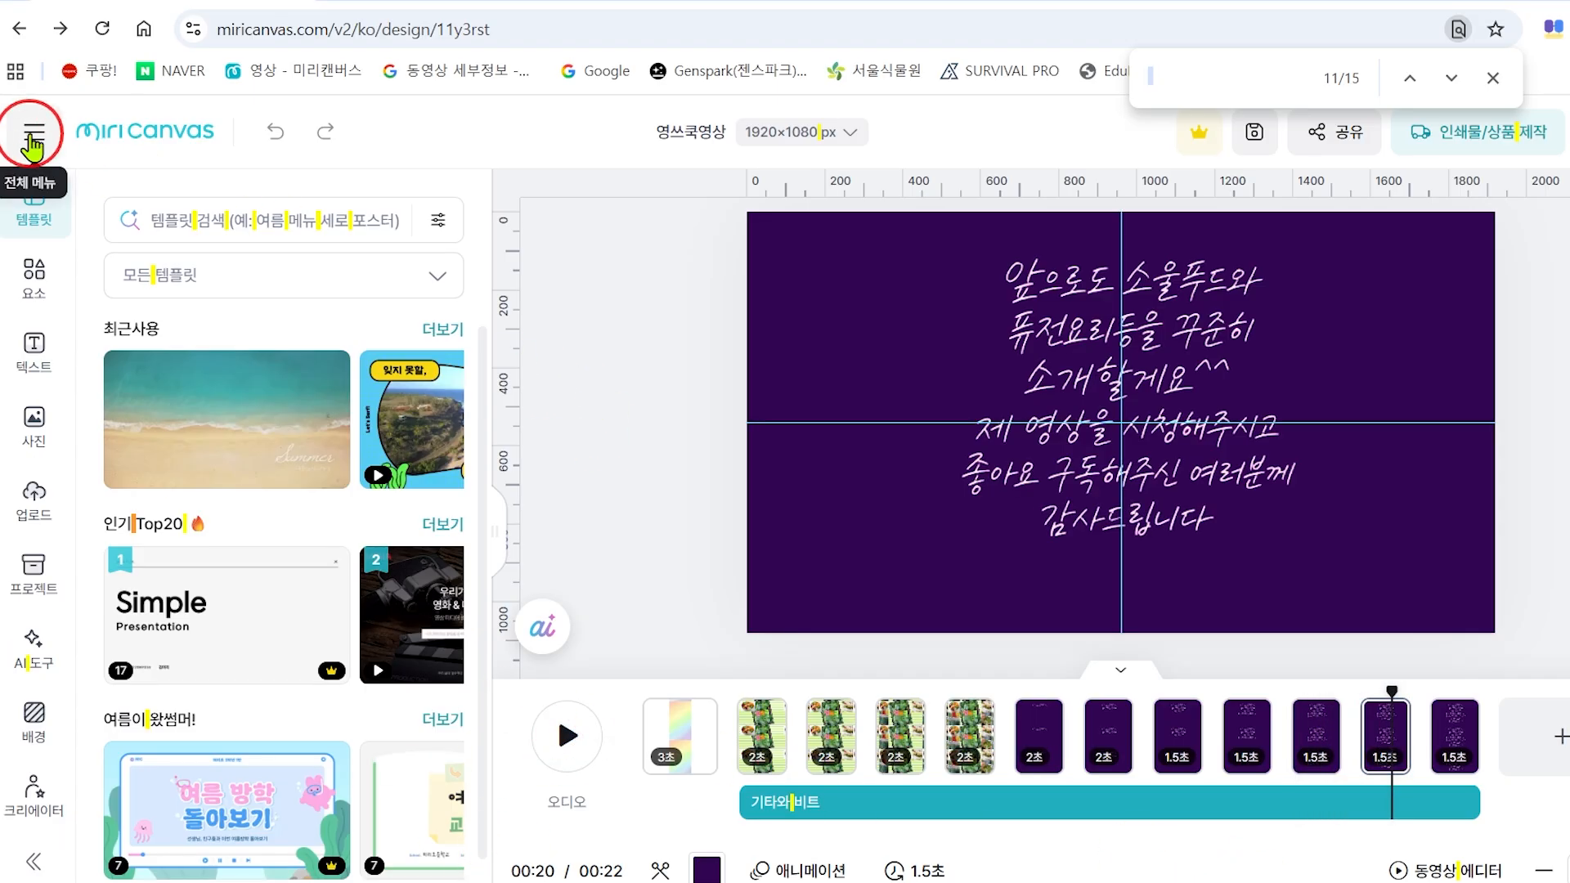
click(33, 135)
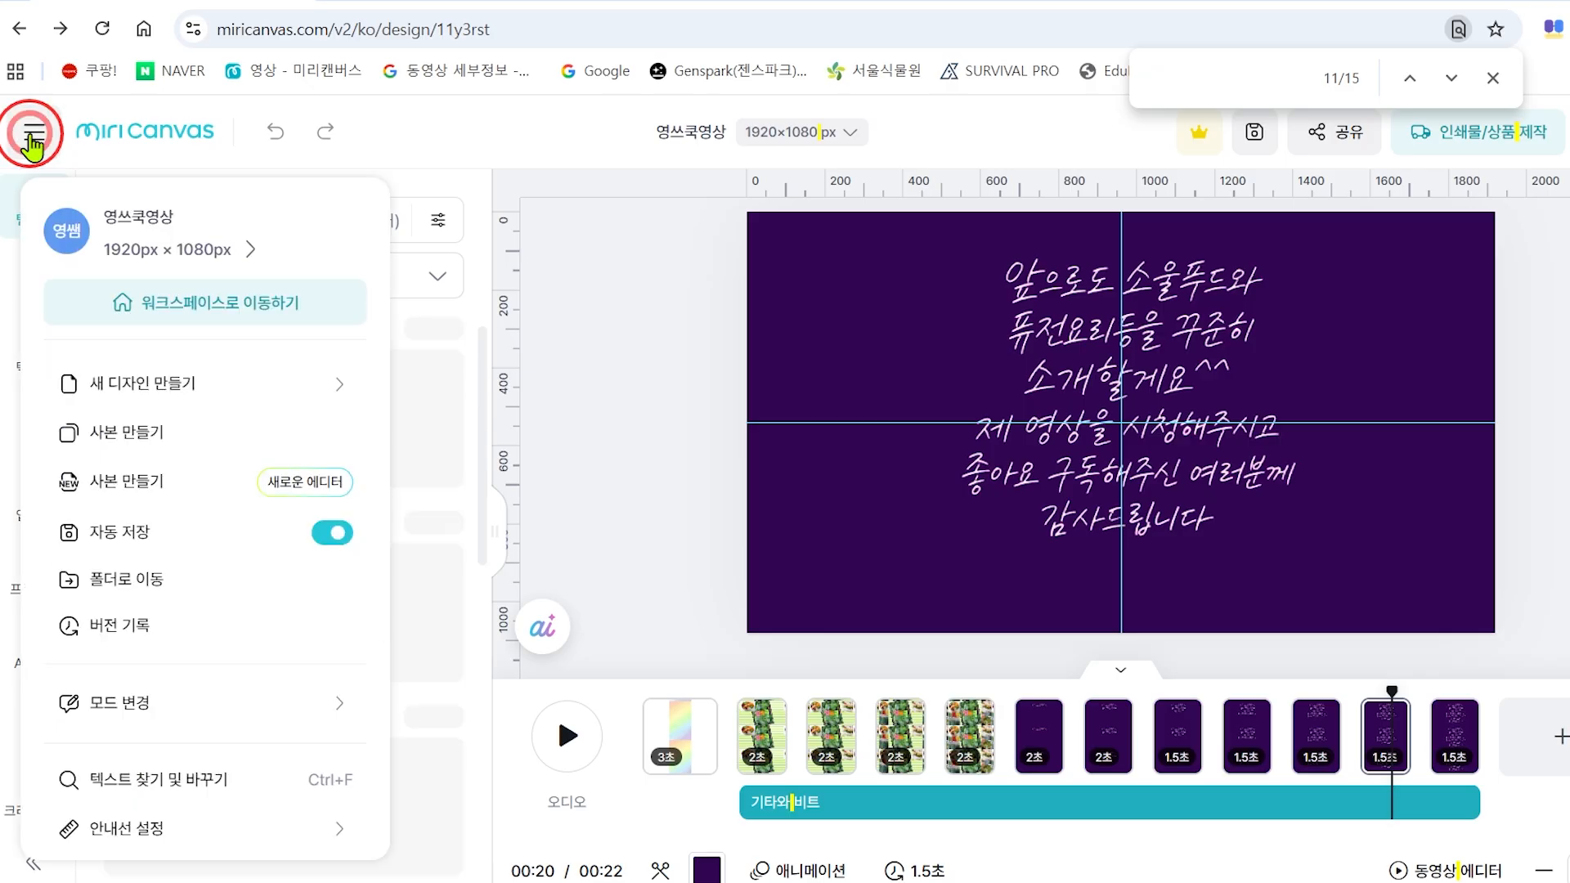
mouse_move(94, 406)
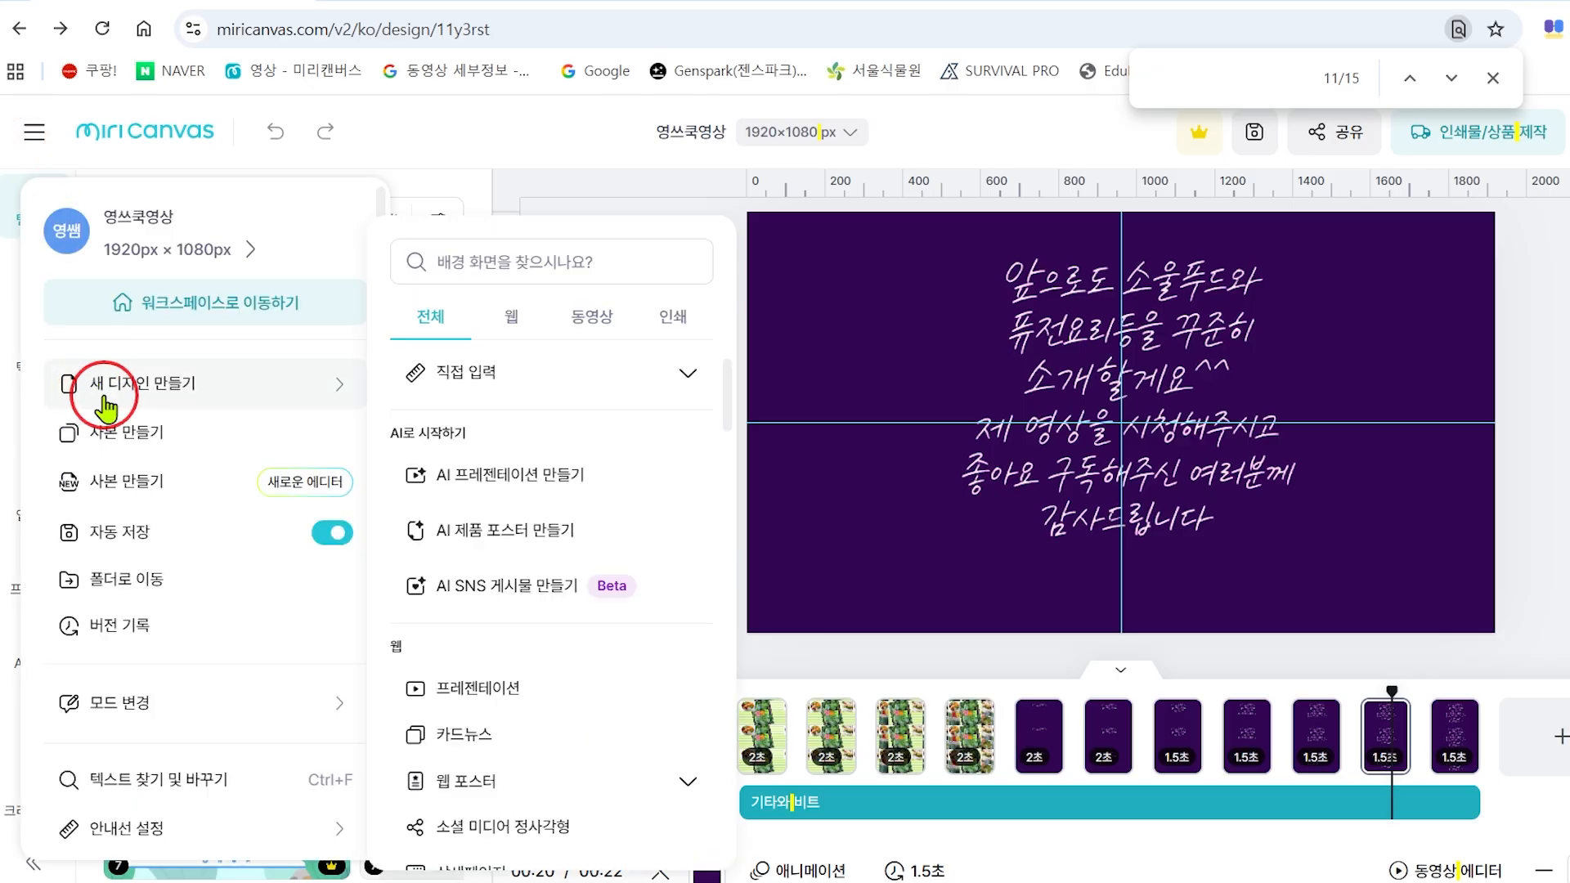
click(599, 328)
click(461, 495)
click(464, 489)
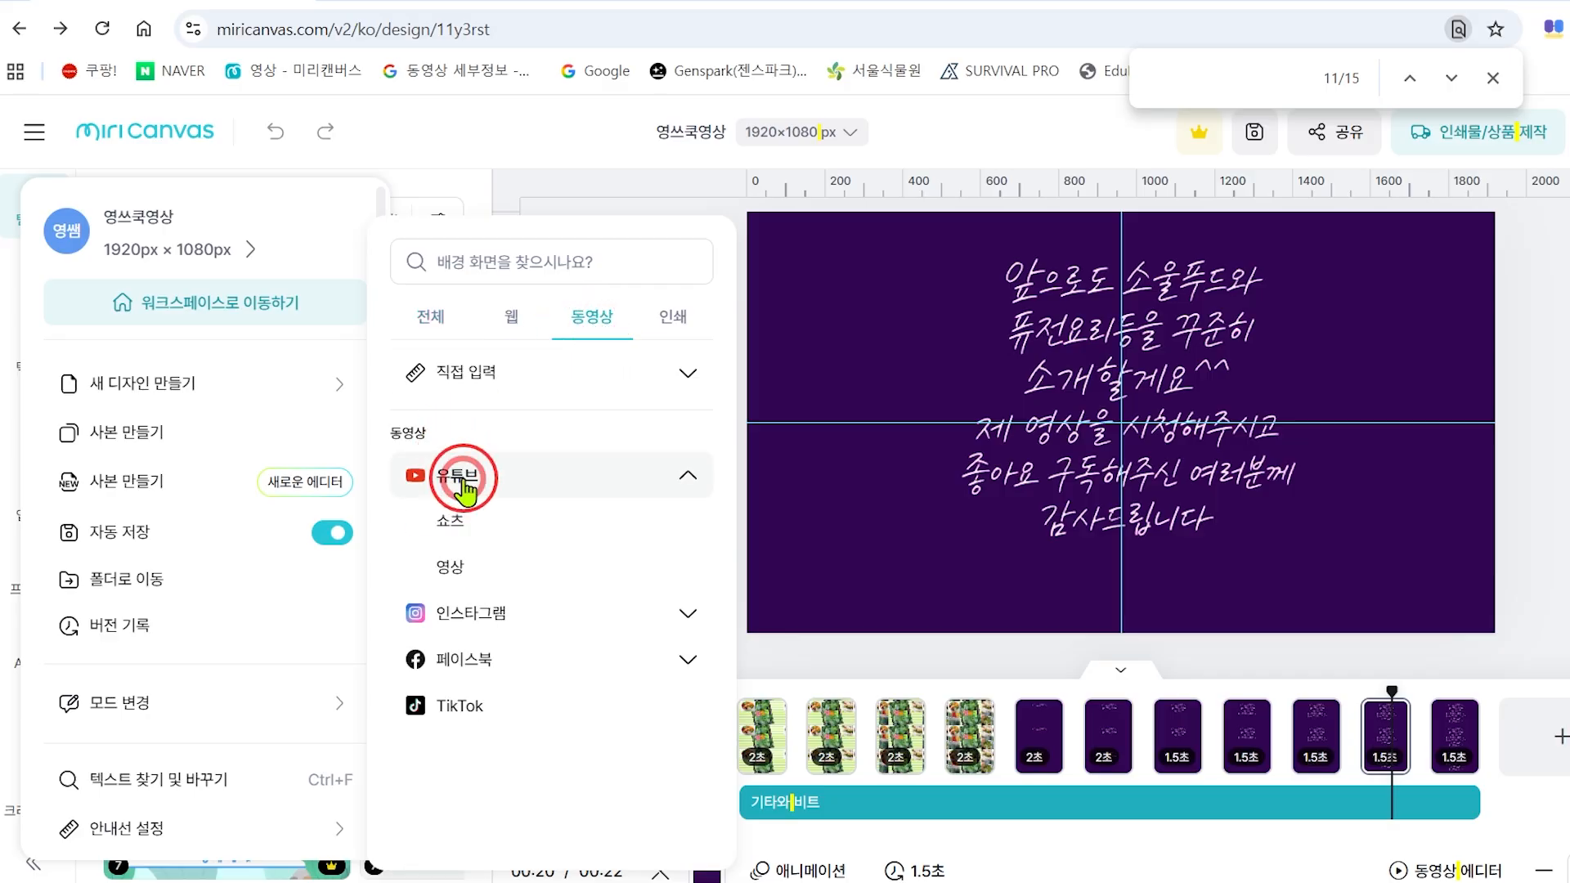
click(440, 538)
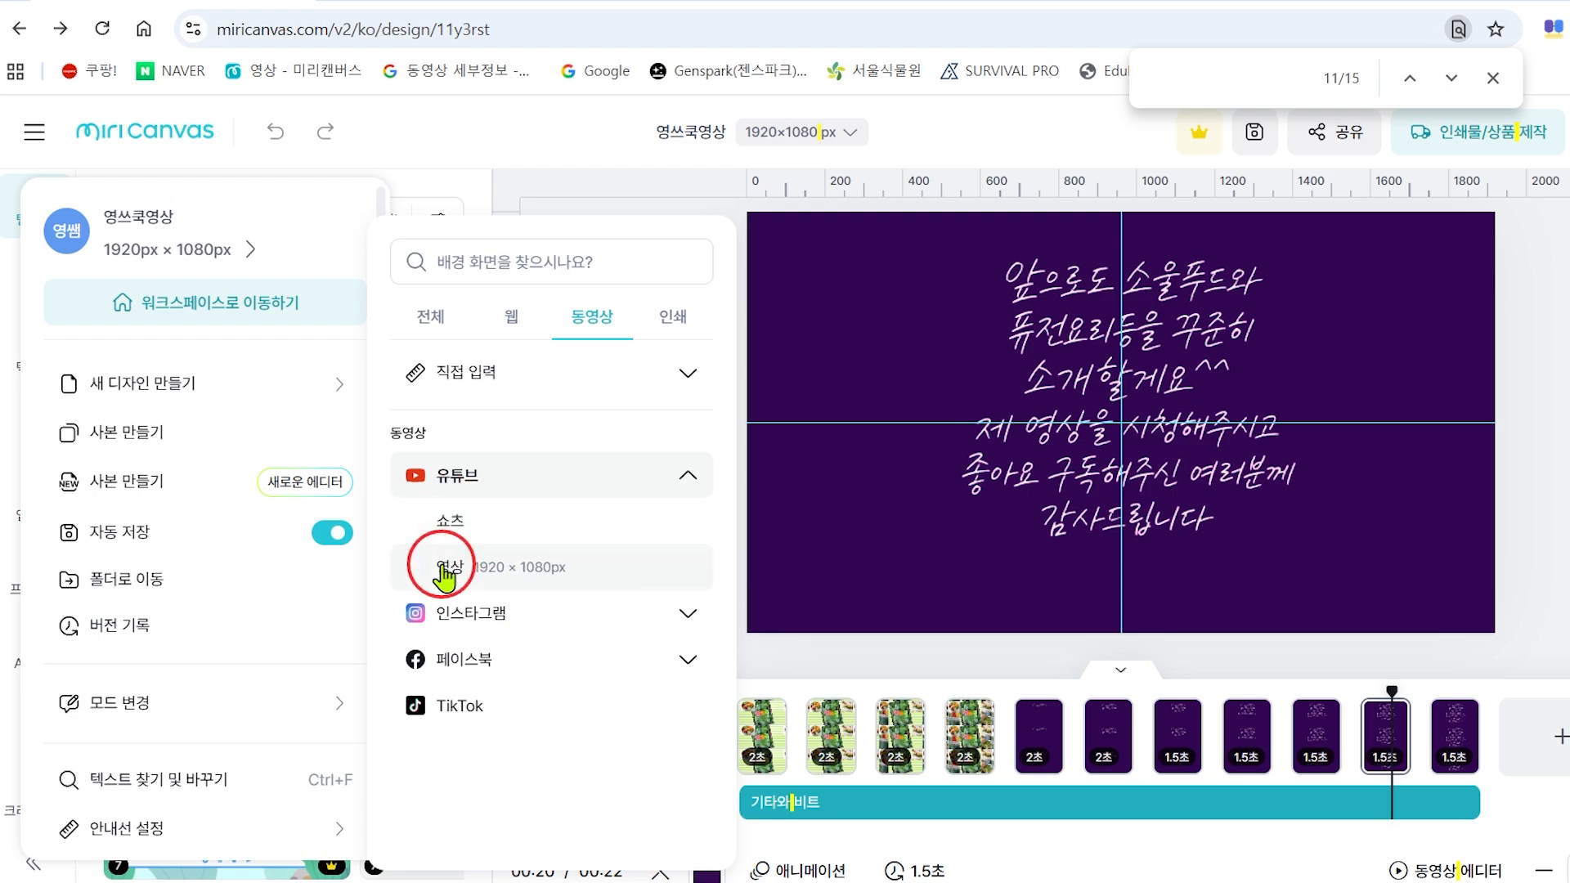
click(444, 572)
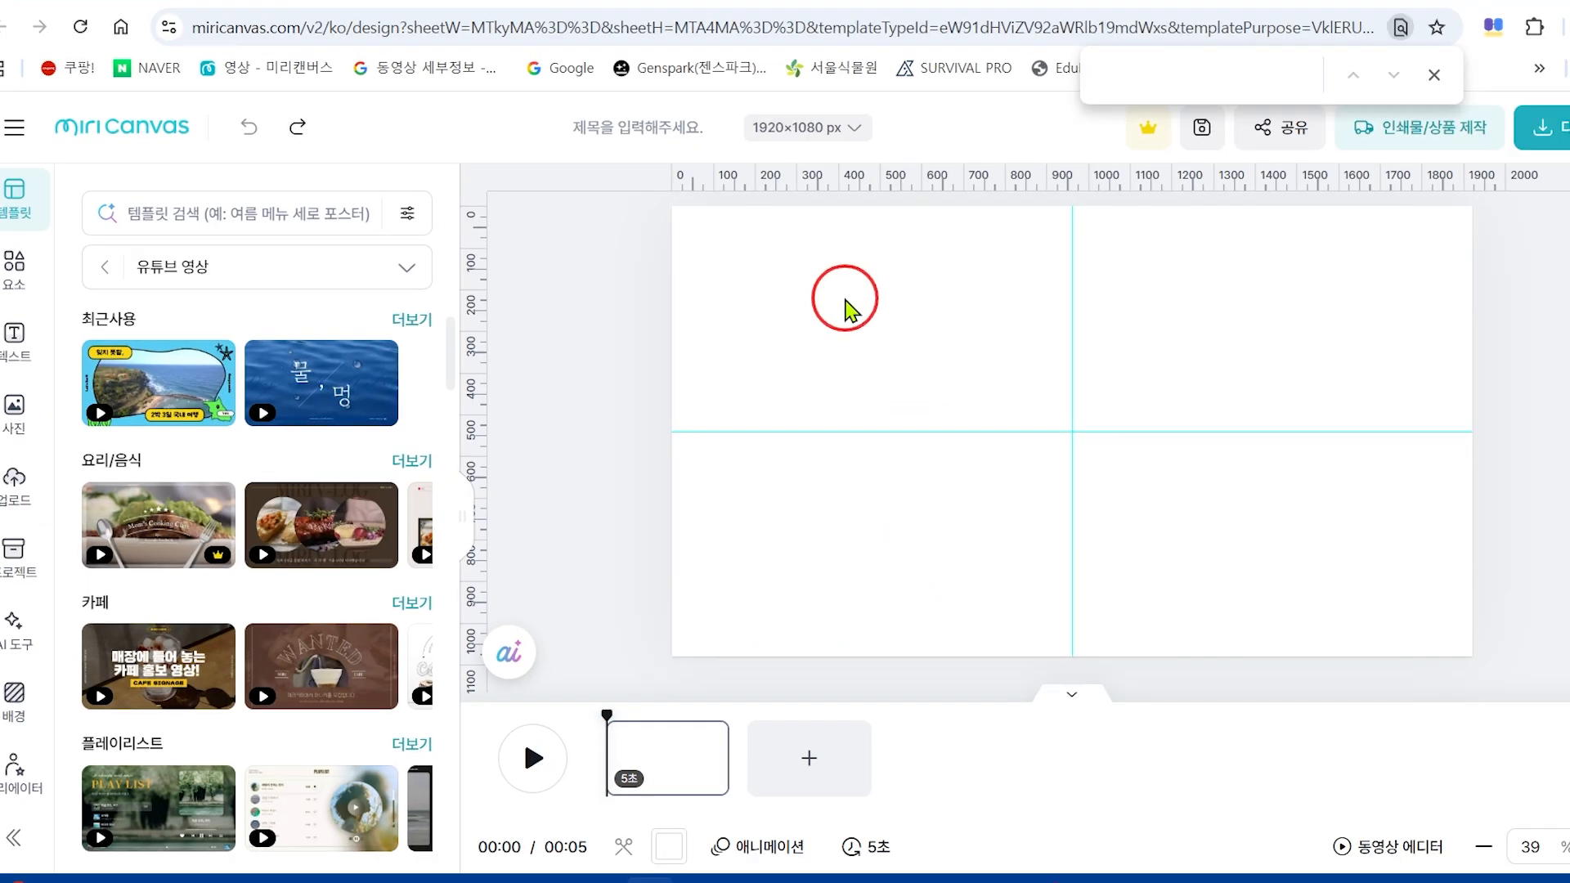
Search the design elements for "숫자".
click(13, 278)
click(135, 217)
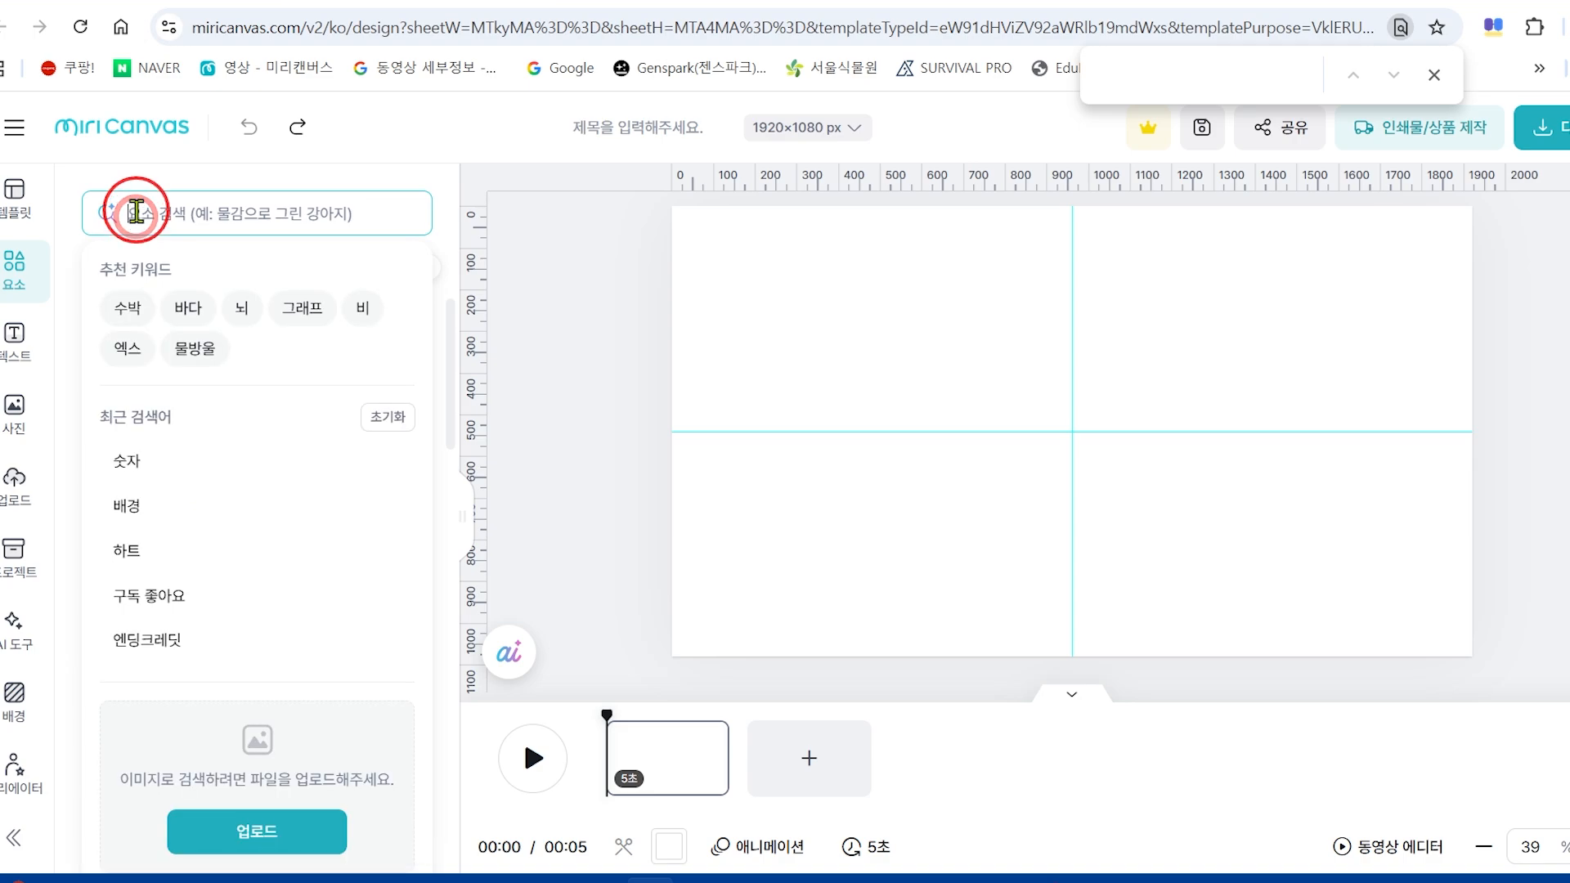
text(수)
text(자)
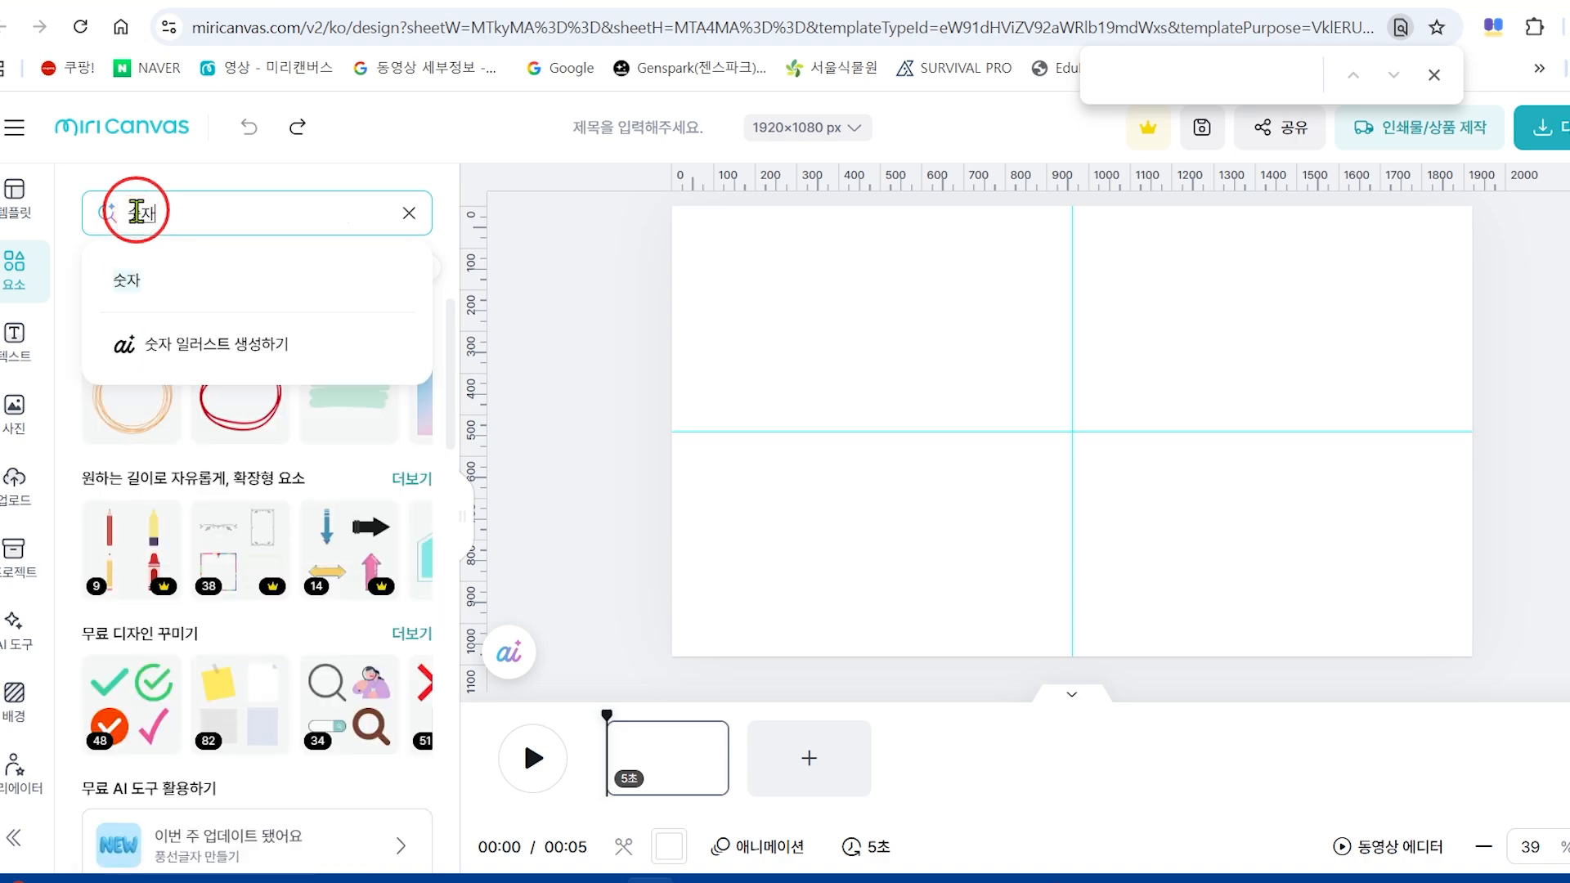
key(Return)
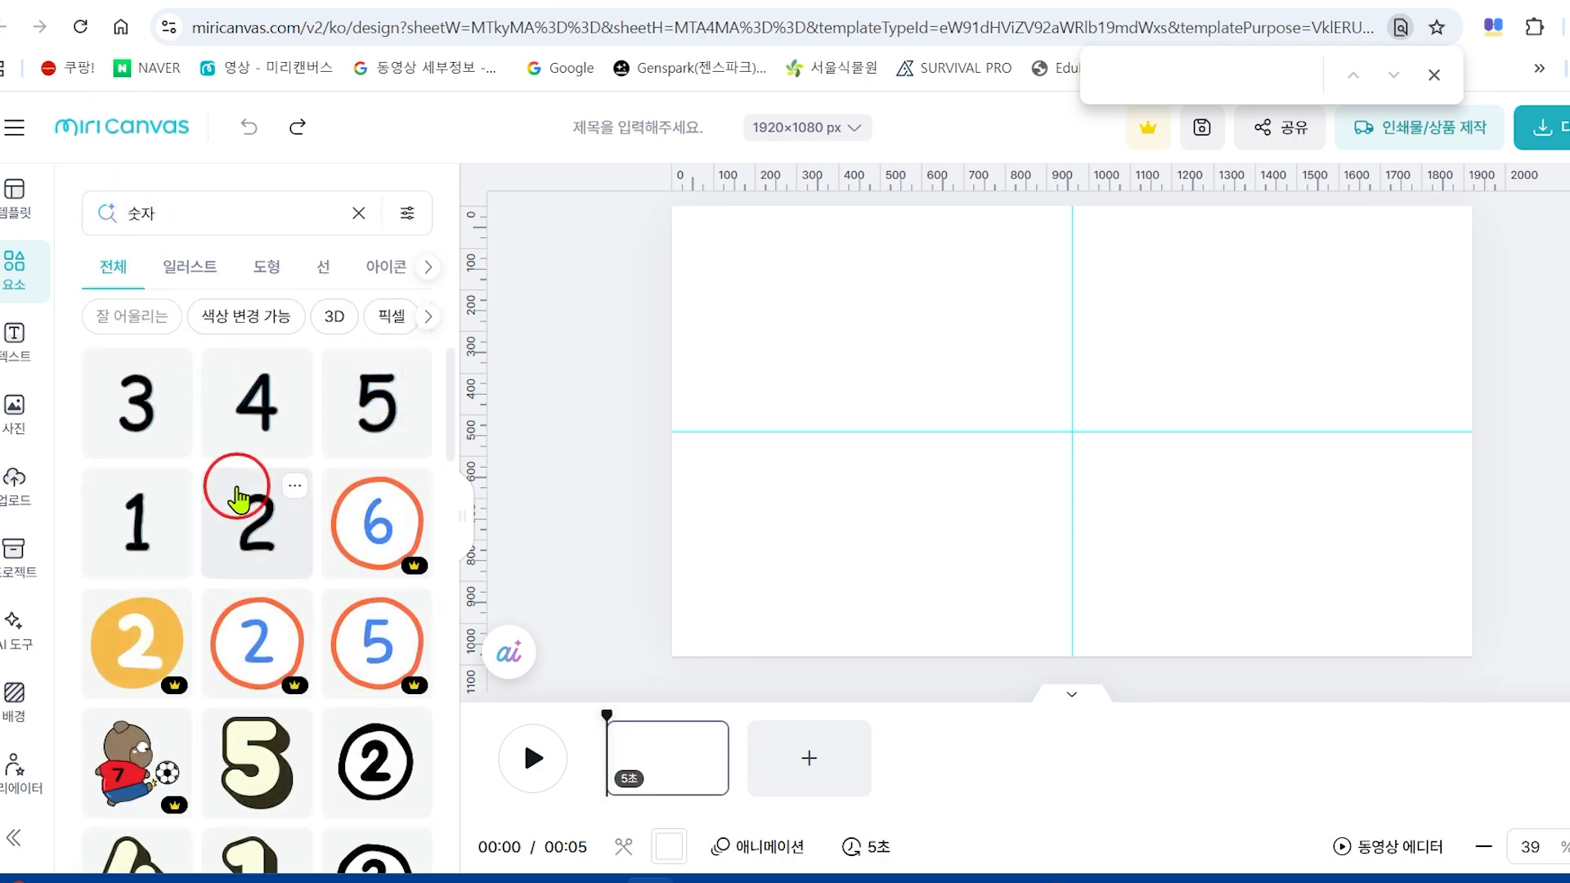
Find the beige 3D balloon-style number 3 among the results, add it to the page and deselect it.
scroll(237, 491, down, 4)
scroll(242, 491, down, 6)
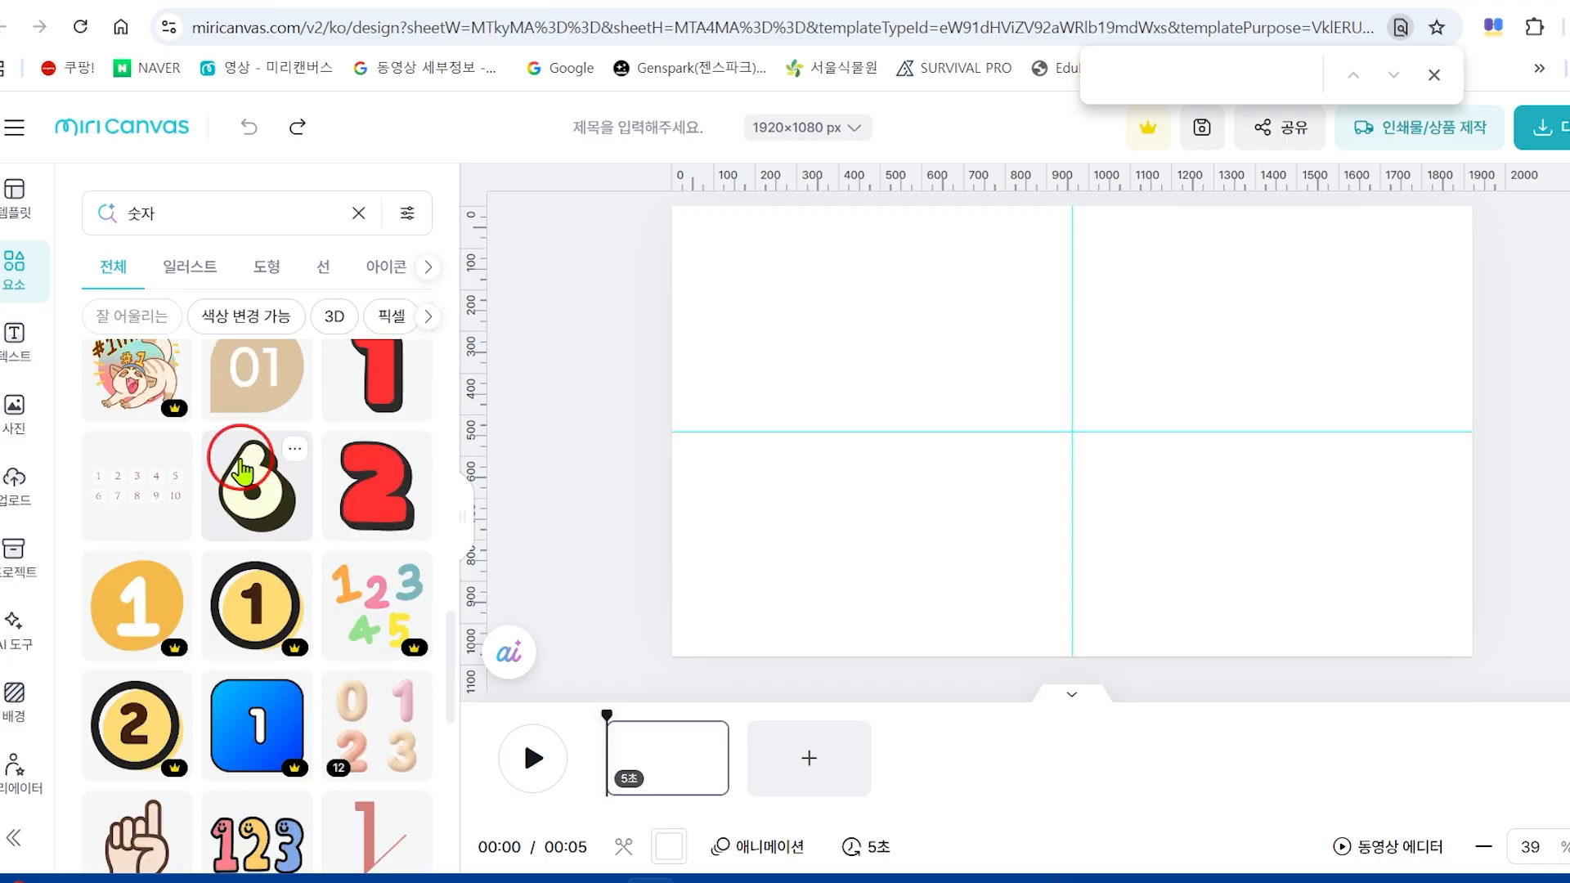
scroll(242, 472, down, 12)
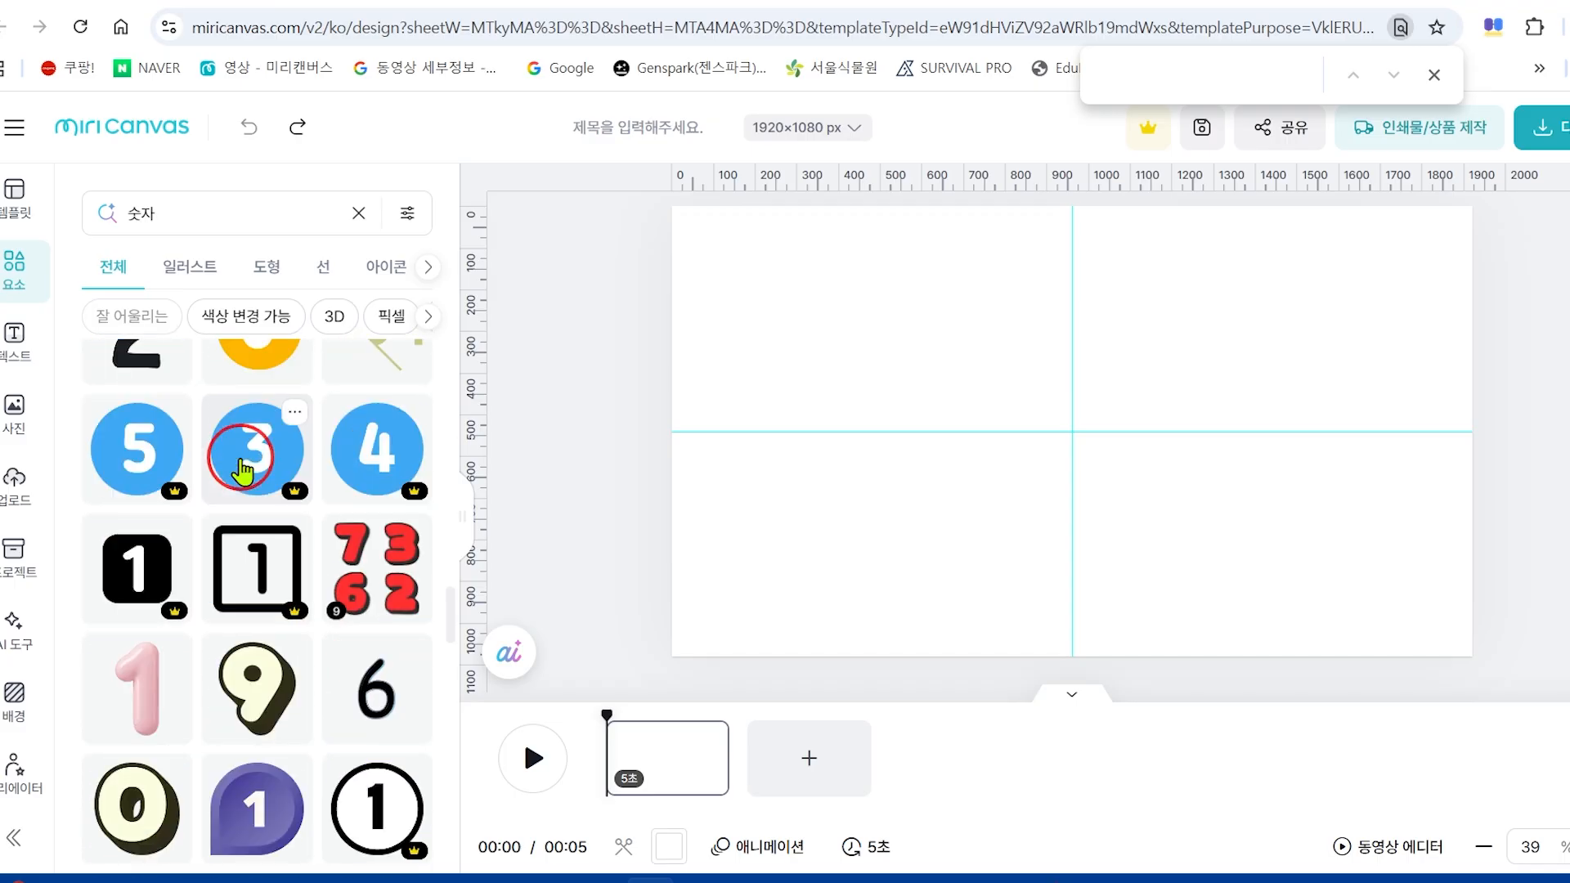
scroll(242, 472, down, 15)
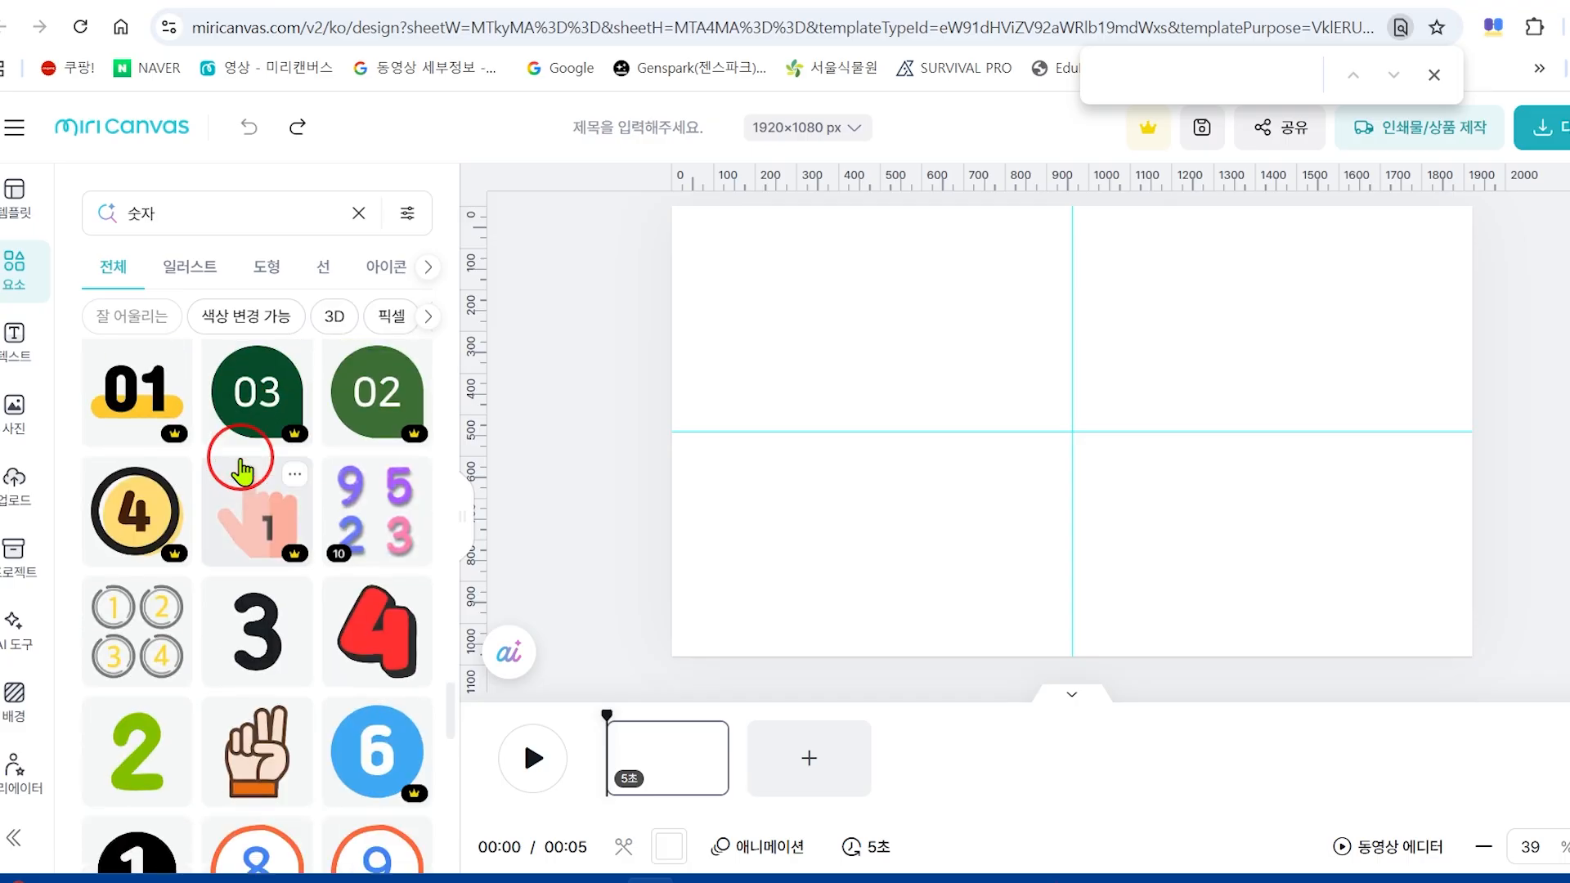
scroll(242, 472, down, 15)
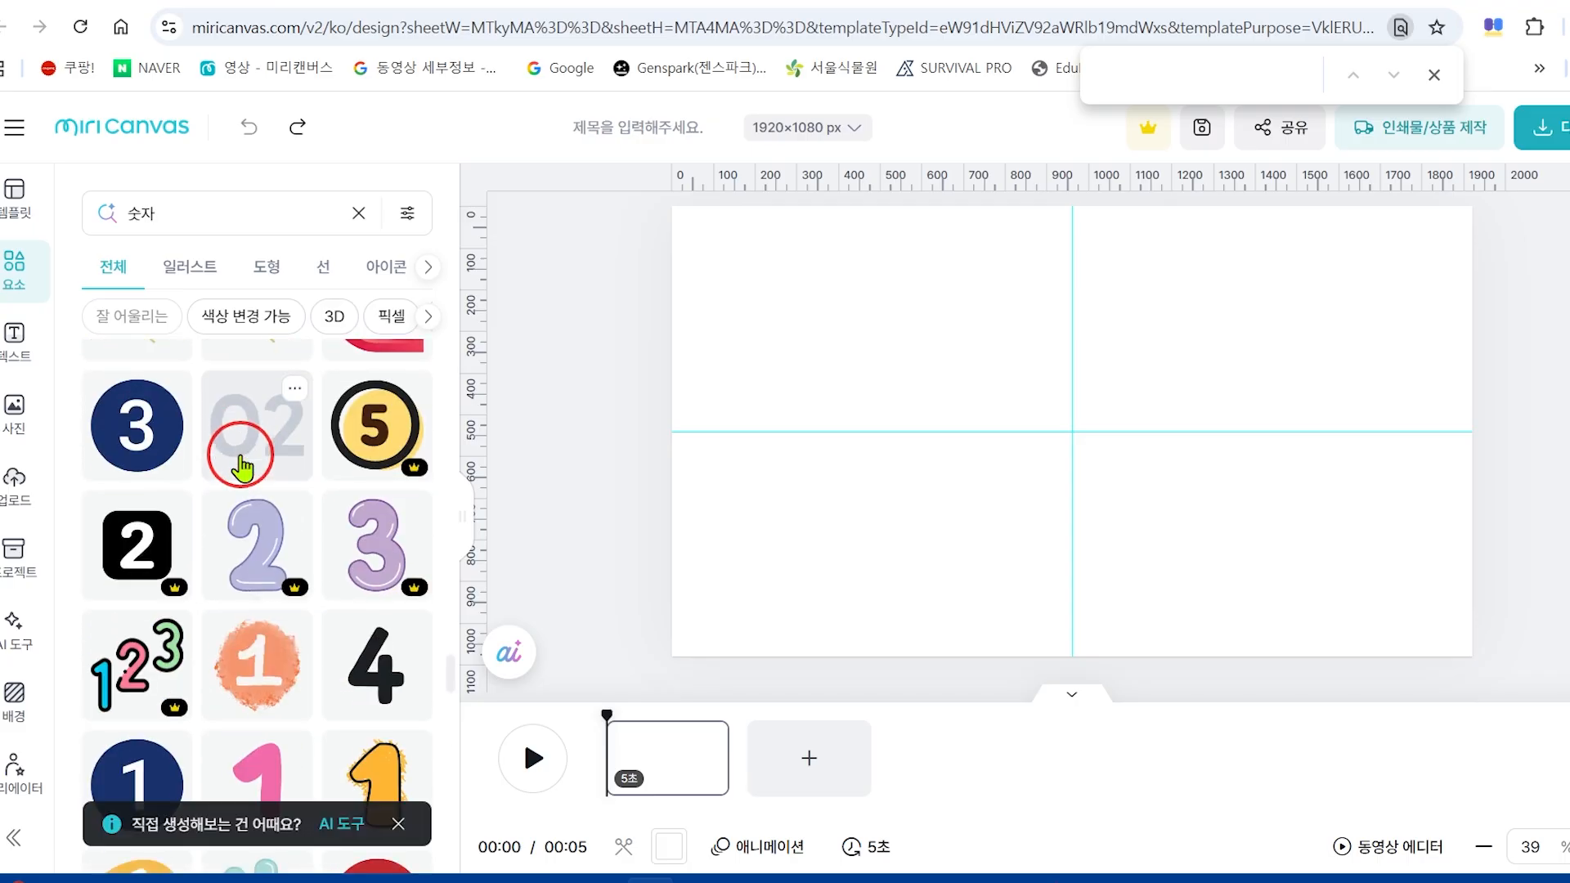
scroll(243, 469, down, 15)
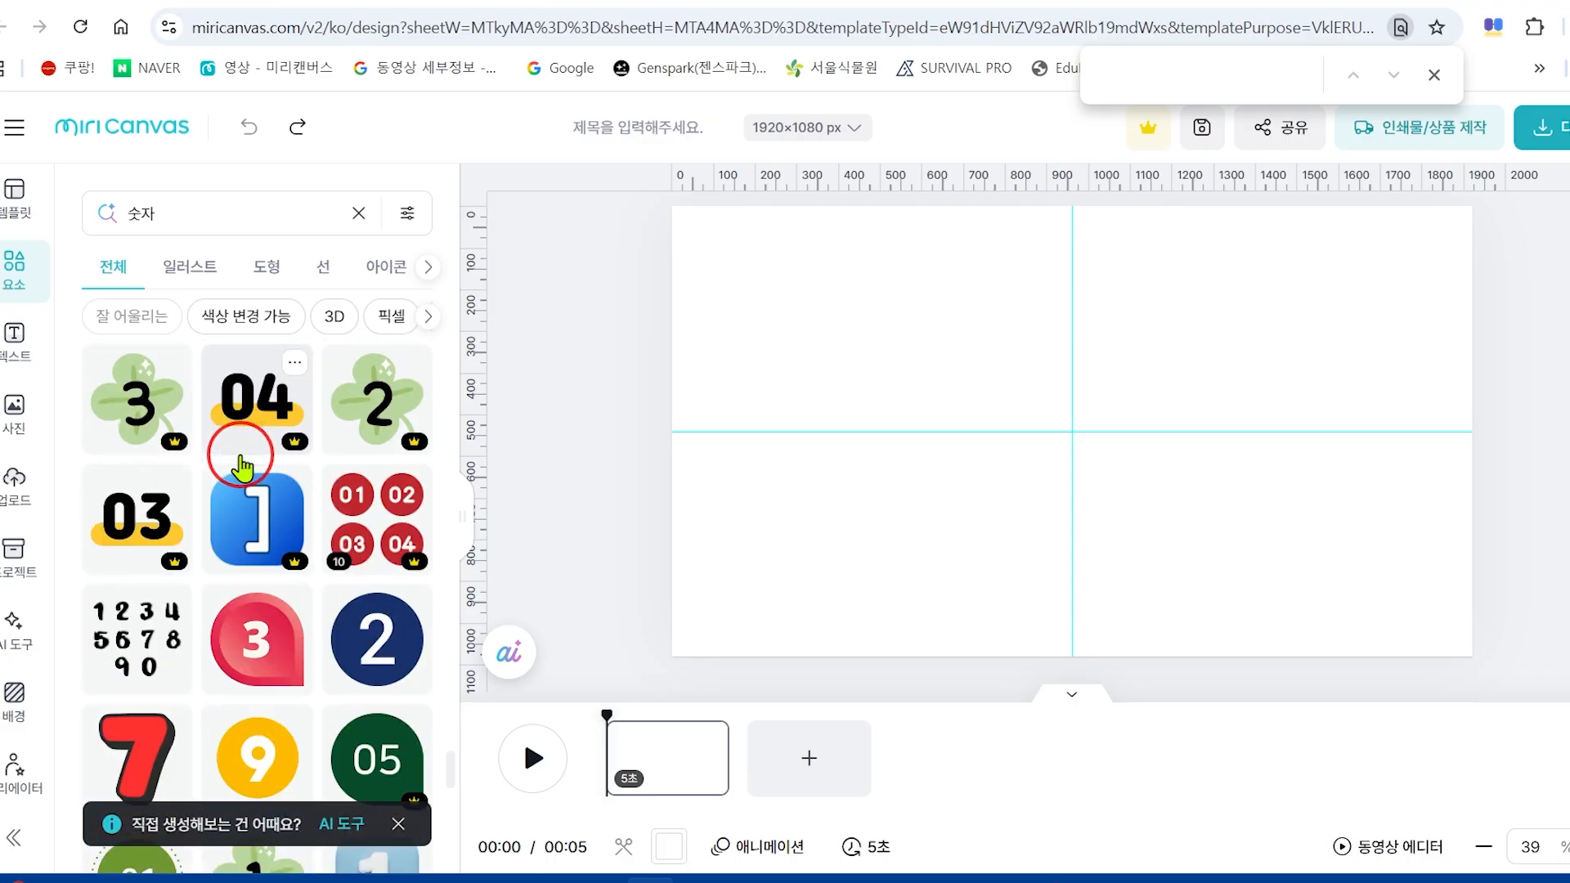
scroll(242, 469, down, 5)
scroll(242, 469, up, 8)
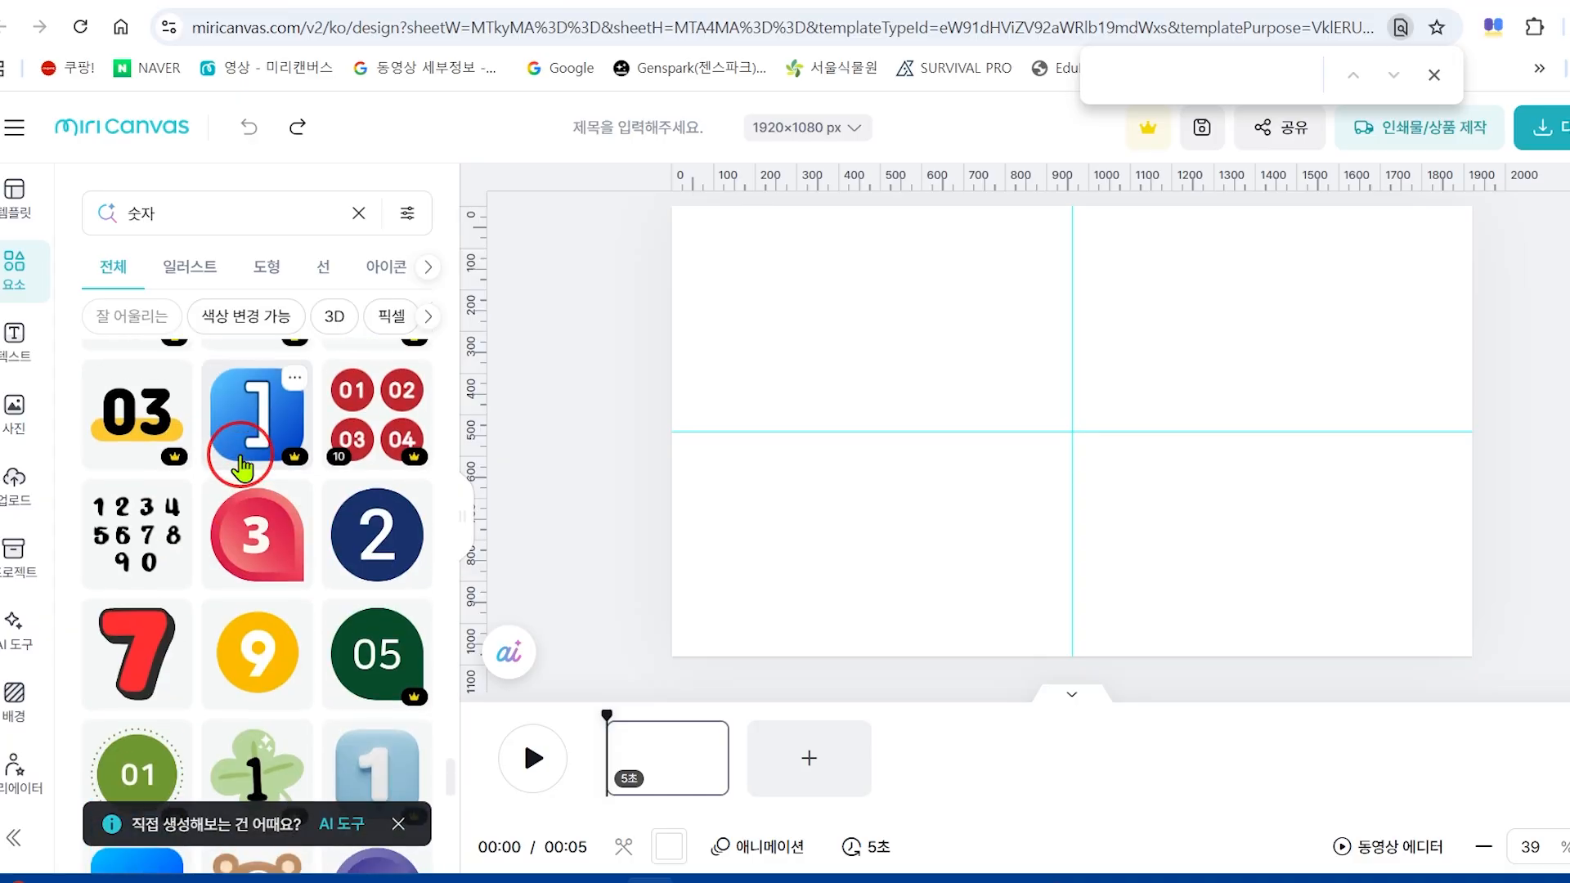
scroll(242, 468, up, 2)
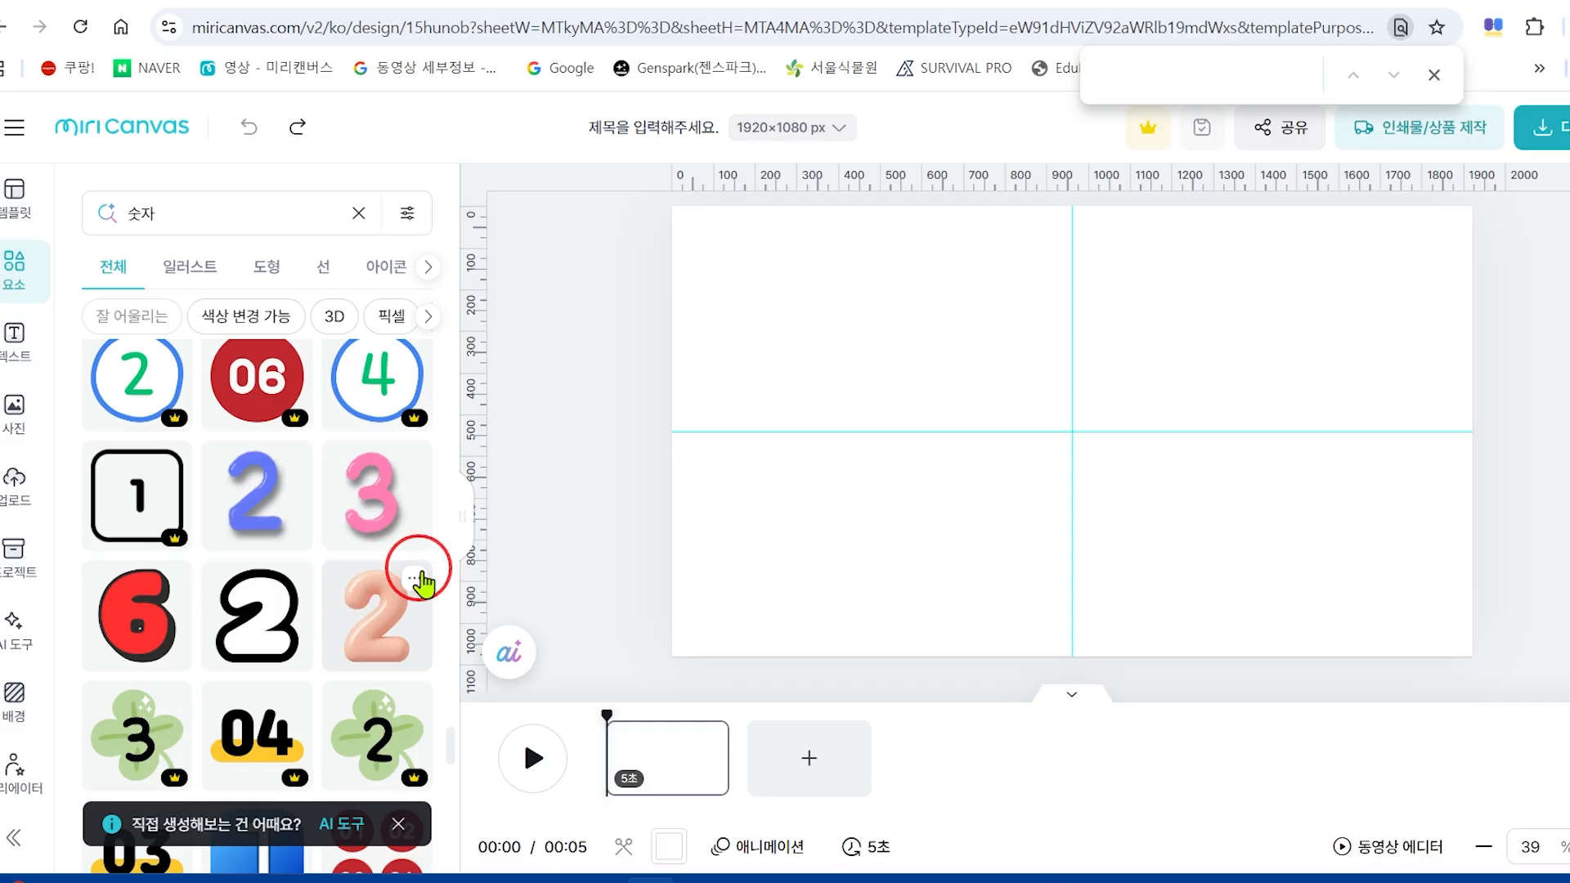
scroll(413, 626, down, 10)
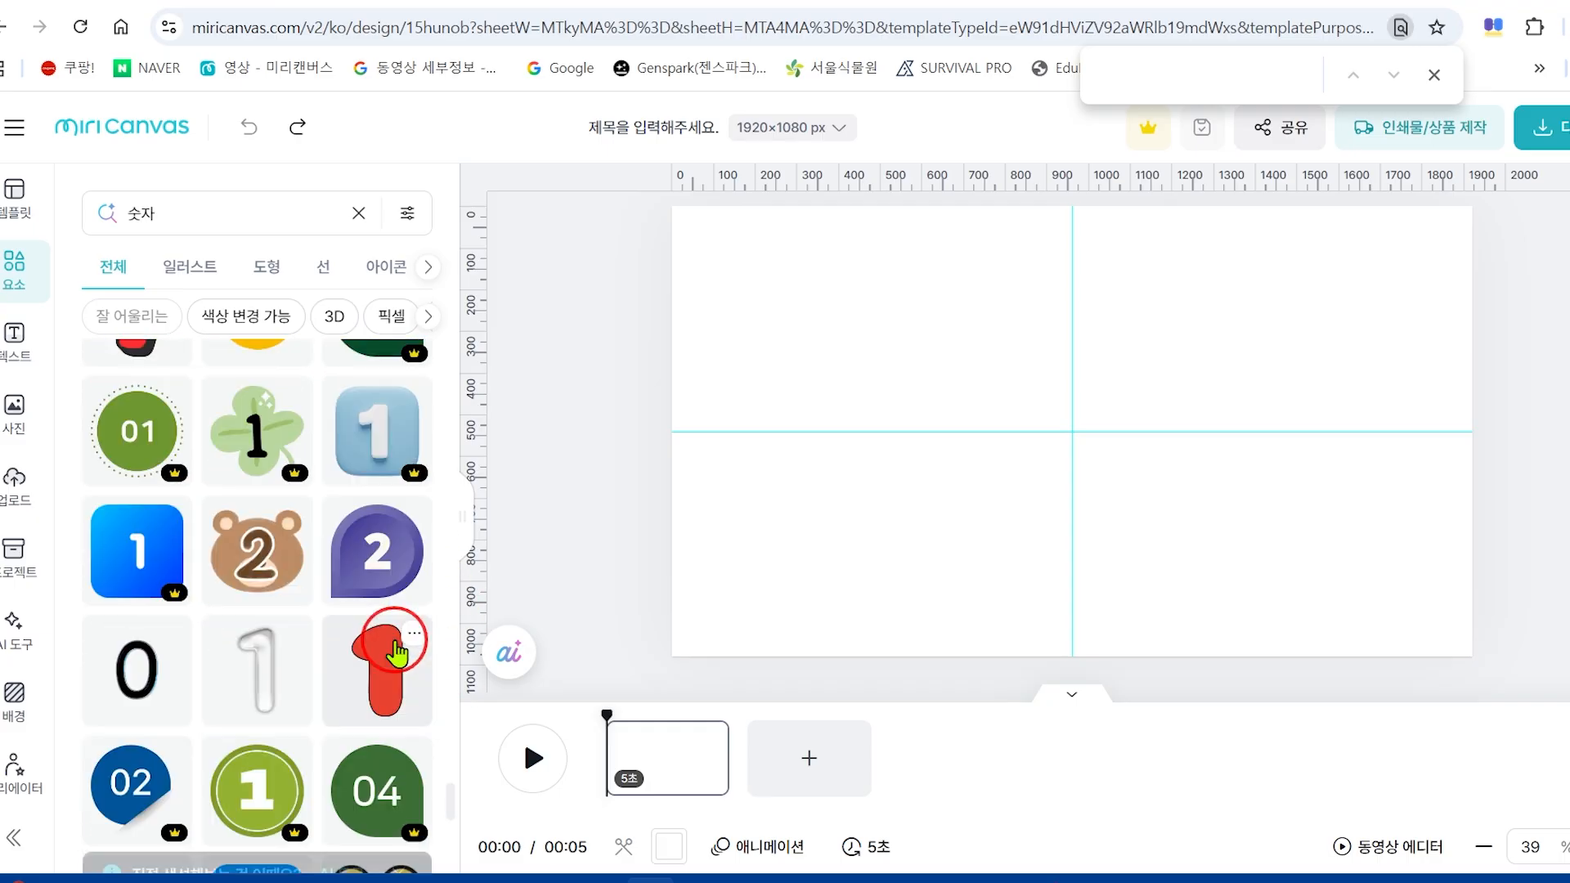
scroll(396, 652, down, 10)
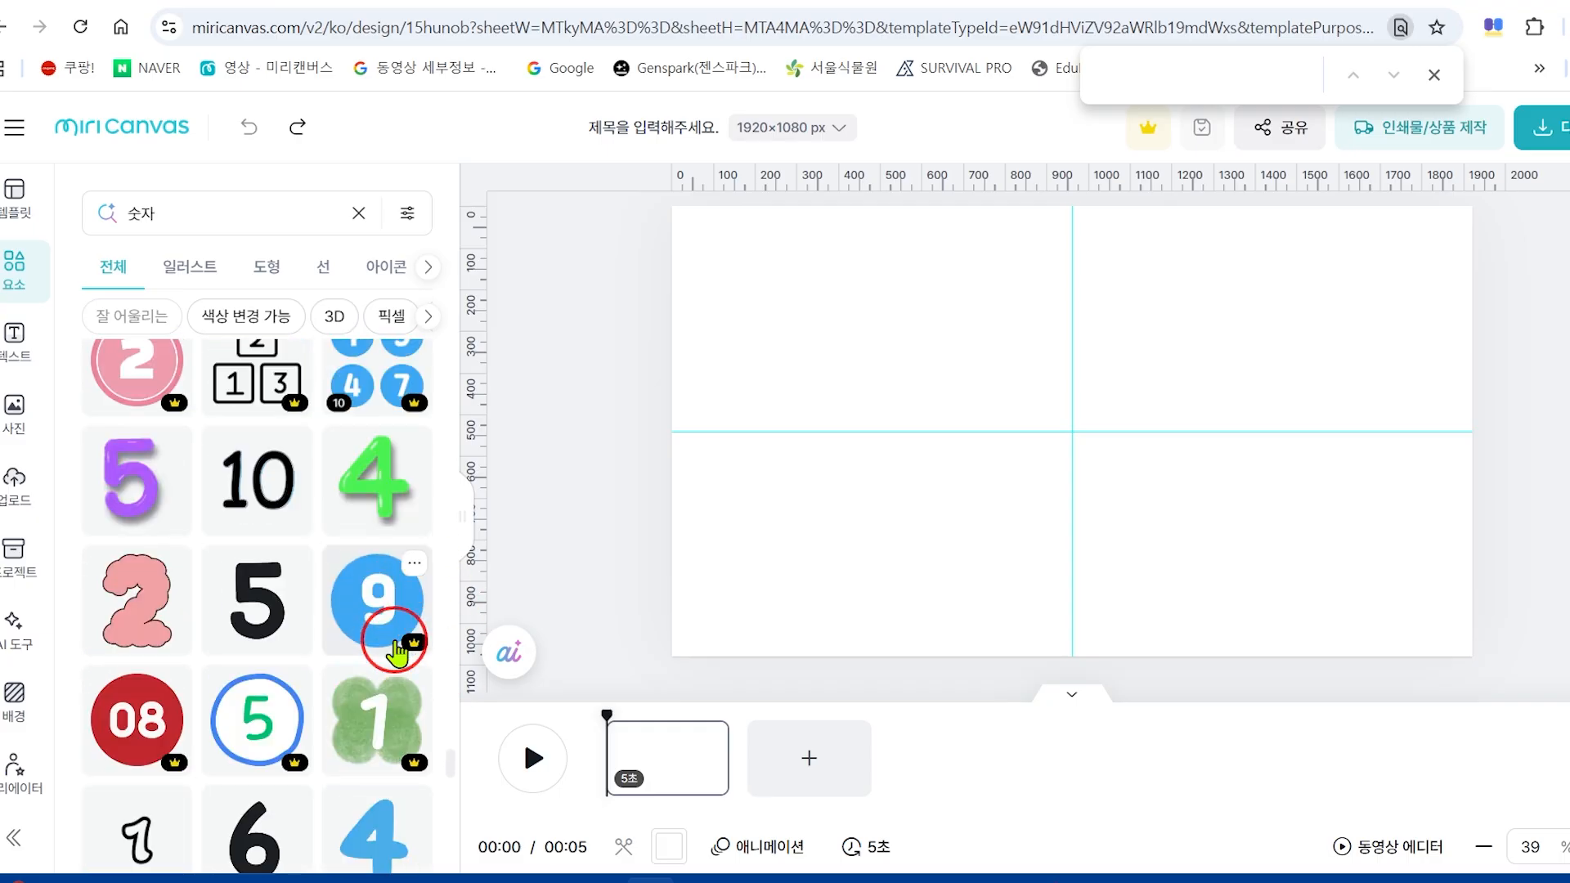
scroll(396, 651, down, 5)
scroll(396, 652, down, 8)
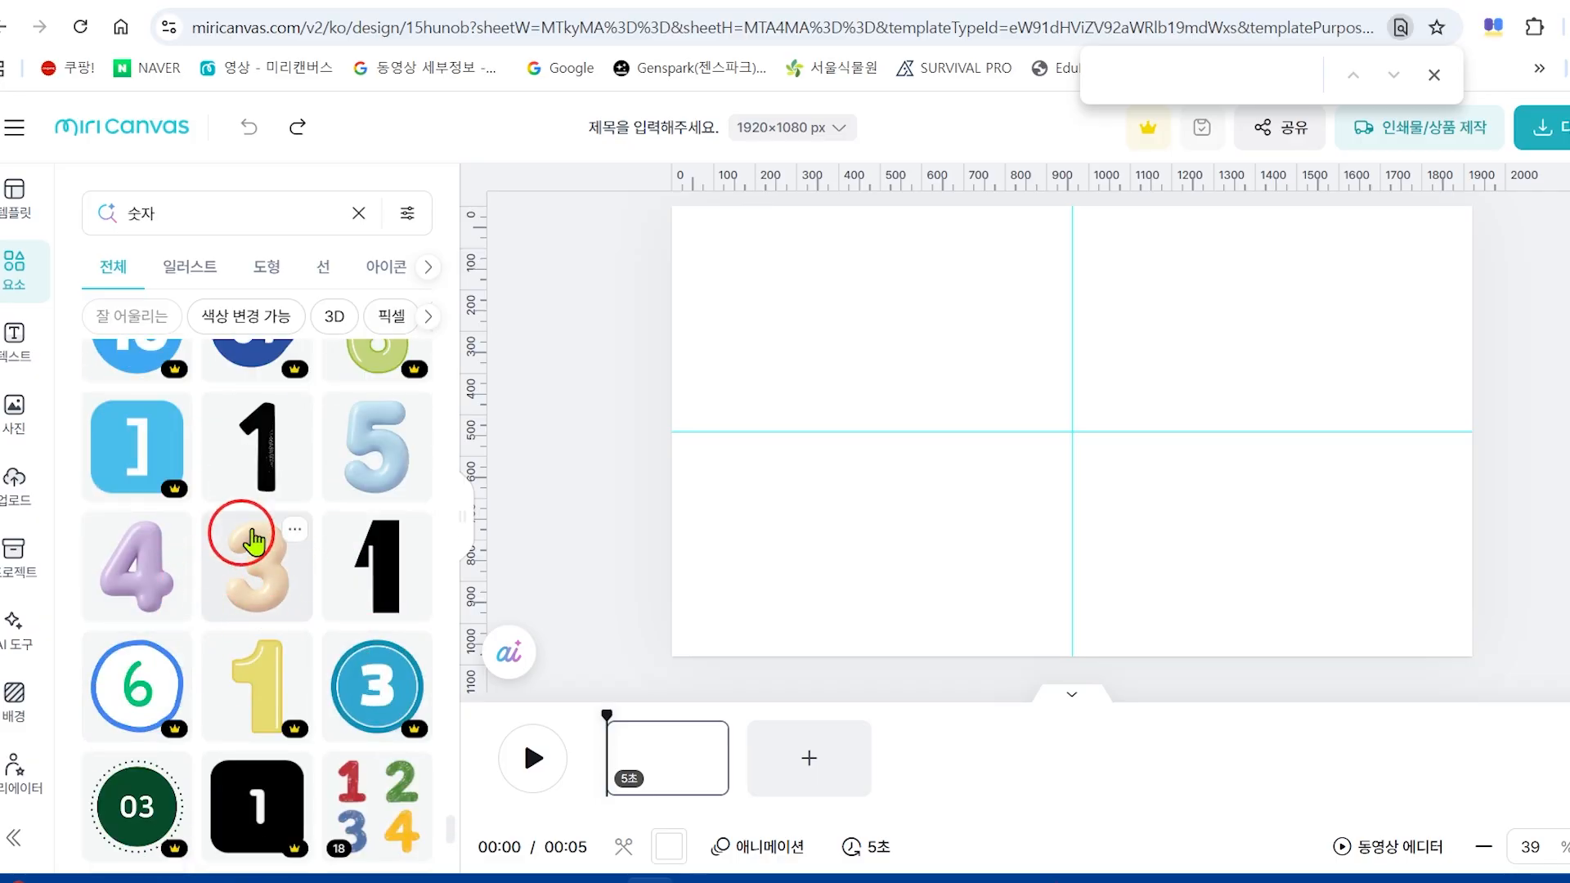
click(263, 589)
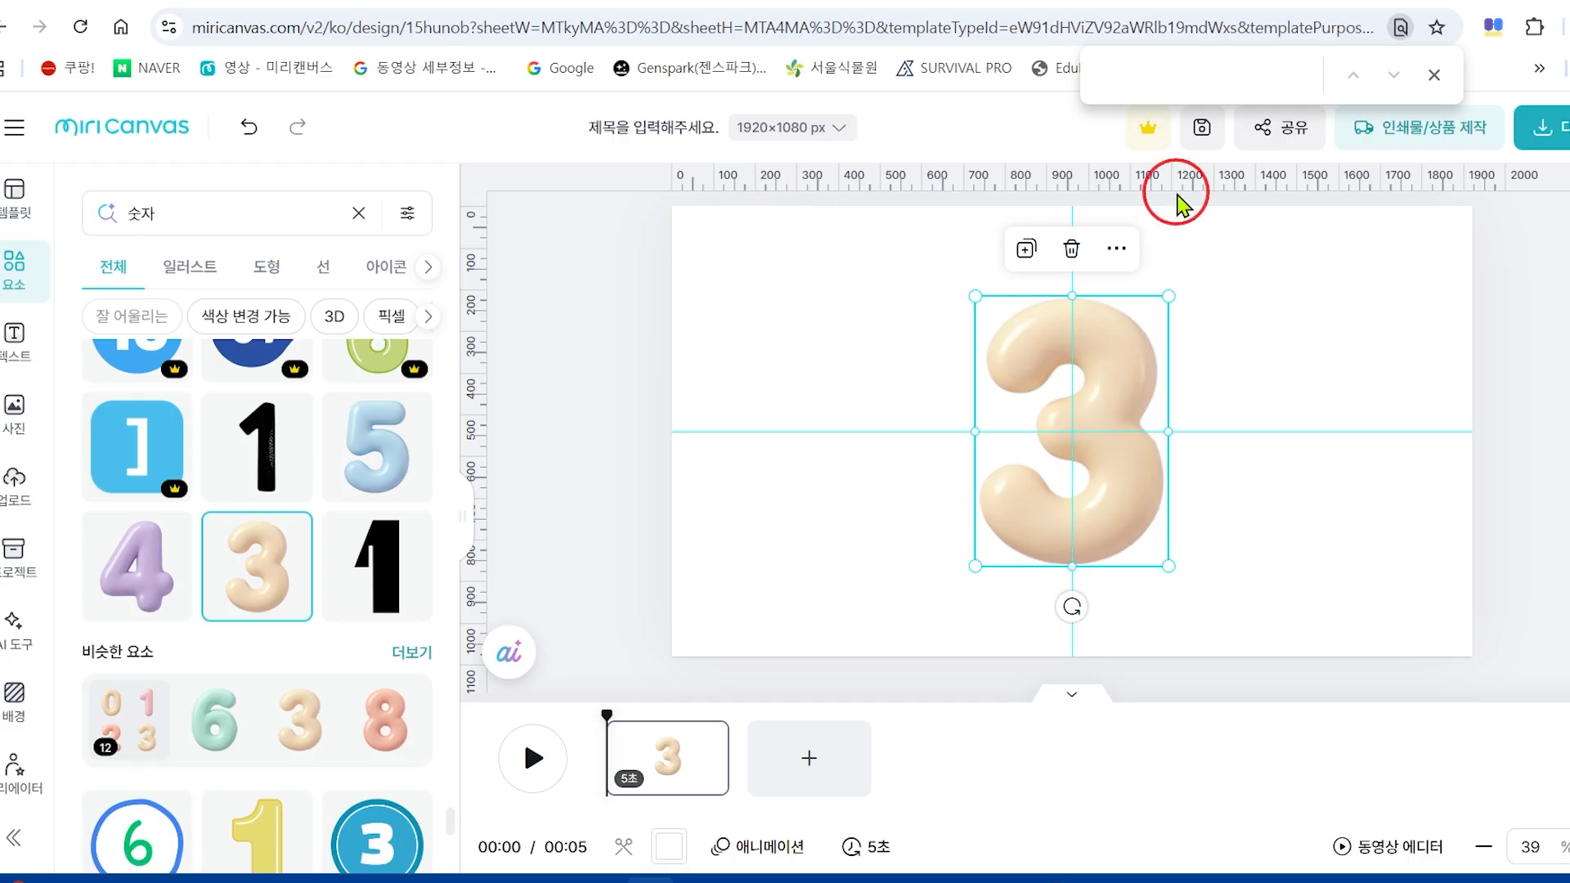
click(727, 352)
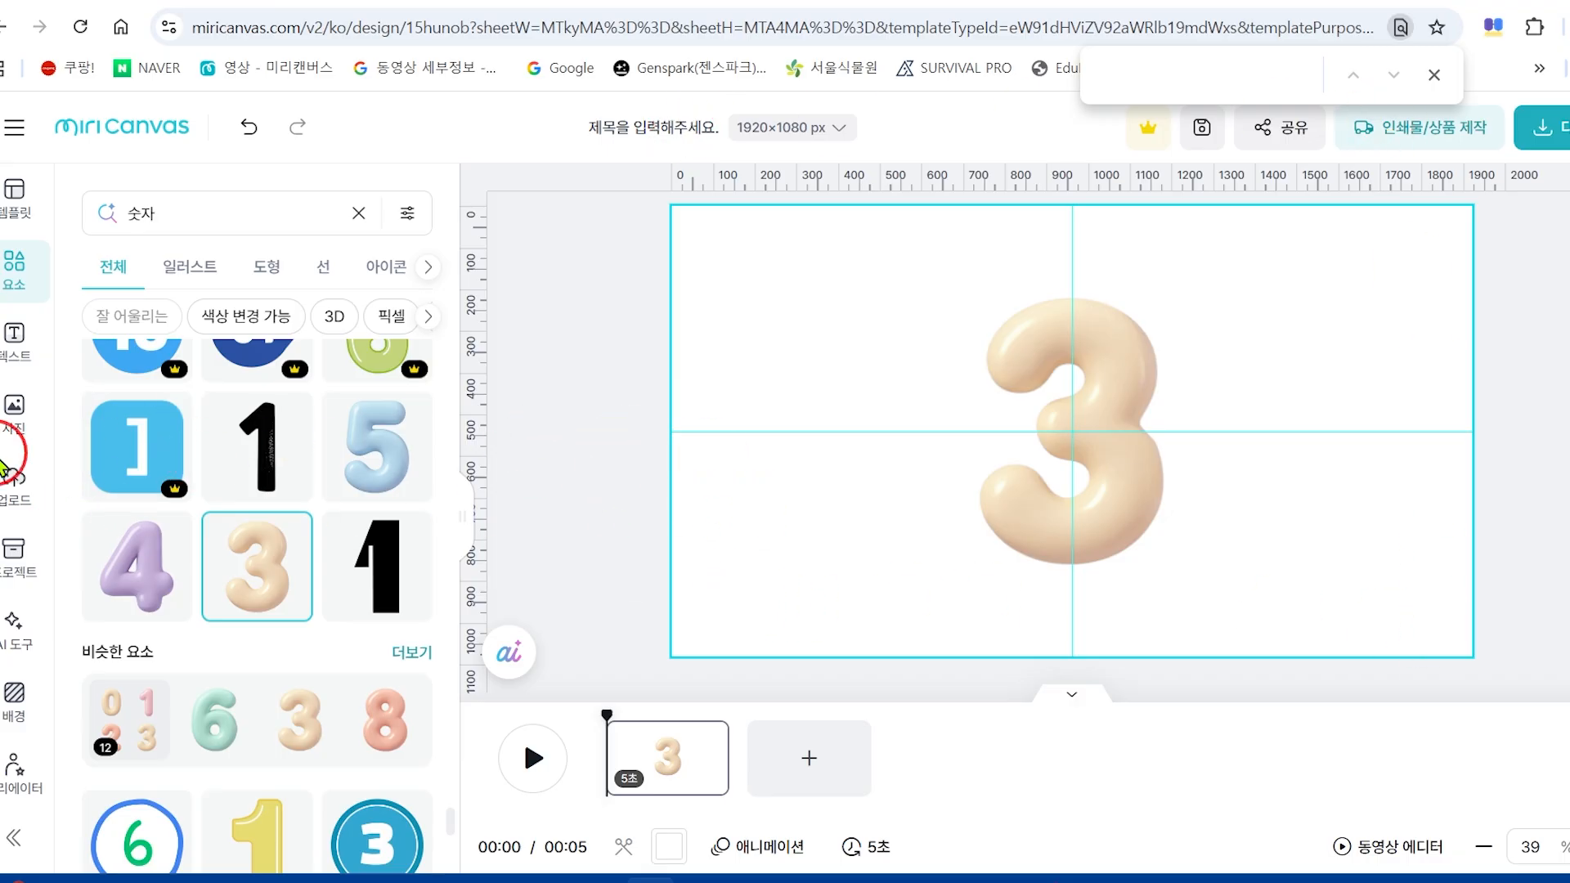
Apply the orange and white light-burst photo without a premium mark as the page background.
click(12, 702)
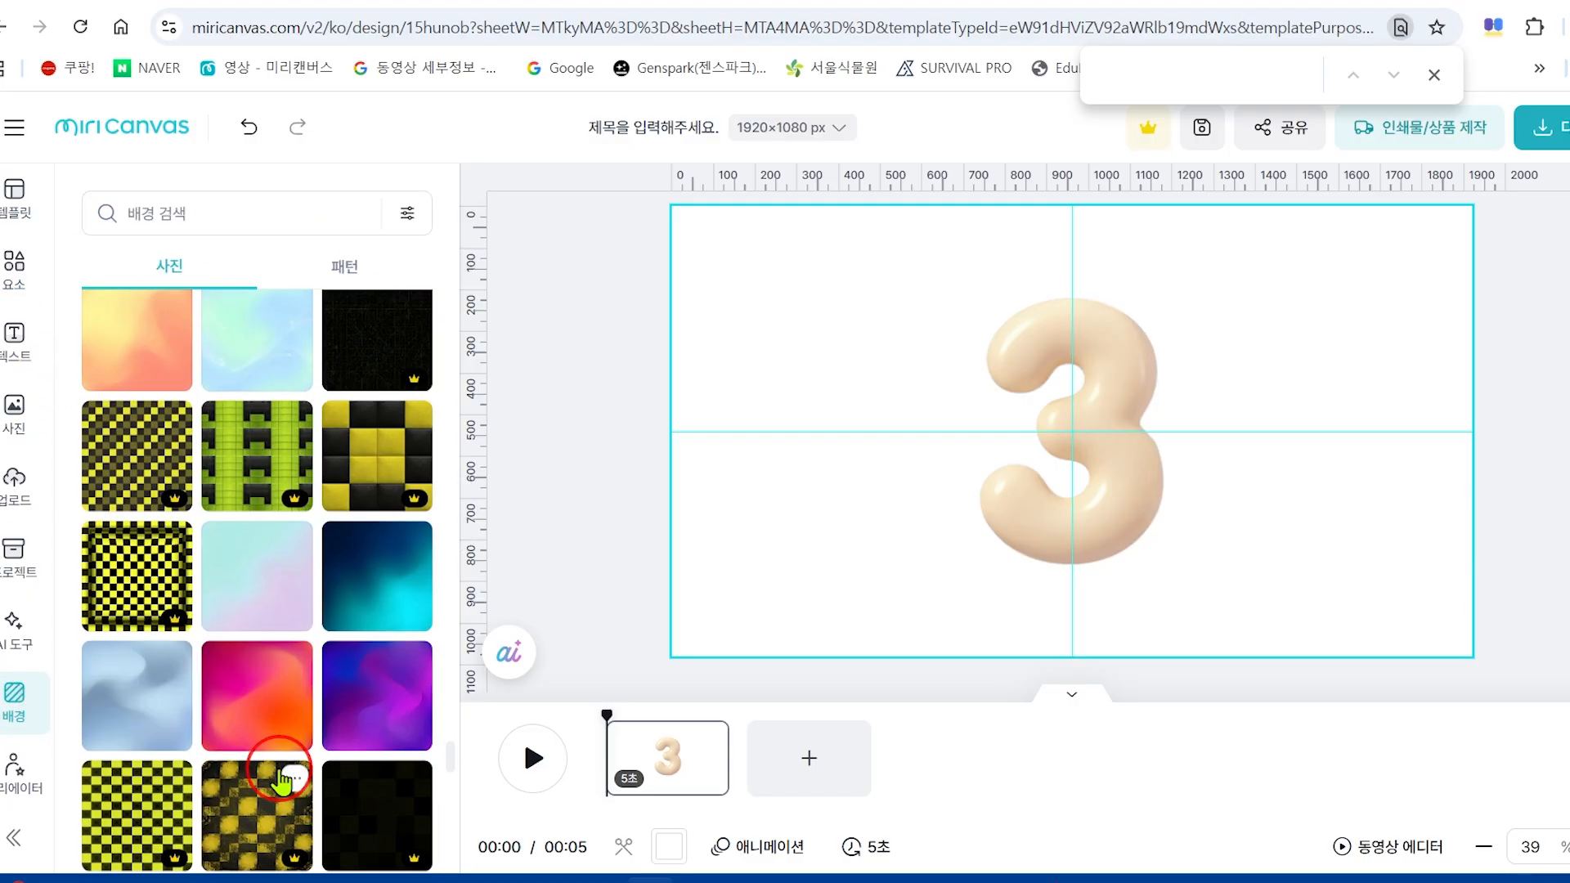
scroll(279, 781, down, 10)
scroll(279, 781, down, 10)
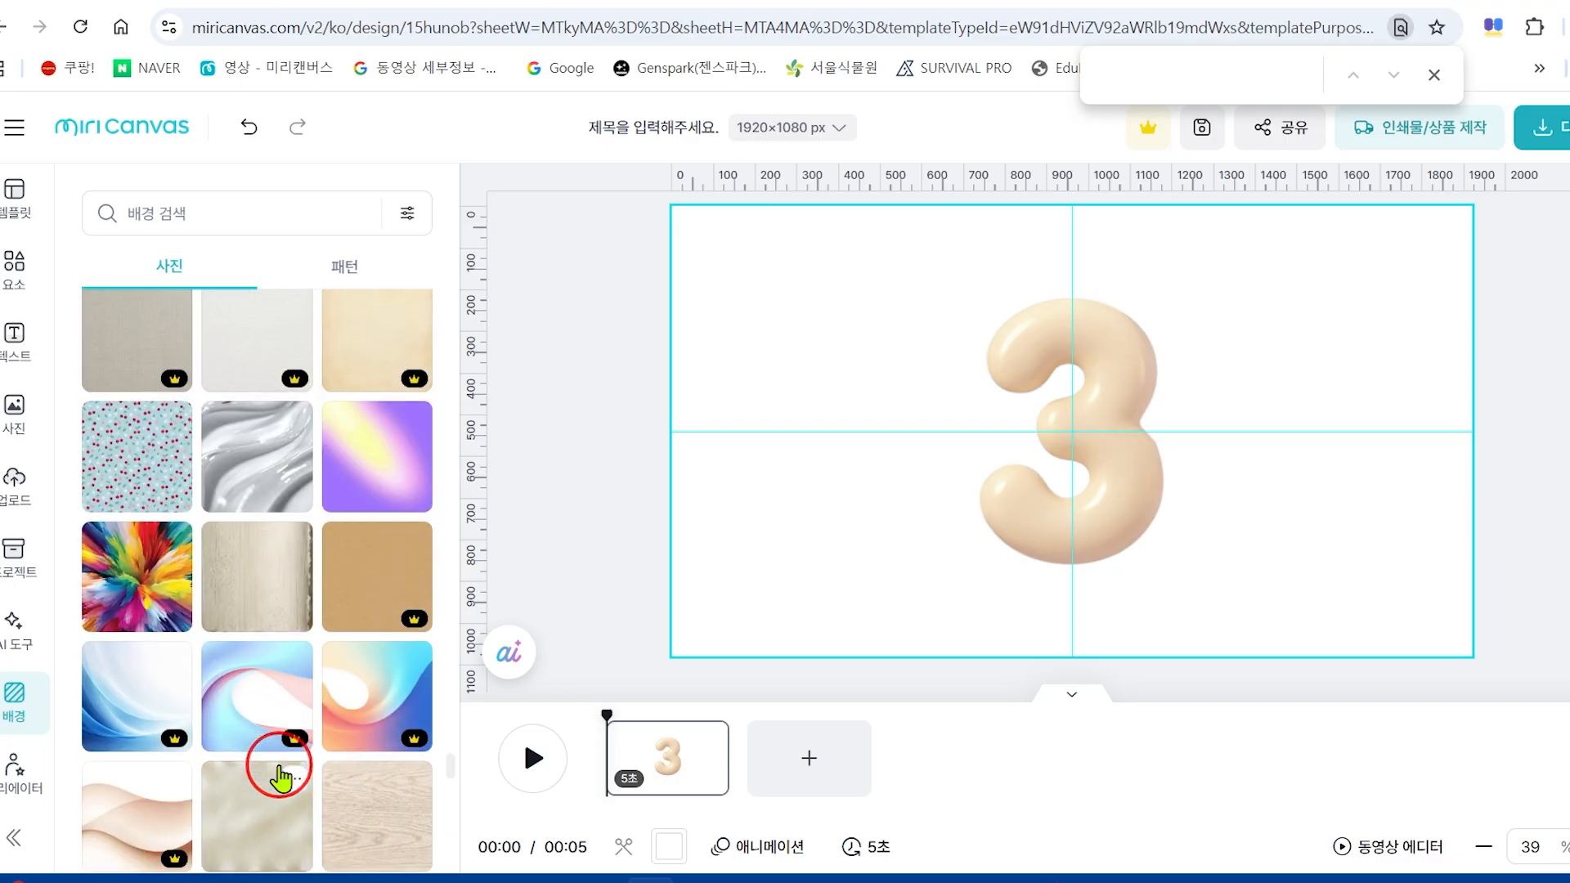
scroll(279, 780, down, 8)
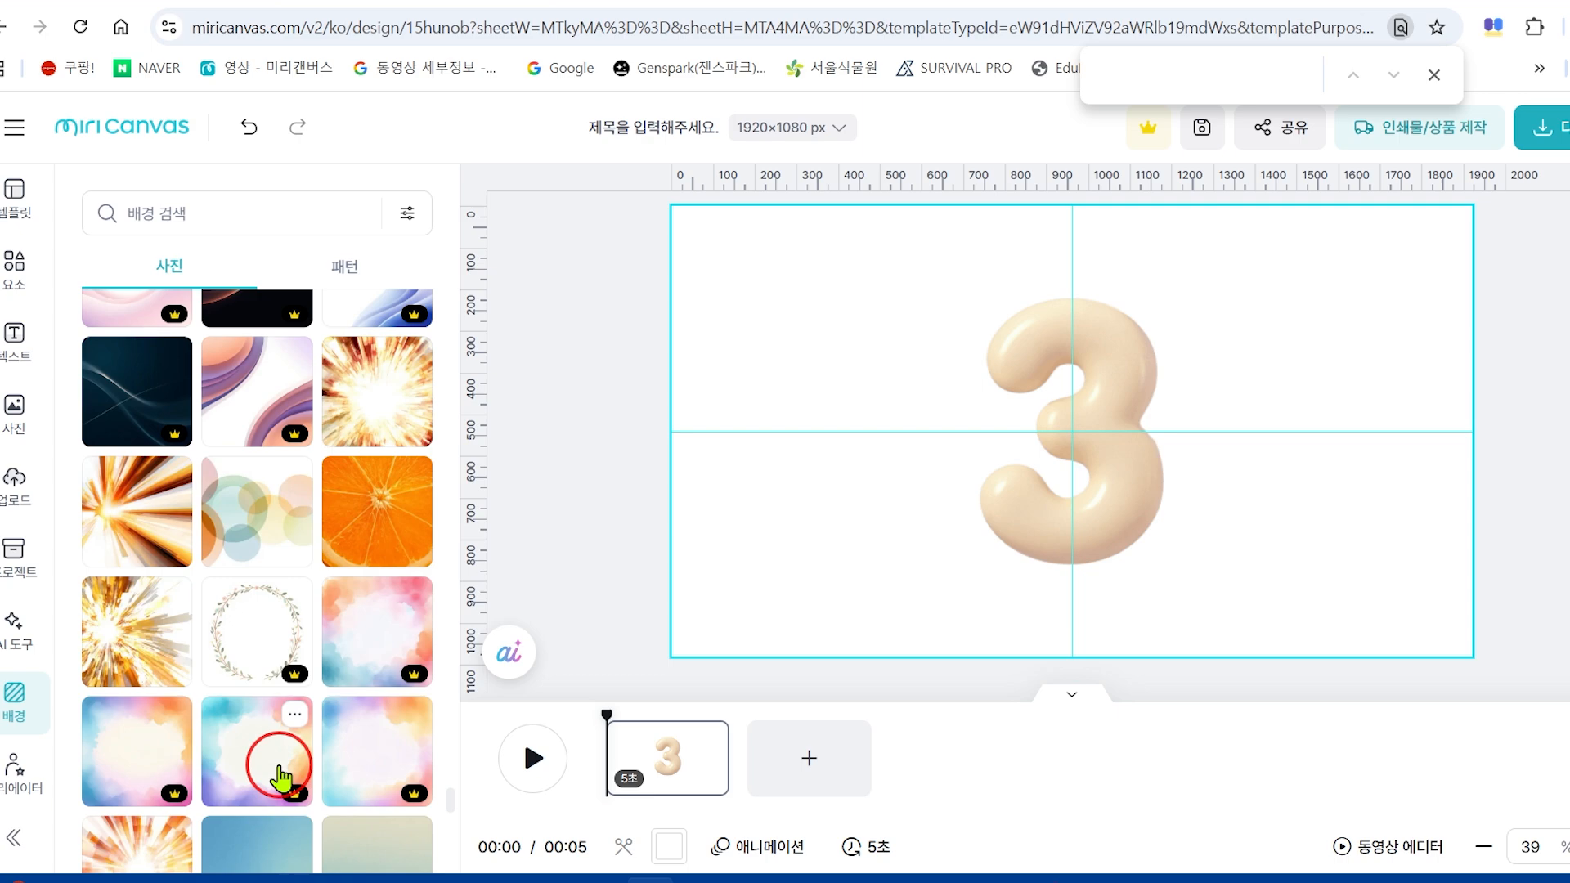
click(385, 401)
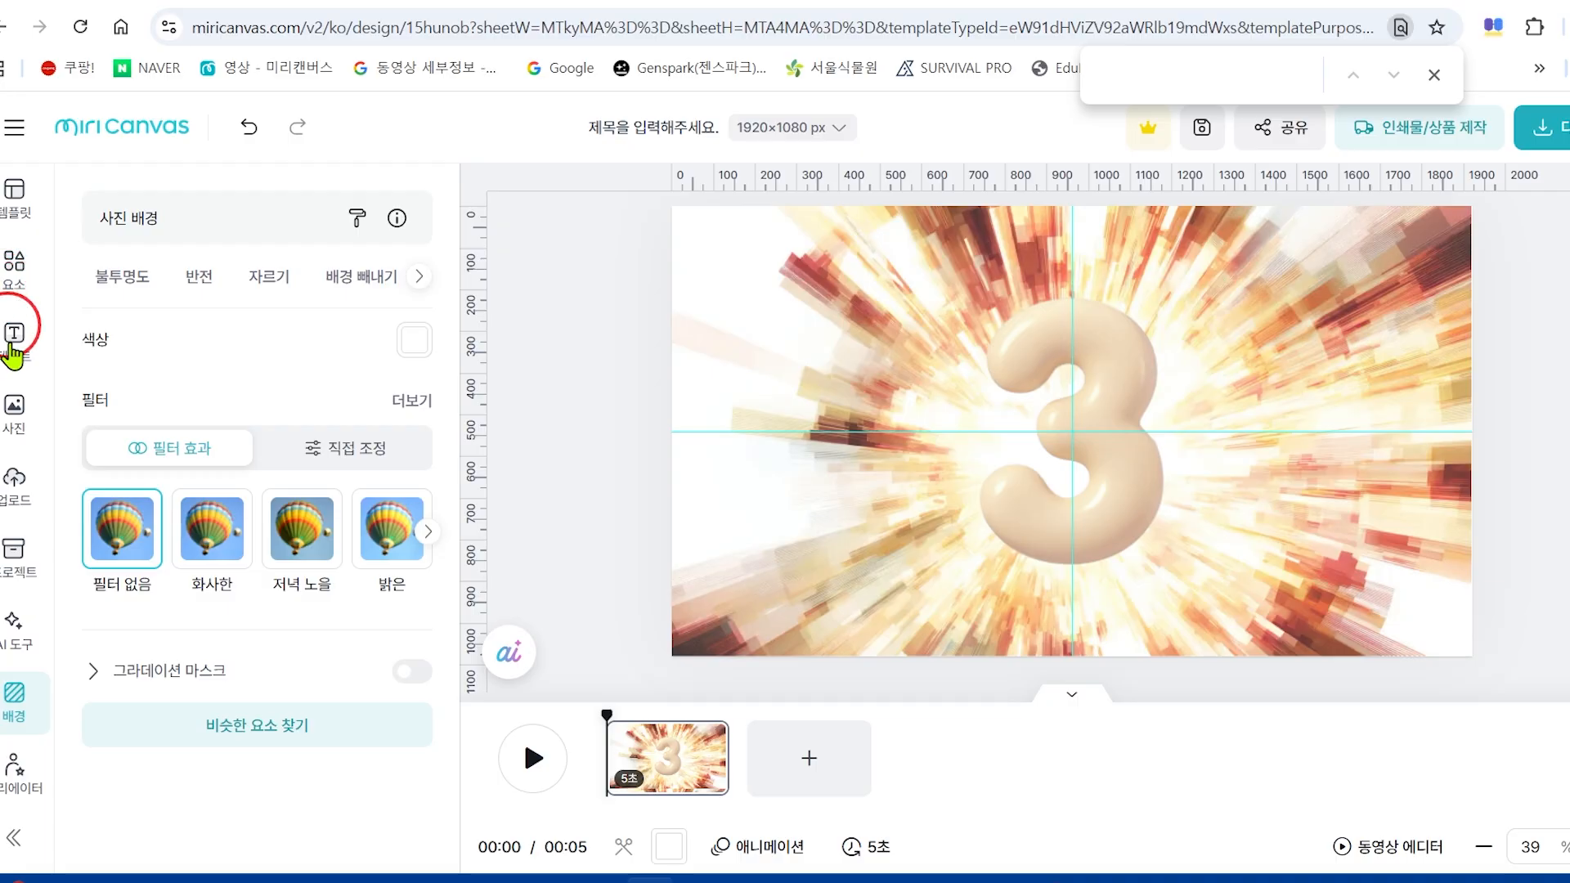
Set the turquoise rippling water photo as the page background.
click(15, 695)
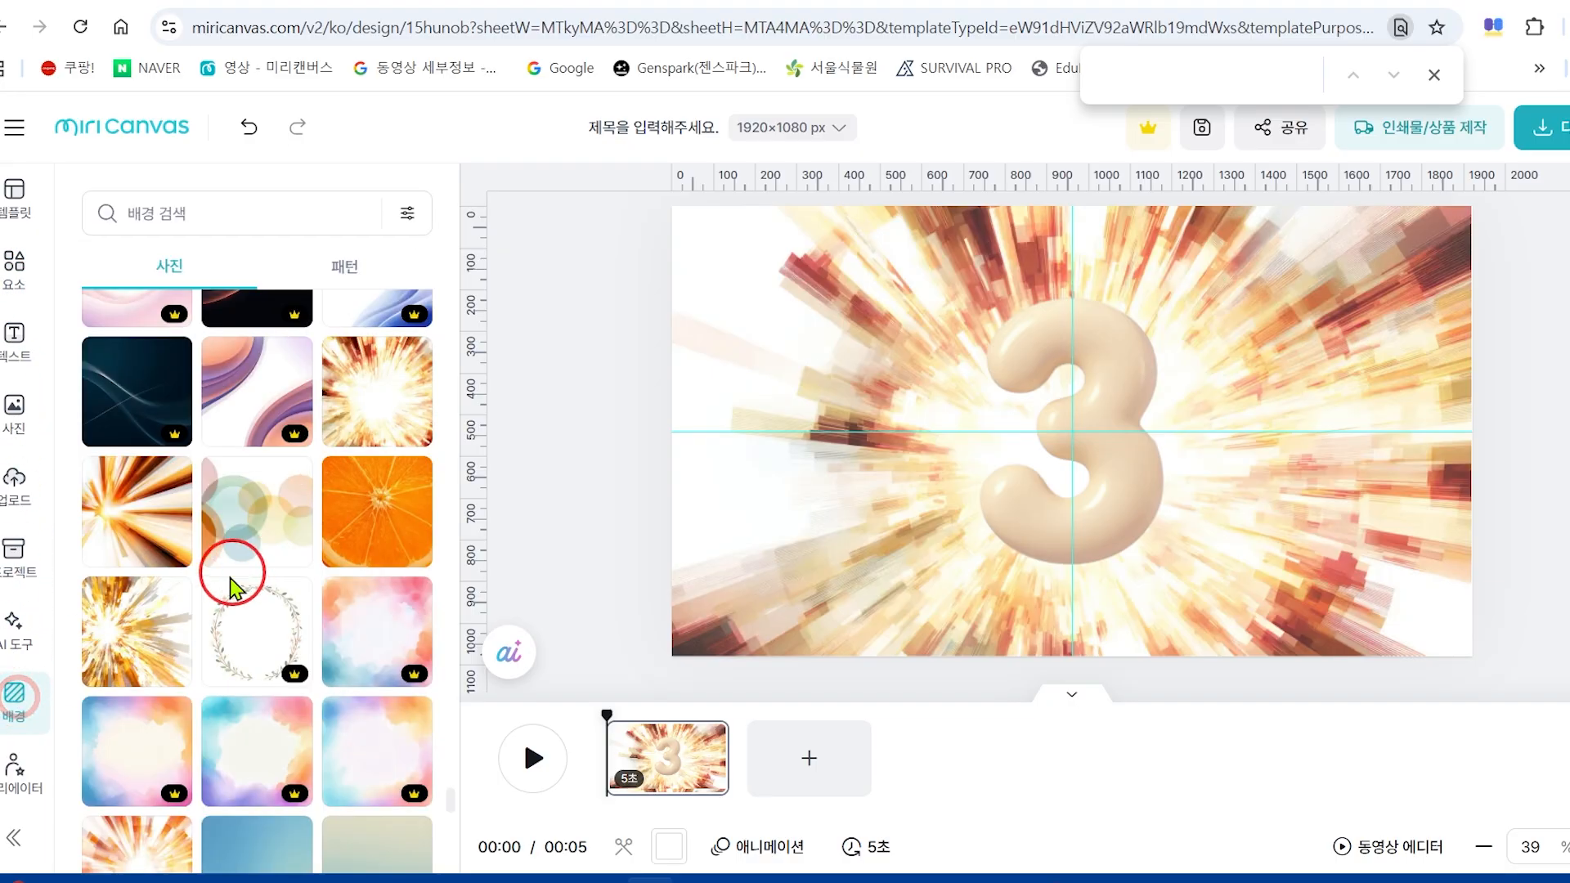
scroll(188, 610, down, 2)
scroll(154, 646, down, 1)
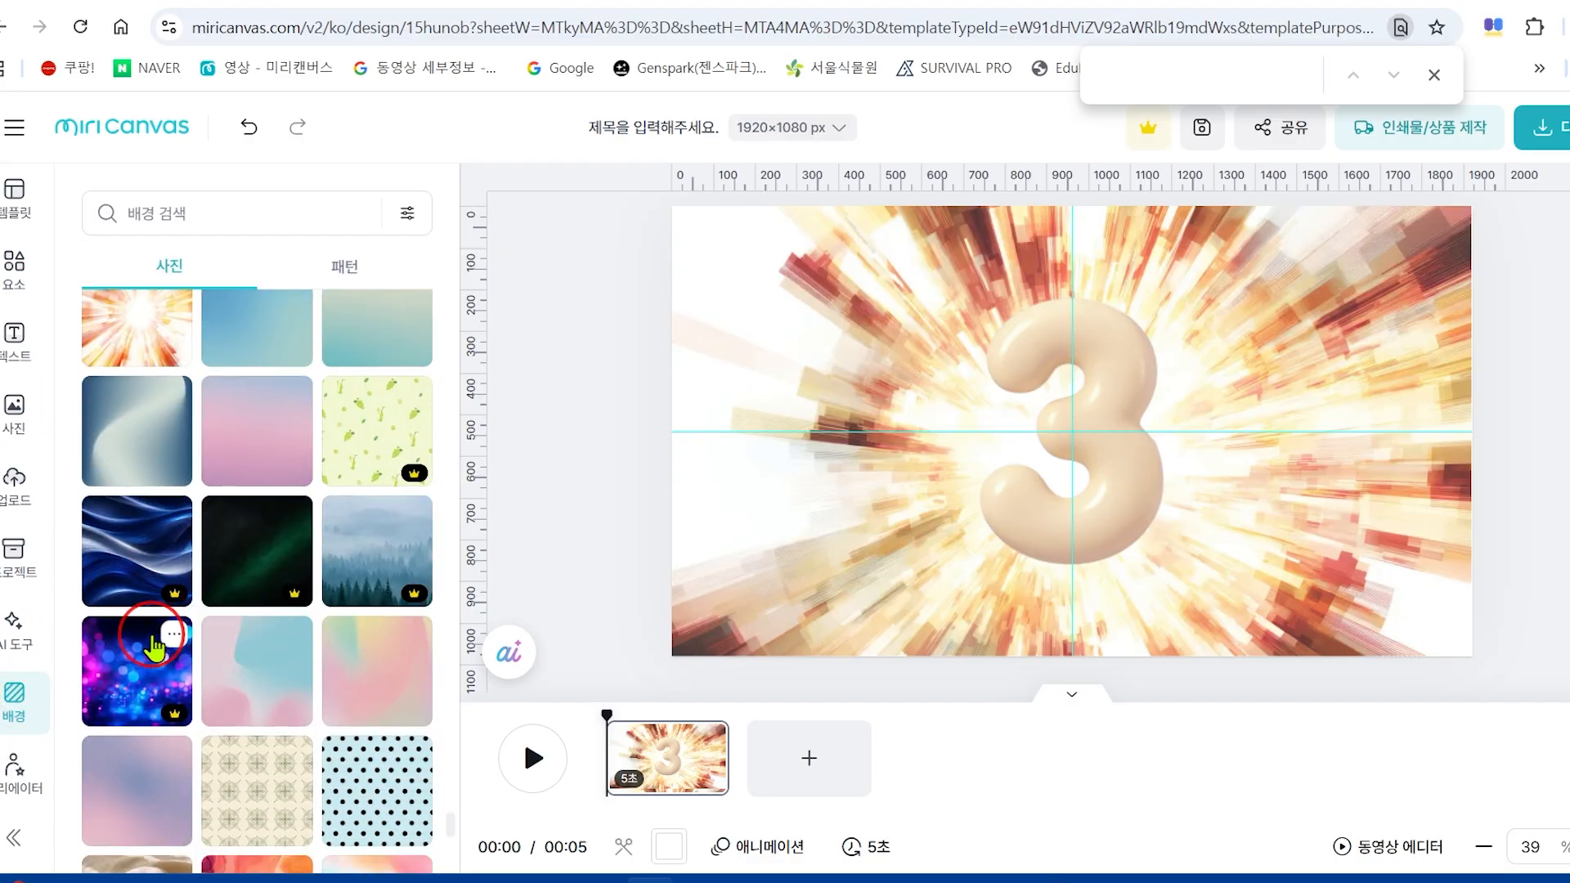
scroll(154, 647, down, 10)
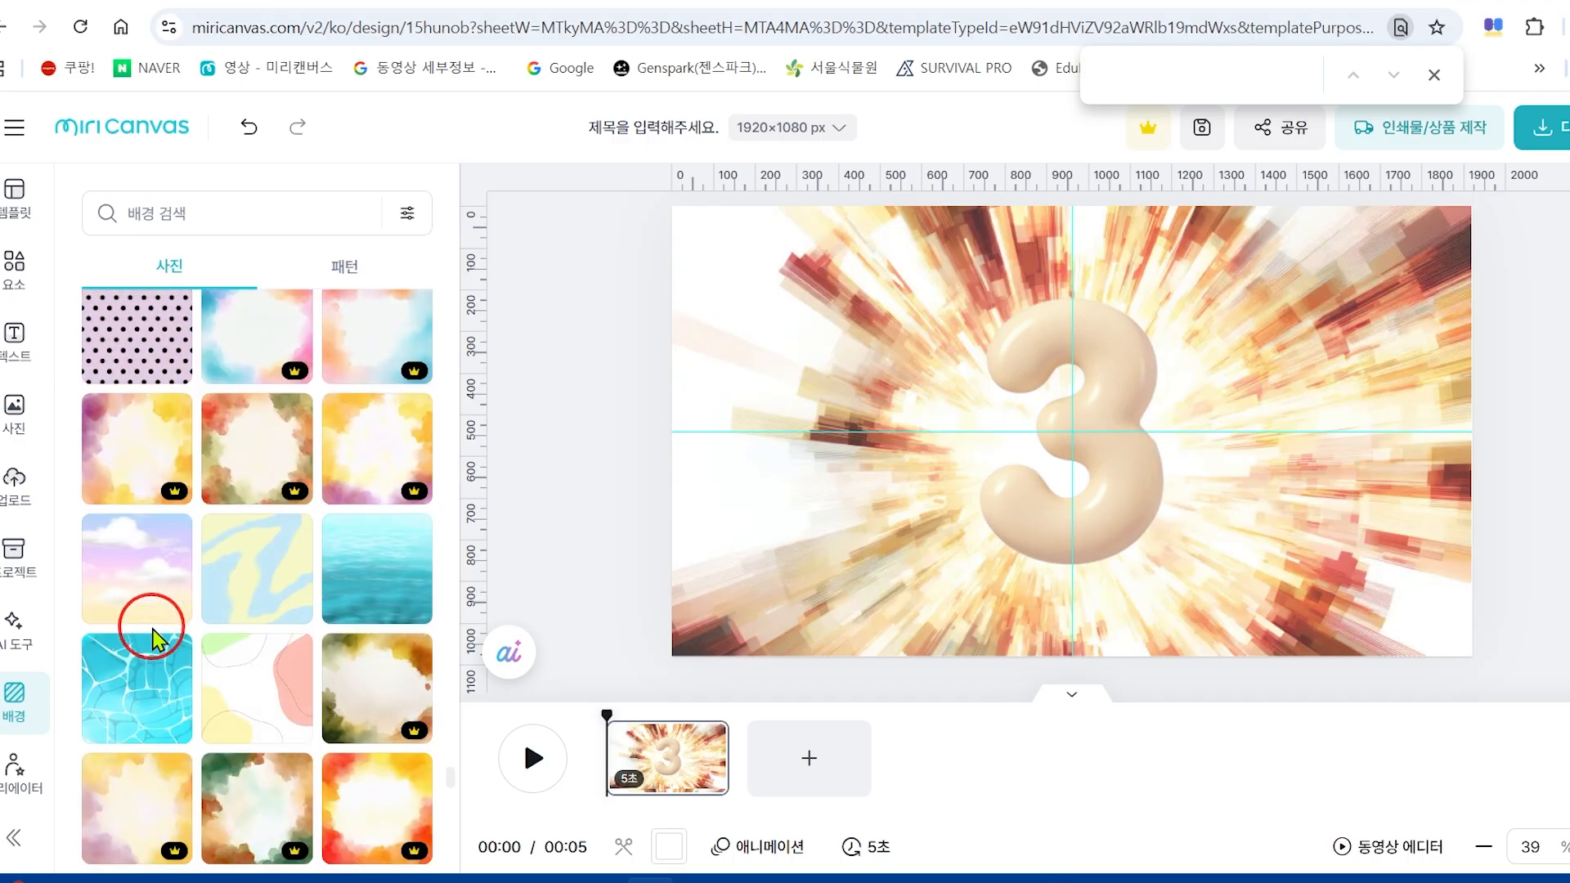
click(392, 581)
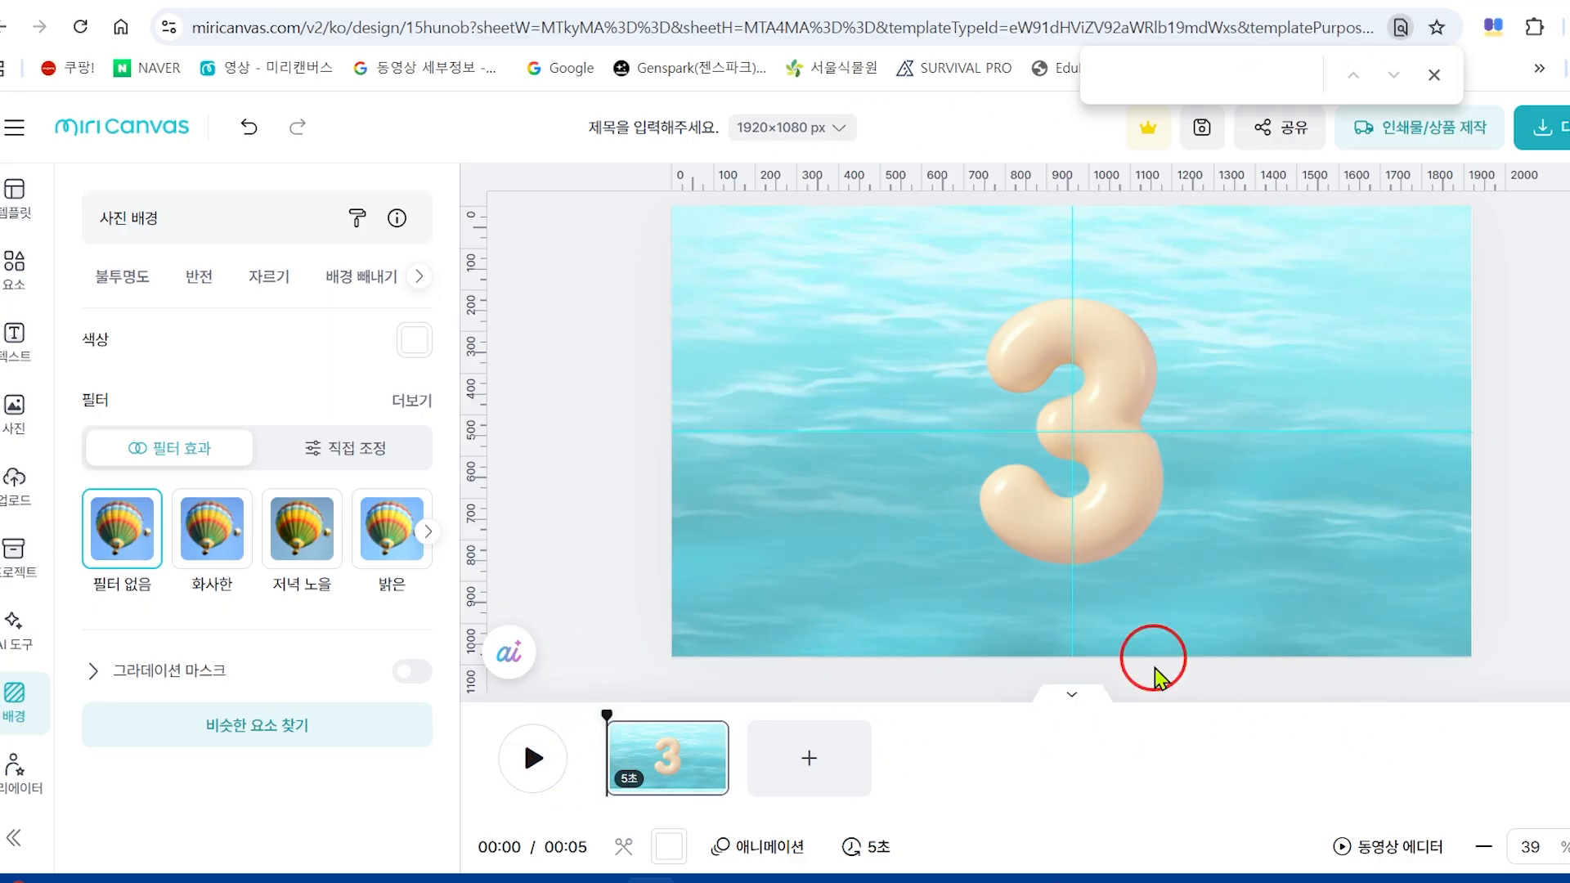
Search the design elements for "원" in place of the previous keyword.
click(17, 278)
click(235, 211)
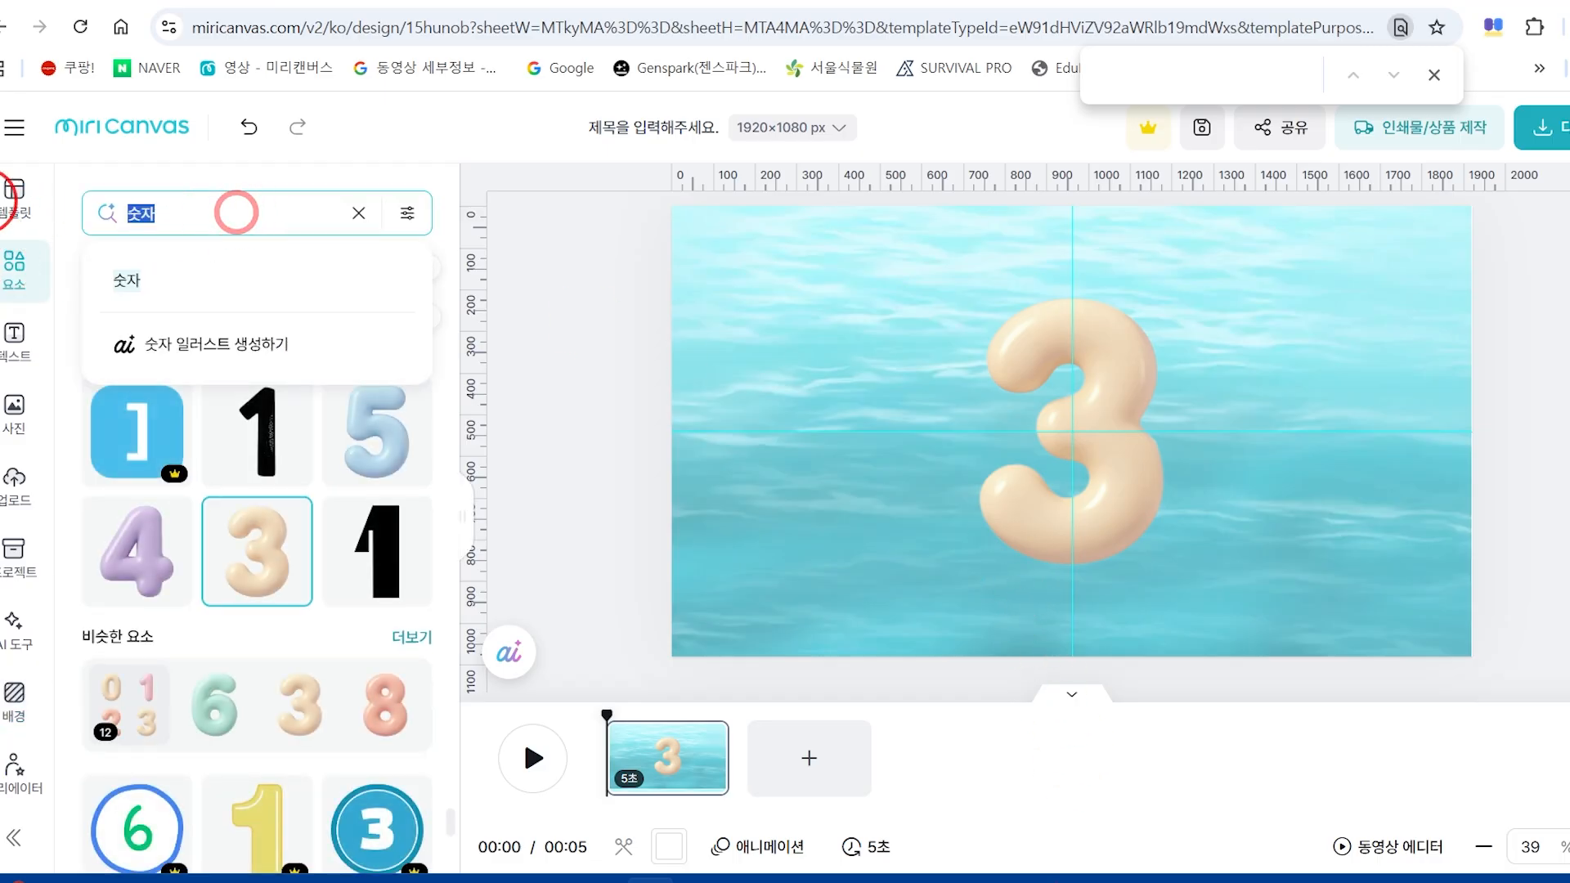
text(원)
key(Return)
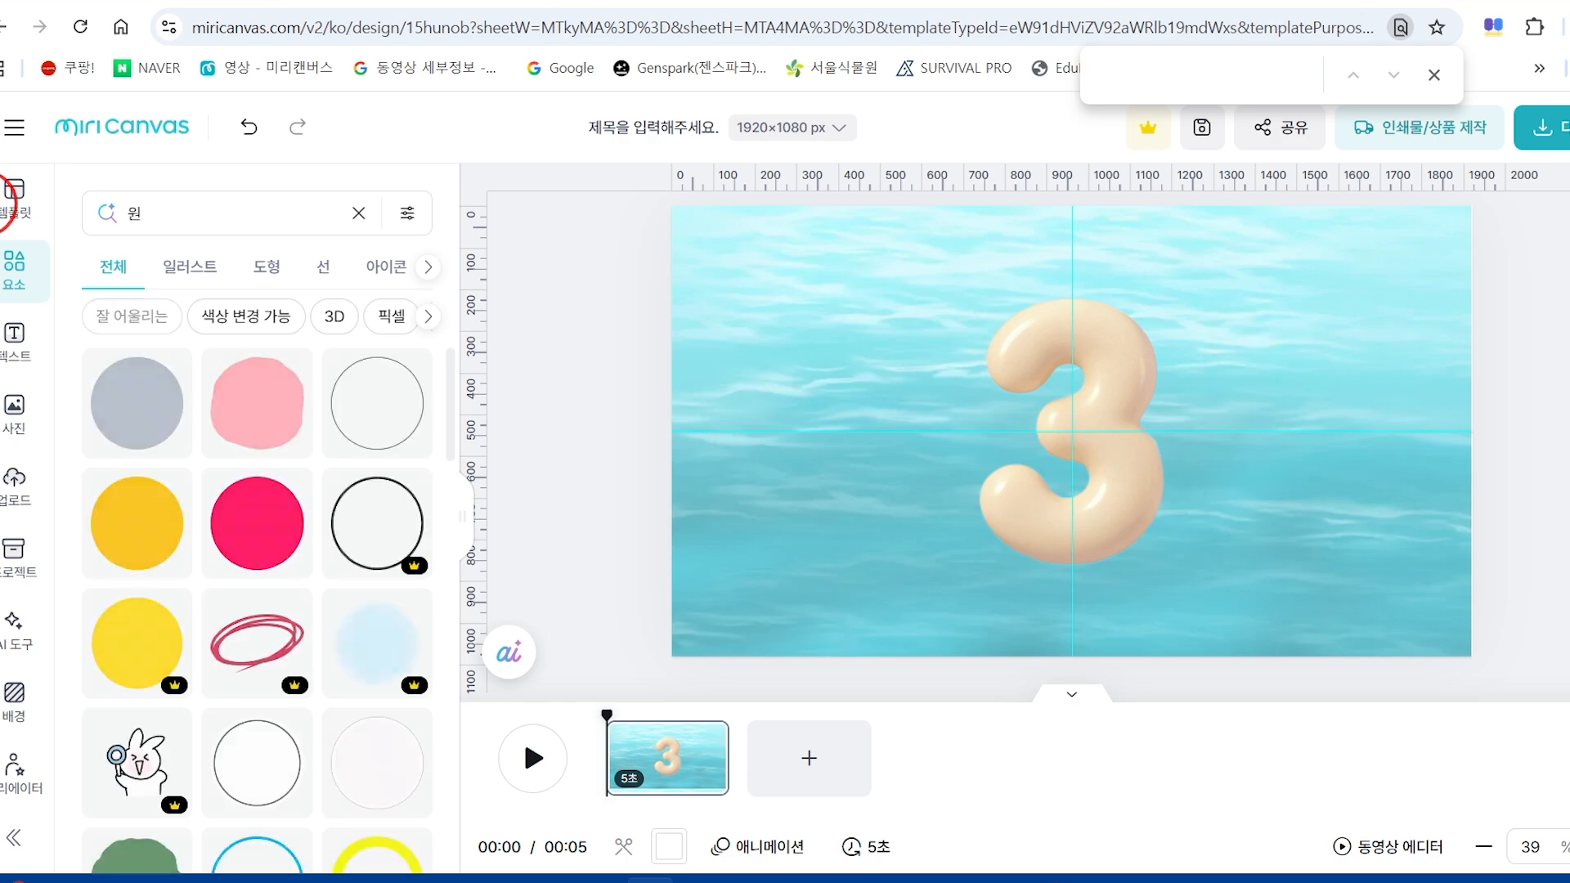
Find the black illustration of several concentric rings among the circle results and add it to the page.
scroll(245, 458, down, 5)
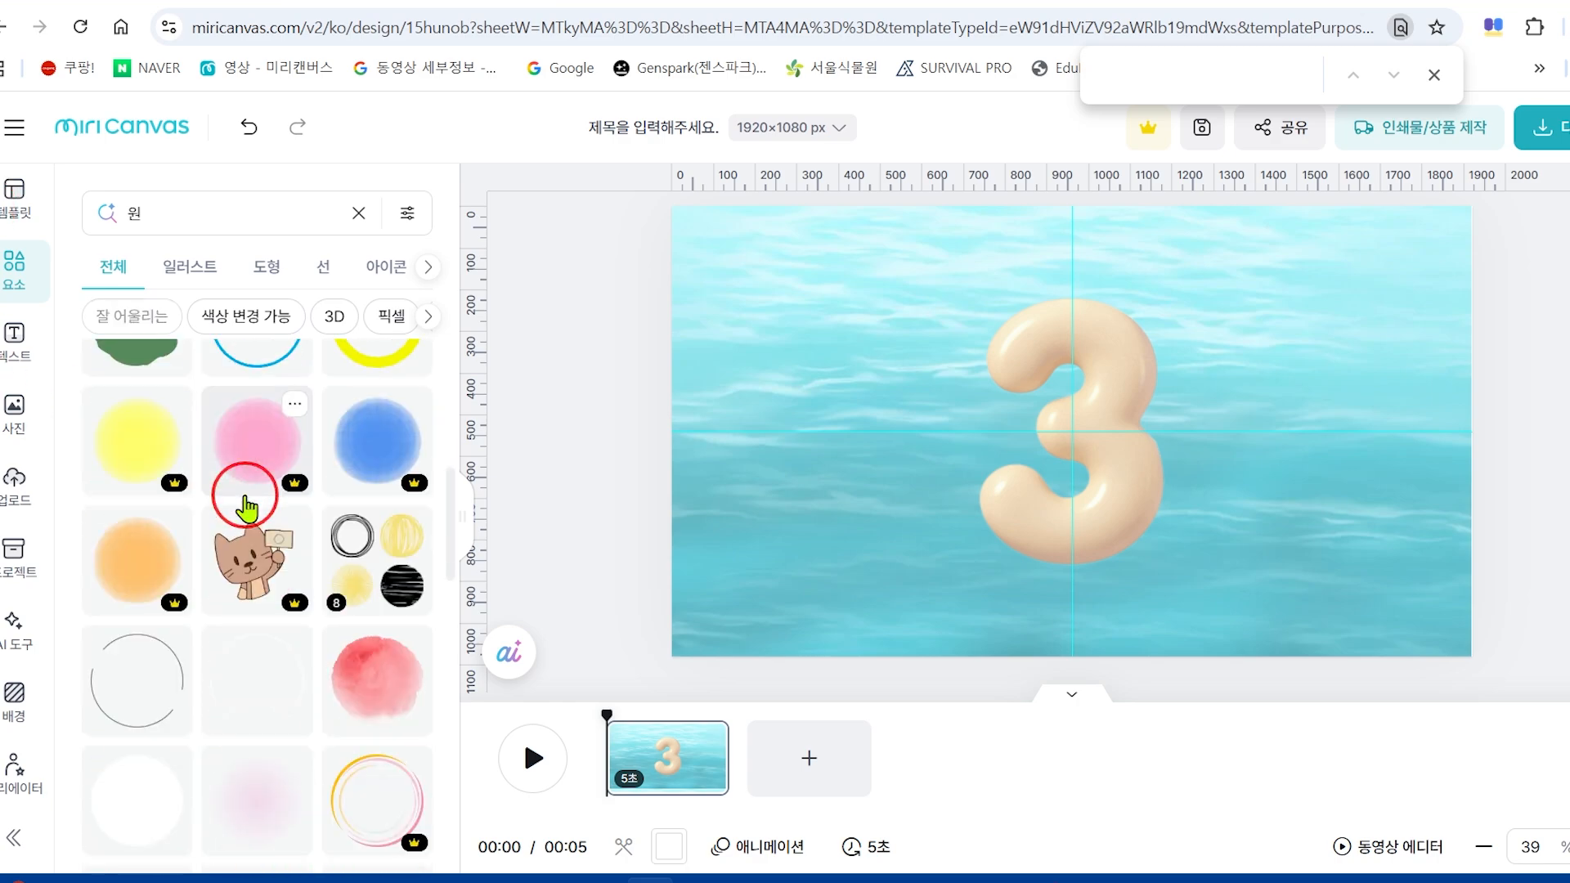
scroll(245, 507, down, 3)
scroll(245, 507, down, 3)
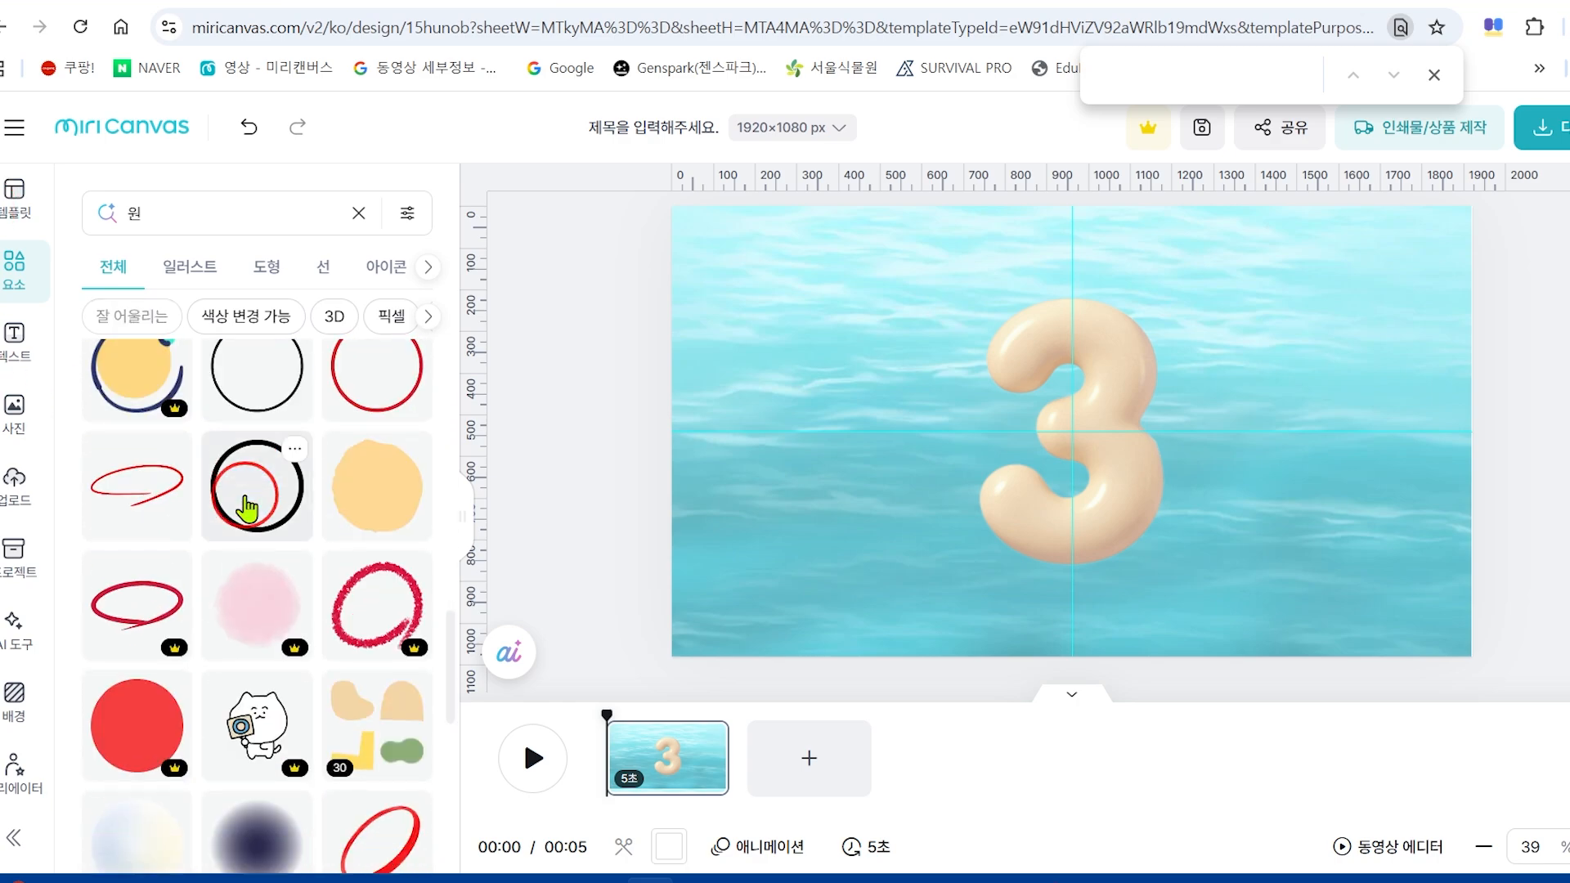
scroll(247, 509, down, 5)
scroll(247, 509, down, 7)
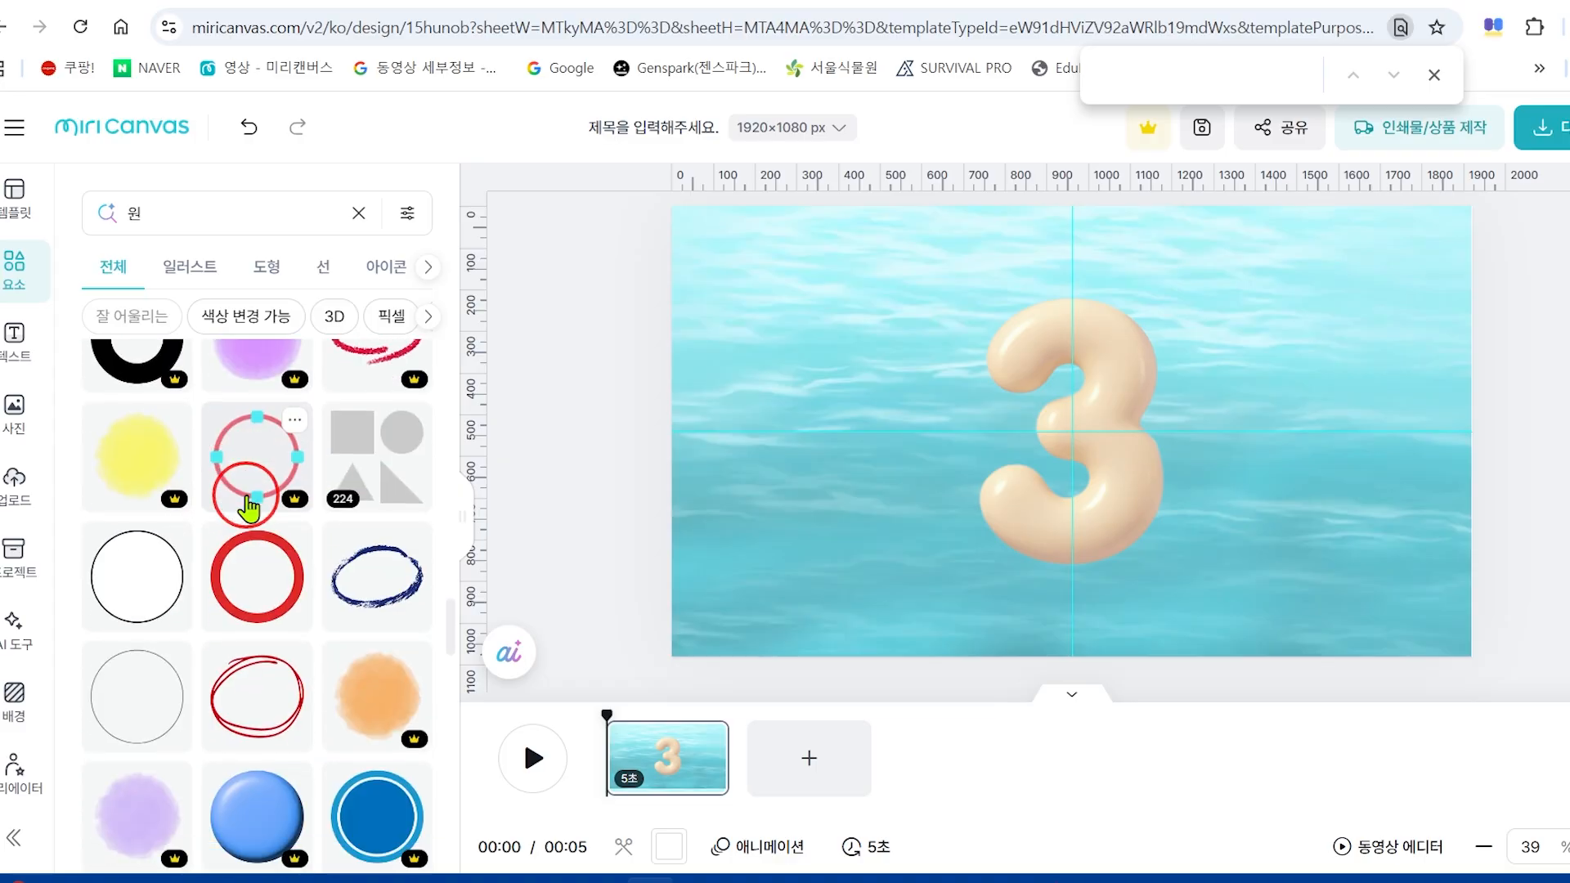
scroll(249, 509, down, 5)
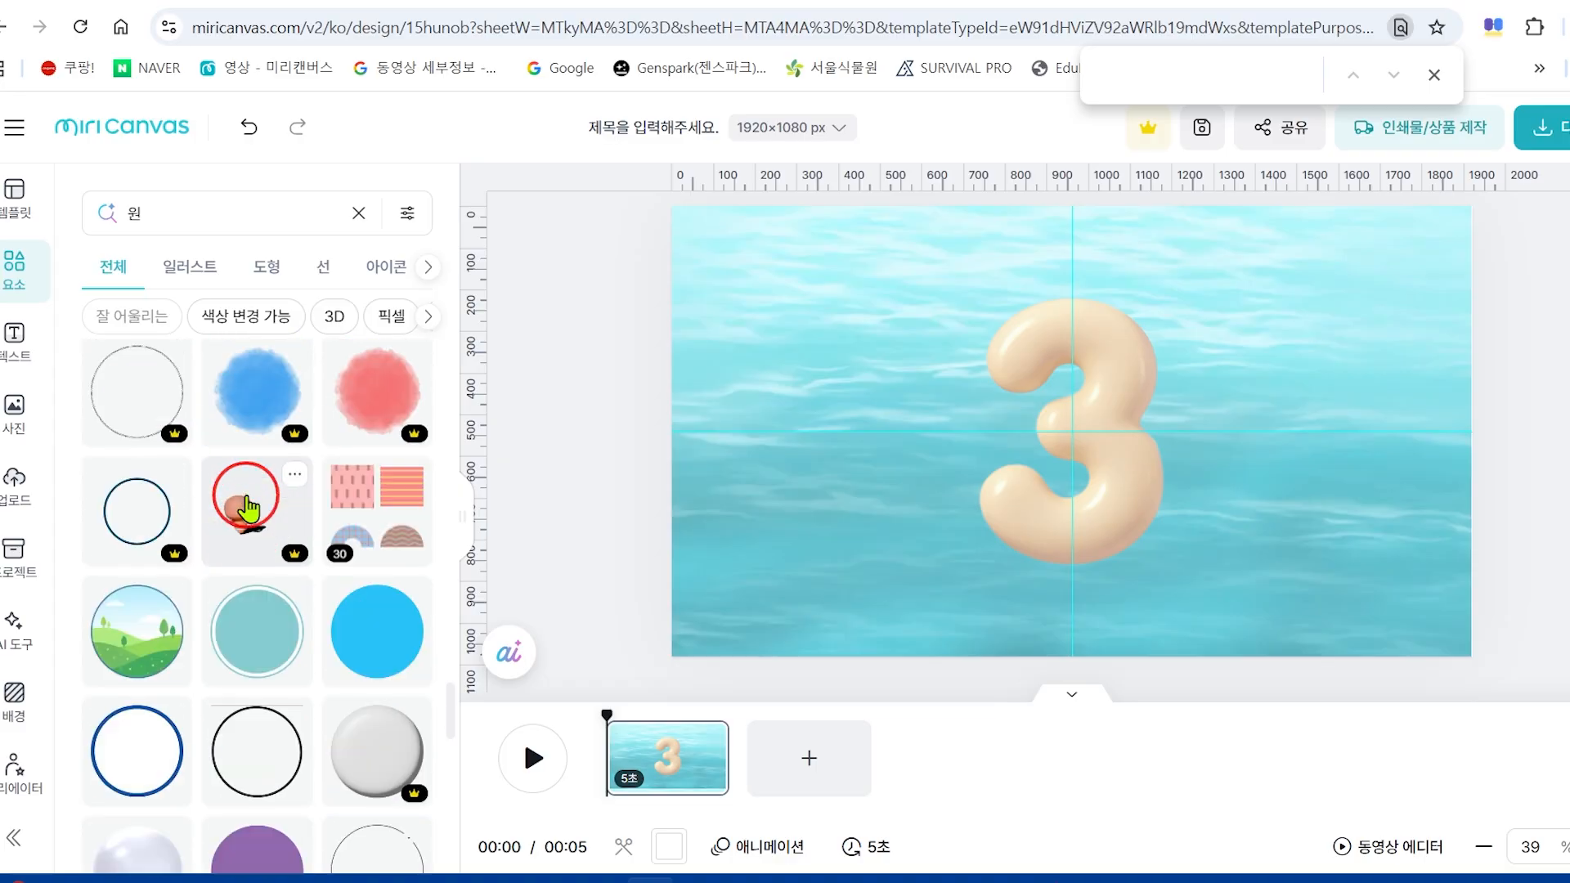
scroll(247, 509, down, 6)
scroll(247, 509, down, 6)
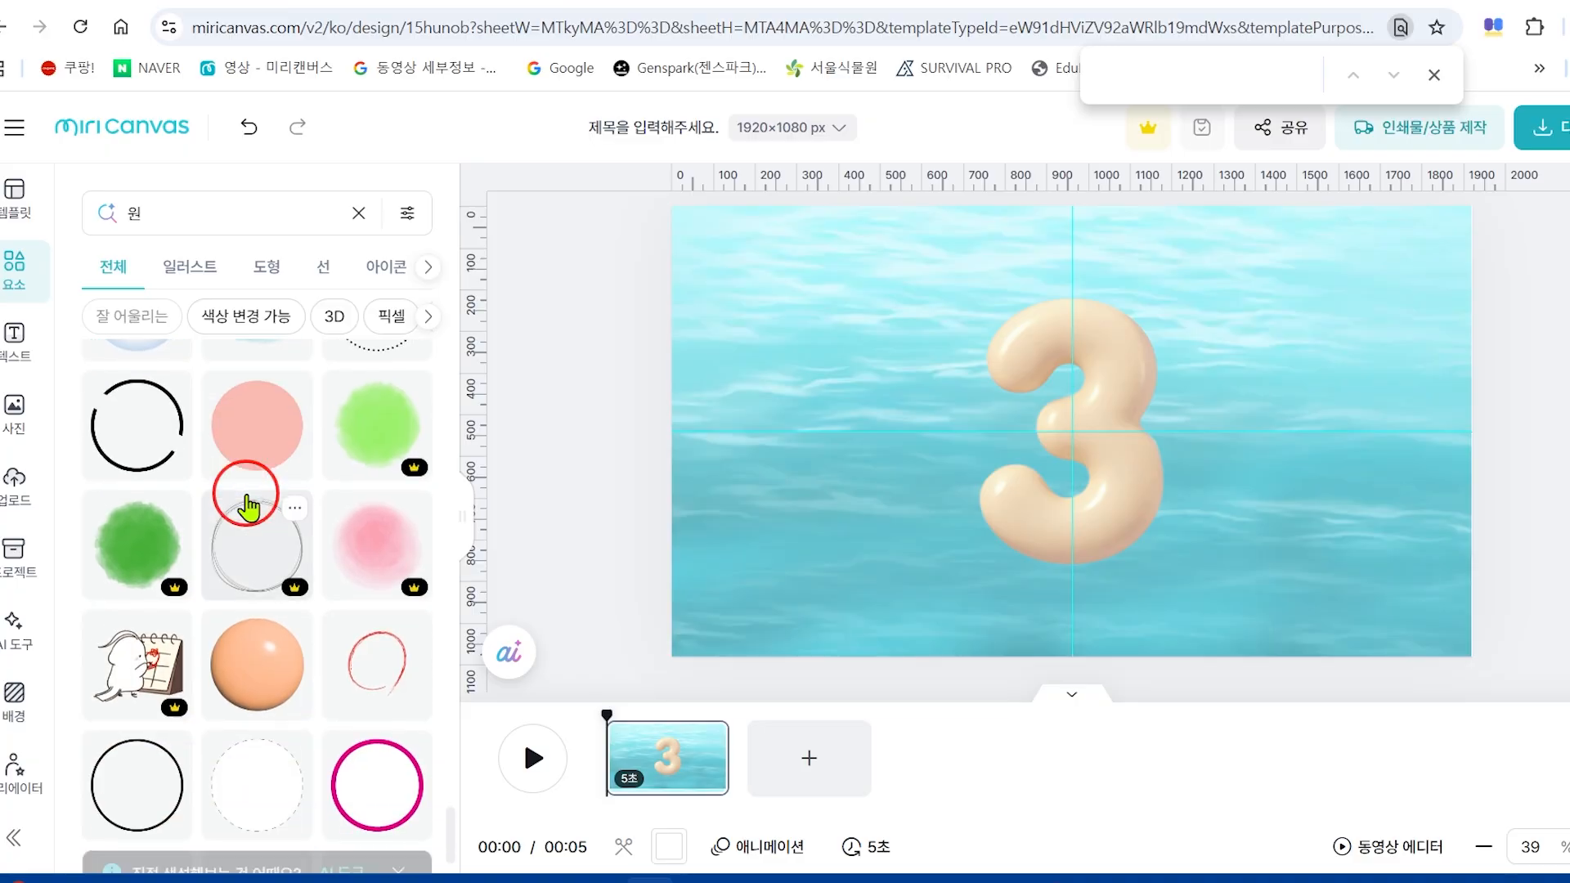
scroll(249, 509, down, 3)
scroll(249, 508, down, 6)
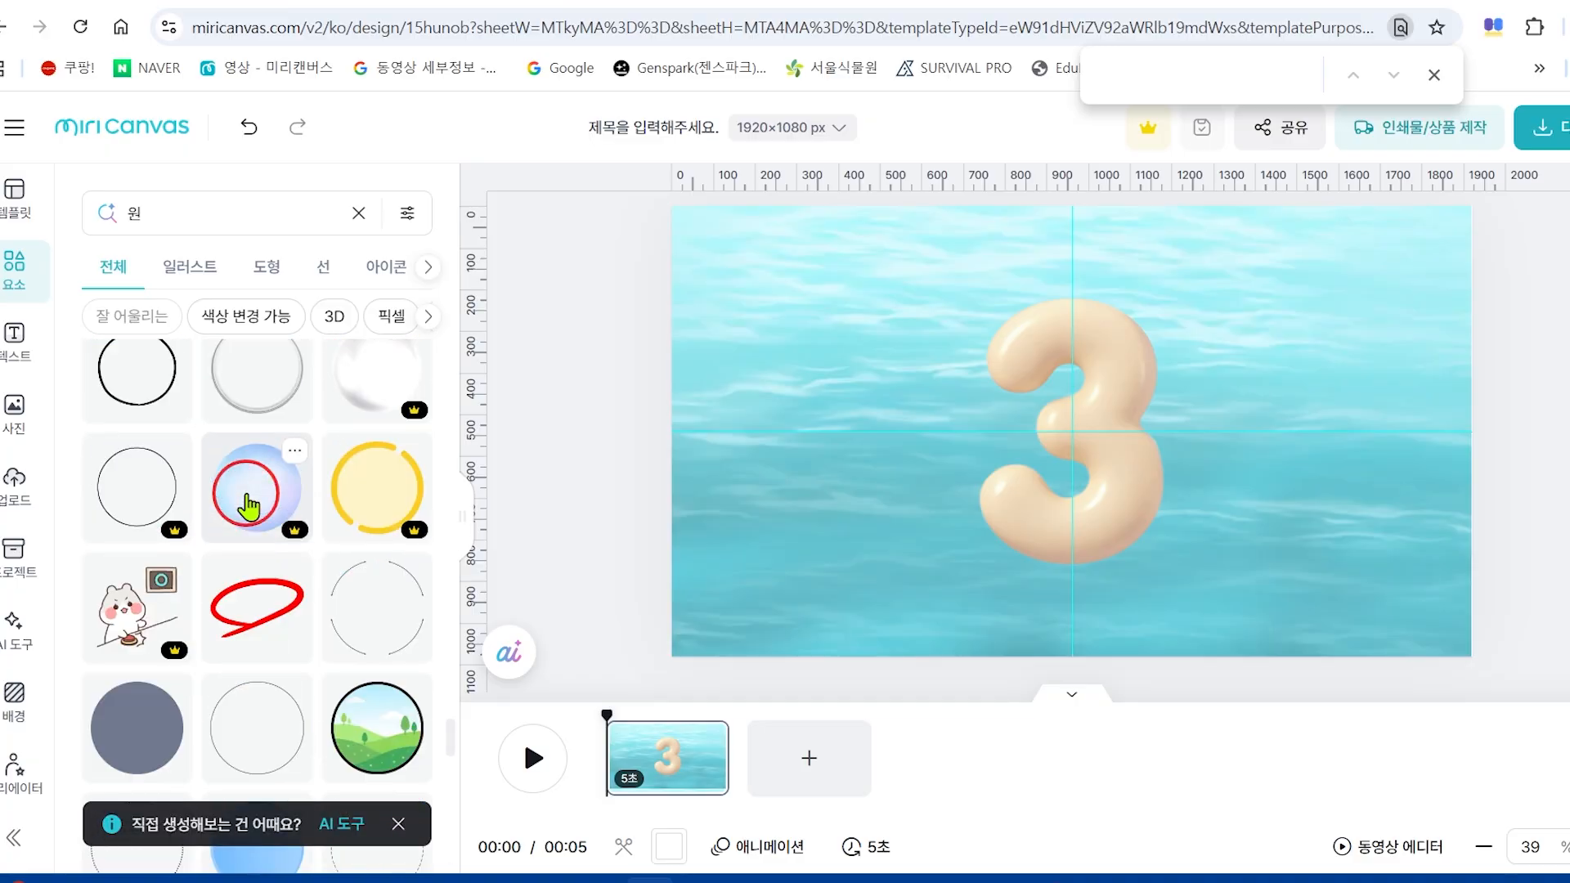
scroll(248, 508, down, 5)
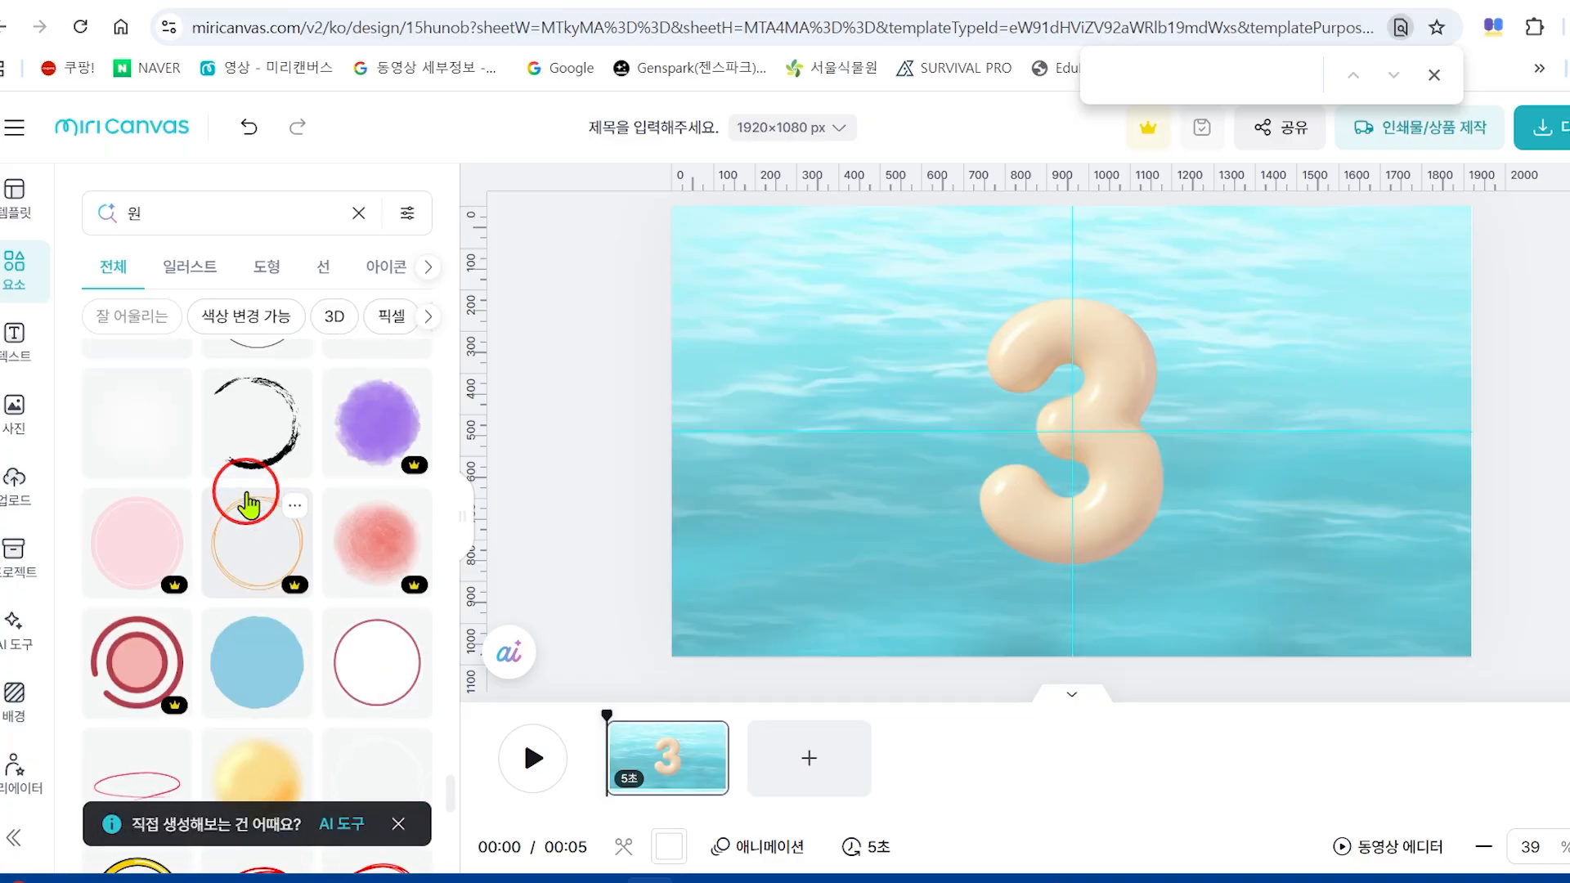
scroll(160, 523, down, 4)
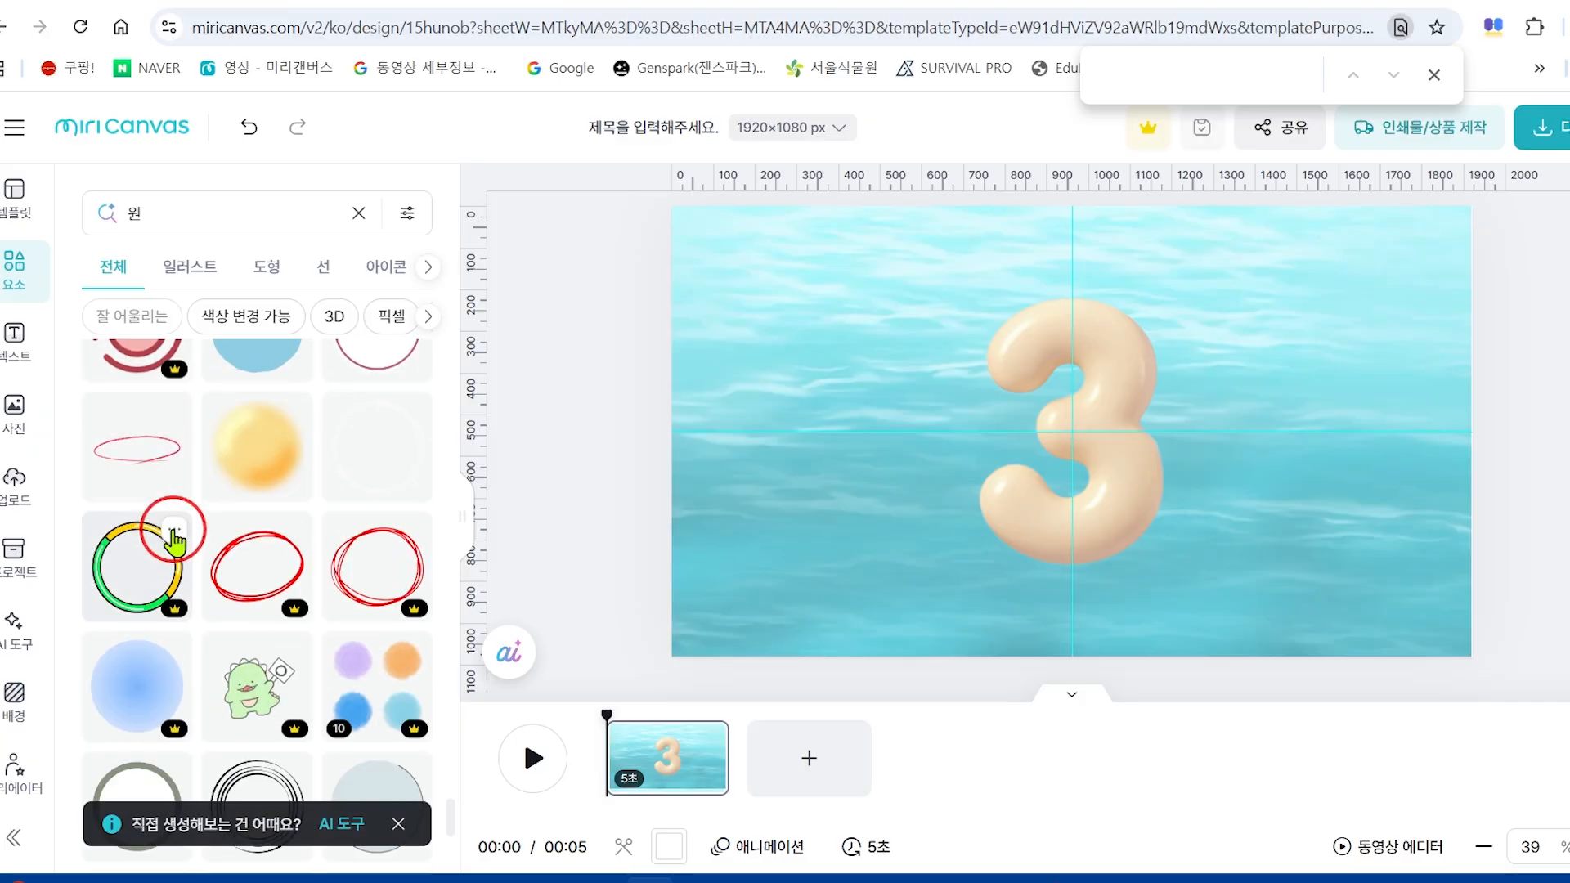
scroll(174, 536, down, 4)
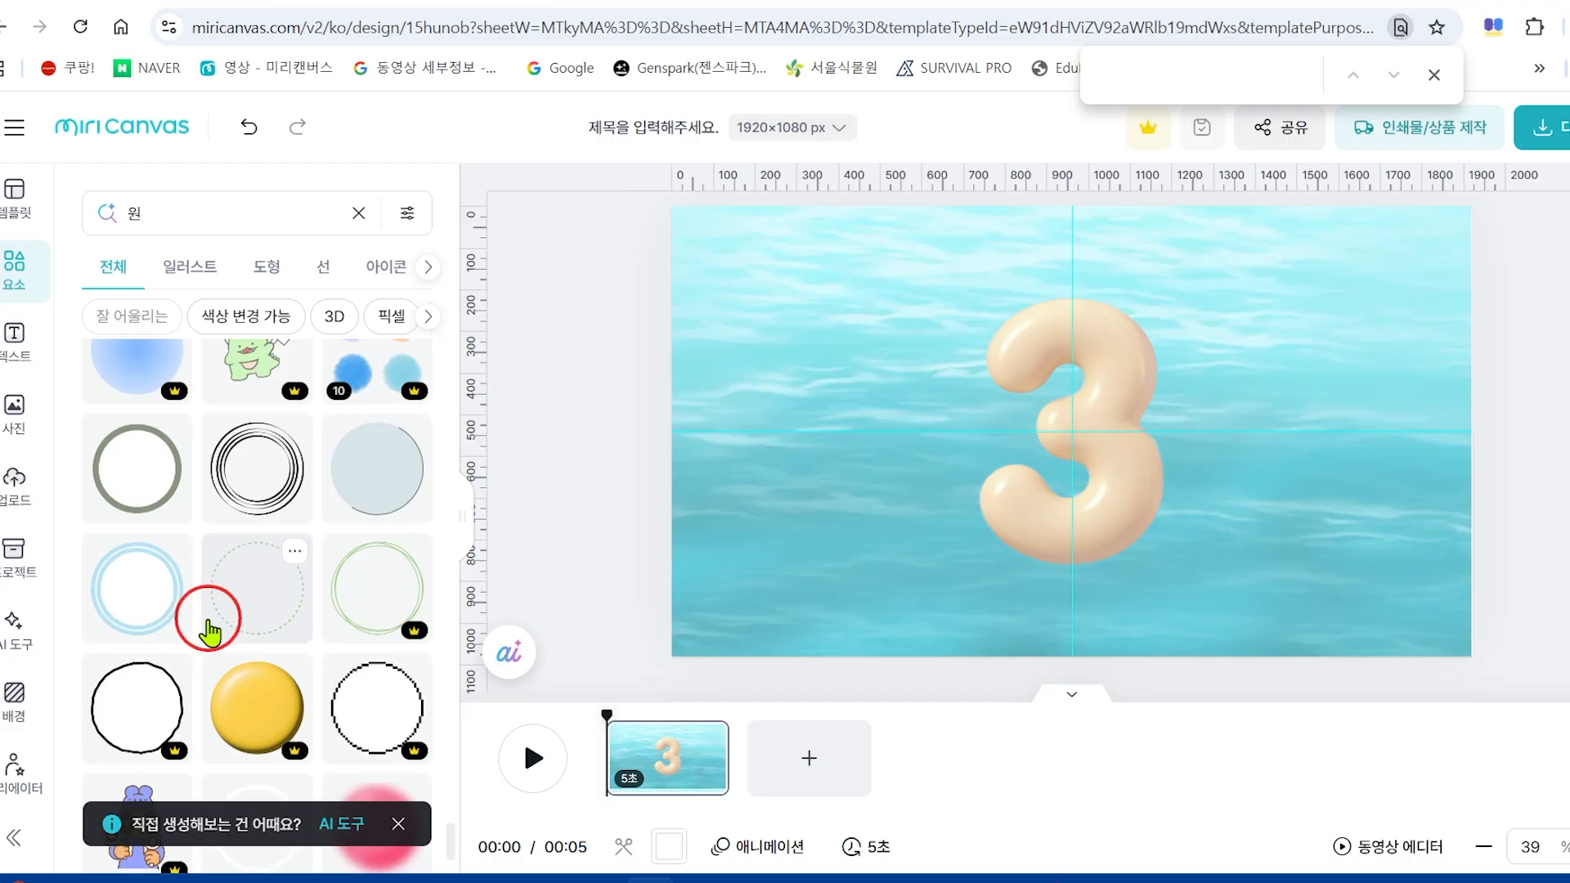
scroll(211, 630, down, 5)
scroll(211, 630, up, 5)
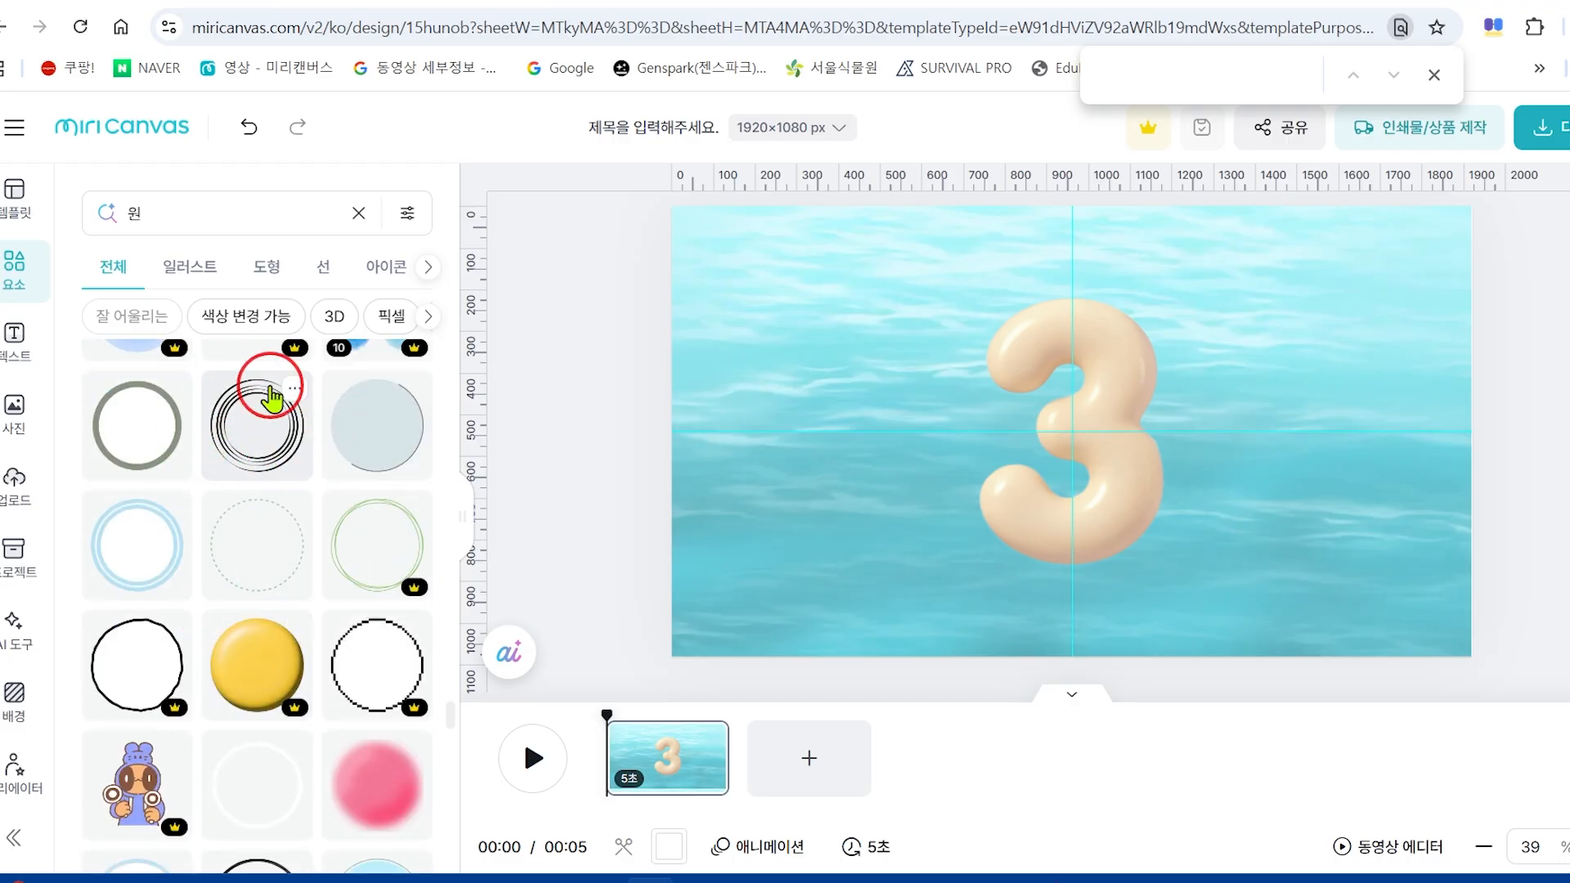
click(242, 442)
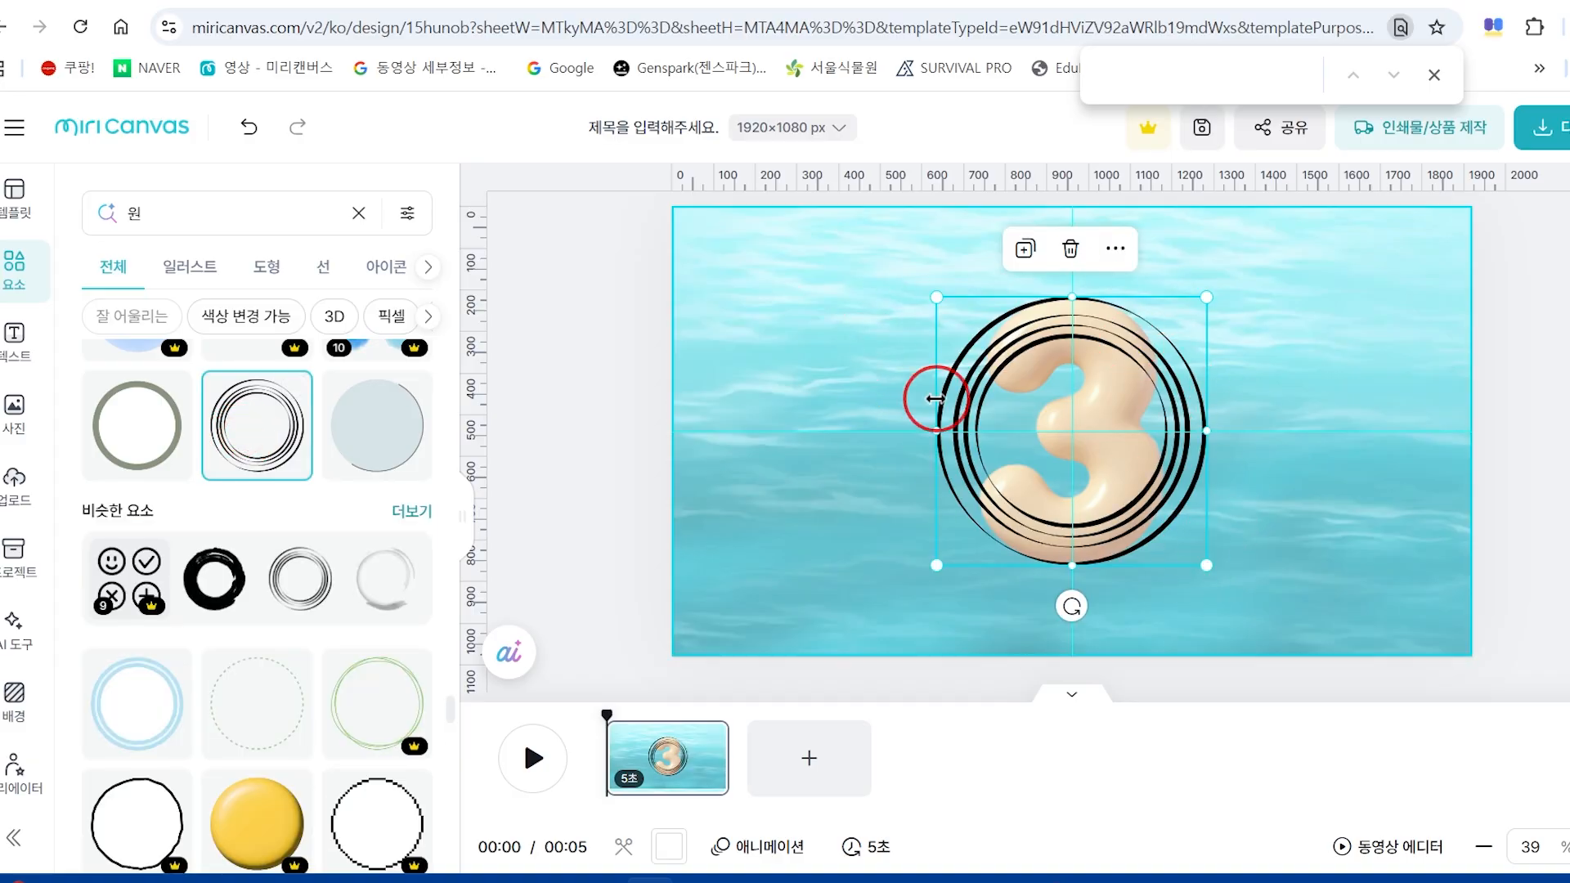
Enlarge the black ring illustration and center it so that it surrounds the number 3.
drag(1201, 564, 1277, 646)
drag(1216, 596, 1178, 530)
drag(1243, 600, 1287, 643)
drag(1176, 582, 1137, 562)
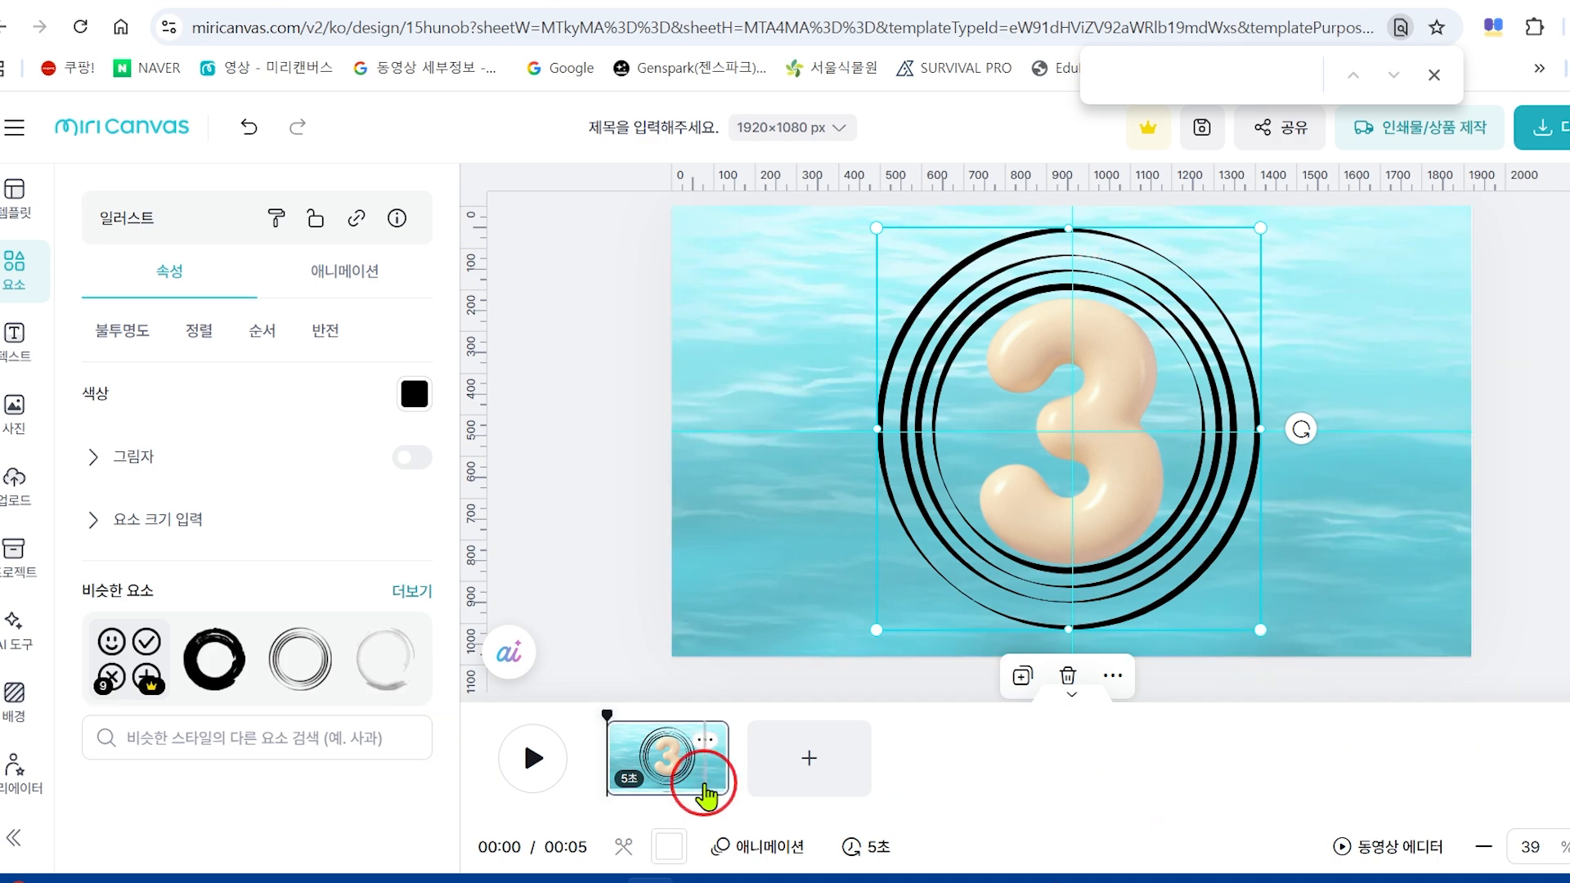
Set the page's playback time to 1 second.
click(672, 761)
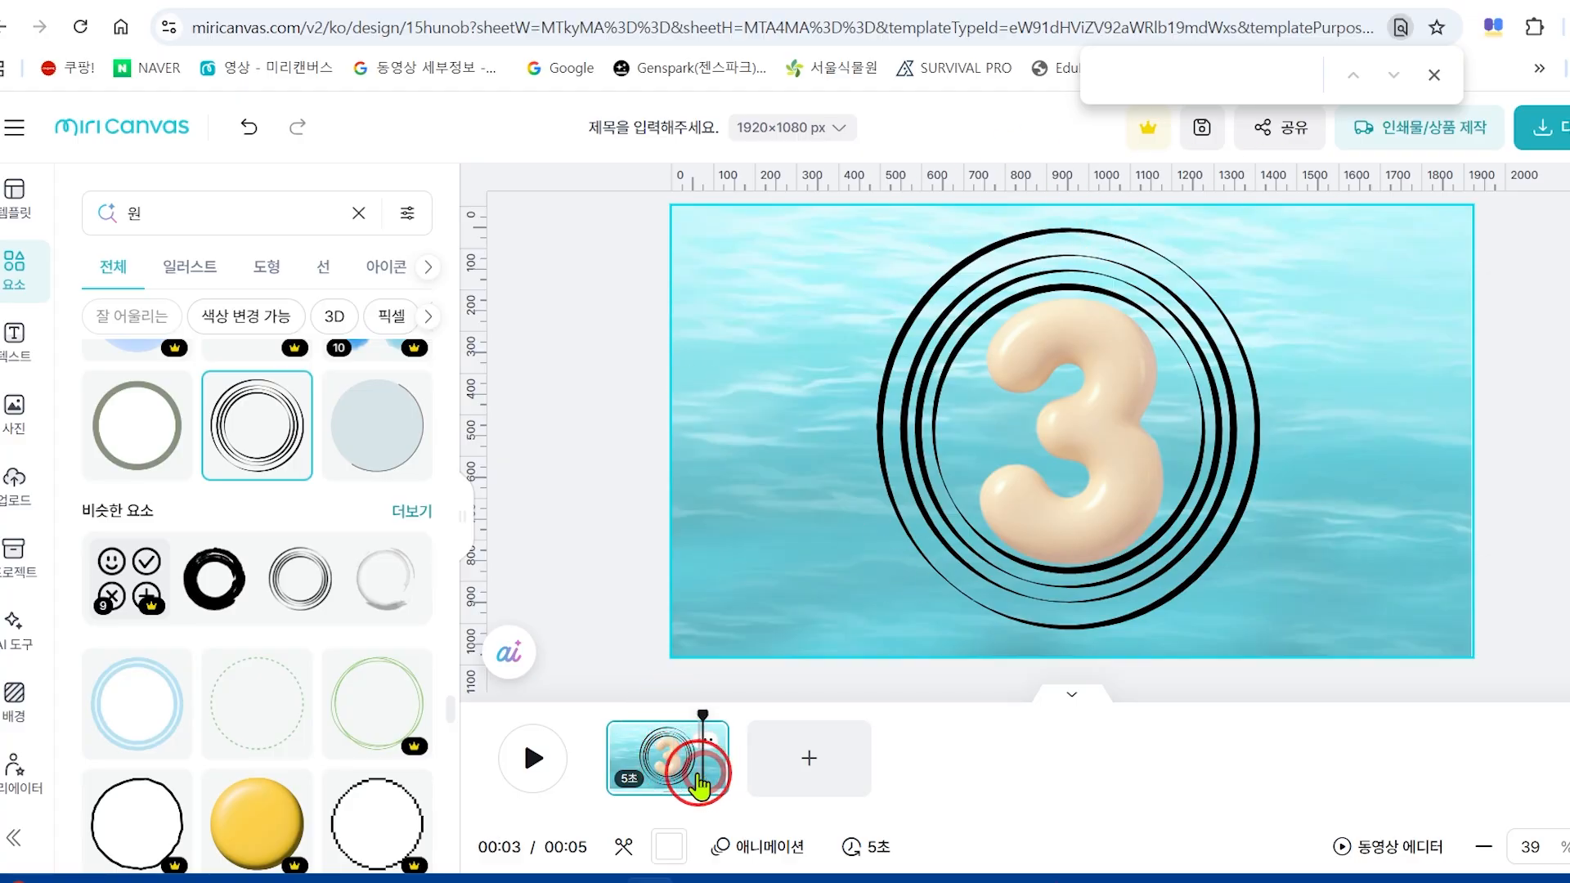
click(872, 852)
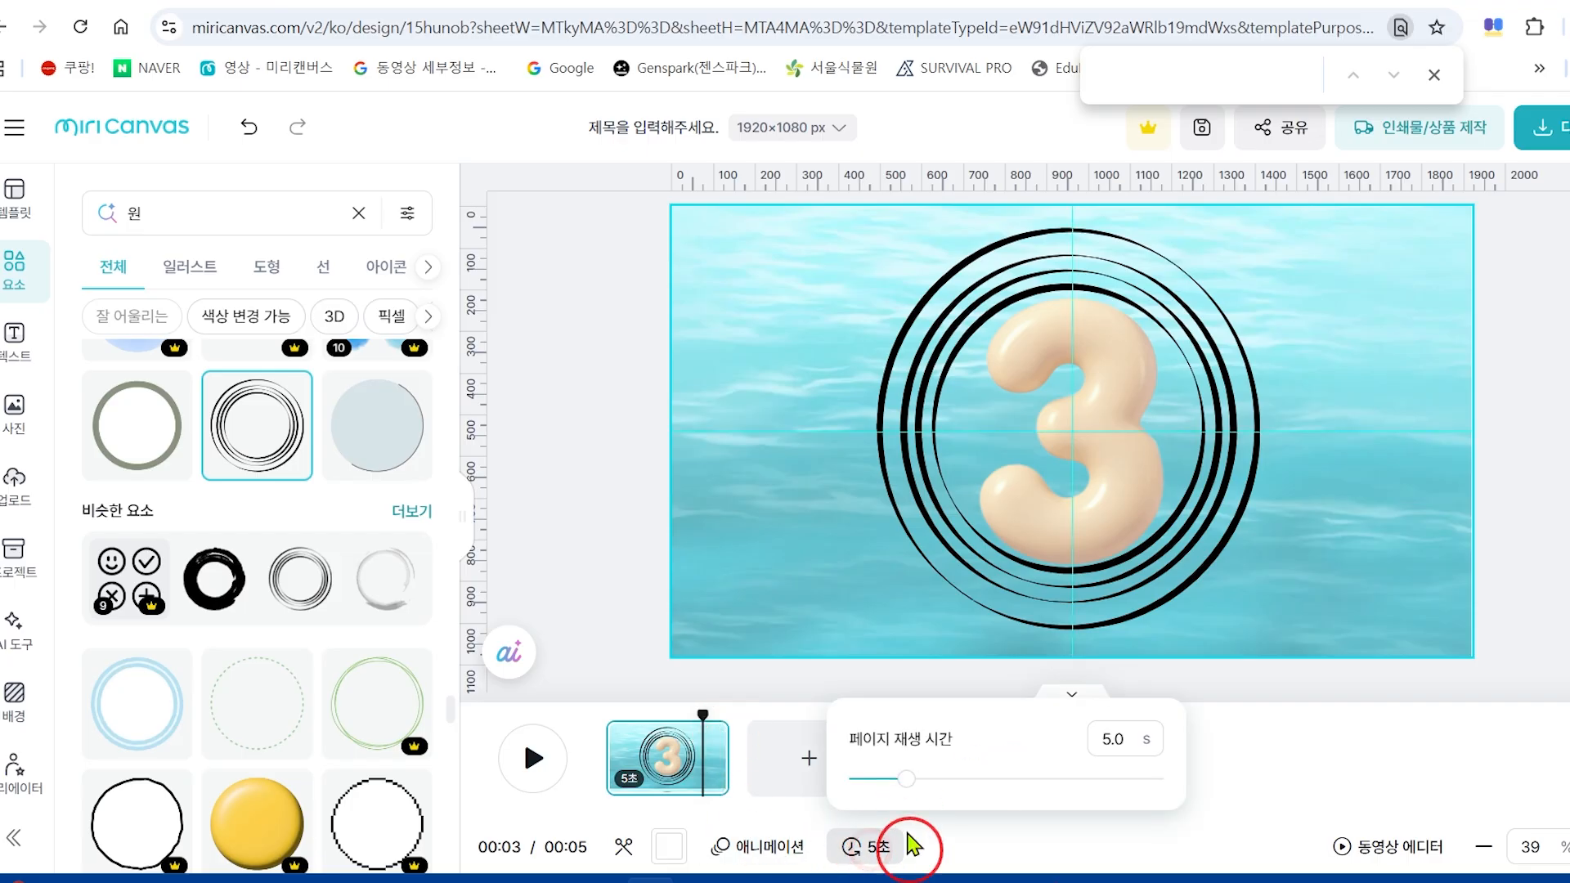
click(1129, 740)
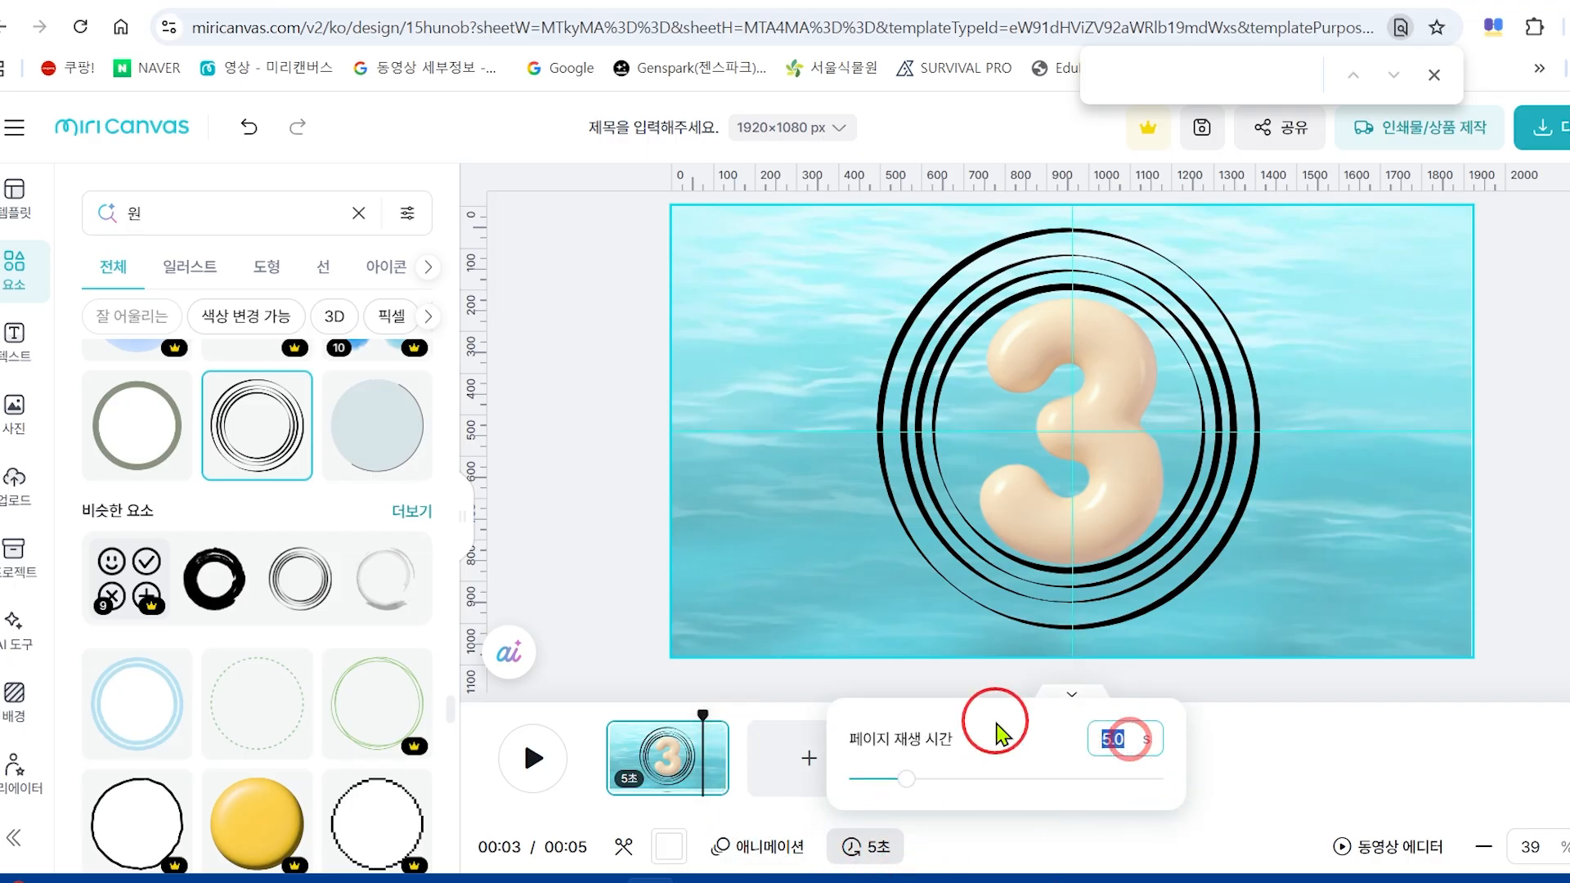
text(1)
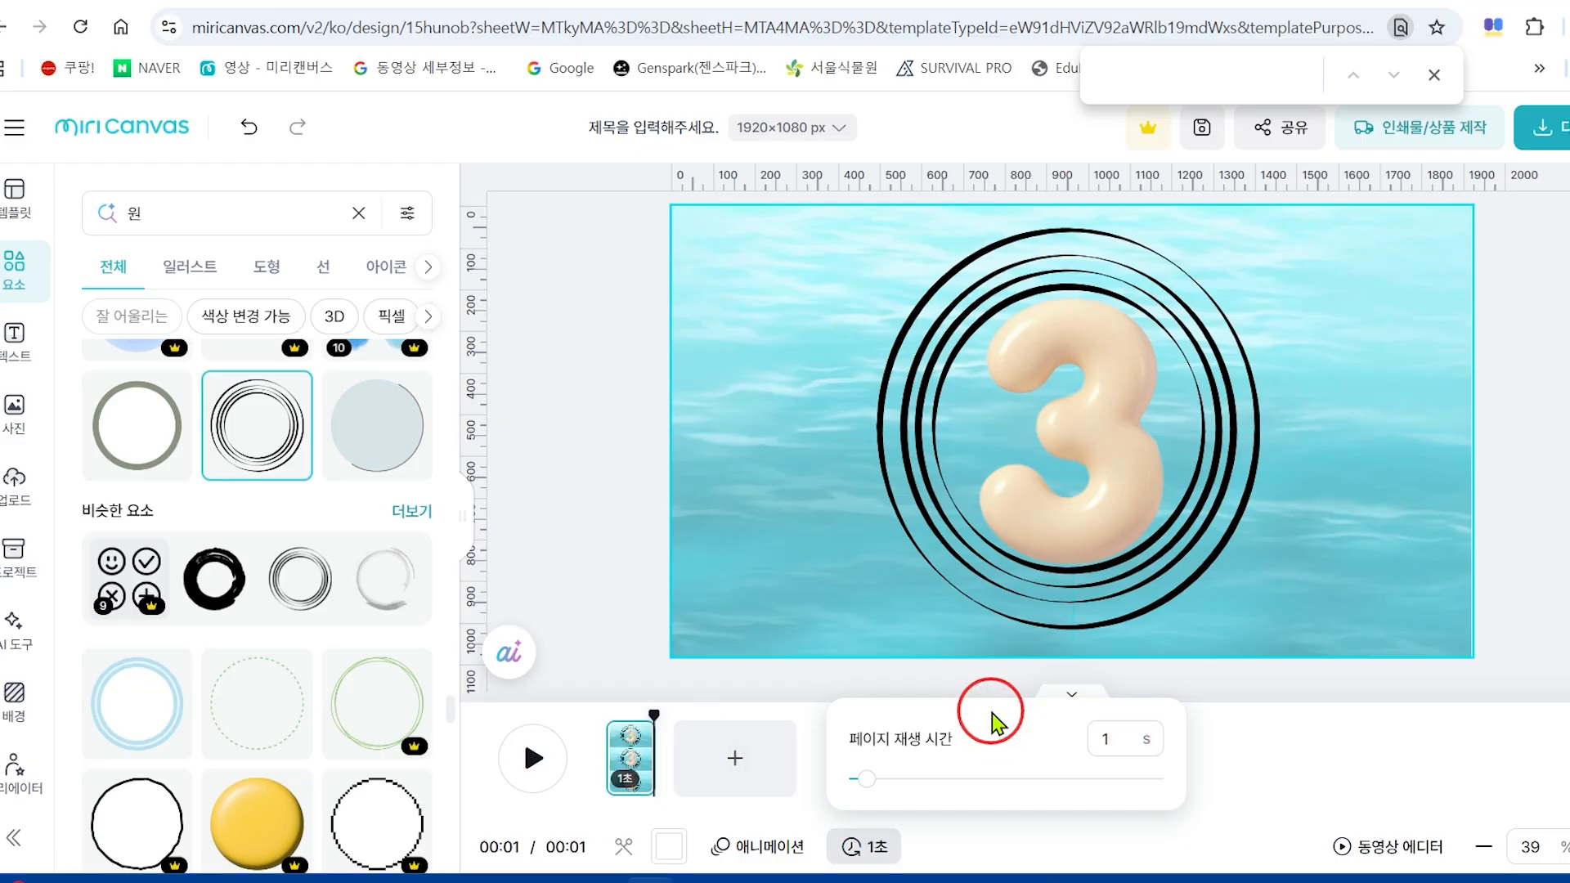
Duplicate the number 3 page twice to make three pages in the timeline.
click(582, 720)
mouse_move(643, 721)
mouse_down()
mouse_move(561, 718)
mouse_move(651, 725)
mouse_up()
click(630, 741)
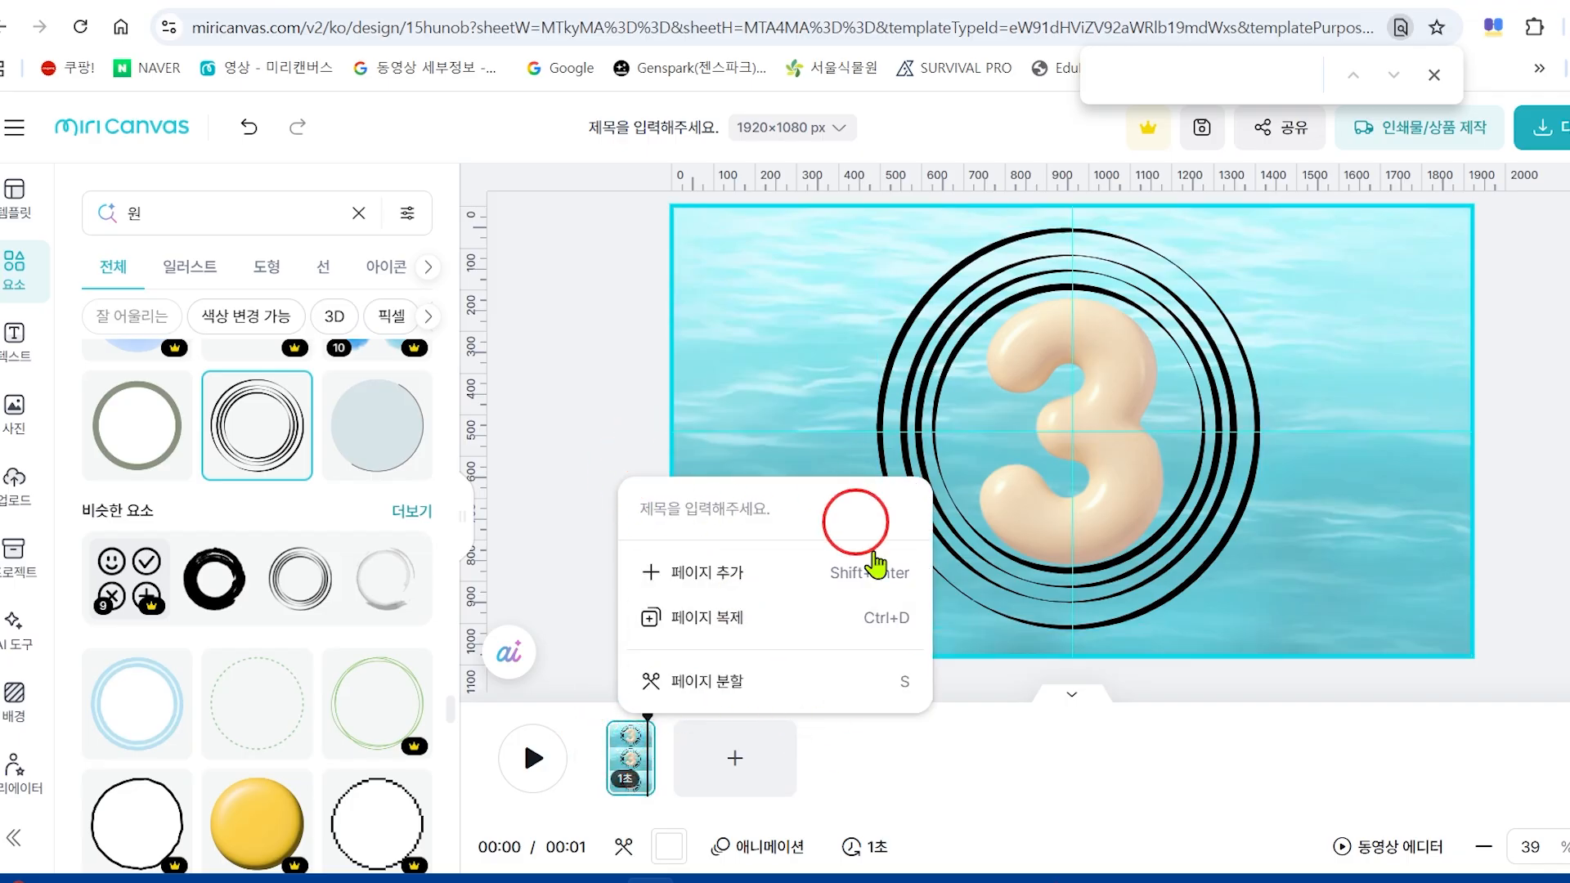
click(720, 630)
click(700, 736)
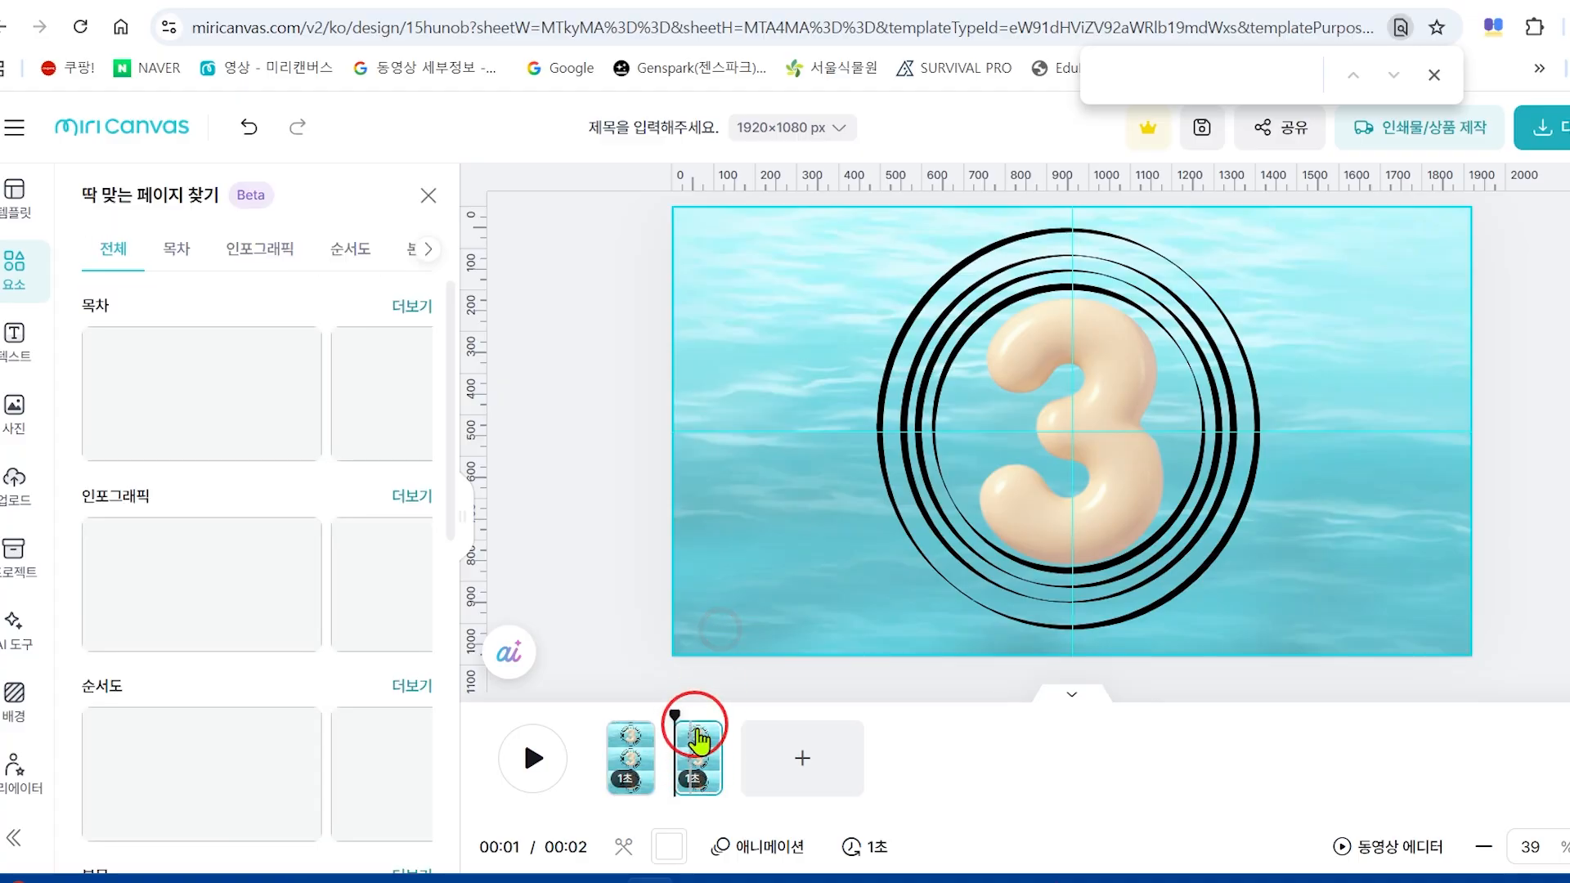
click(697, 742)
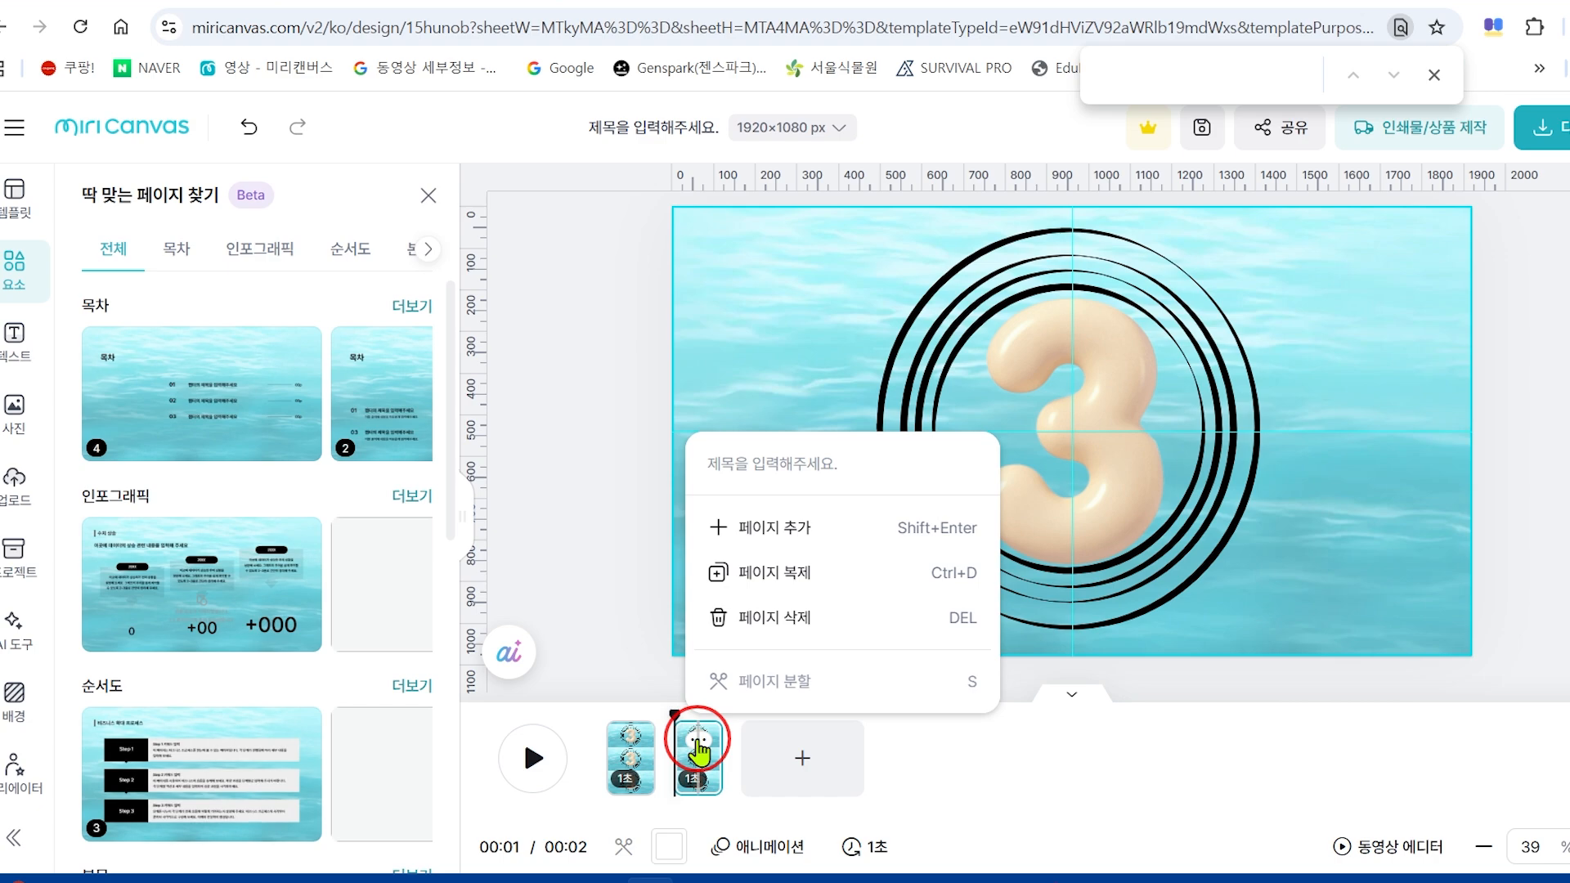
click(764, 574)
On the second page, send the black ring illustration to the very back and delete the number 3.
click(697, 753)
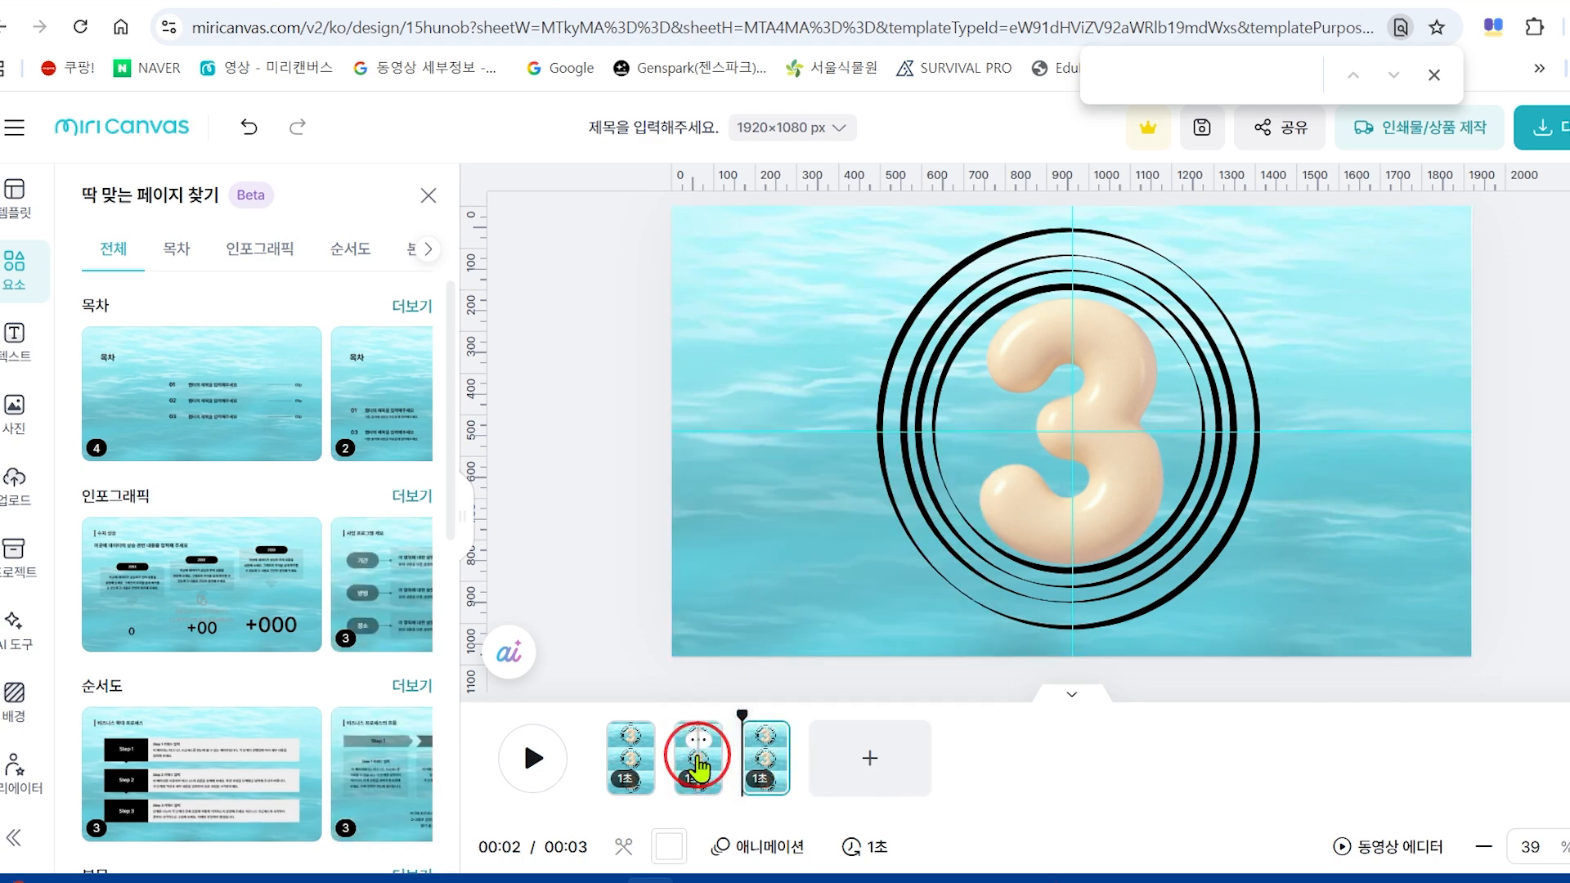
click(698, 753)
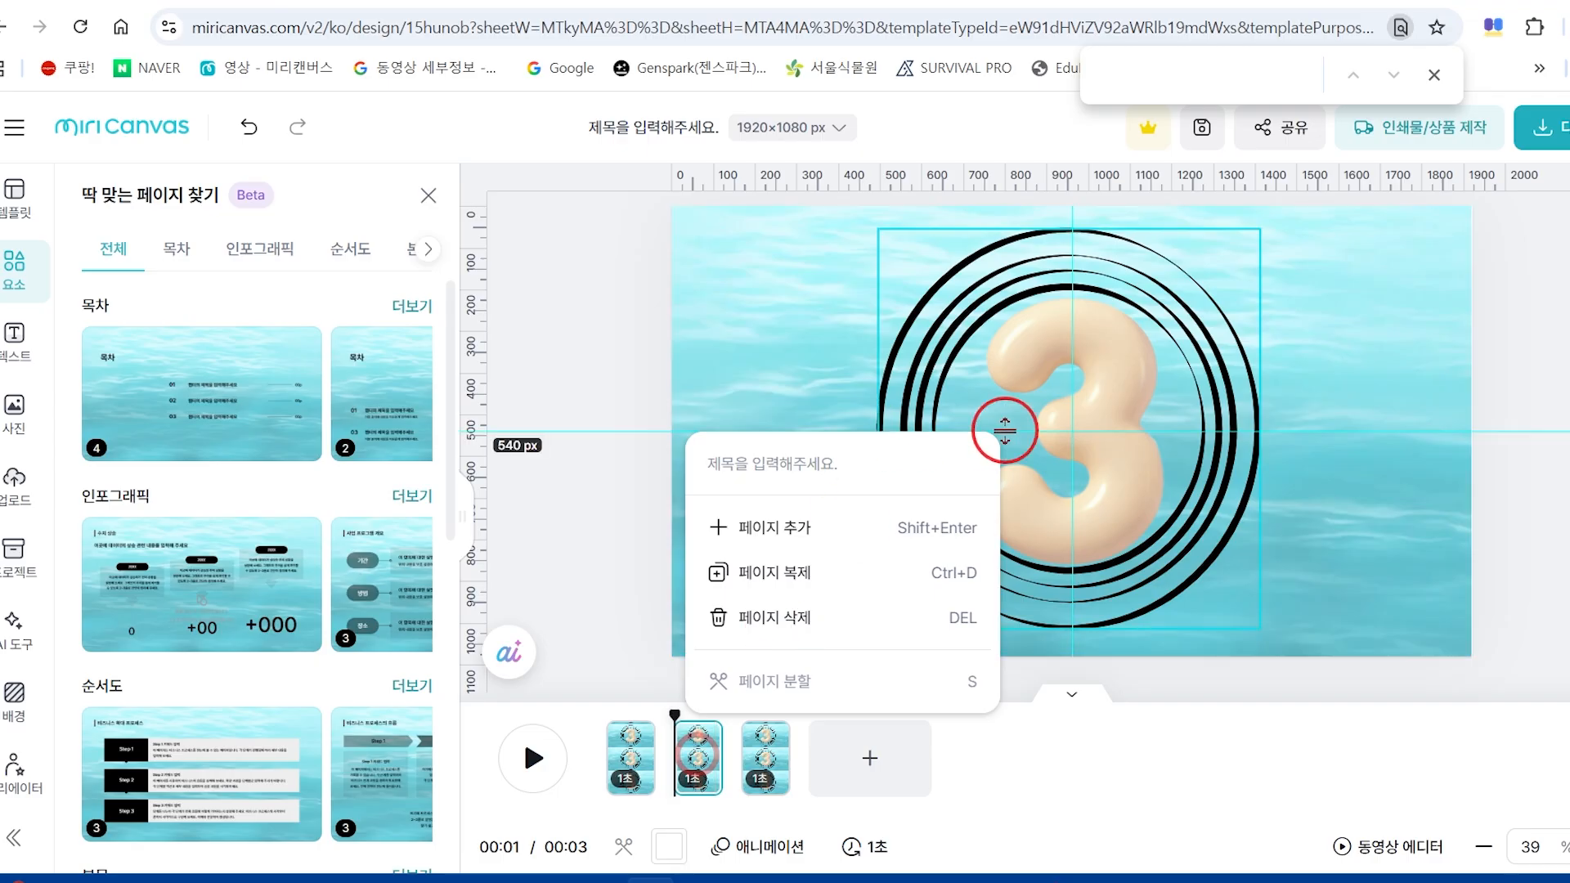
click(1083, 455)
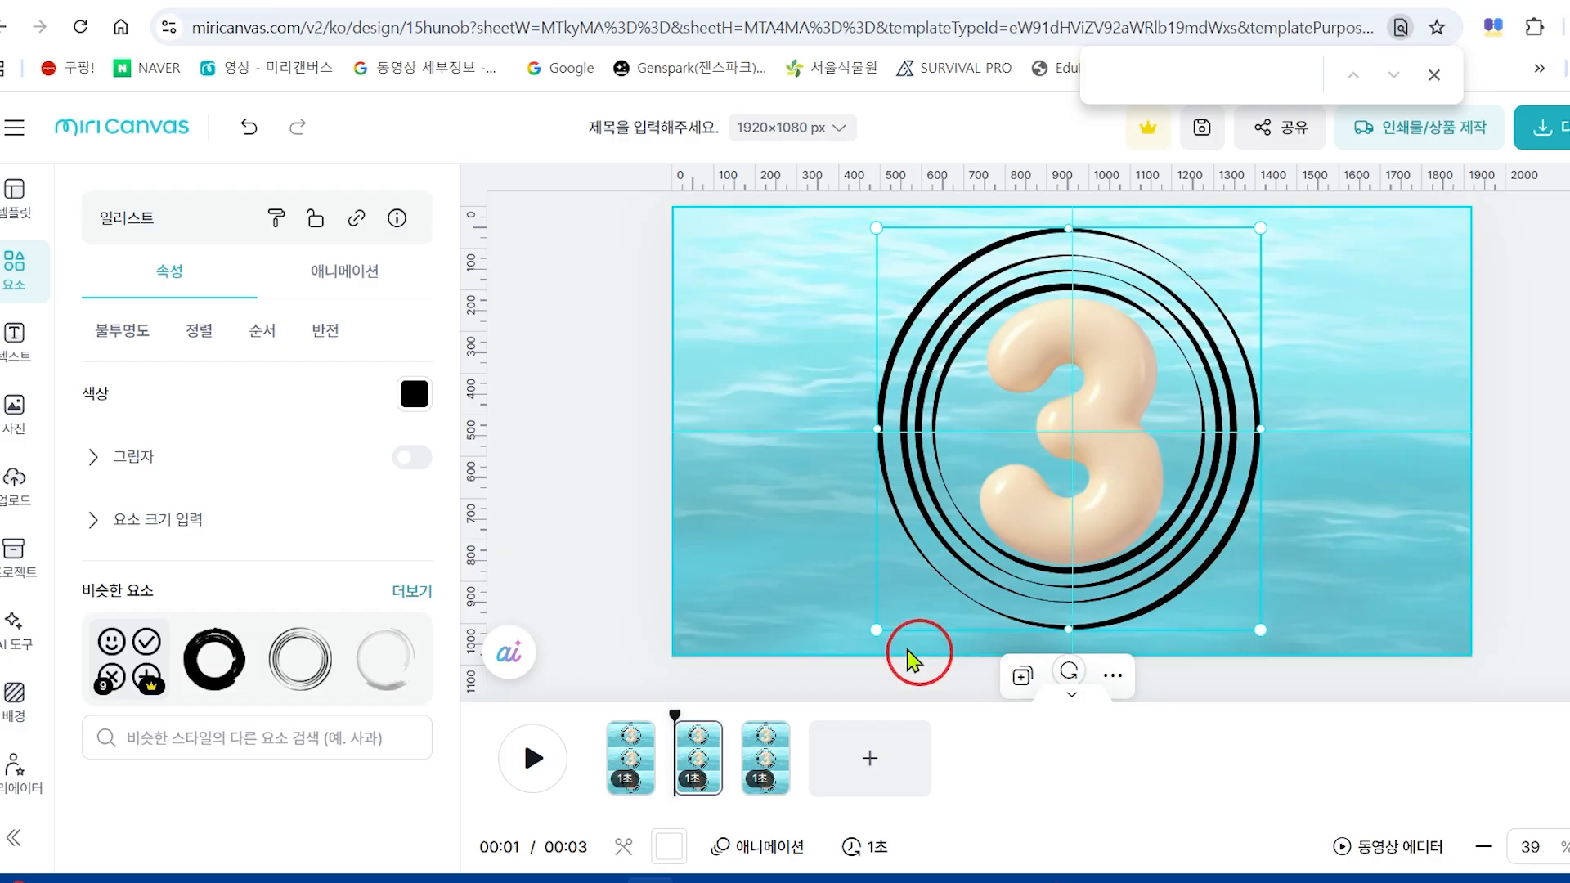
right_click(1212, 382)
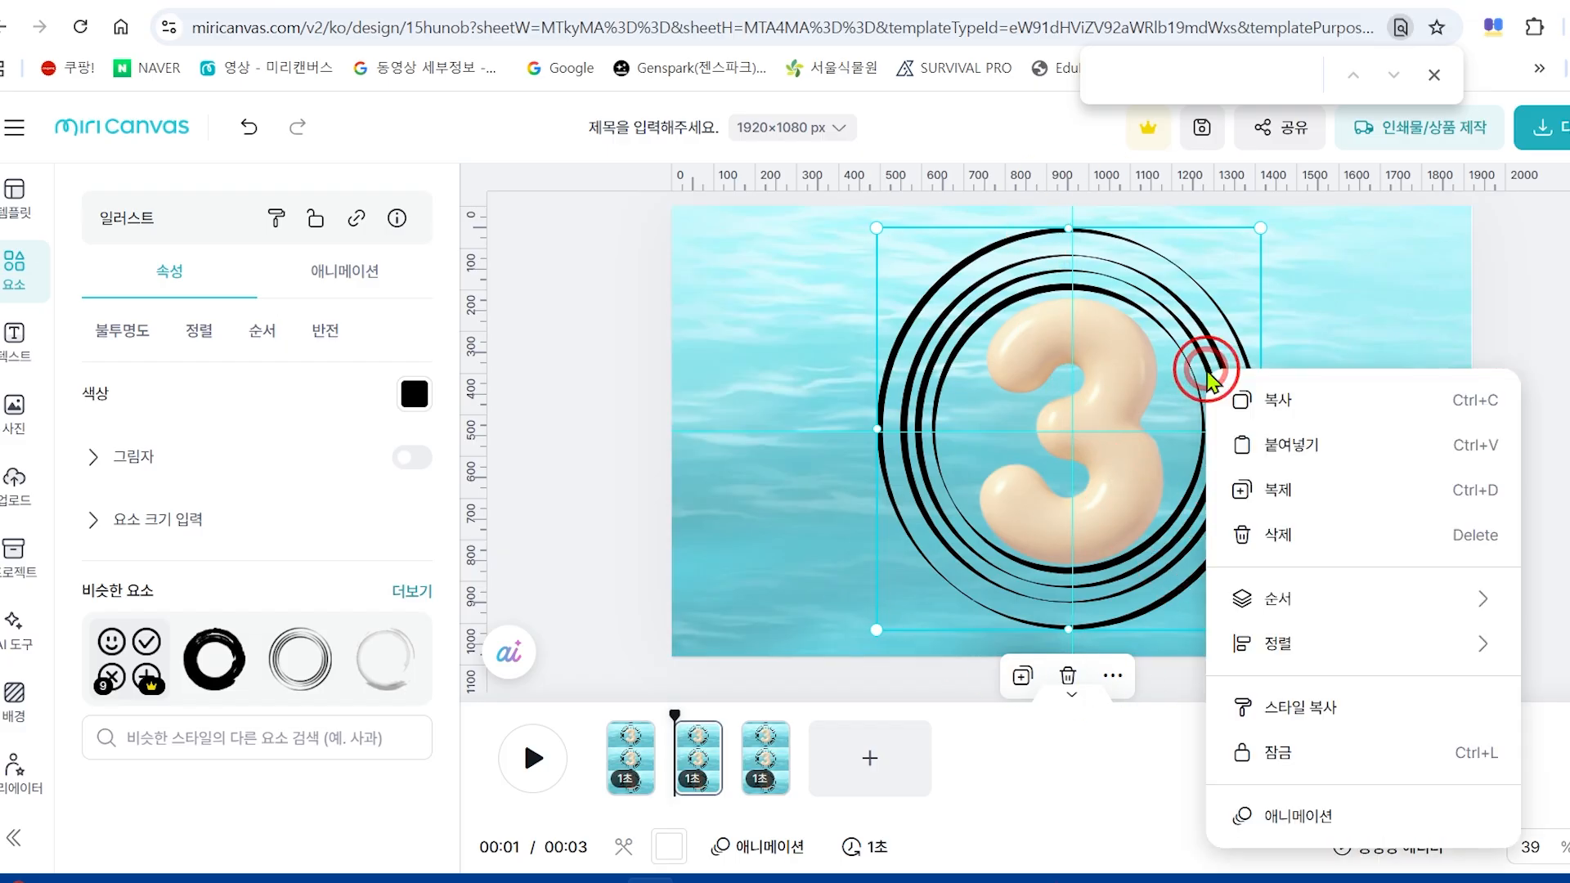
mouse_move(1286, 610)
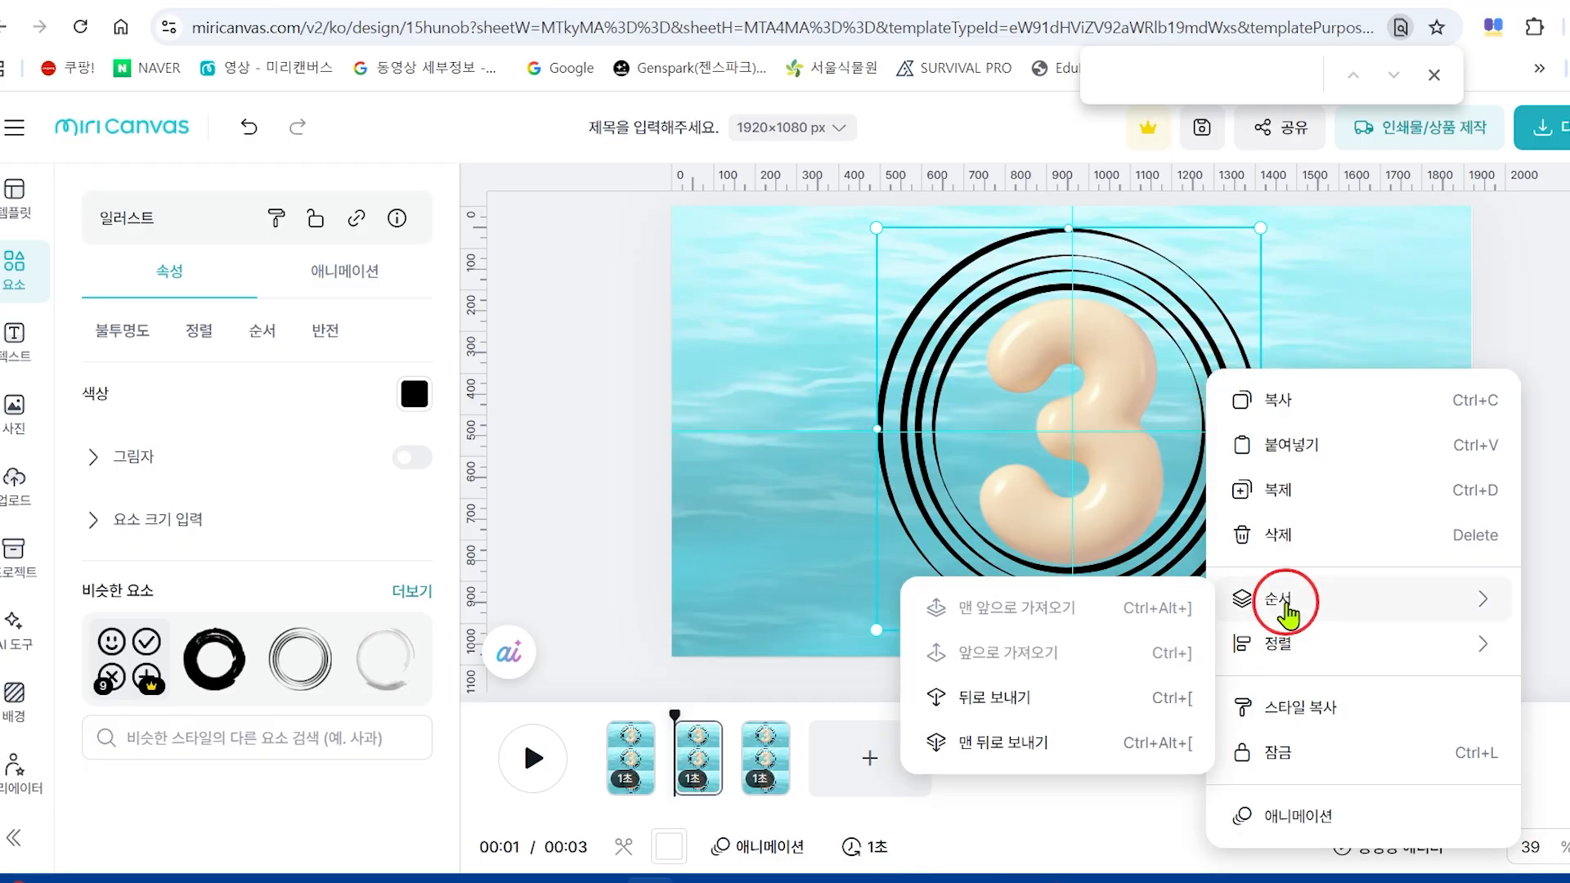
click(1013, 745)
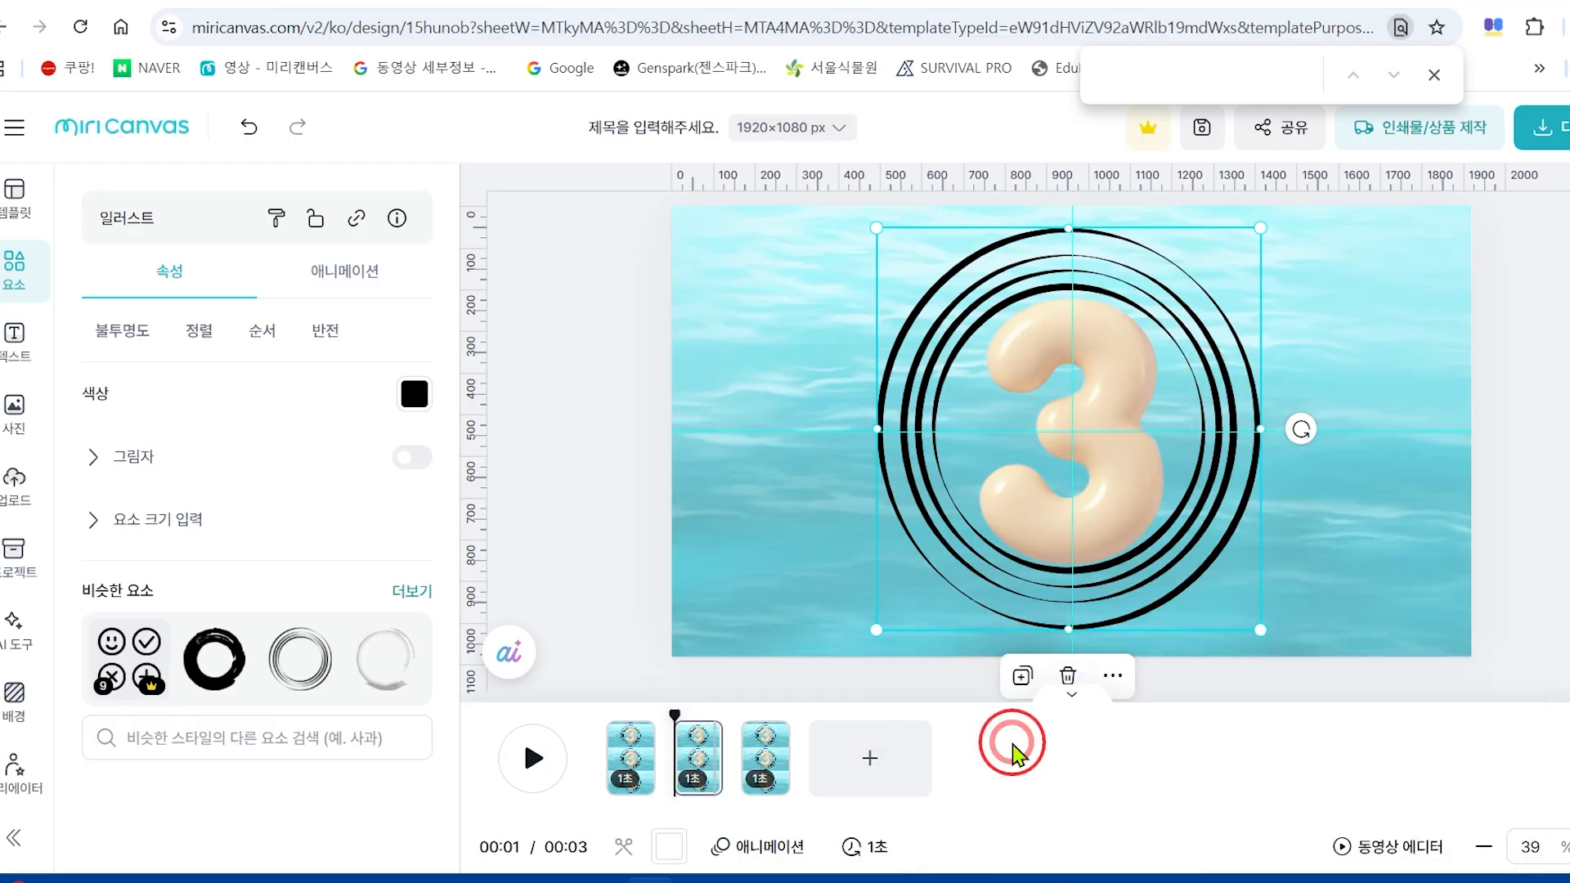
click(1096, 517)
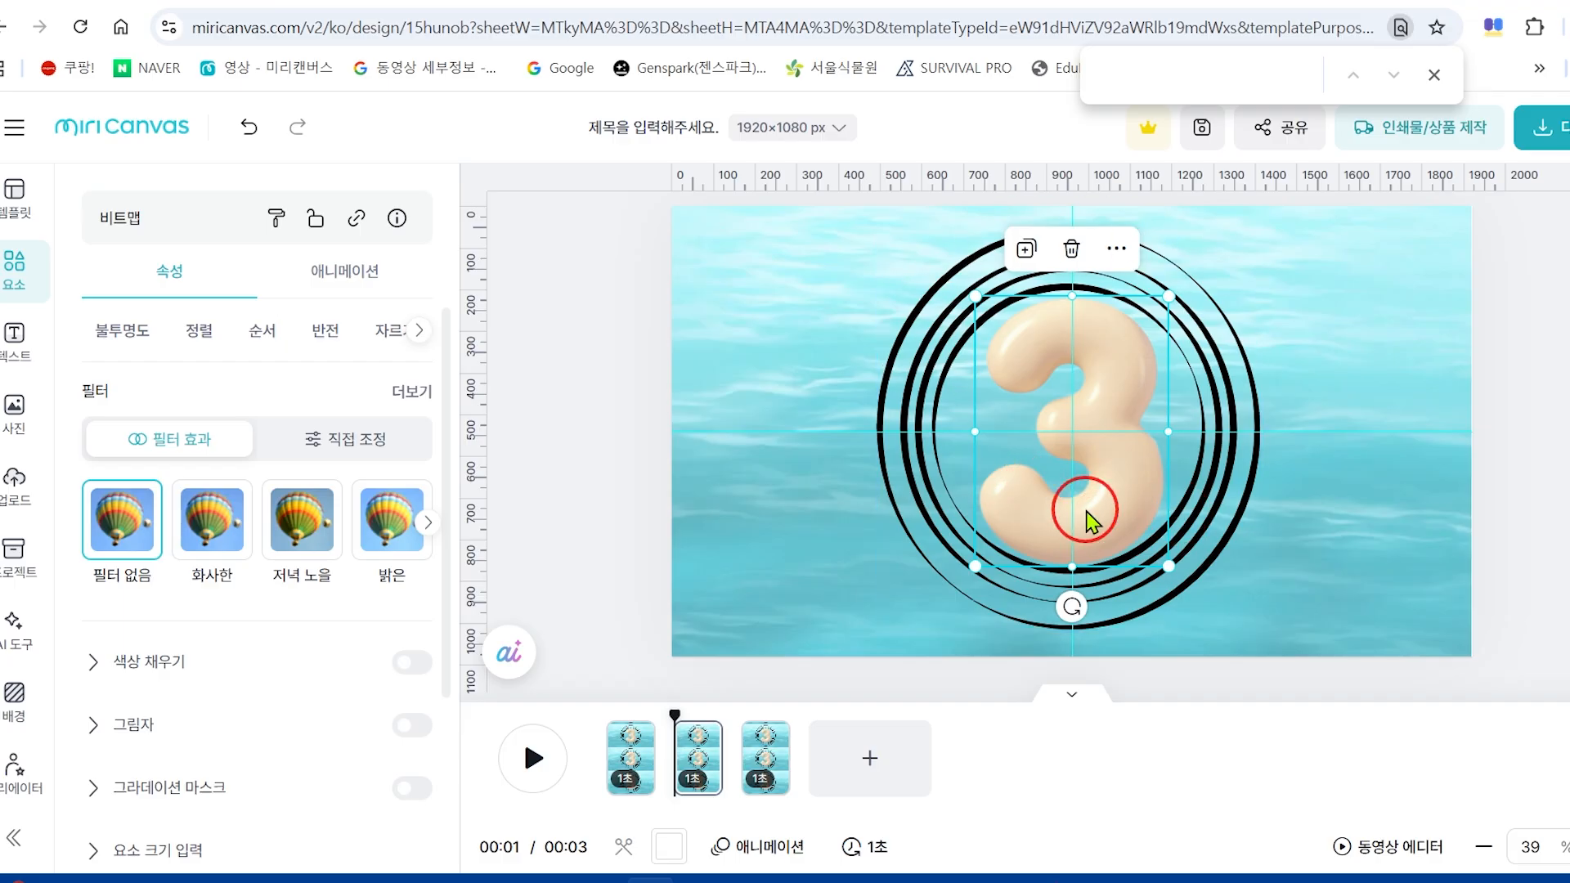
key(Delete)
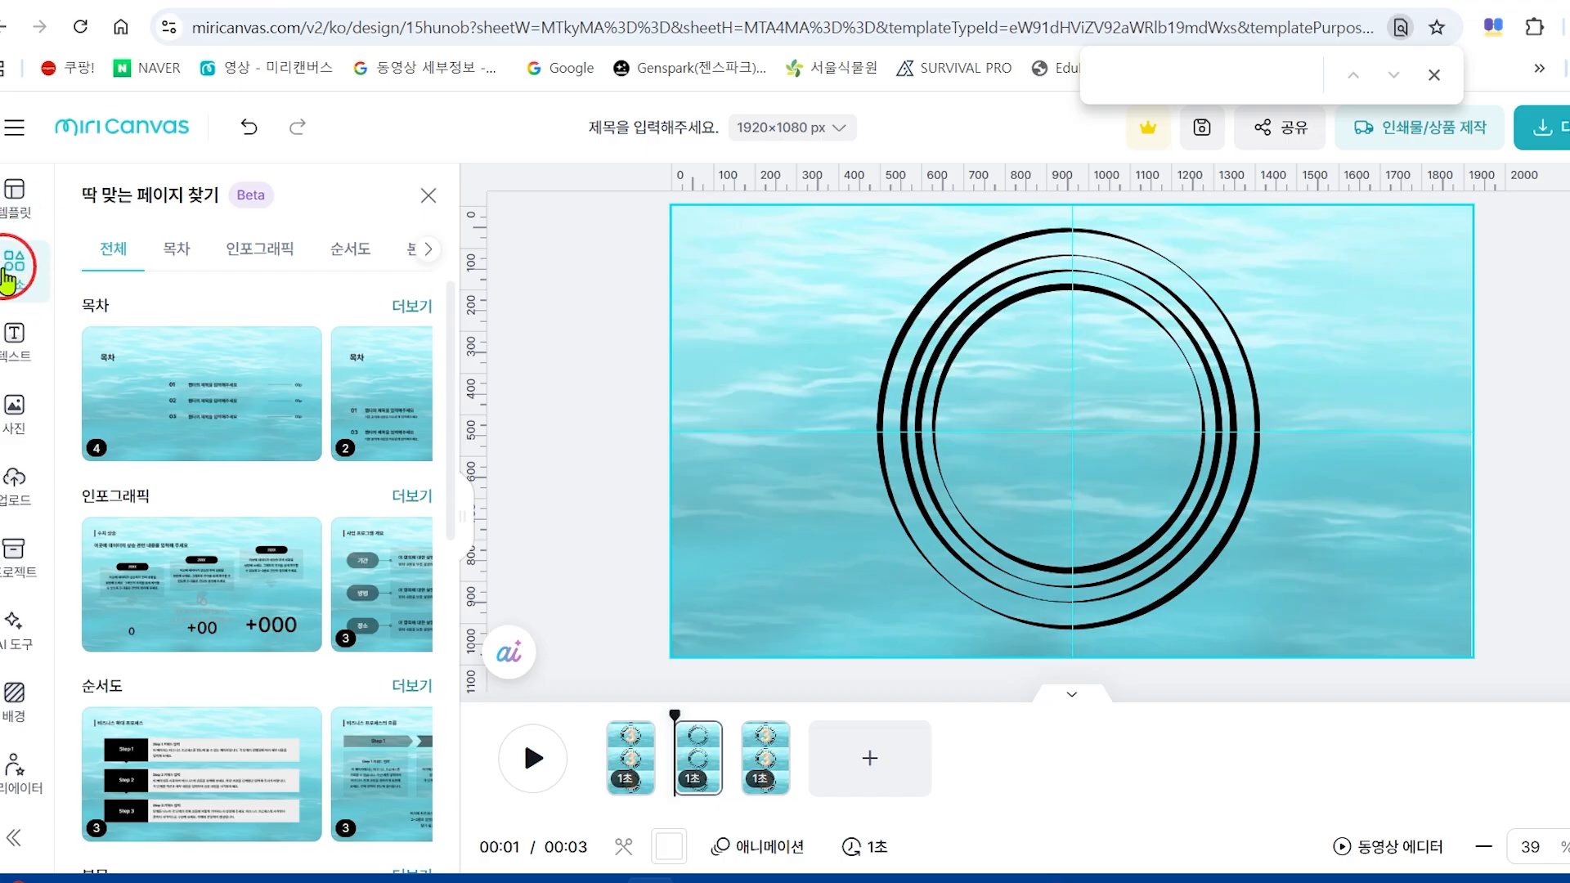
Close the page suggestions and search the design elements for "숫자\" in place of the circle keyword.
click(429, 196)
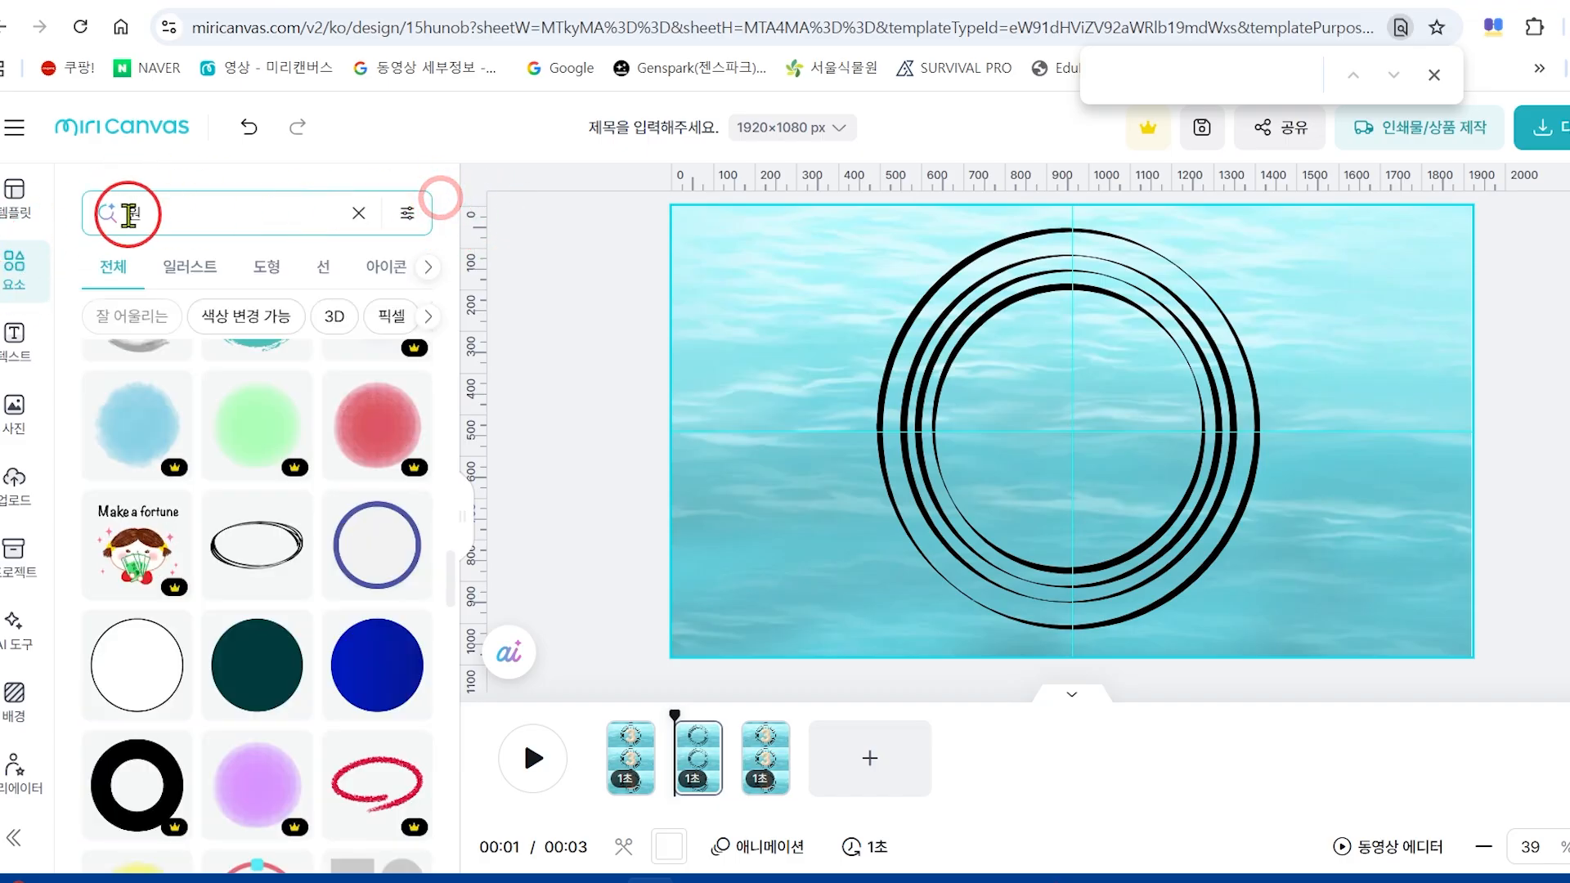
click(157, 212)
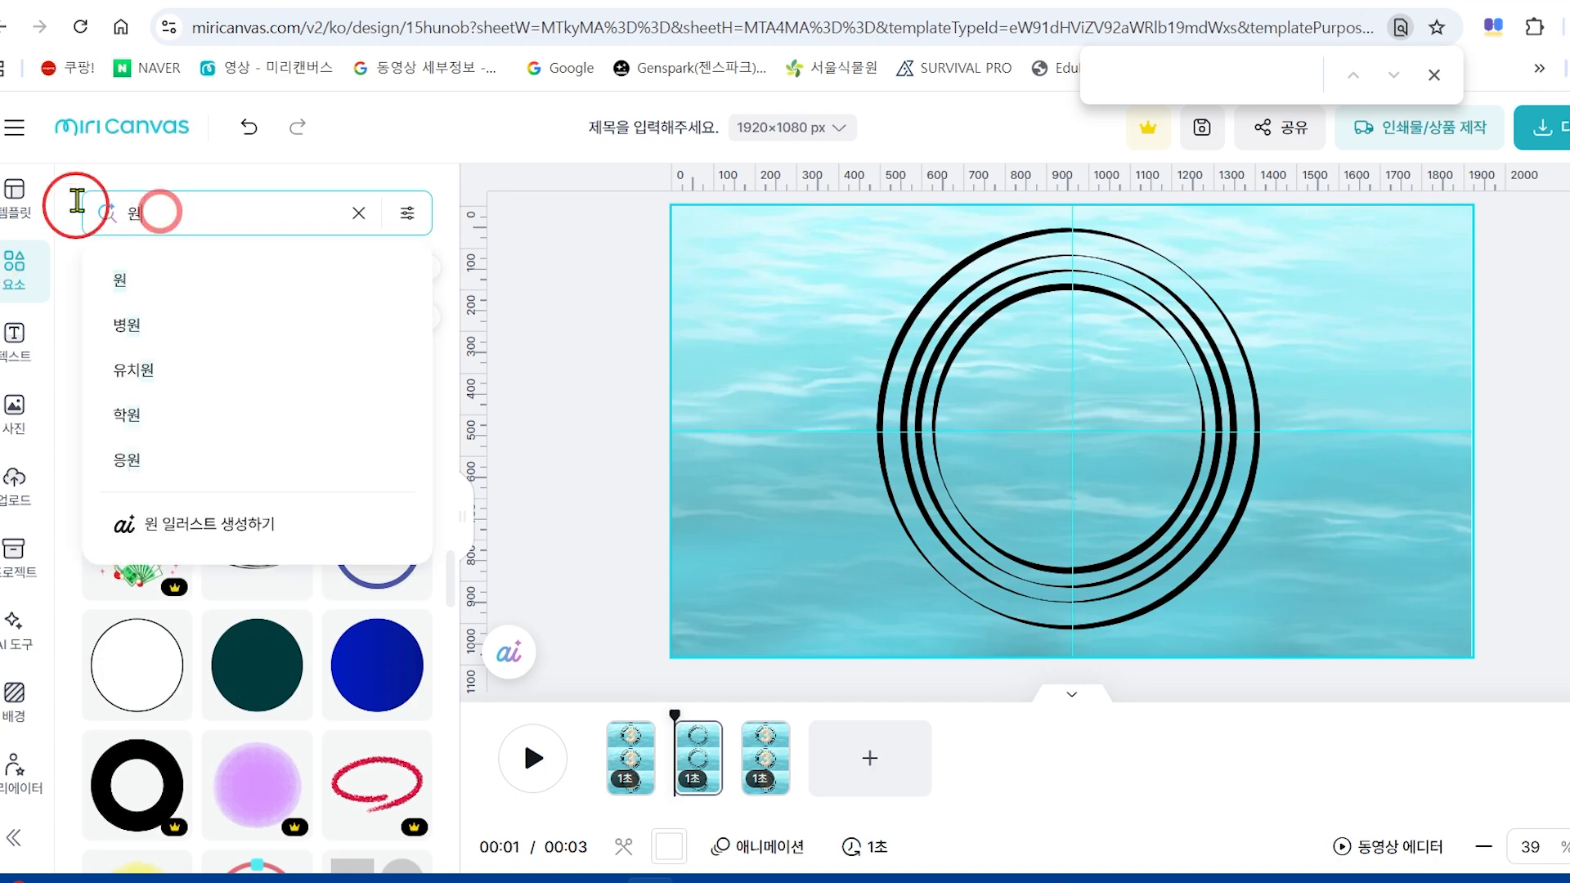
key(BackSpace)
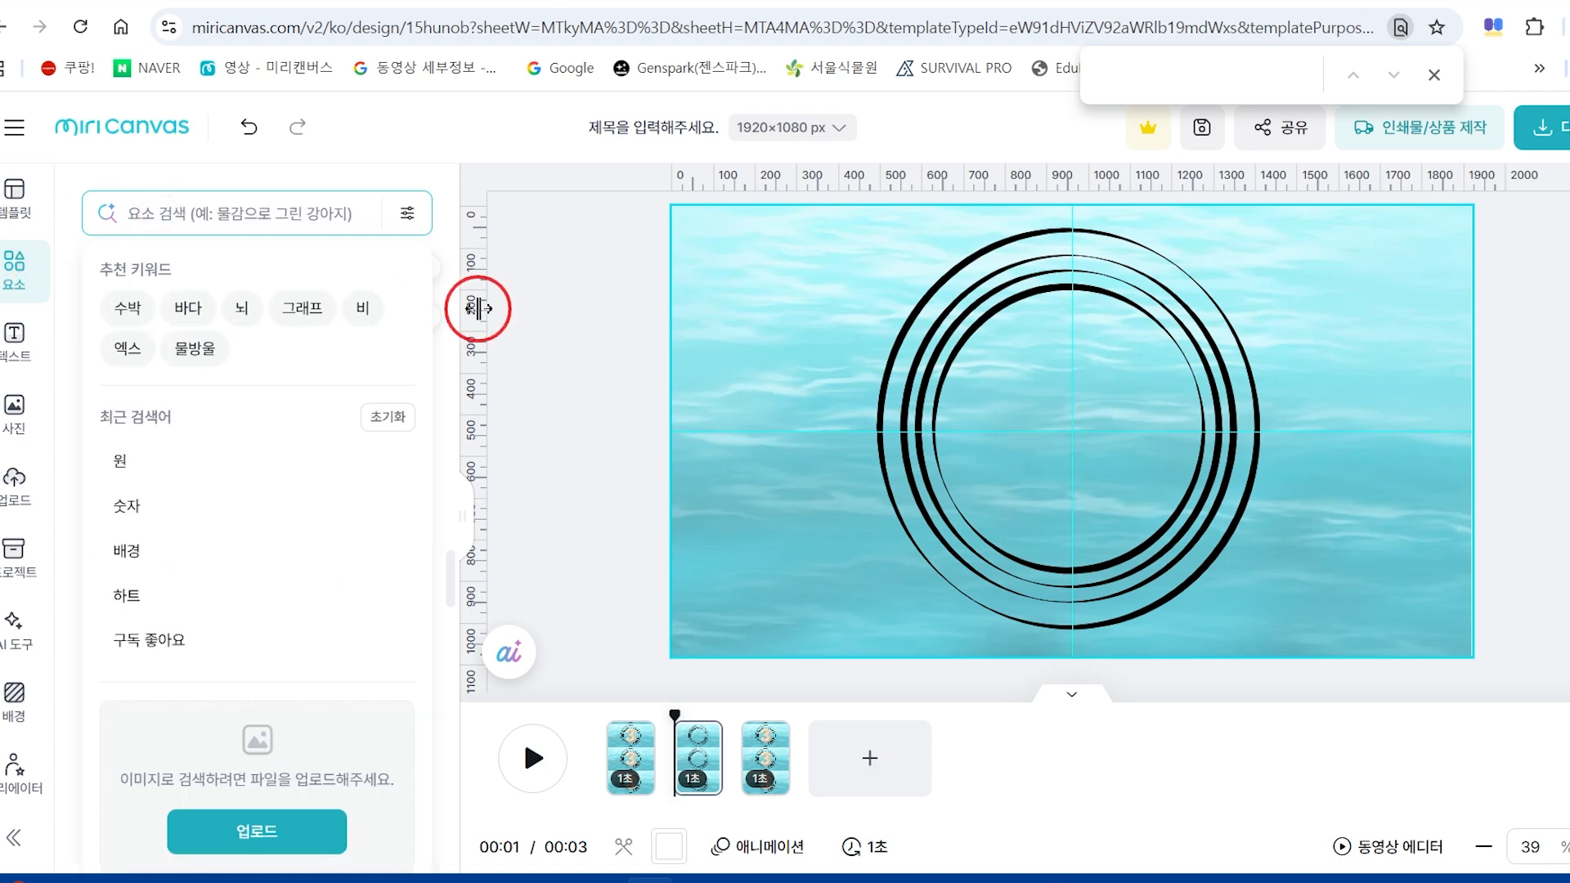
text(tnt)
key(BackSpace)
key(BackSpace)
key(BackSpace)
text(tntwk\)
key(Return)
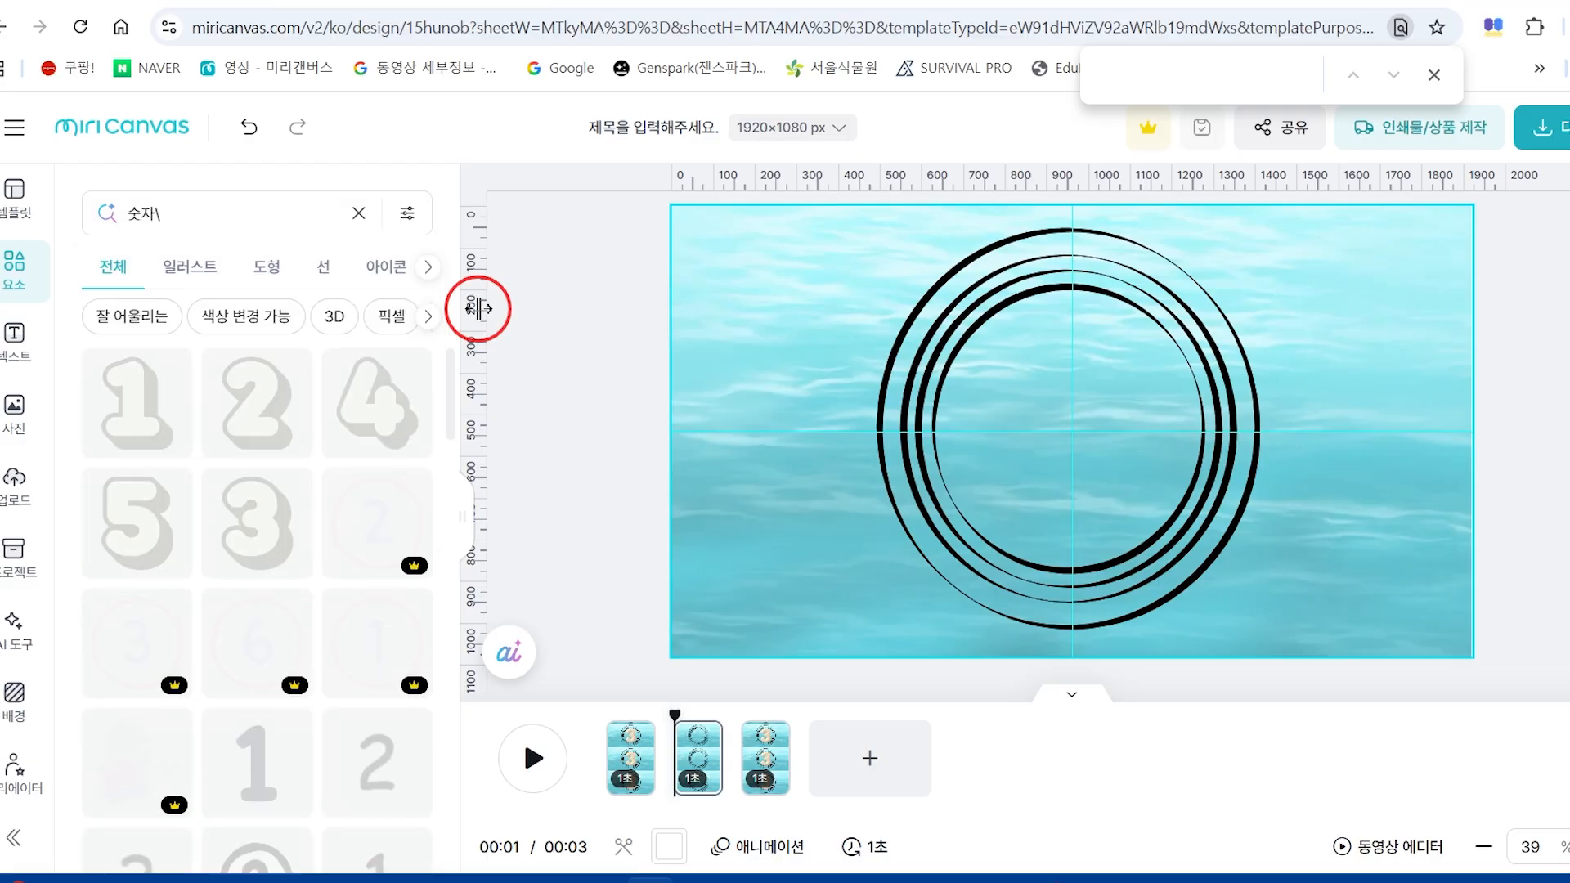
Find a peach 3D balloon-style number 2 in the element results and add it to the second page.
scroll(226, 670, down, 6)
scroll(228, 673, down, 10)
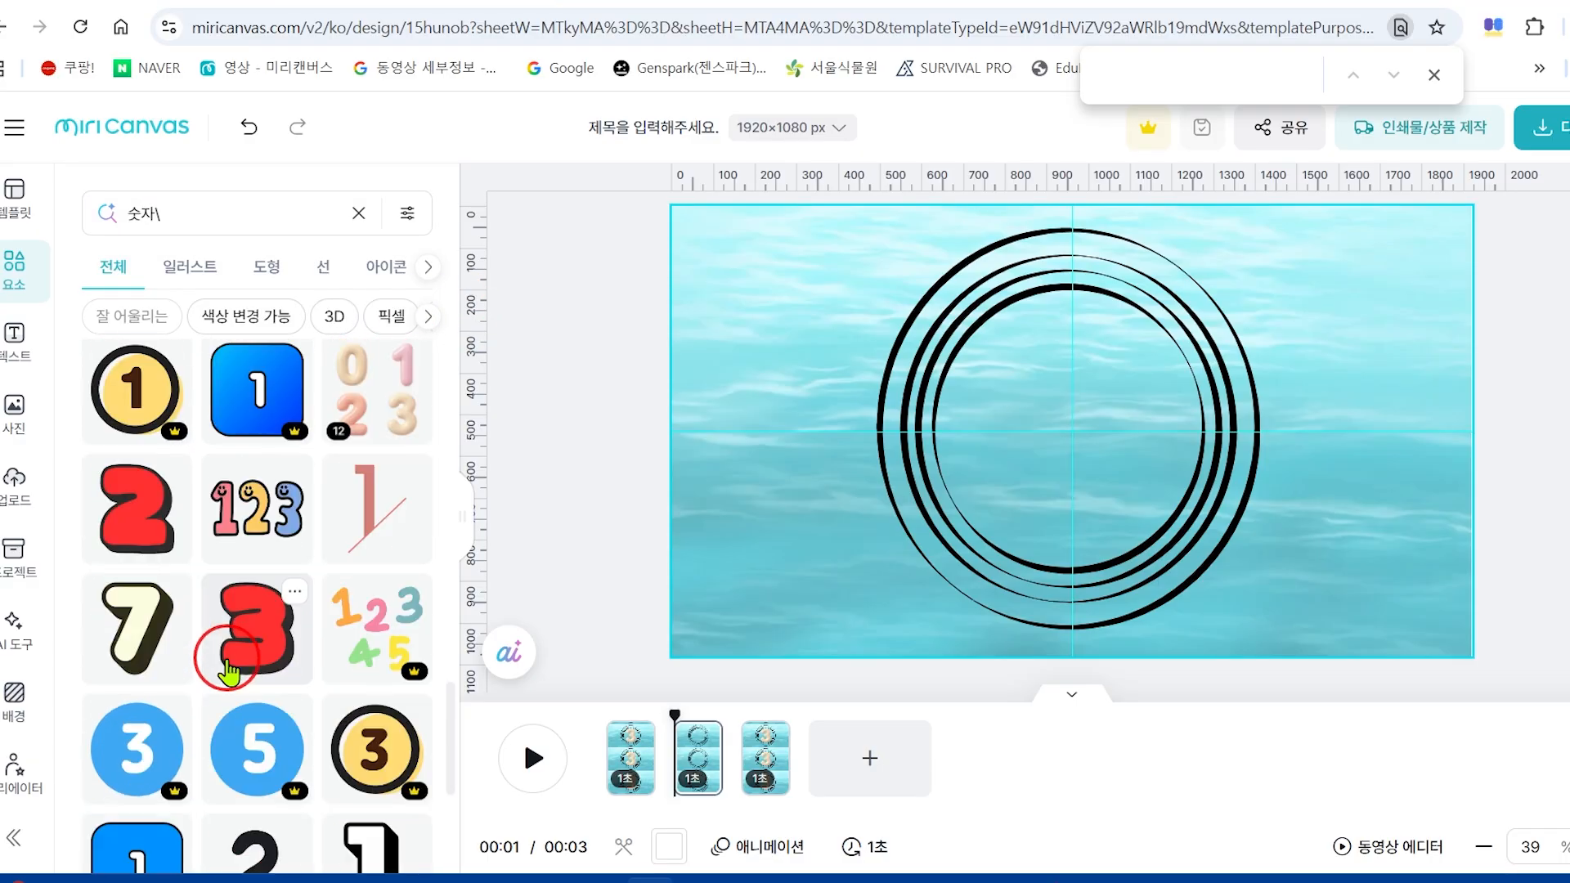
scroll(228, 668, down, 10)
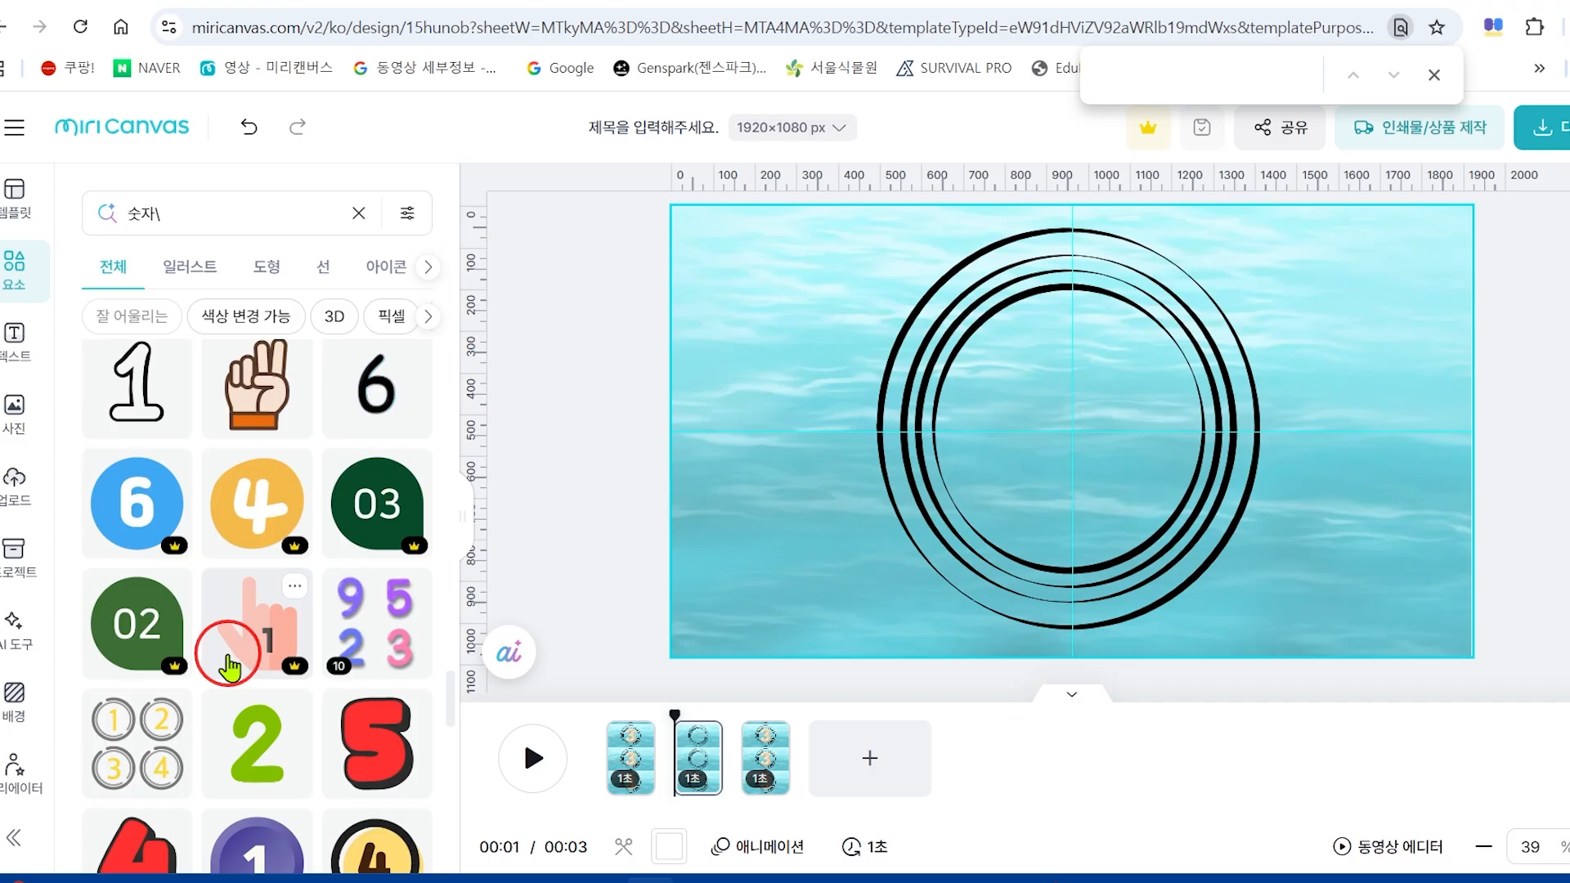
scroll(232, 661, down, 10)
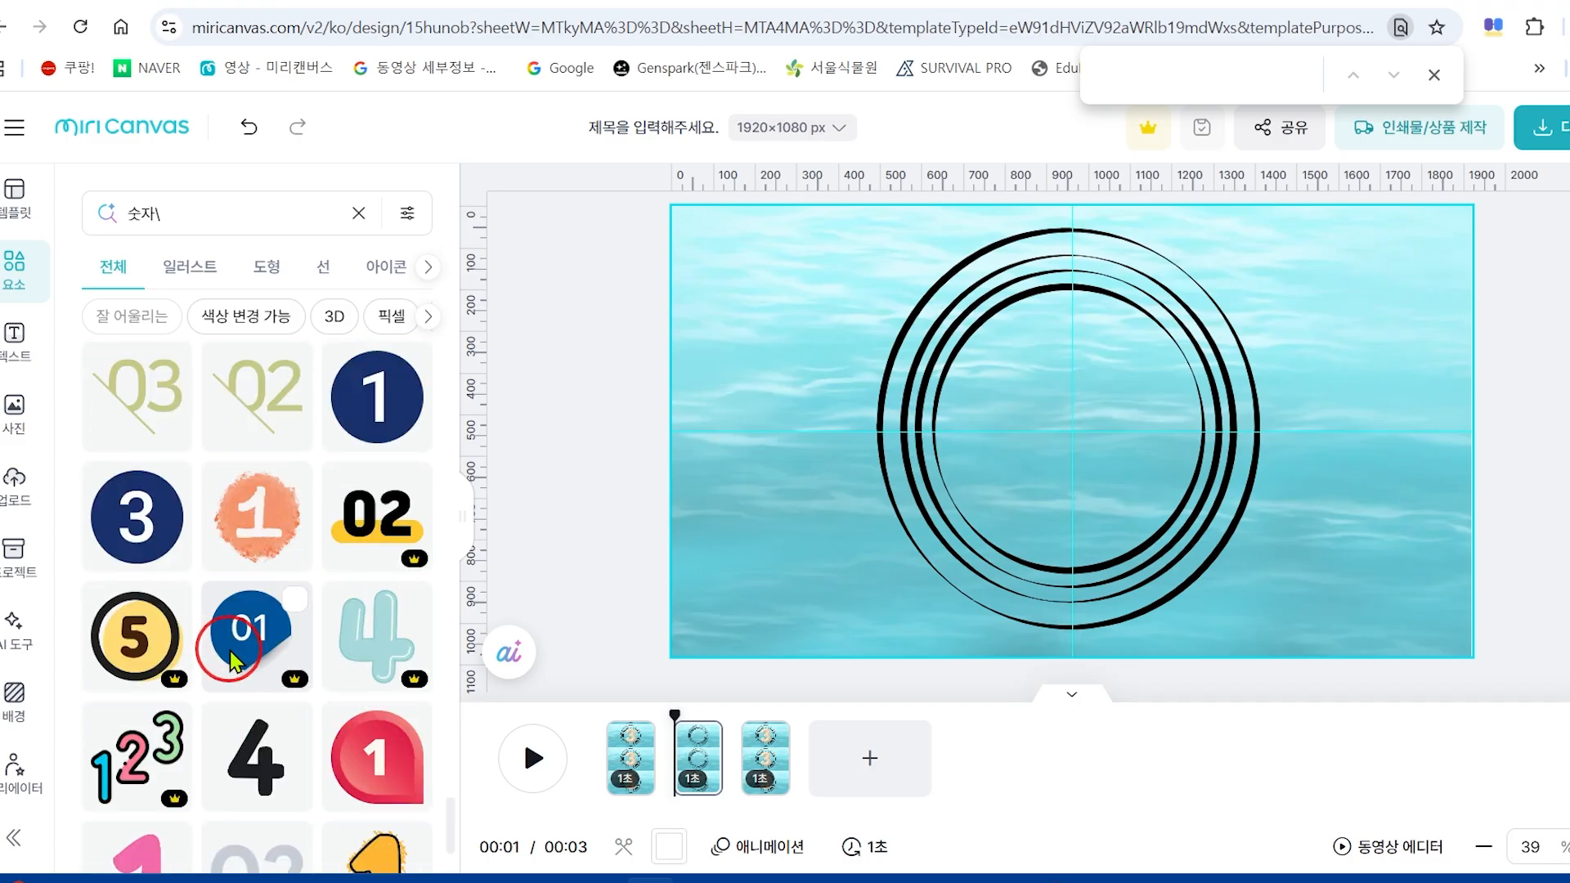
scroll(261, 674, down, 5)
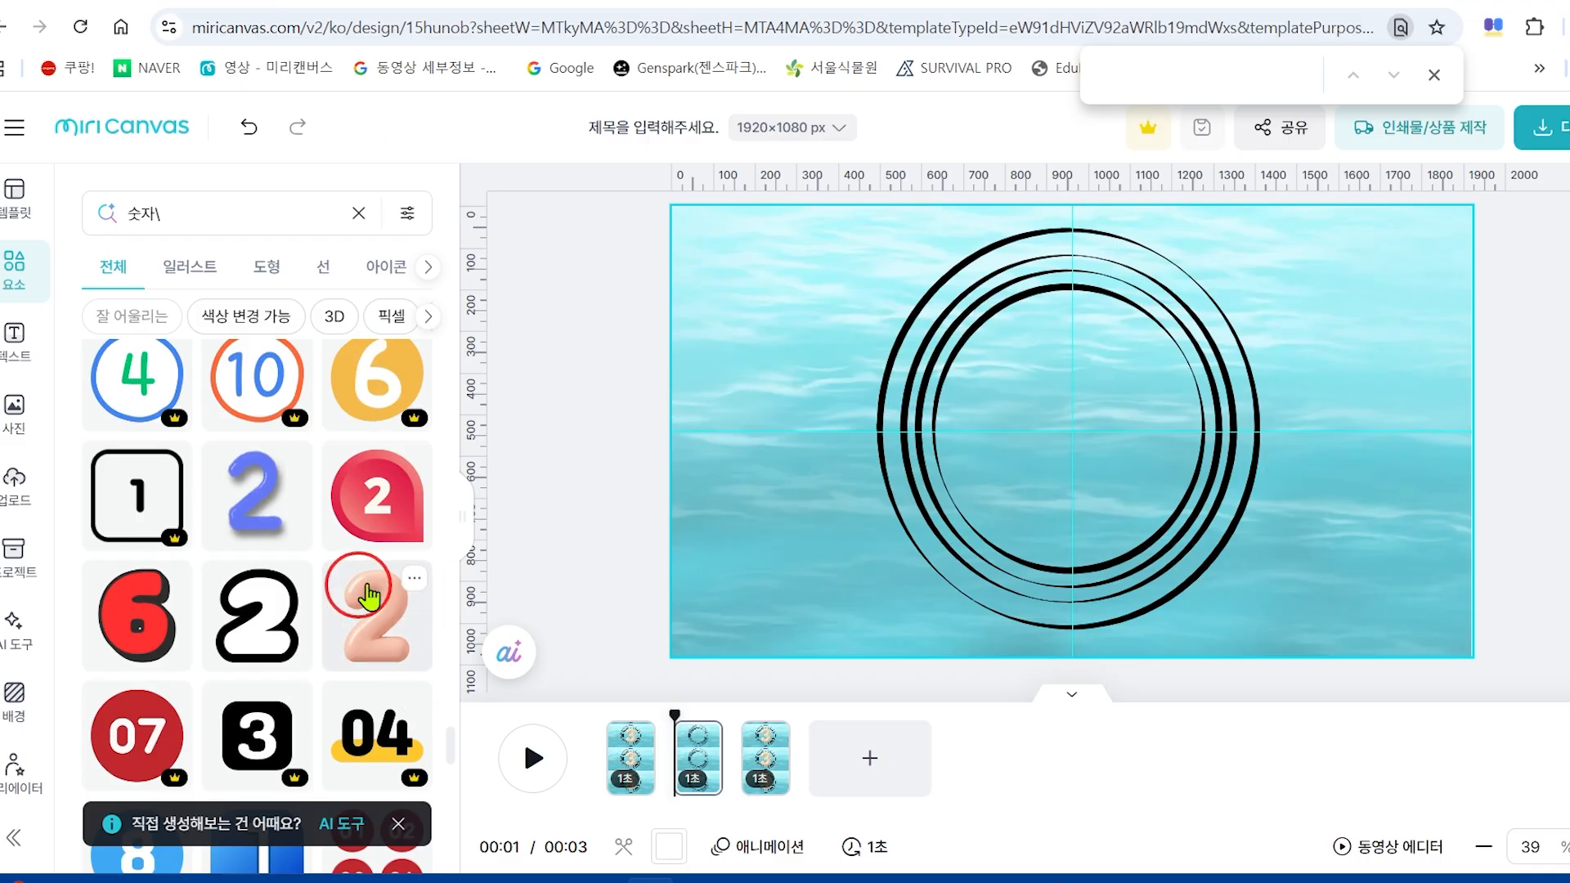
click(375, 649)
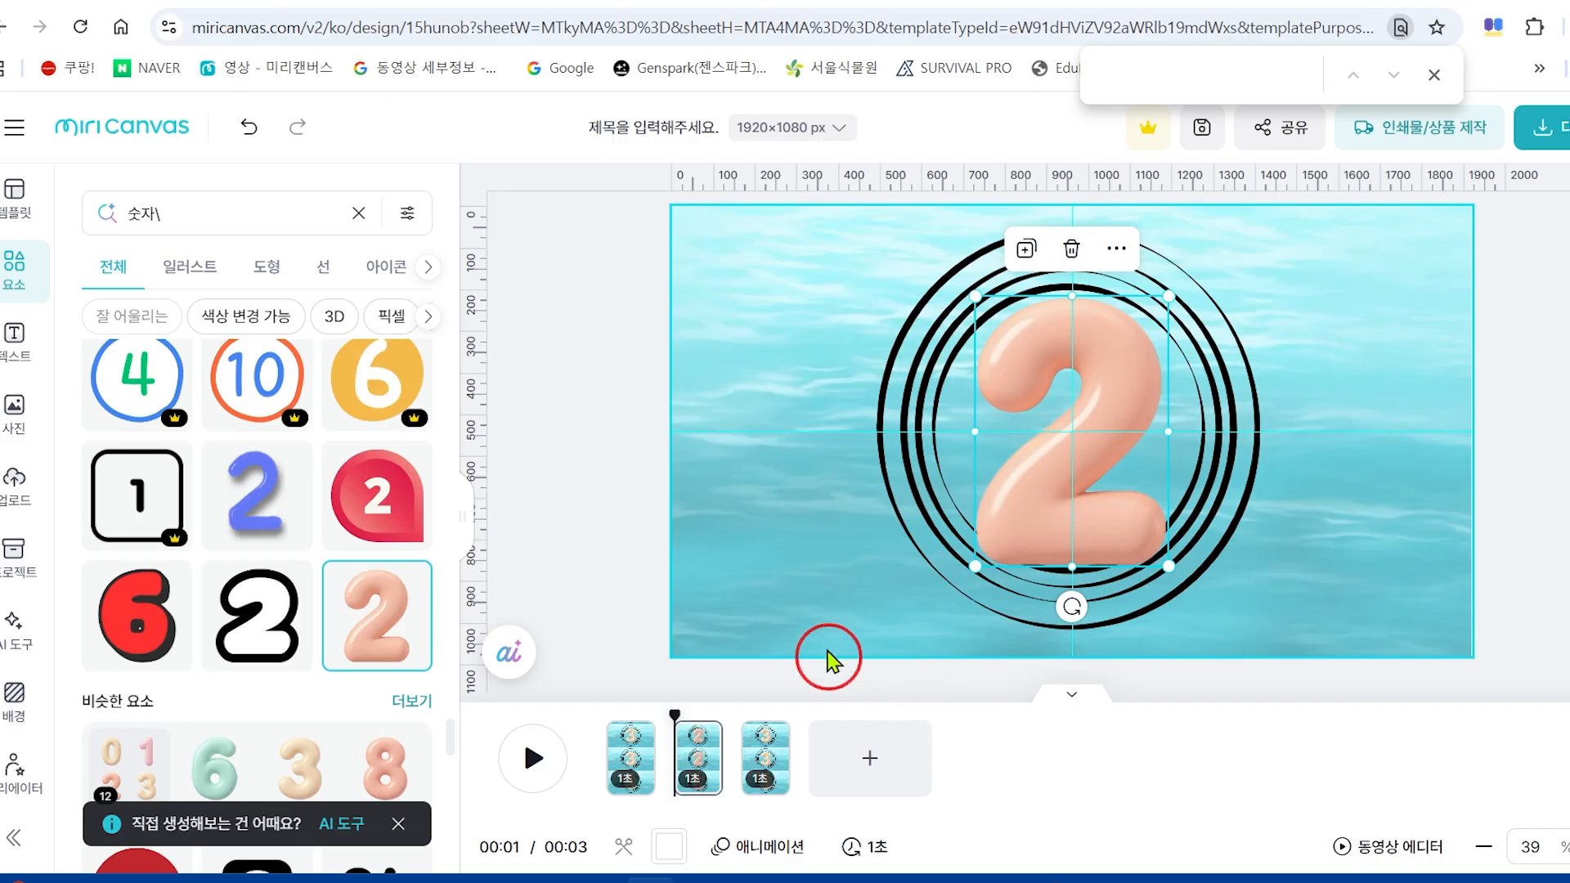
Nudge the number 2 slightly upward inside the black rings.
click(1217, 496)
click(1087, 540)
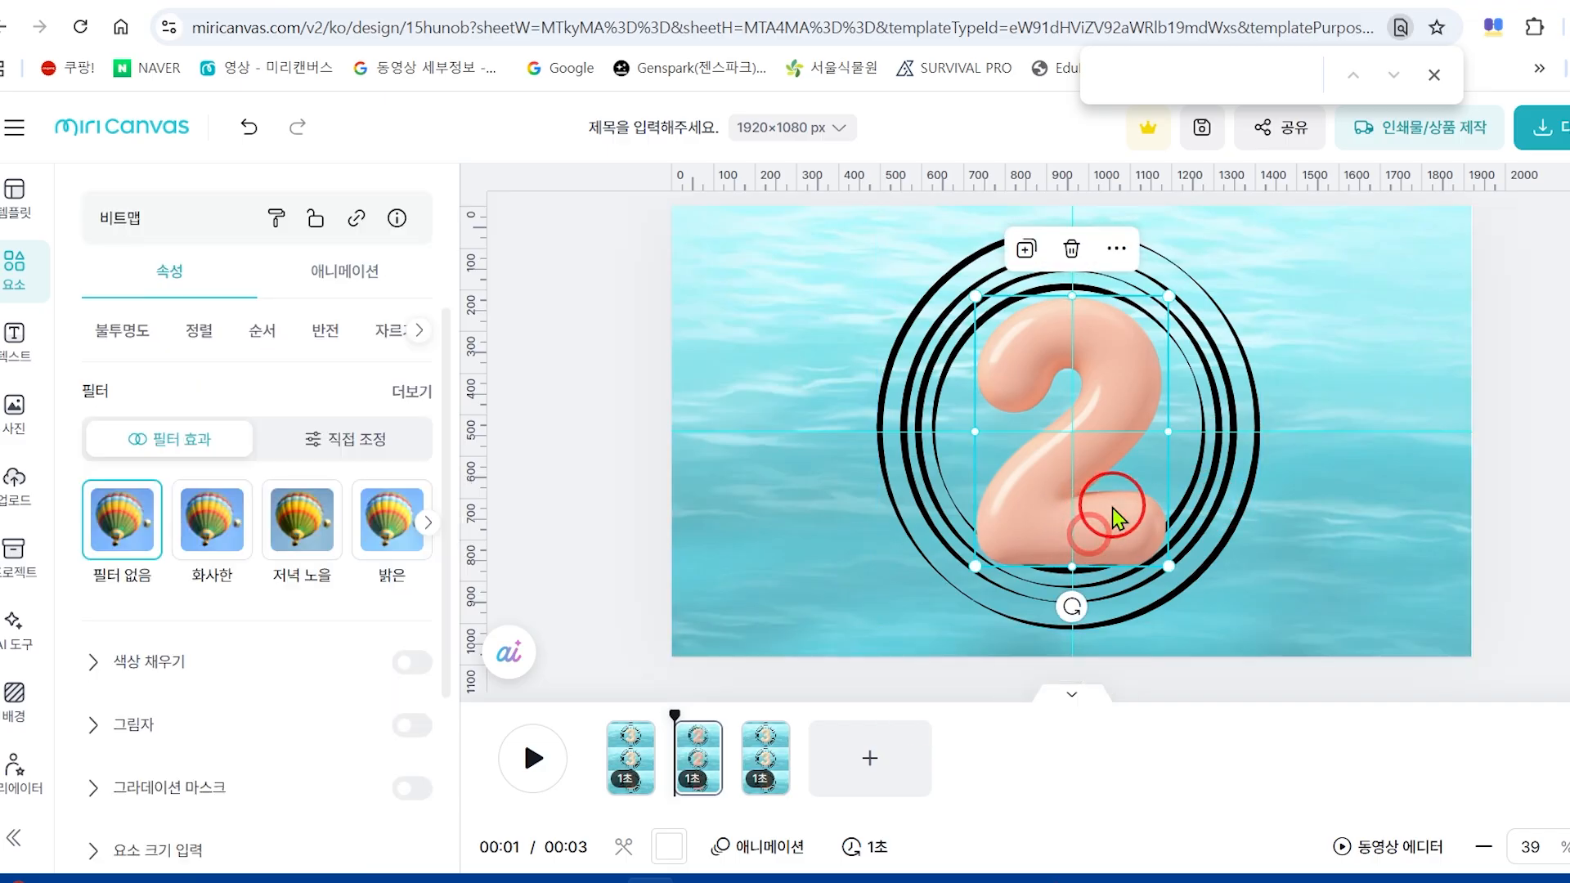
key(Up)
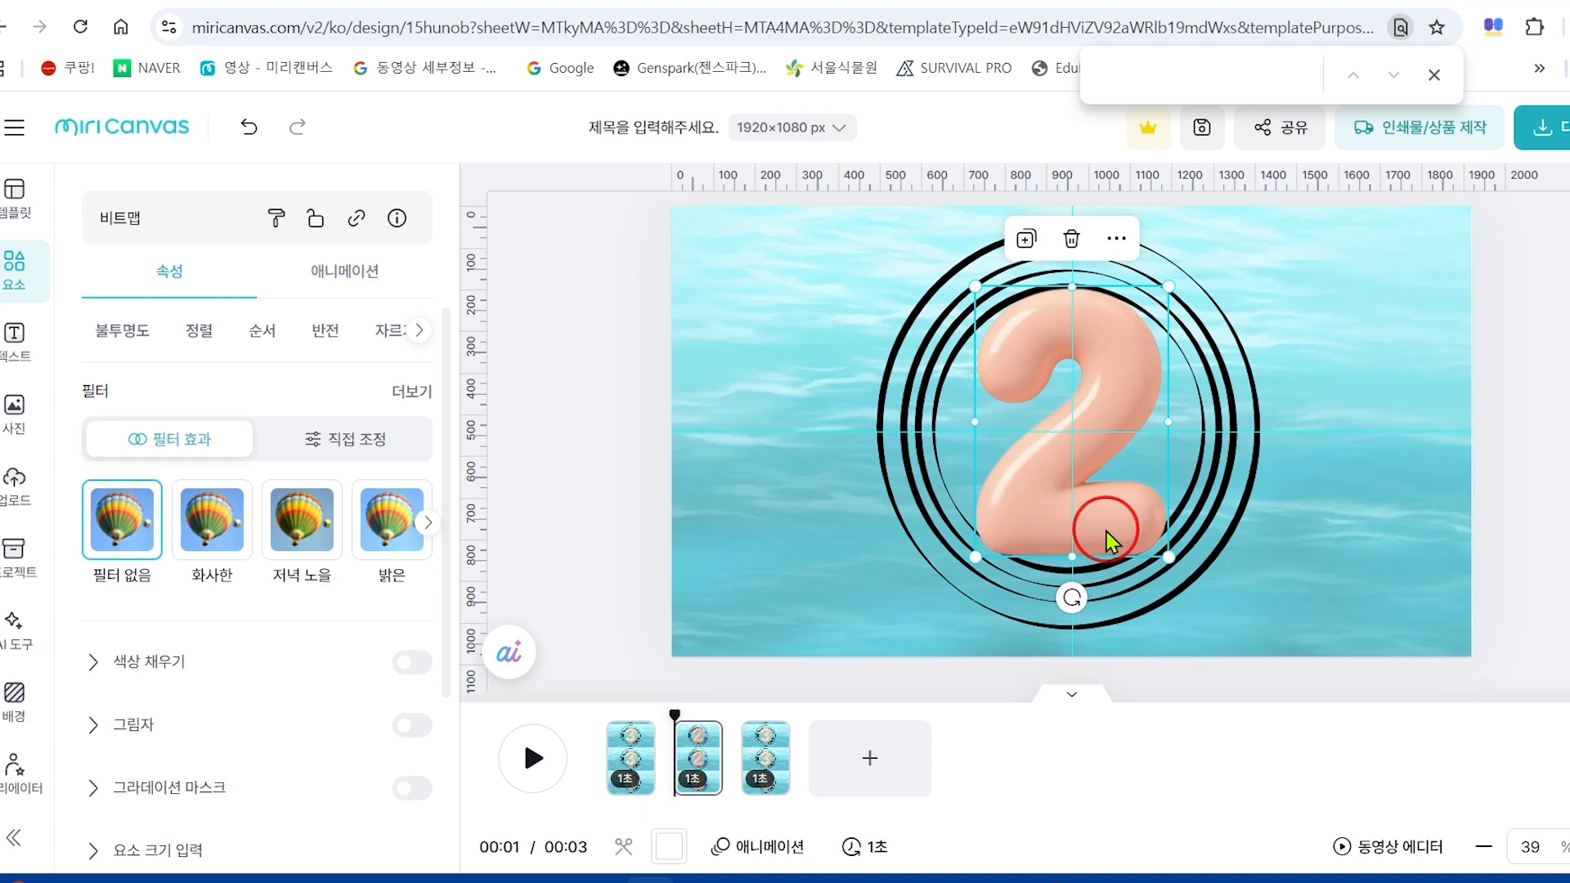
key(Down)
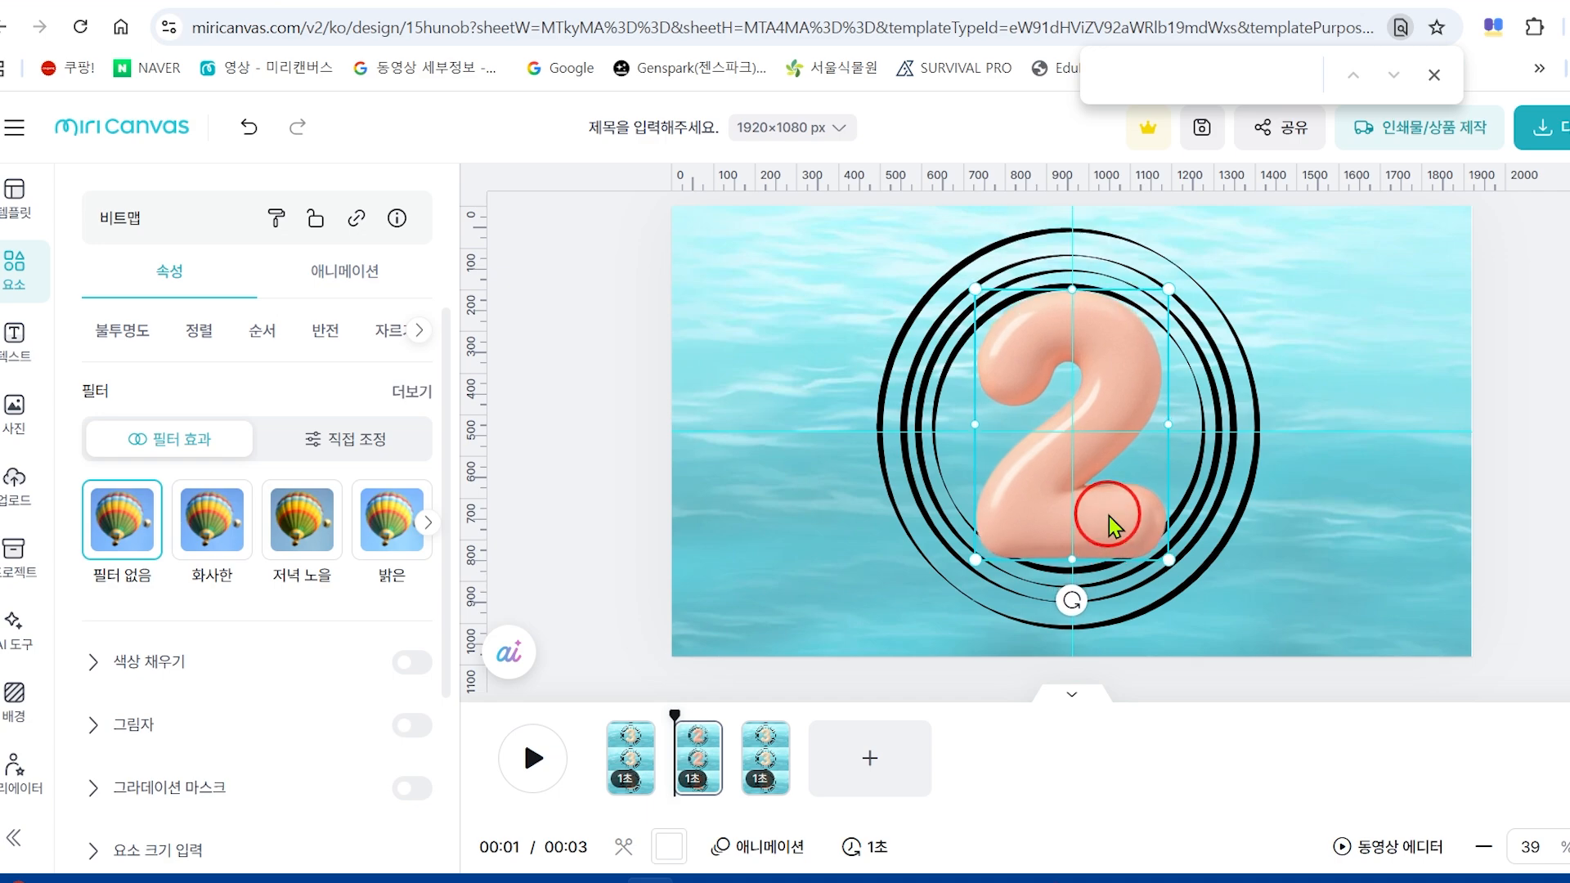
Enlarge the black ring illustration on the second page beyond the page height and reposition it around the number 2.
click(917, 315)
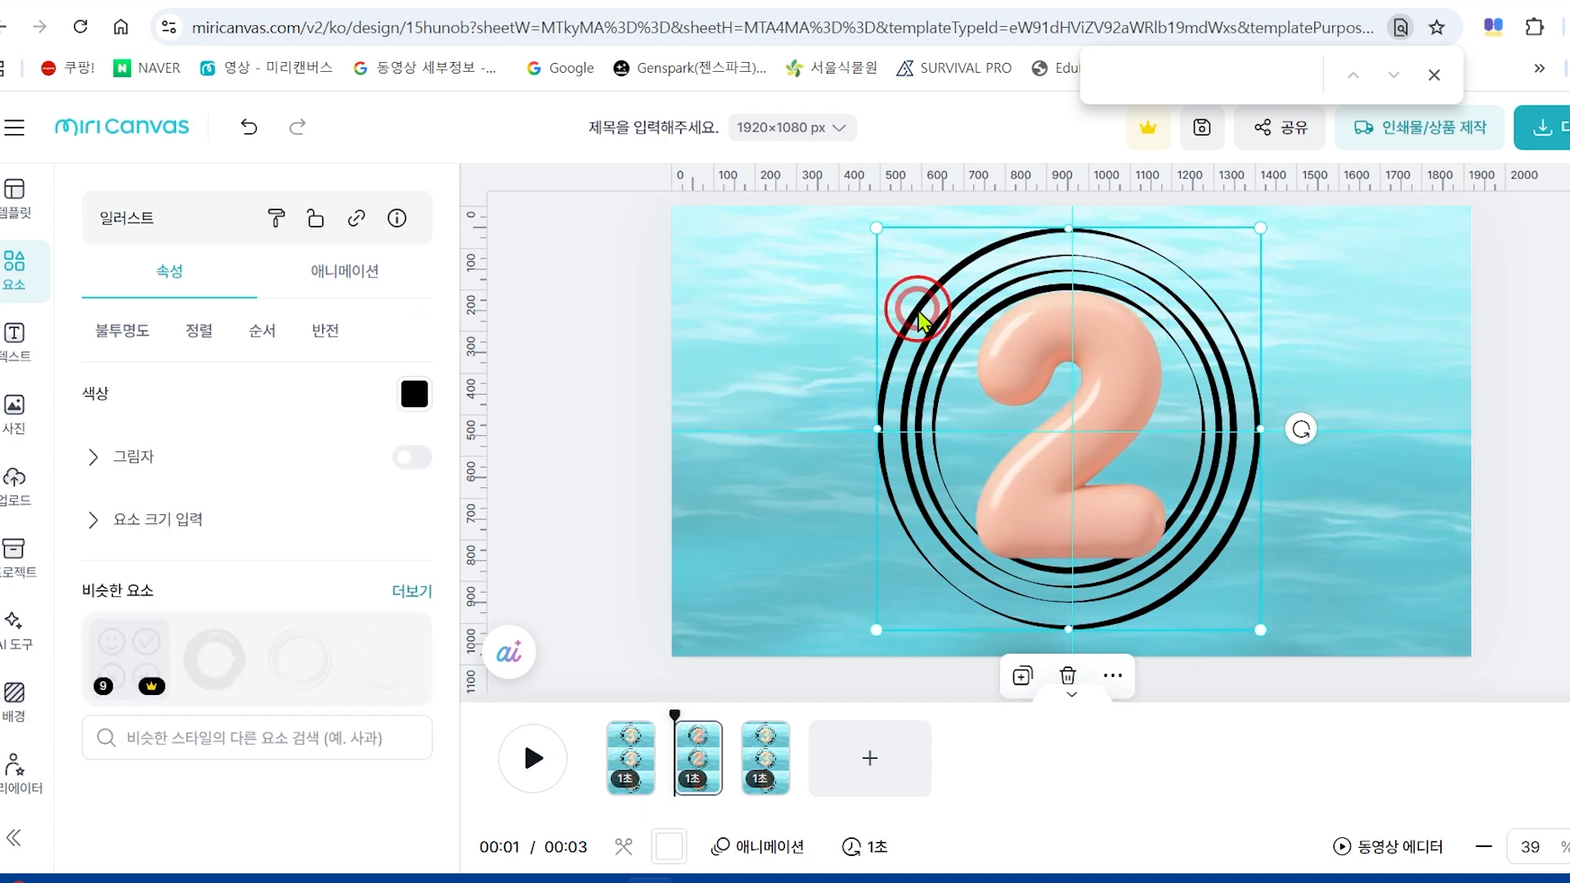
drag(1257, 630, 1326, 696)
drag(877, 229, 828, 205)
drag(1229, 600, 1222, 594)
drag(1340, 701, 1302, 674)
Compare with the first page and fine-tune the second page's ring size and position so it surrounds the number 2.
scroll(891, 432, up, 1)
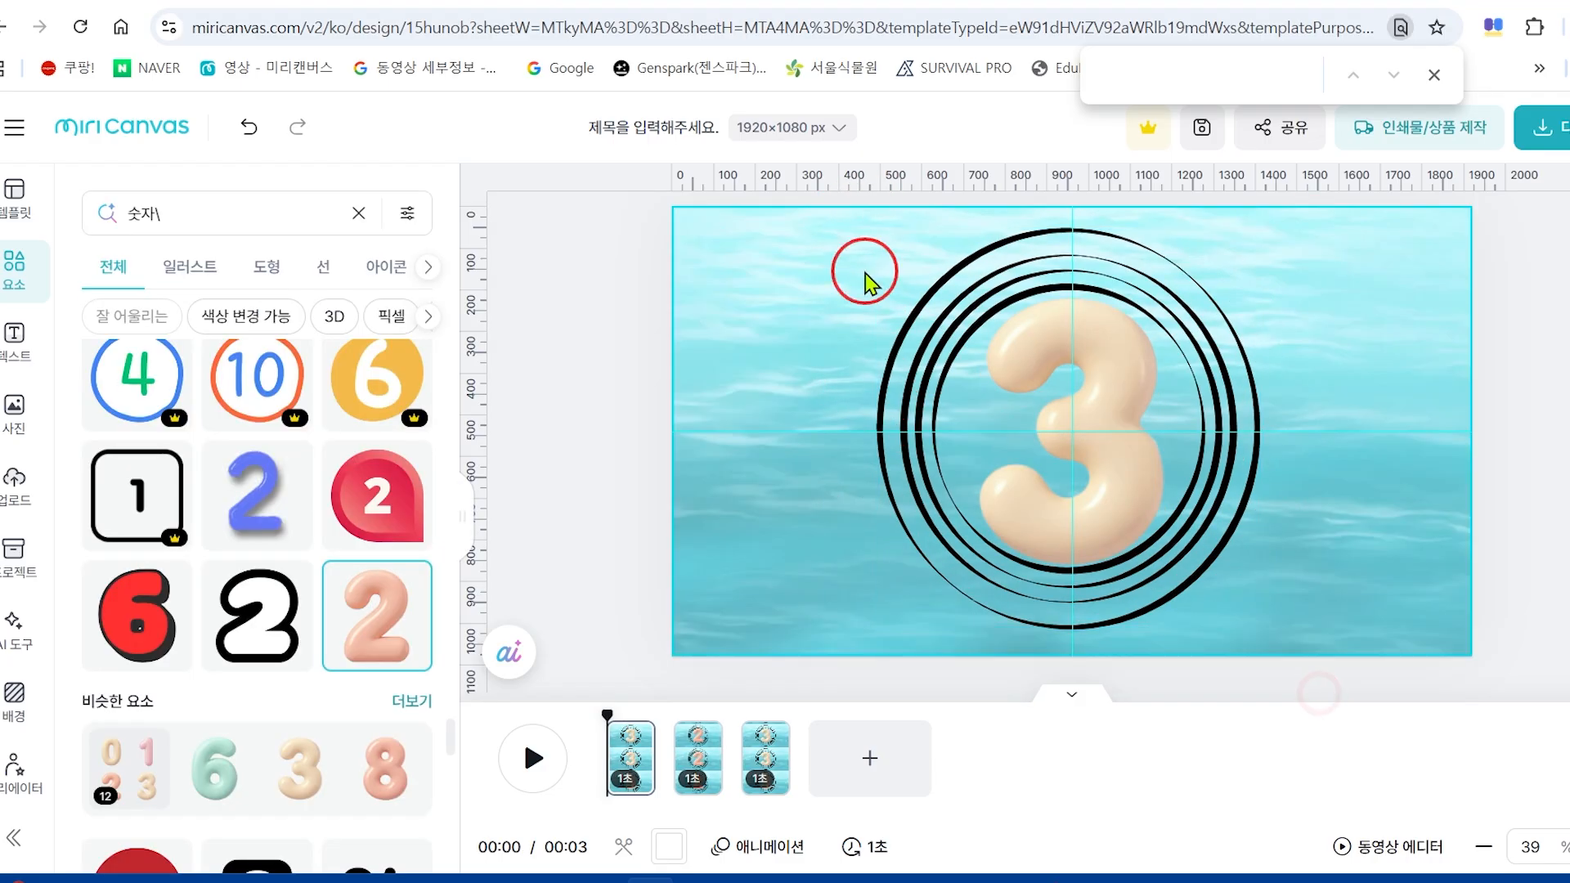
click(694, 750)
click(914, 276)
drag(1303, 678, 1291, 665)
drag(1216, 534, 1231, 559)
click(1137, 764)
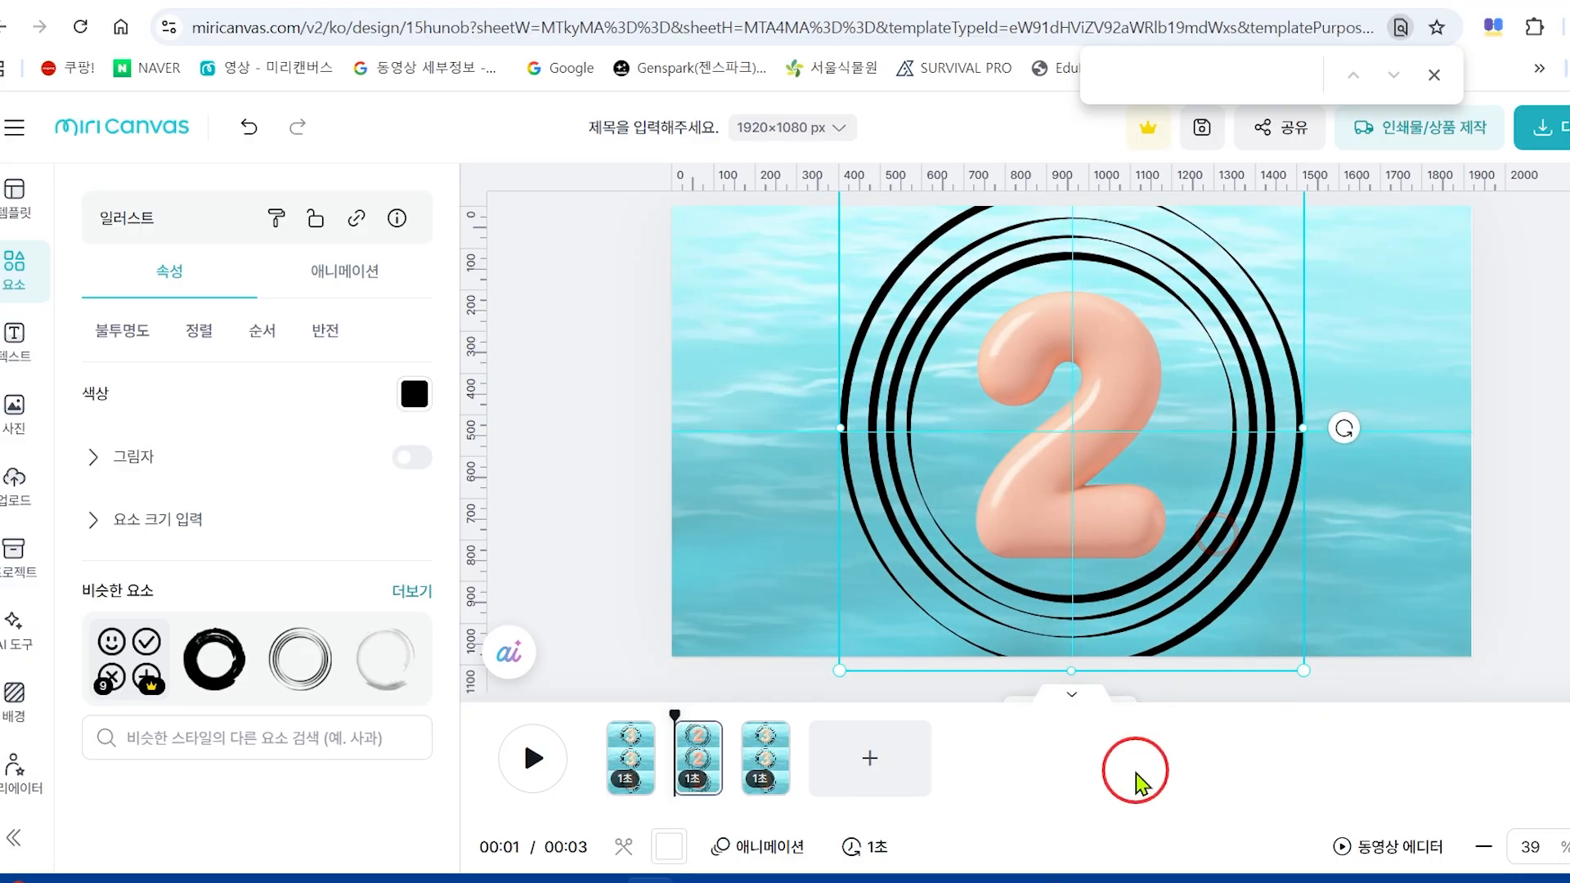
On the third page, send the black ring illustration to the very back and delete the number 3.
drag(672, 730, 765, 769)
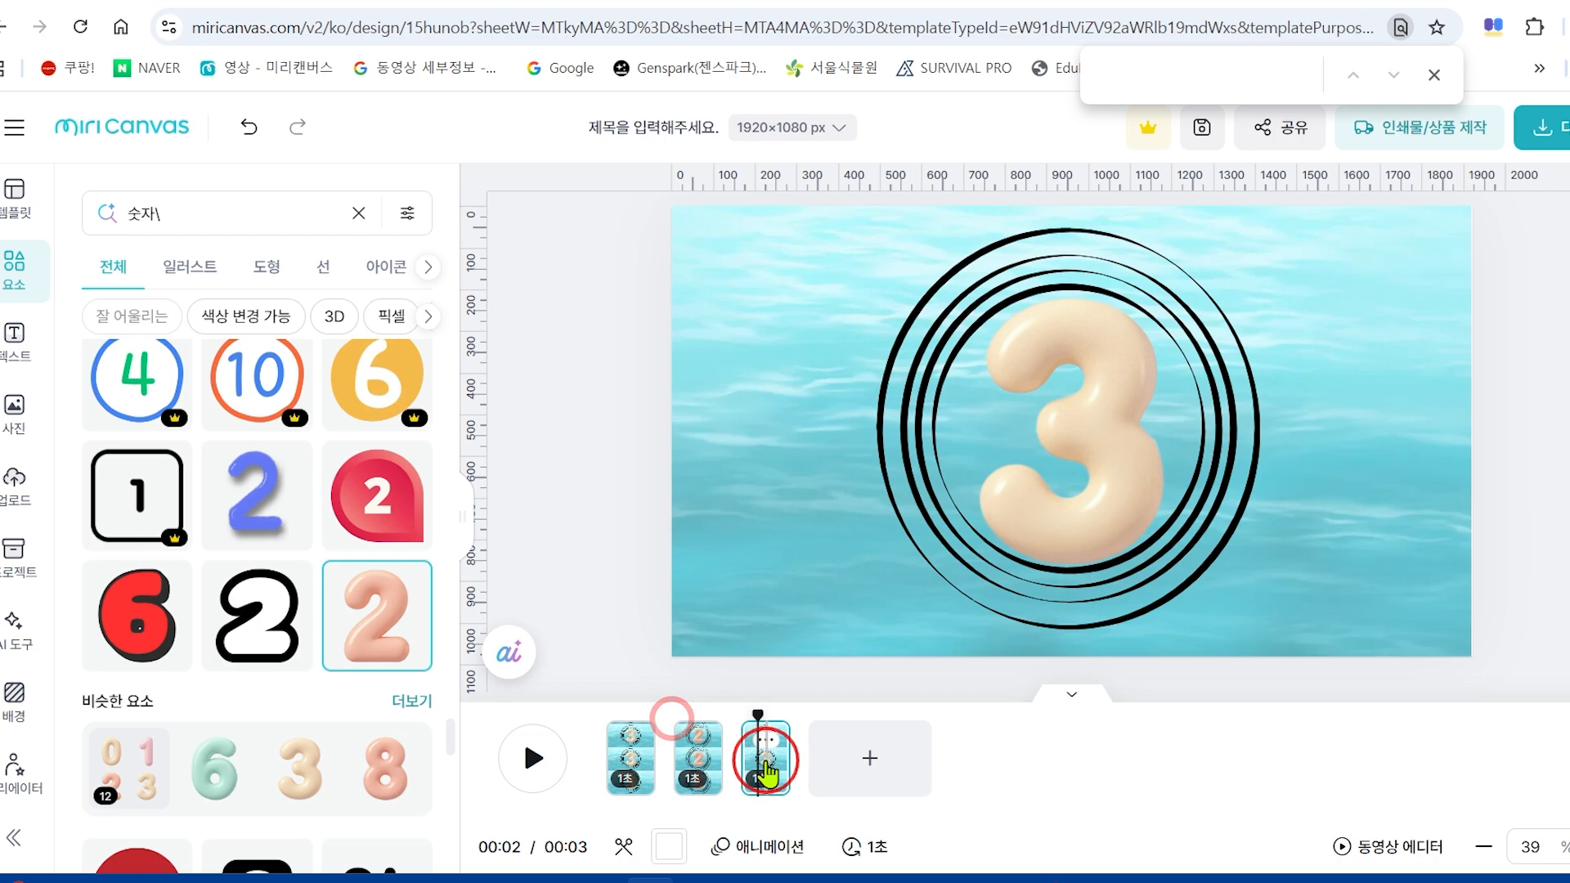
click(1112, 429)
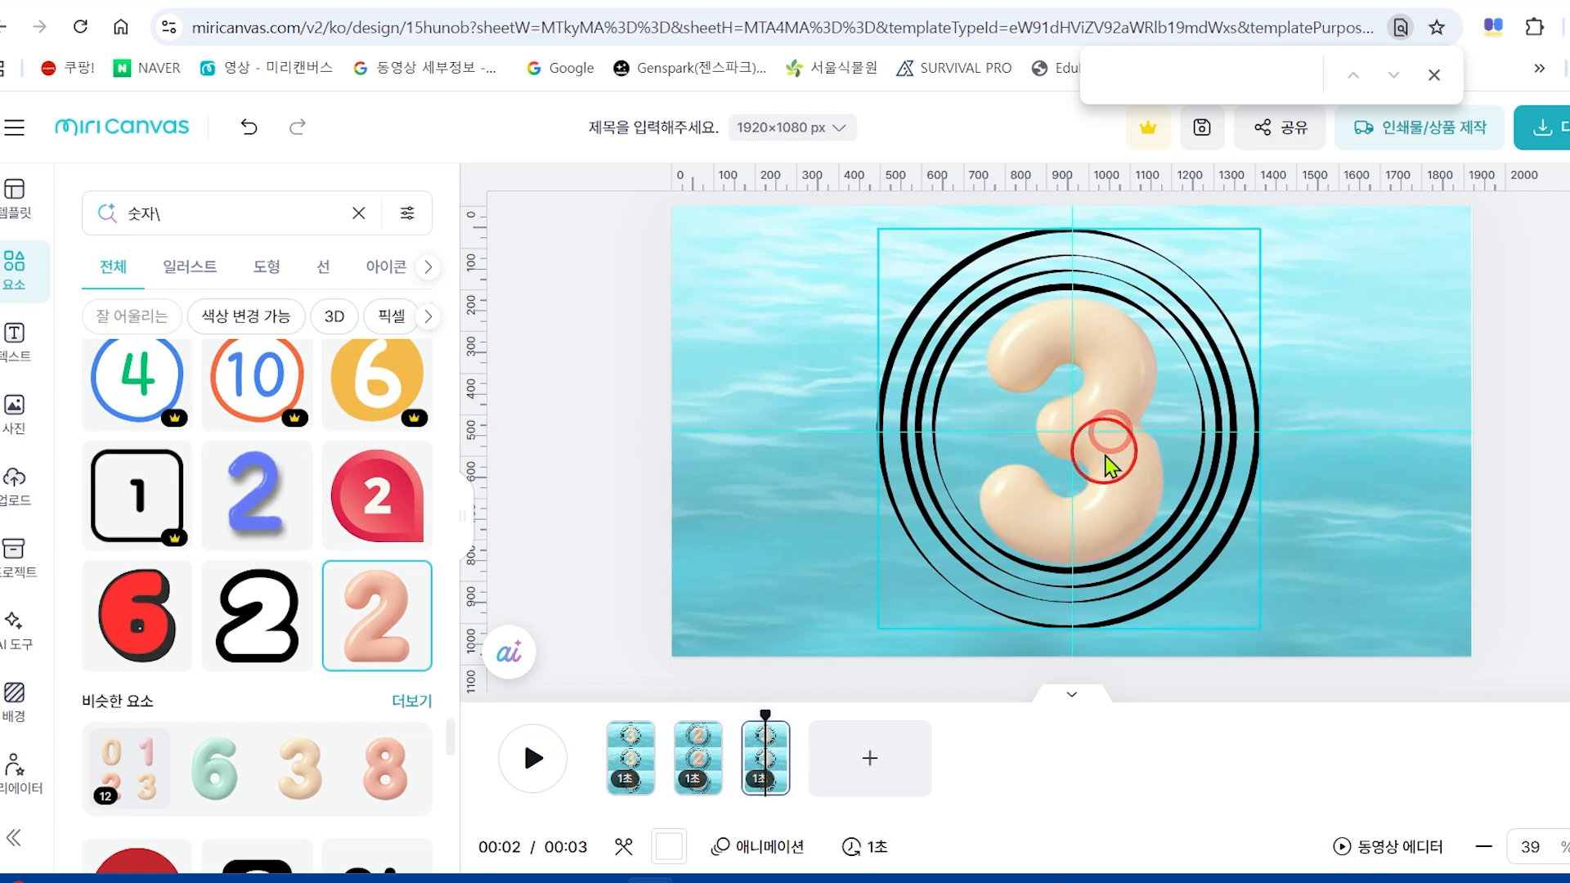
click(1204, 531)
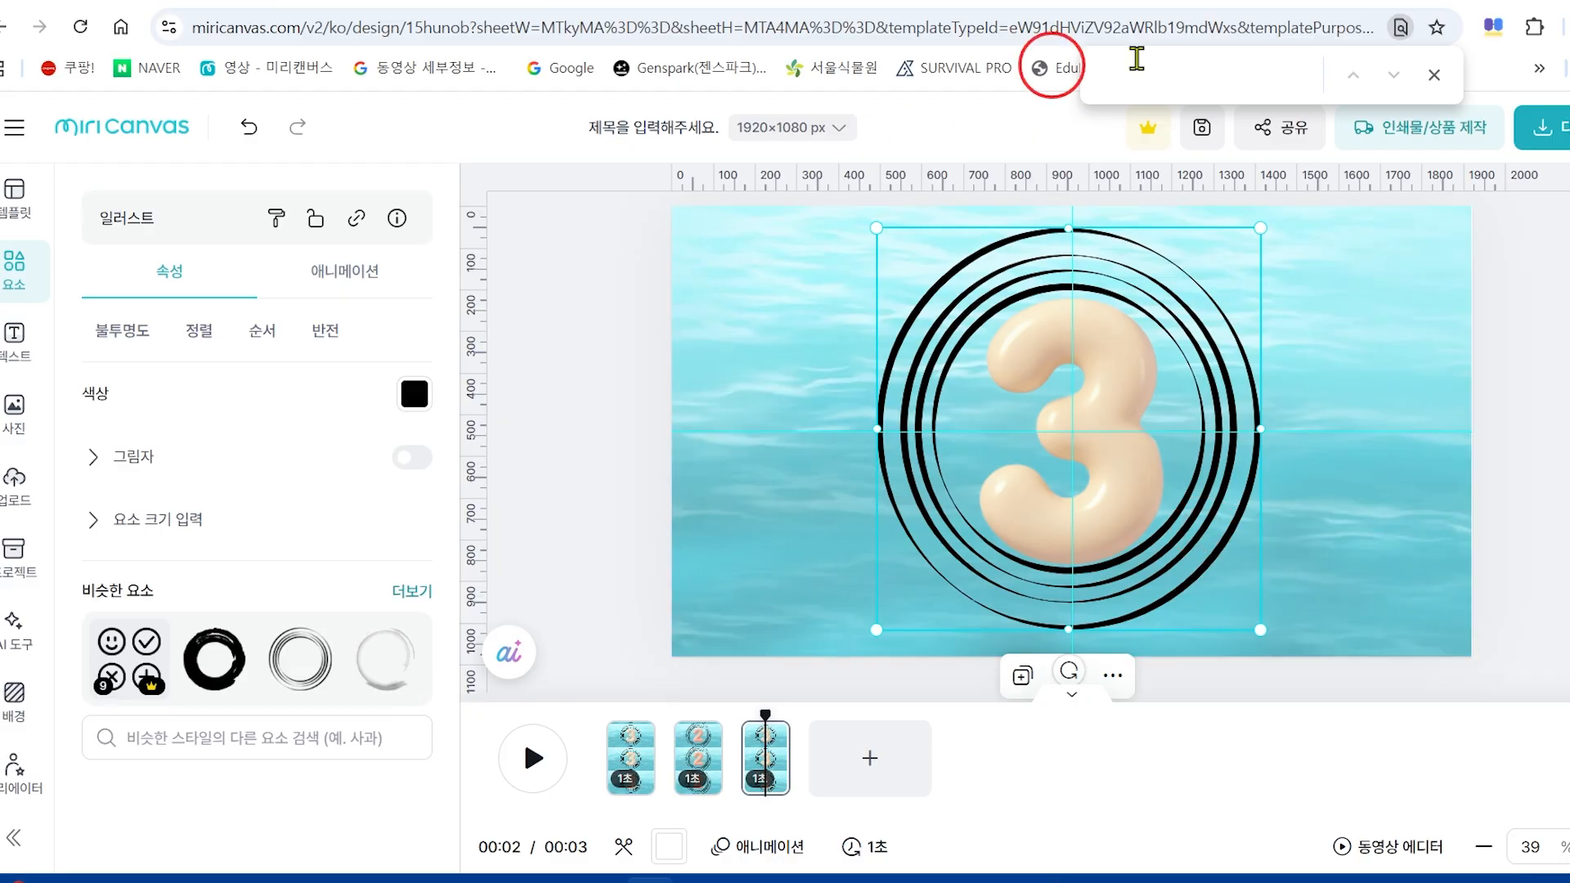
right_click(1215, 489)
mouse_move(1274, 378)
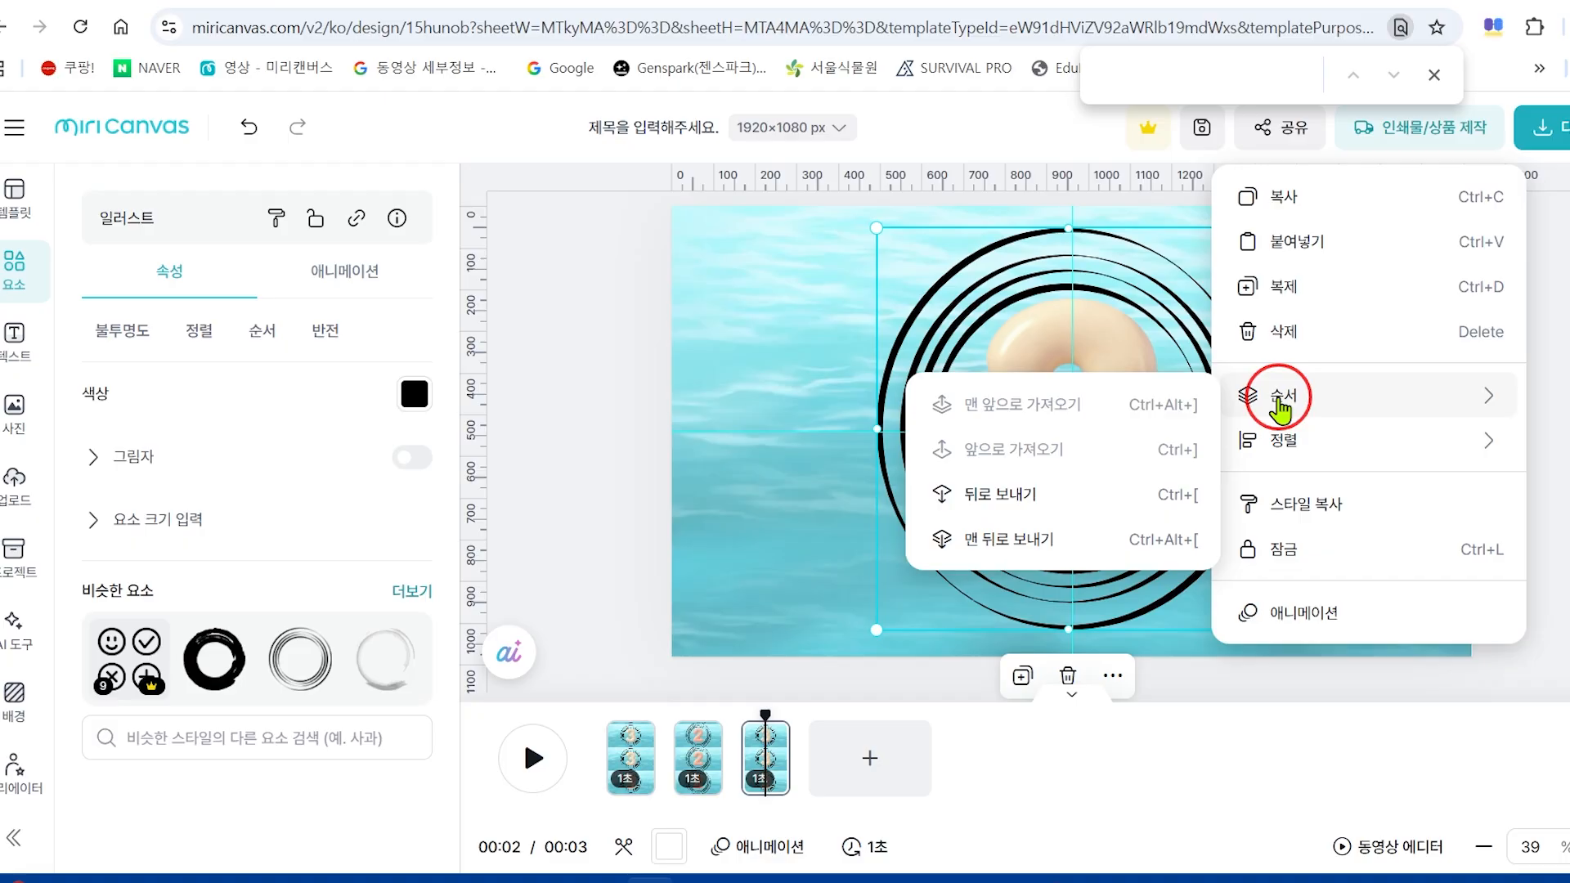
click(1035, 540)
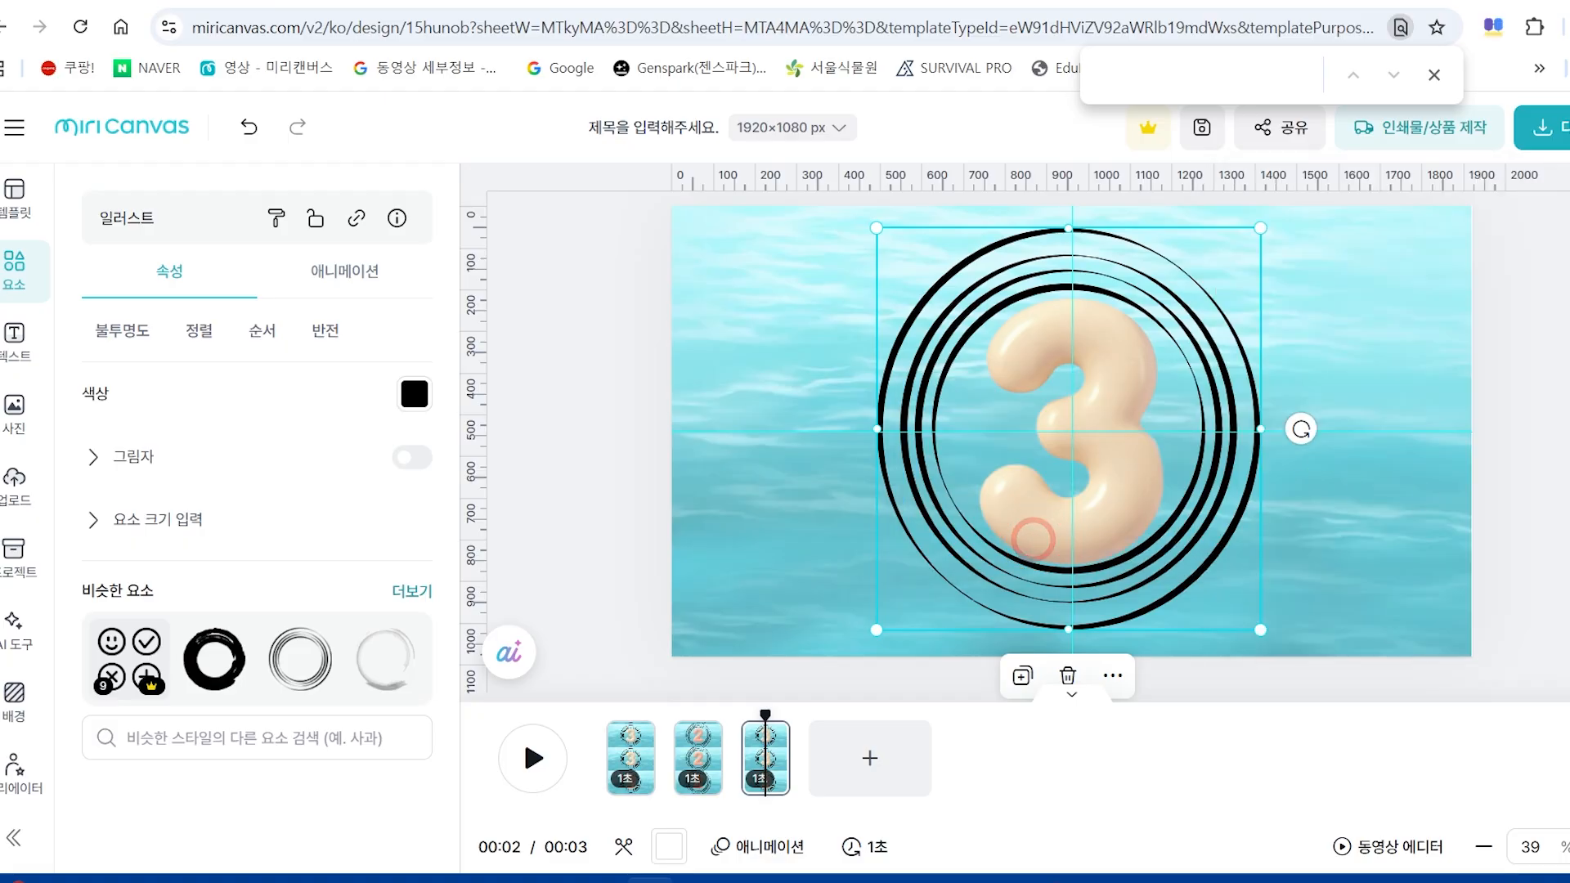
click(1111, 404)
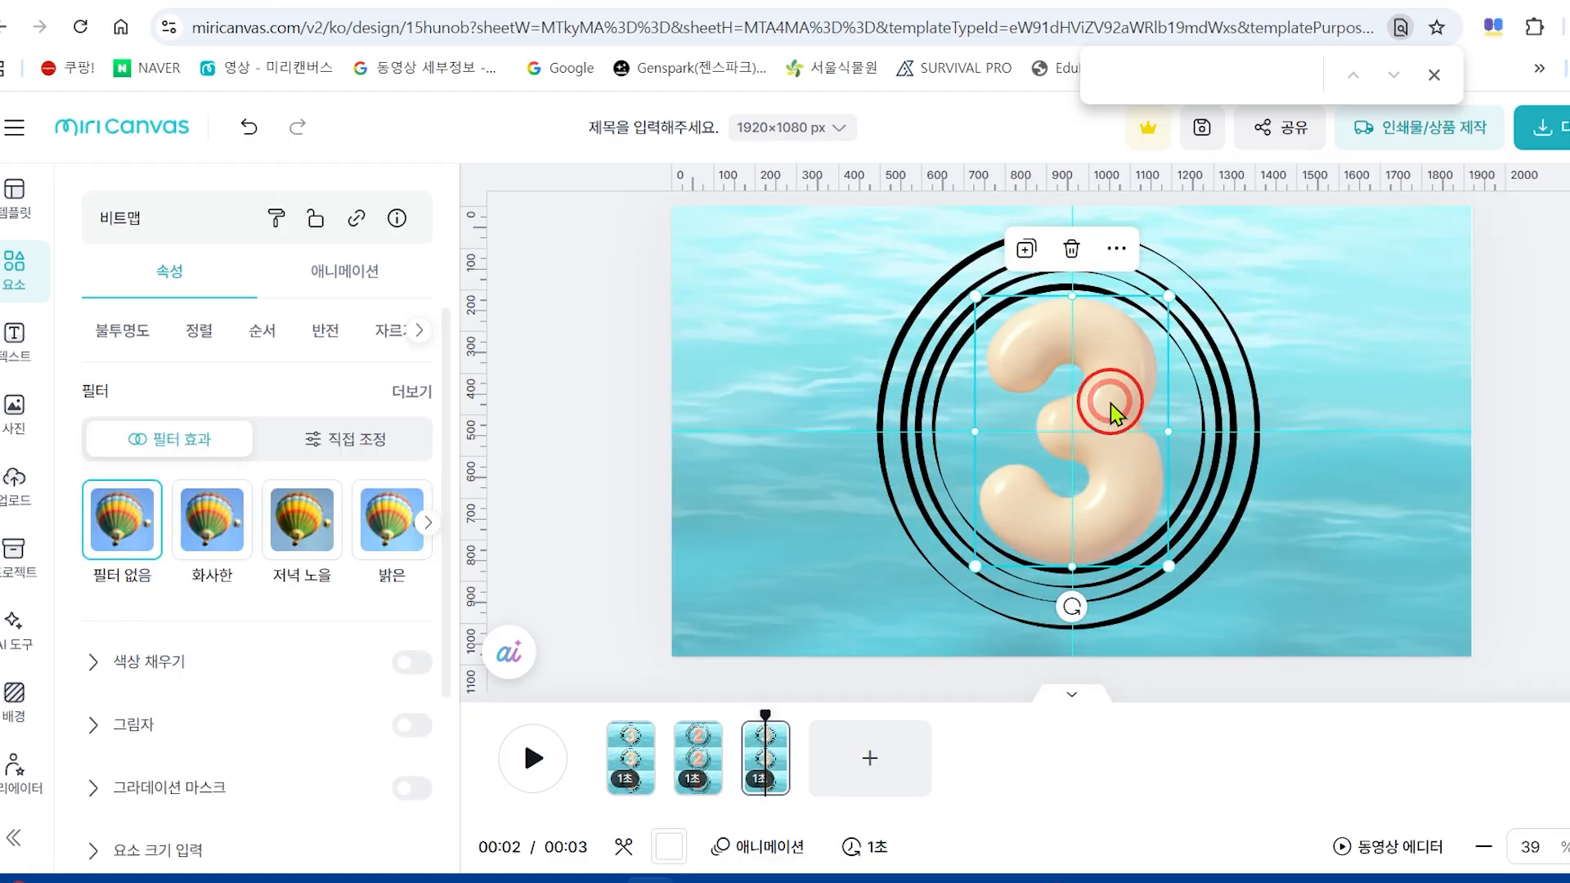
key(Delete)
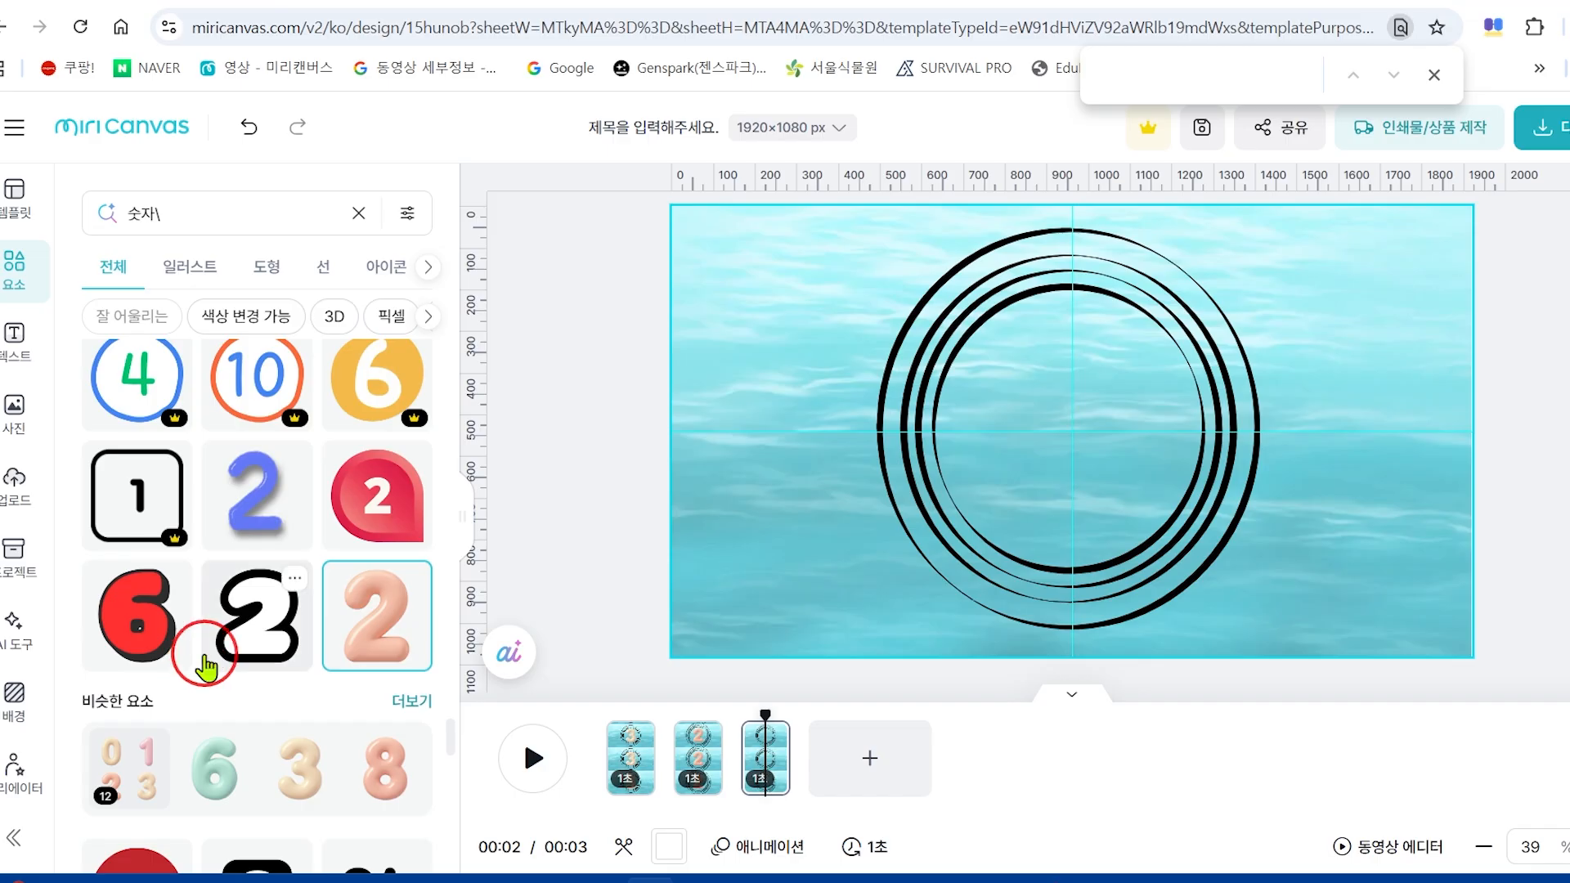
Find a pink 3D balloon-style number 1 in the element results and add it to the third page.
scroll(206, 654, up, 6)
scroll(209, 650, up, 10)
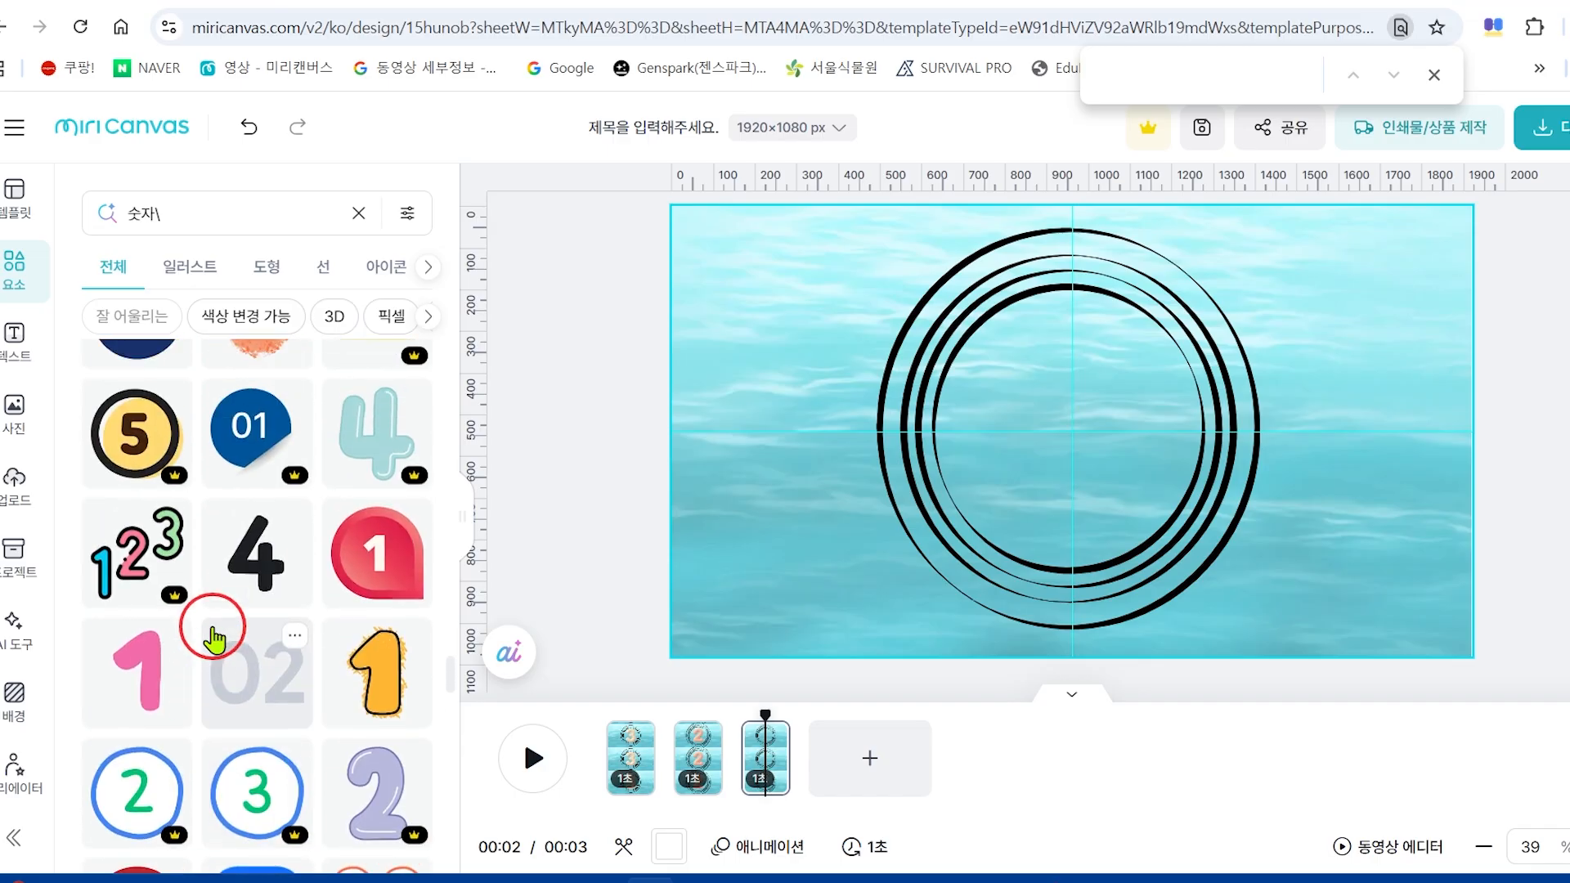
scroll(217, 630, up, 4)
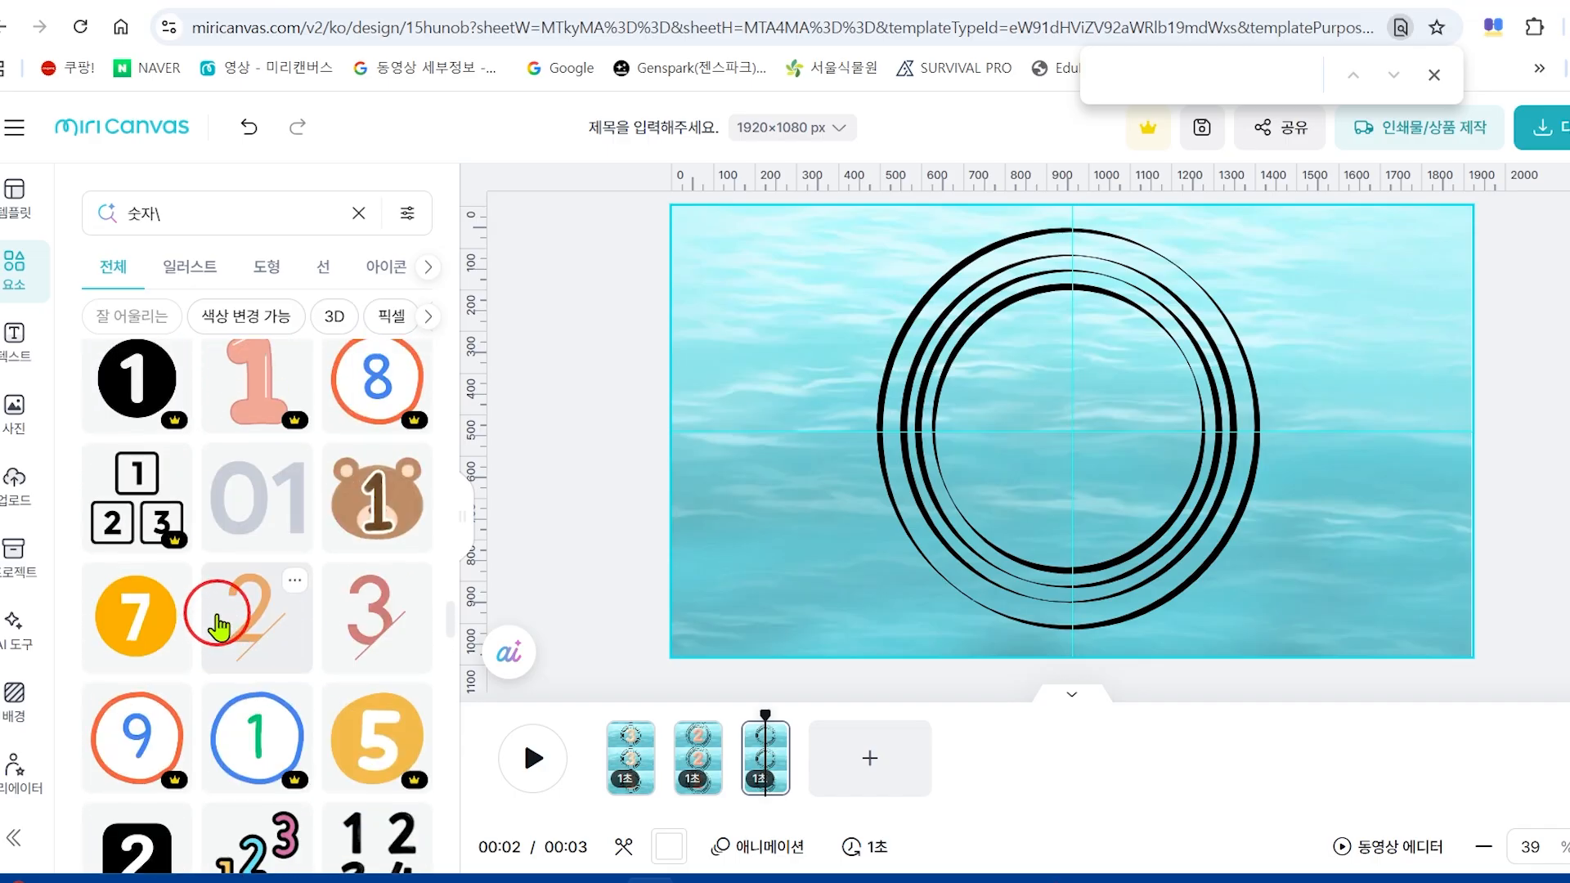
scroll(219, 628, up, 15)
scroll(221, 620, up, 5)
scroll(163, 573, down, 5)
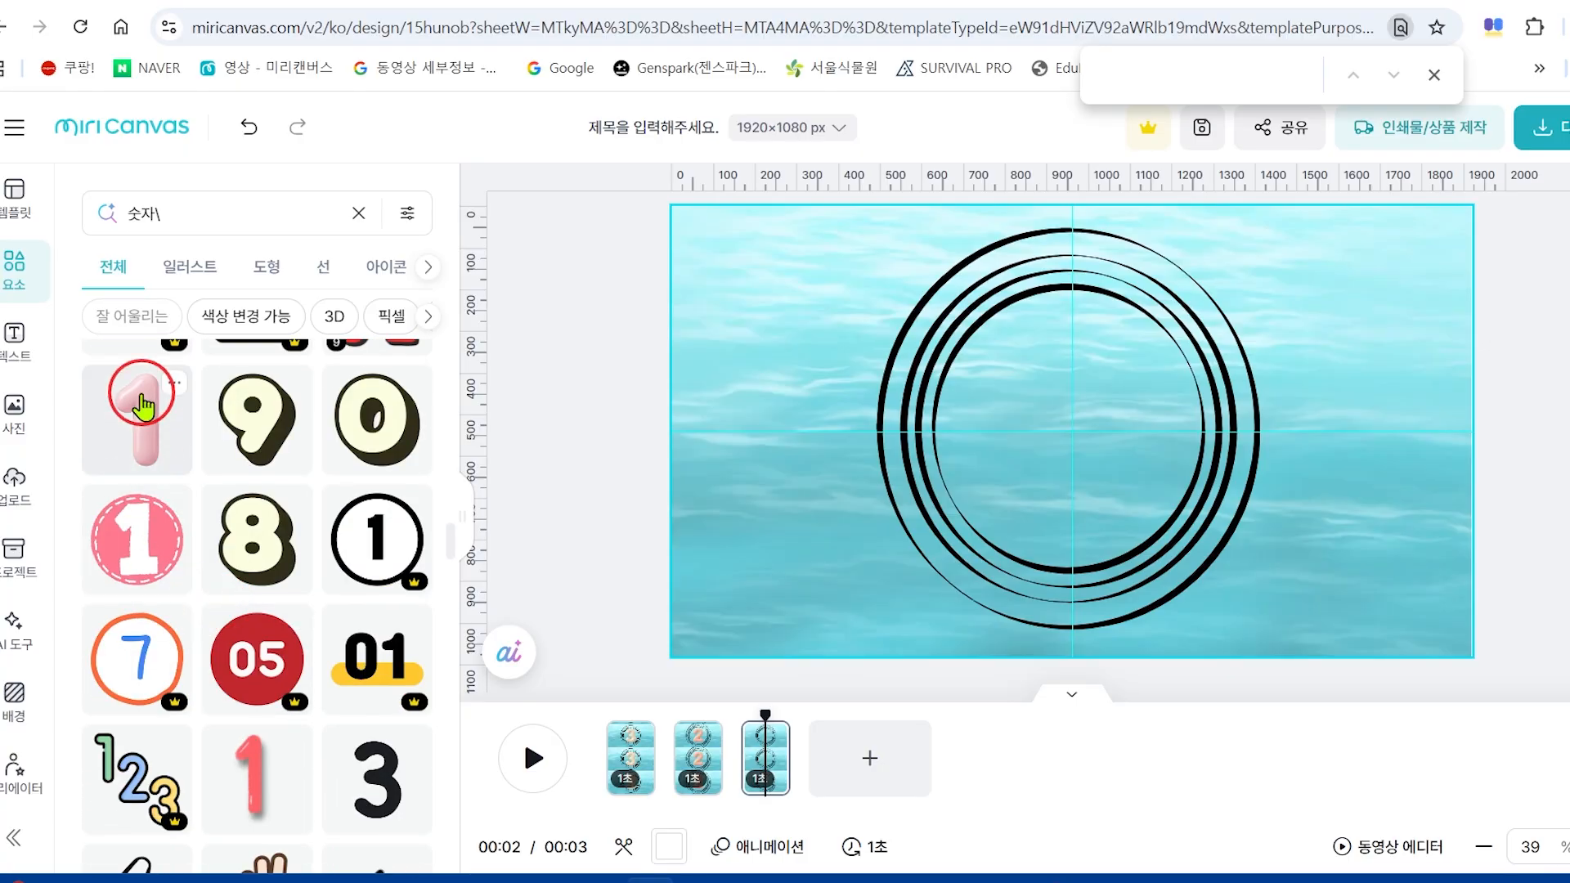
click(140, 429)
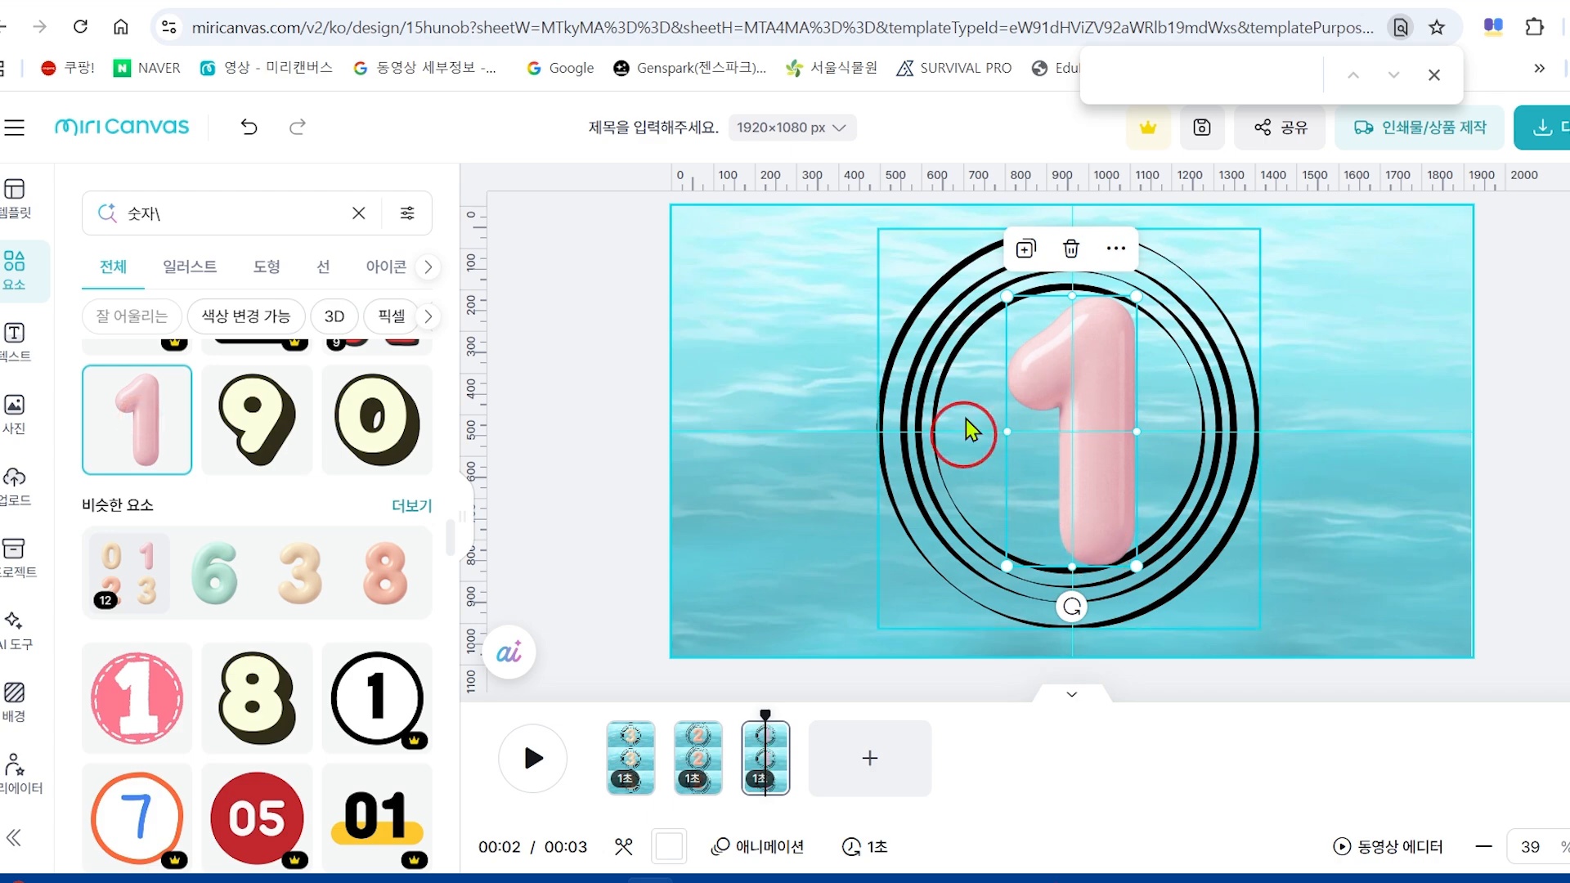
Enlarge the third page's black ring illustration well beyond the page height, making it bigger than the second page's ring.
click(1167, 531)
drag(1265, 631, 1319, 702)
drag(871, 228, 811, 198)
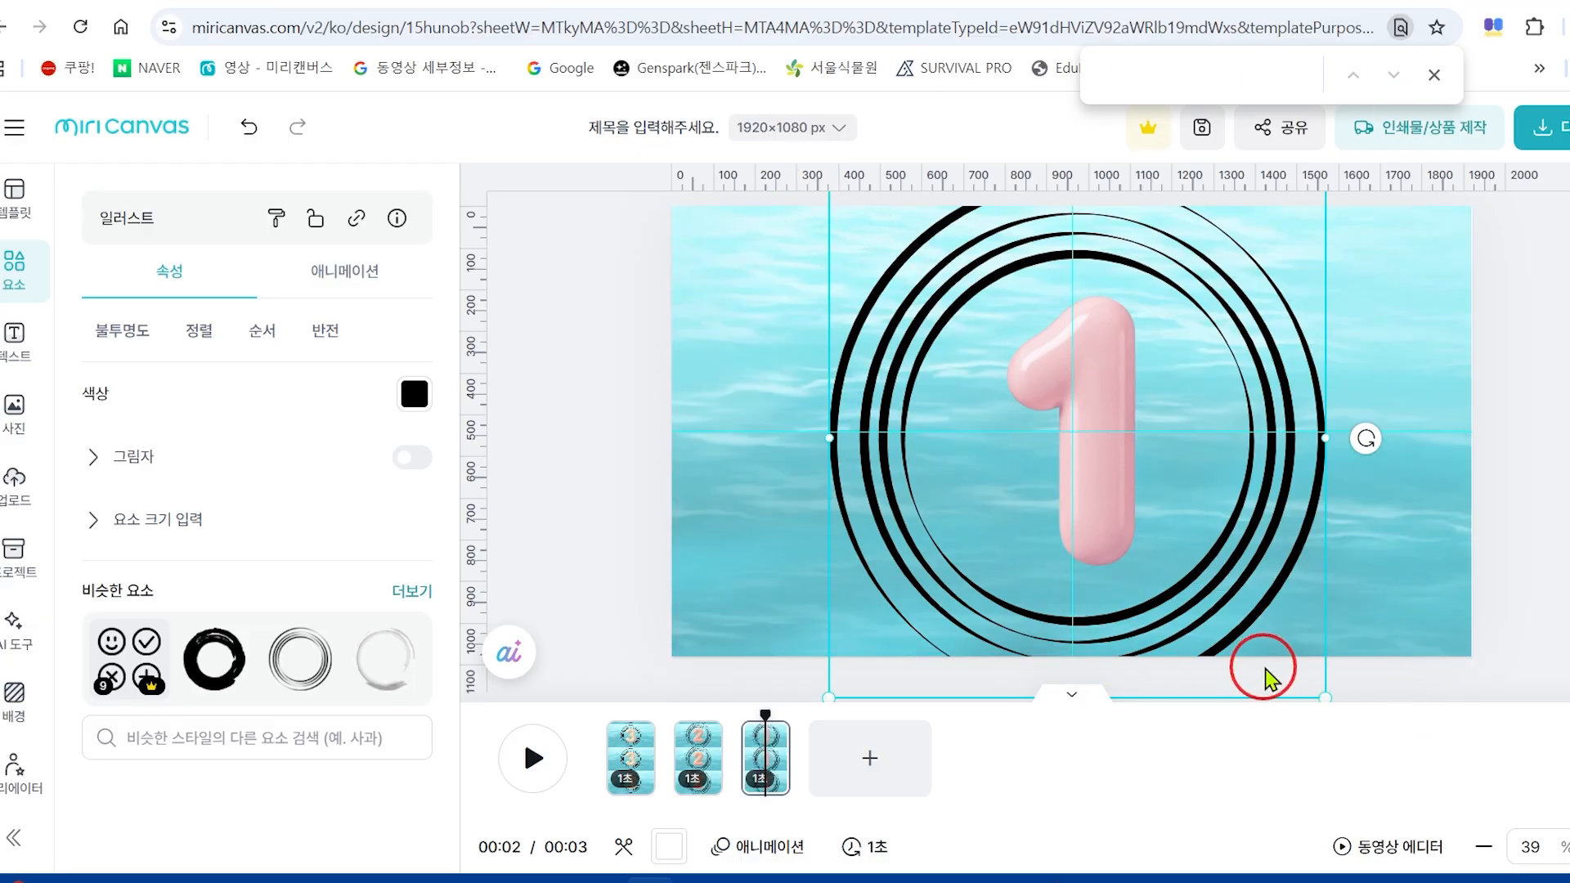
drag(1320, 691, 1342, 732)
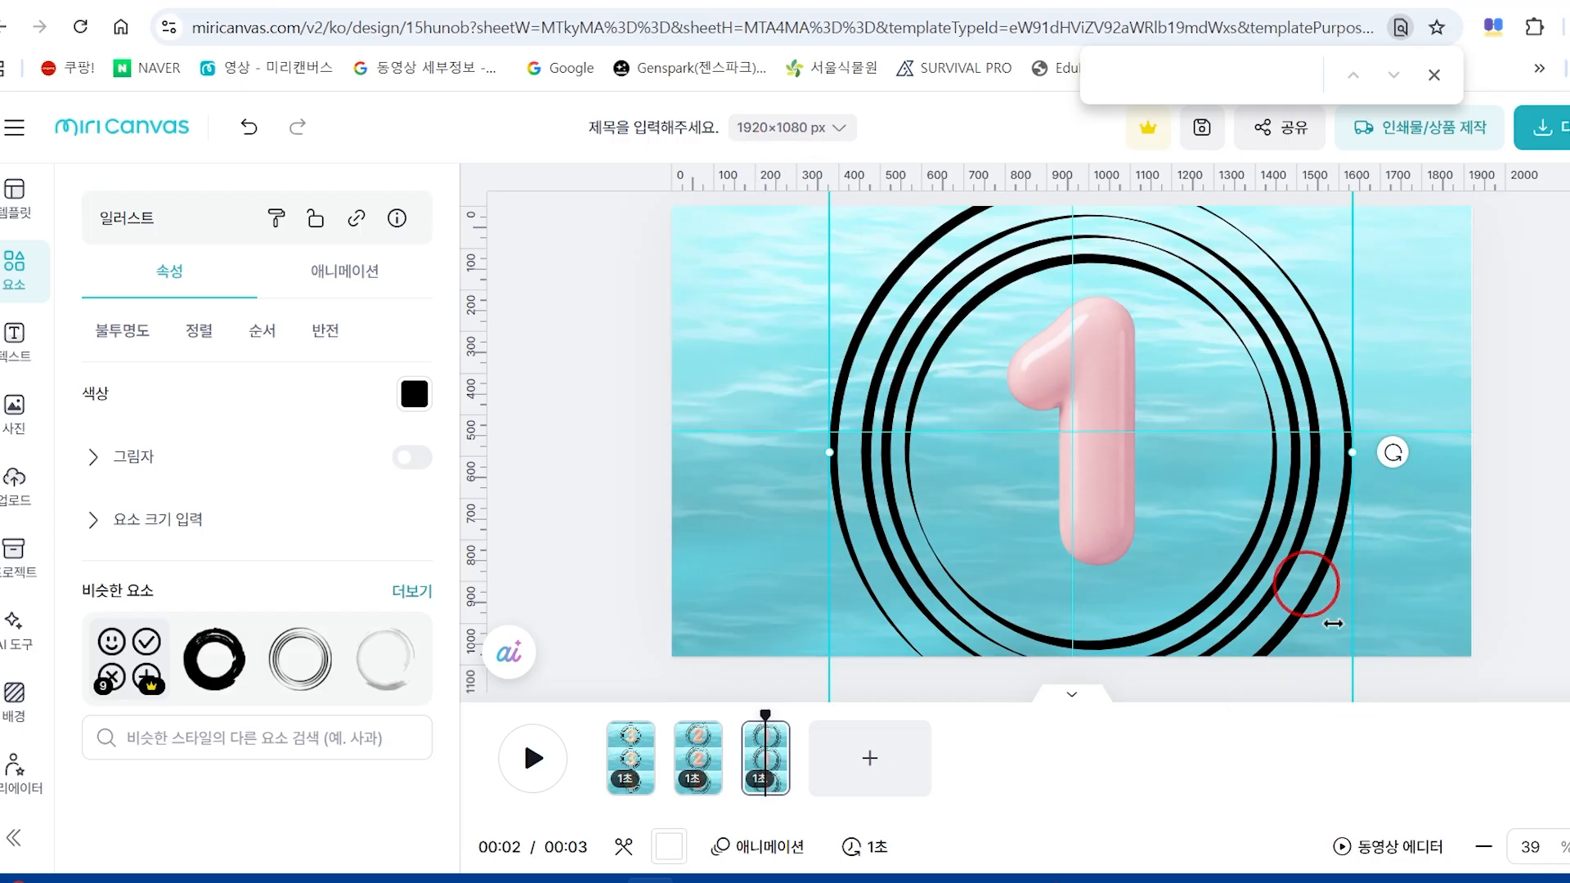
drag(1286, 579, 1401, 520)
drag(1349, 636, 1447, 456)
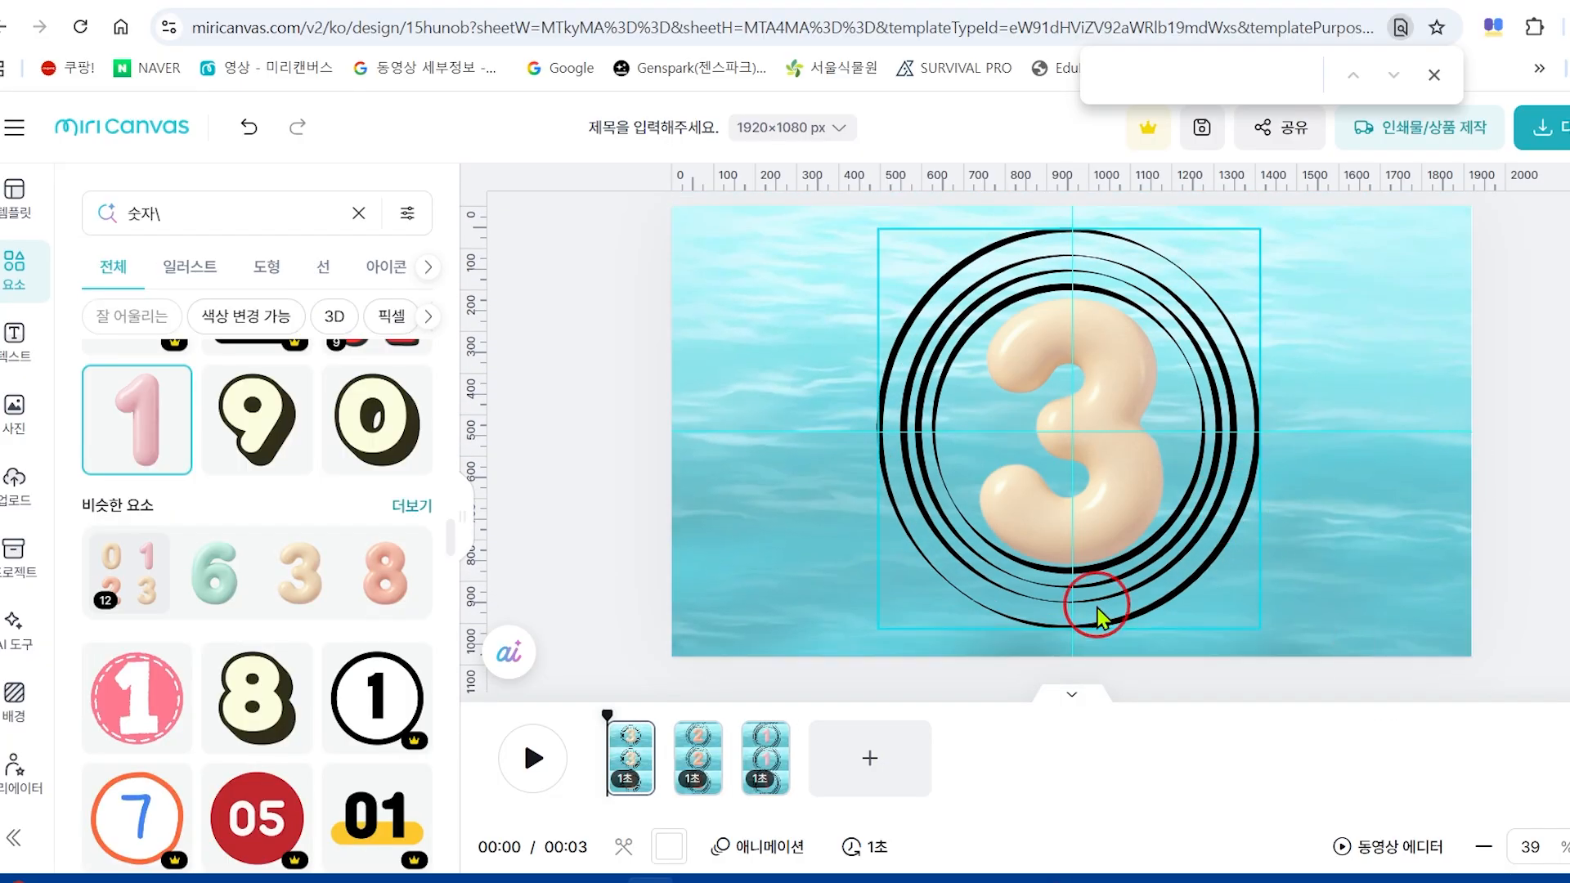
Center the enlarged ring illustration on the guide lines of the third page, behind the number 1.
click(766, 765)
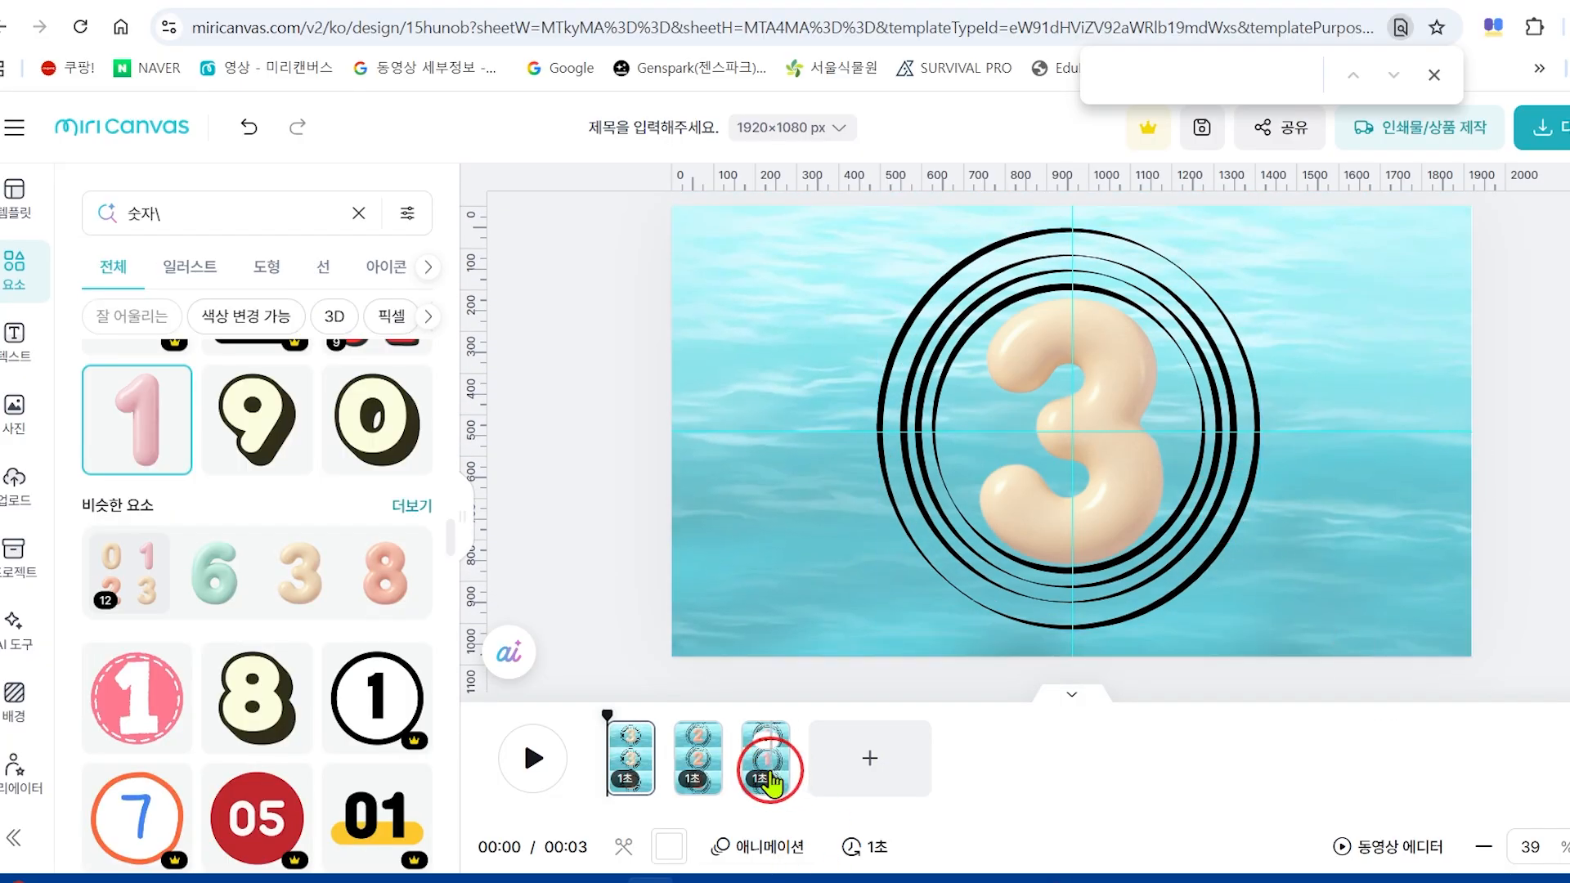
click(1302, 466)
click(1308, 534)
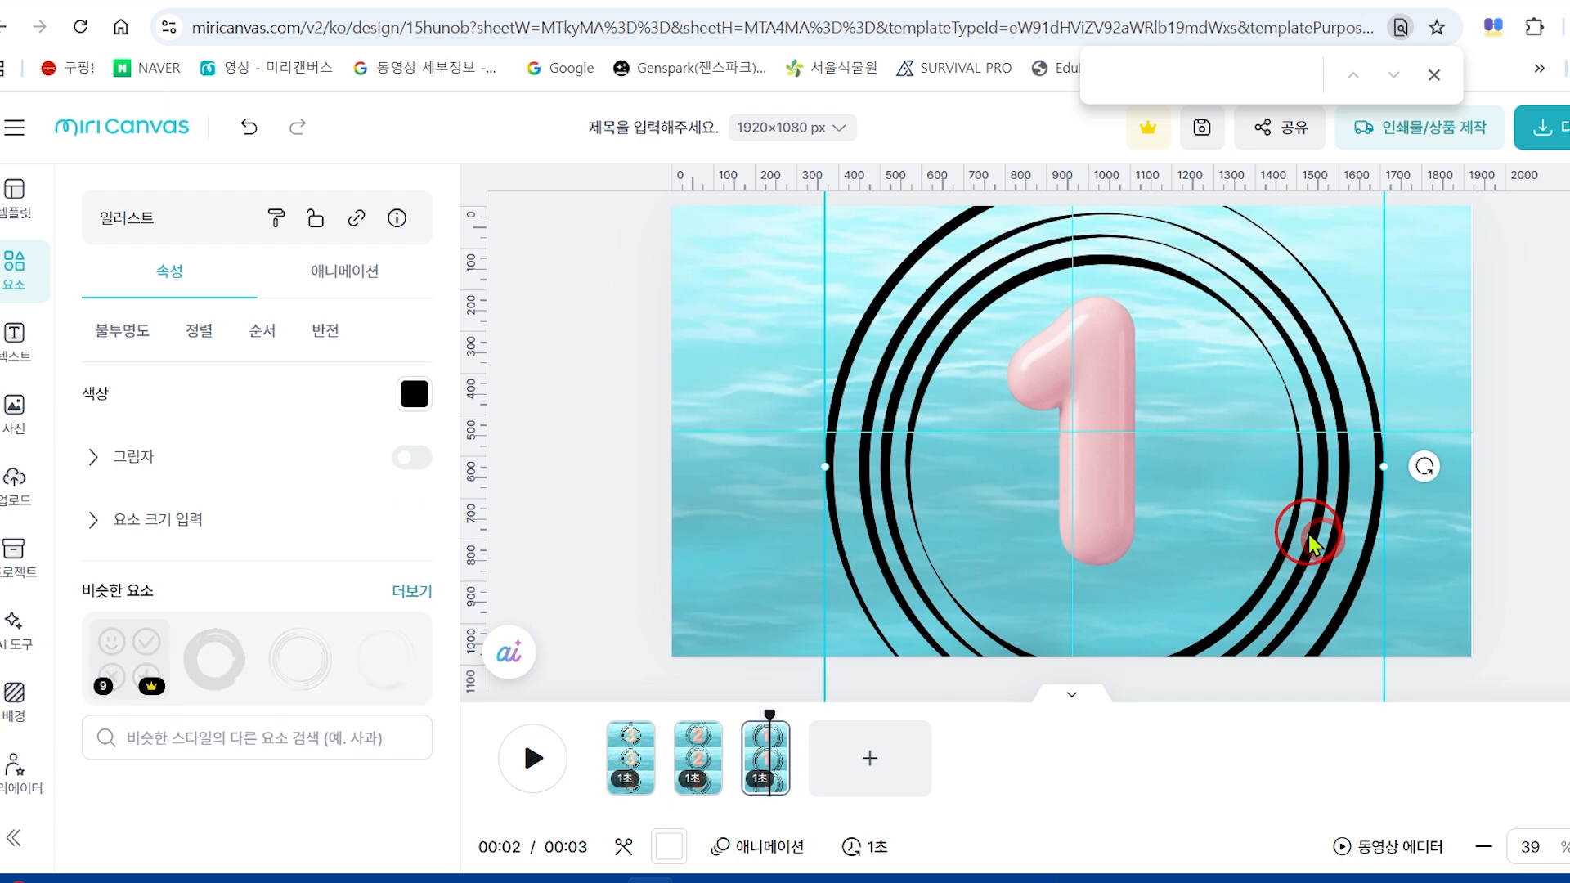
drag(1308, 537, 1280, 504)
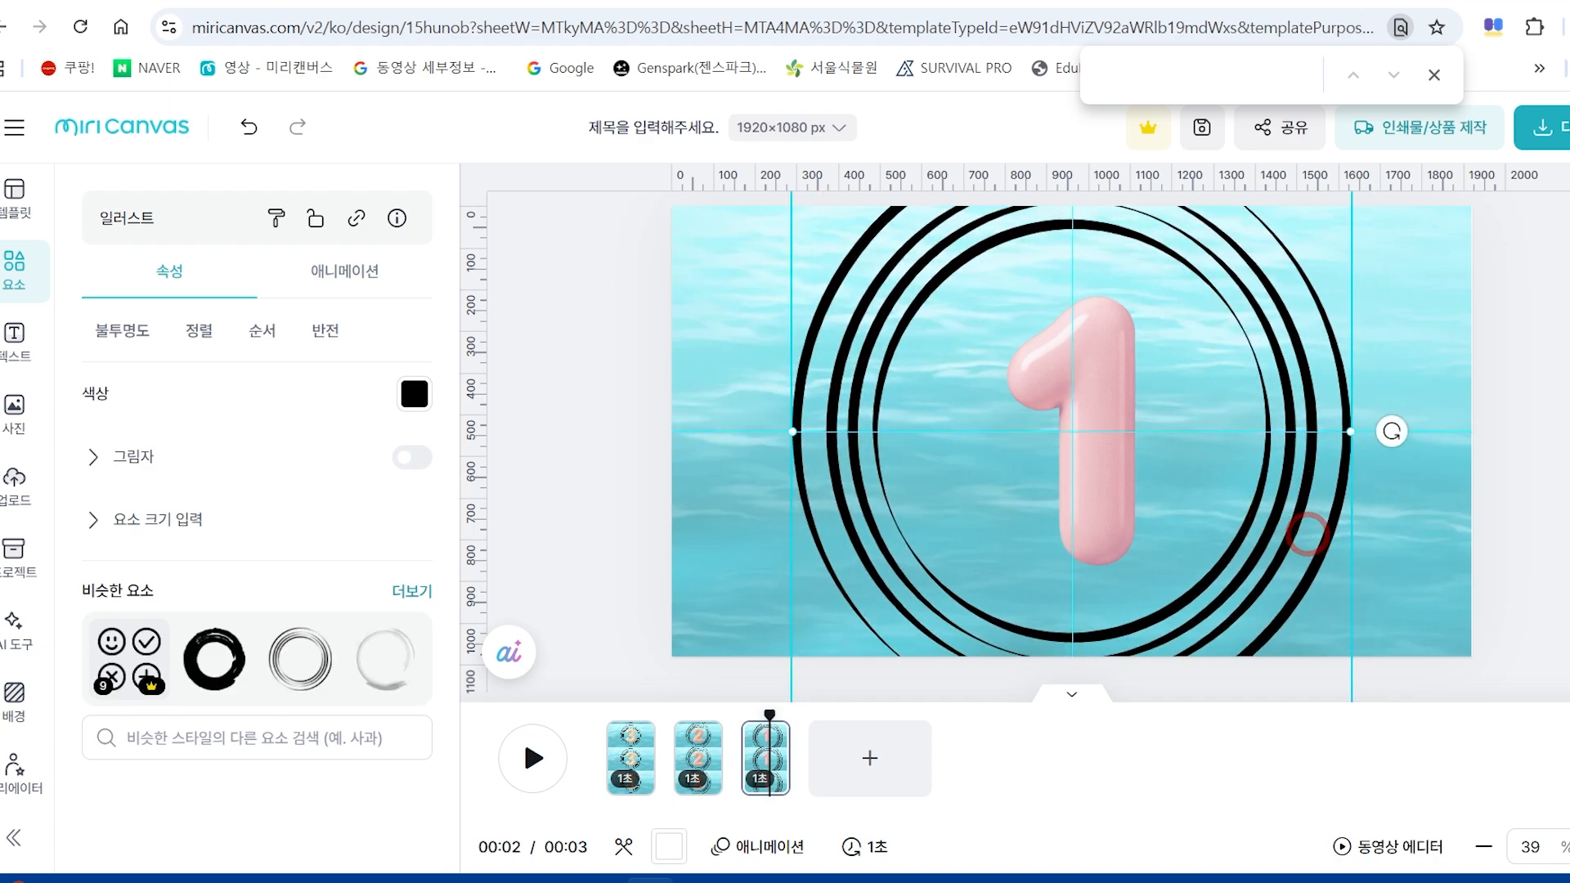
Return to the second page and make its black ring illustration slightly smaller.
click(631, 757)
right_click(697, 756)
click(1382, 384)
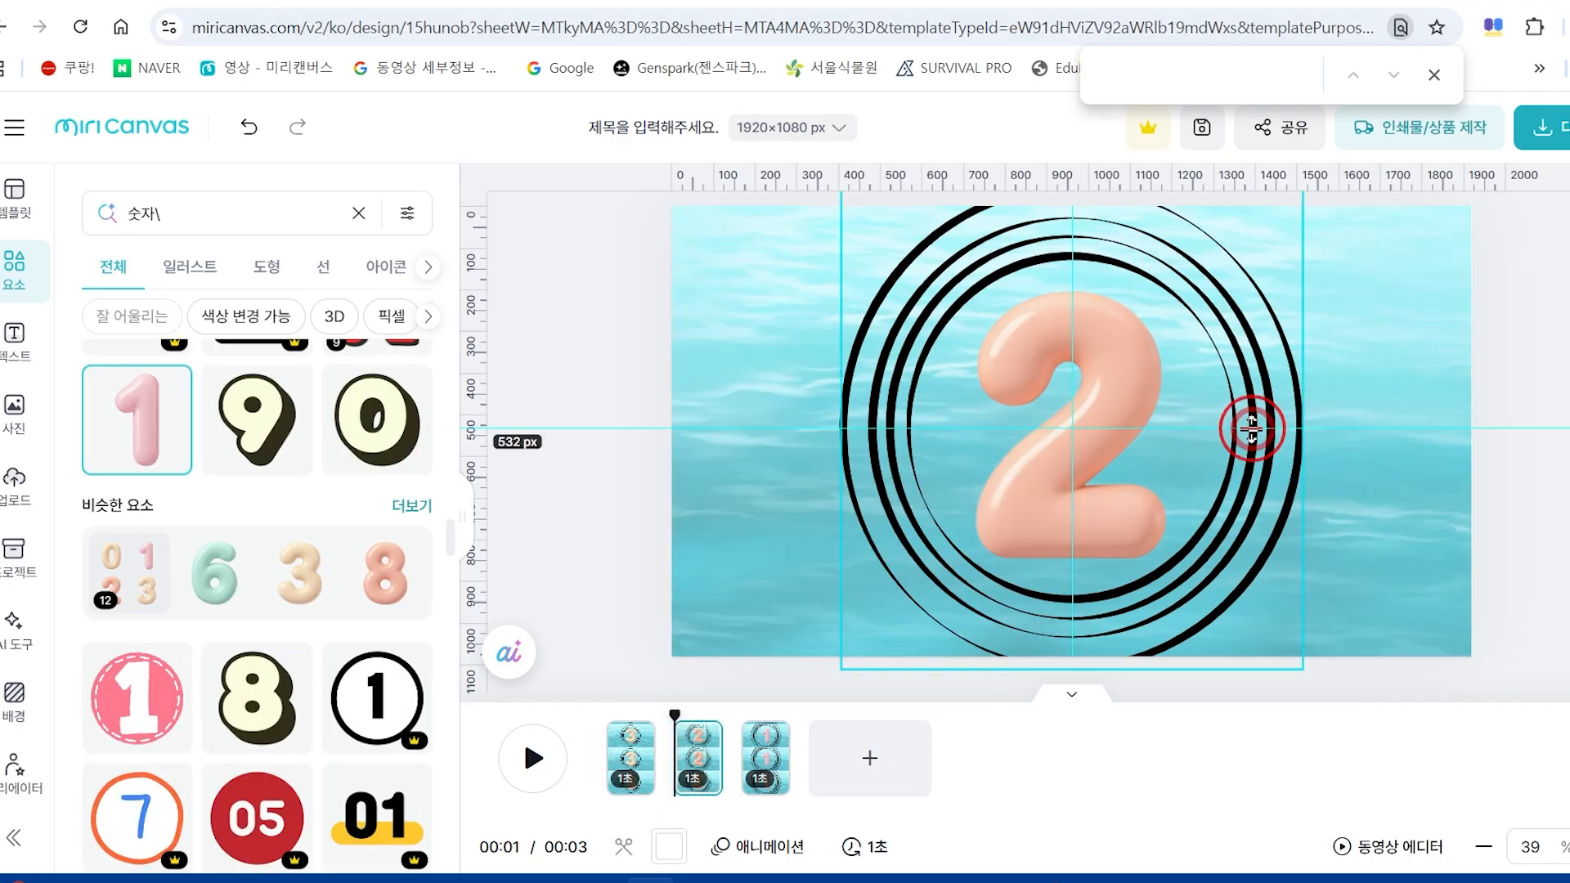
click(1250, 458)
drag(1300, 664, 1298, 663)
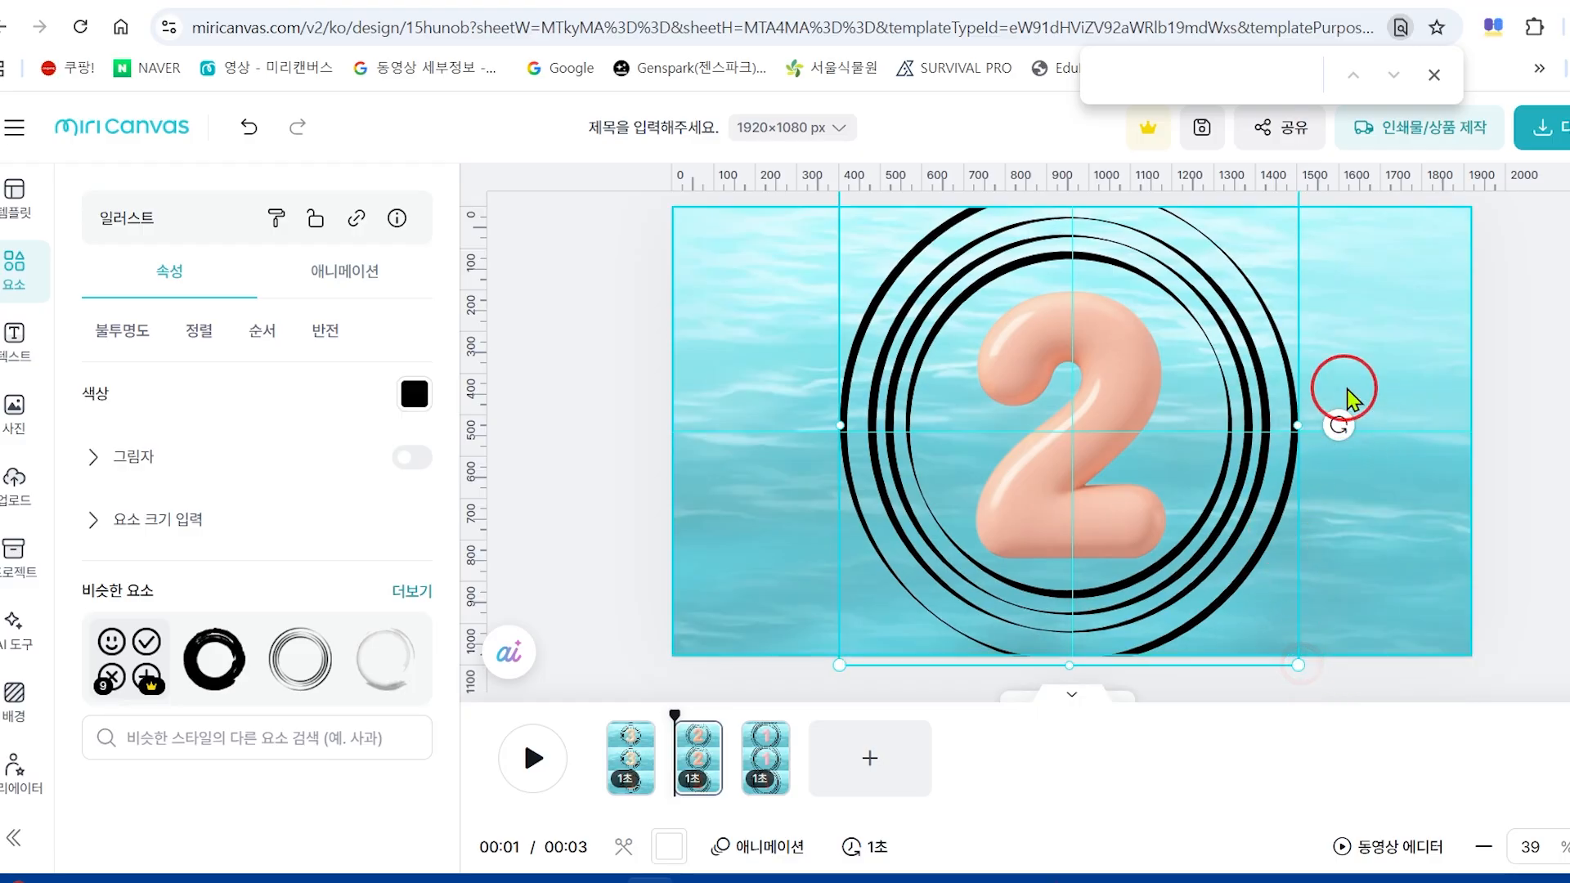
Rotate the second page's ring illustration by half a turn and straighten its frame around the number 2.
drag(1342, 440, 1076, 445)
drag(1076, 437, 1072, 433)
drag(1124, 655, 1129, 637)
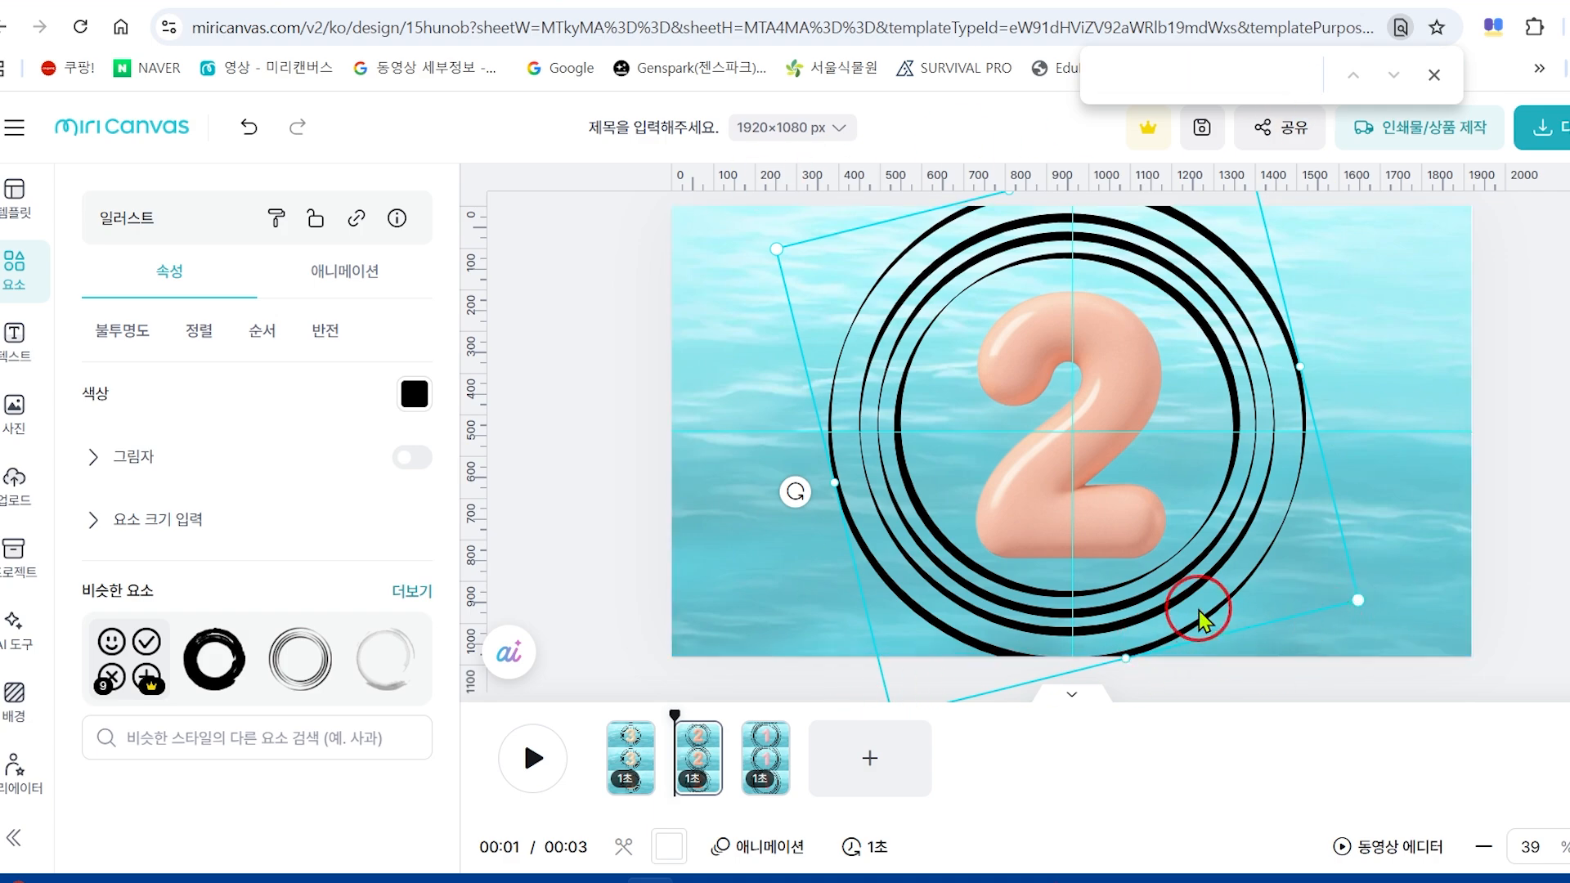
drag(794, 501, 781, 427)
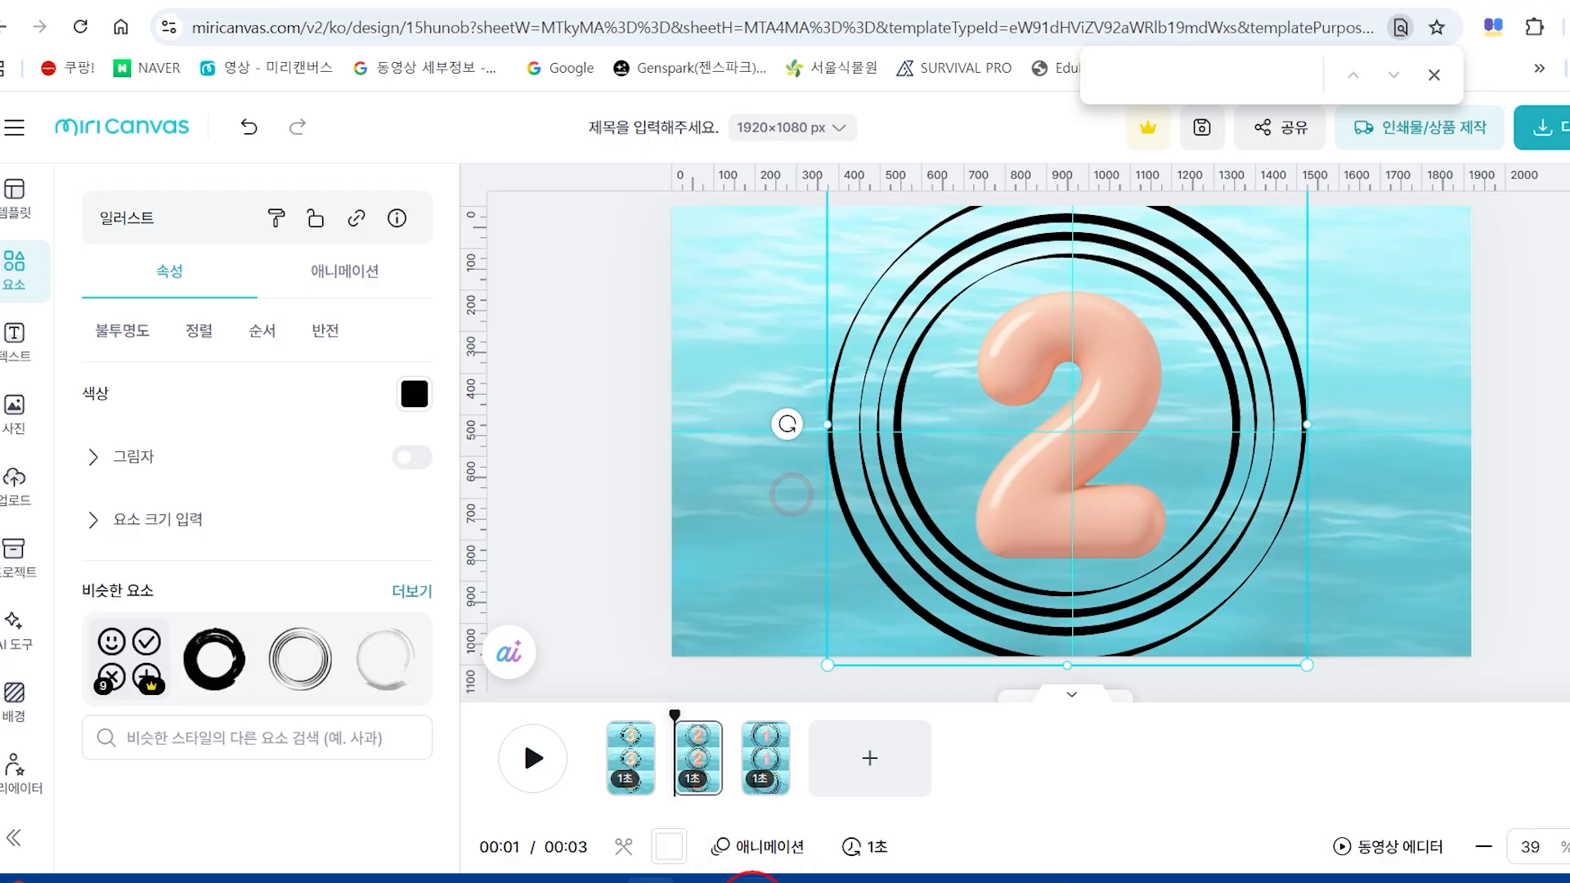
Rotate the third page's ring illustration around the number 1 by about half a turn.
right_click(765, 754)
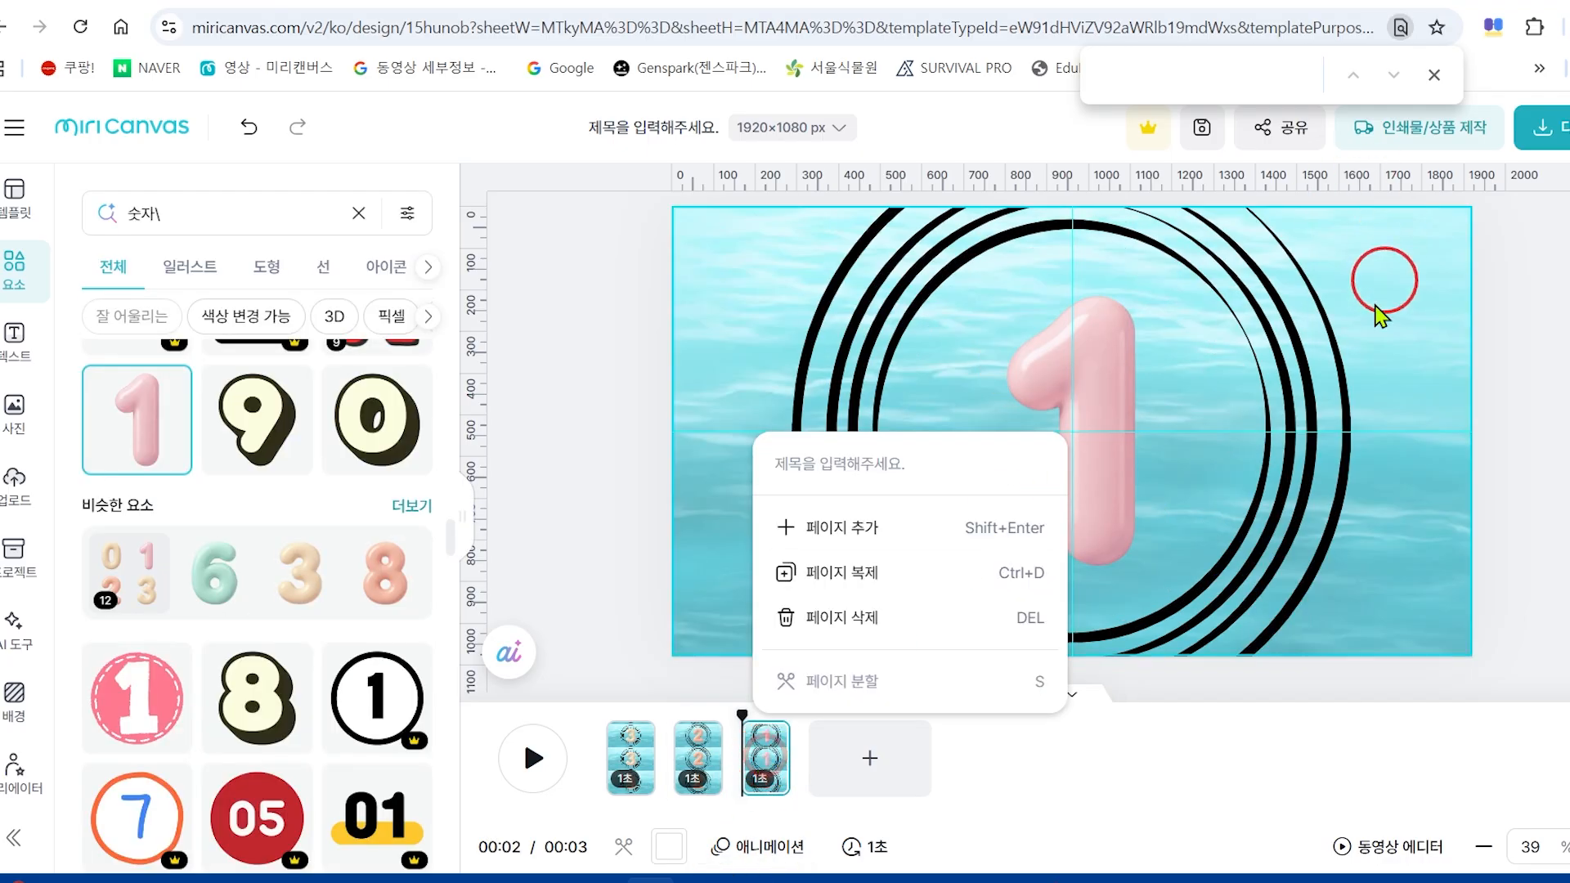
click(1307, 456)
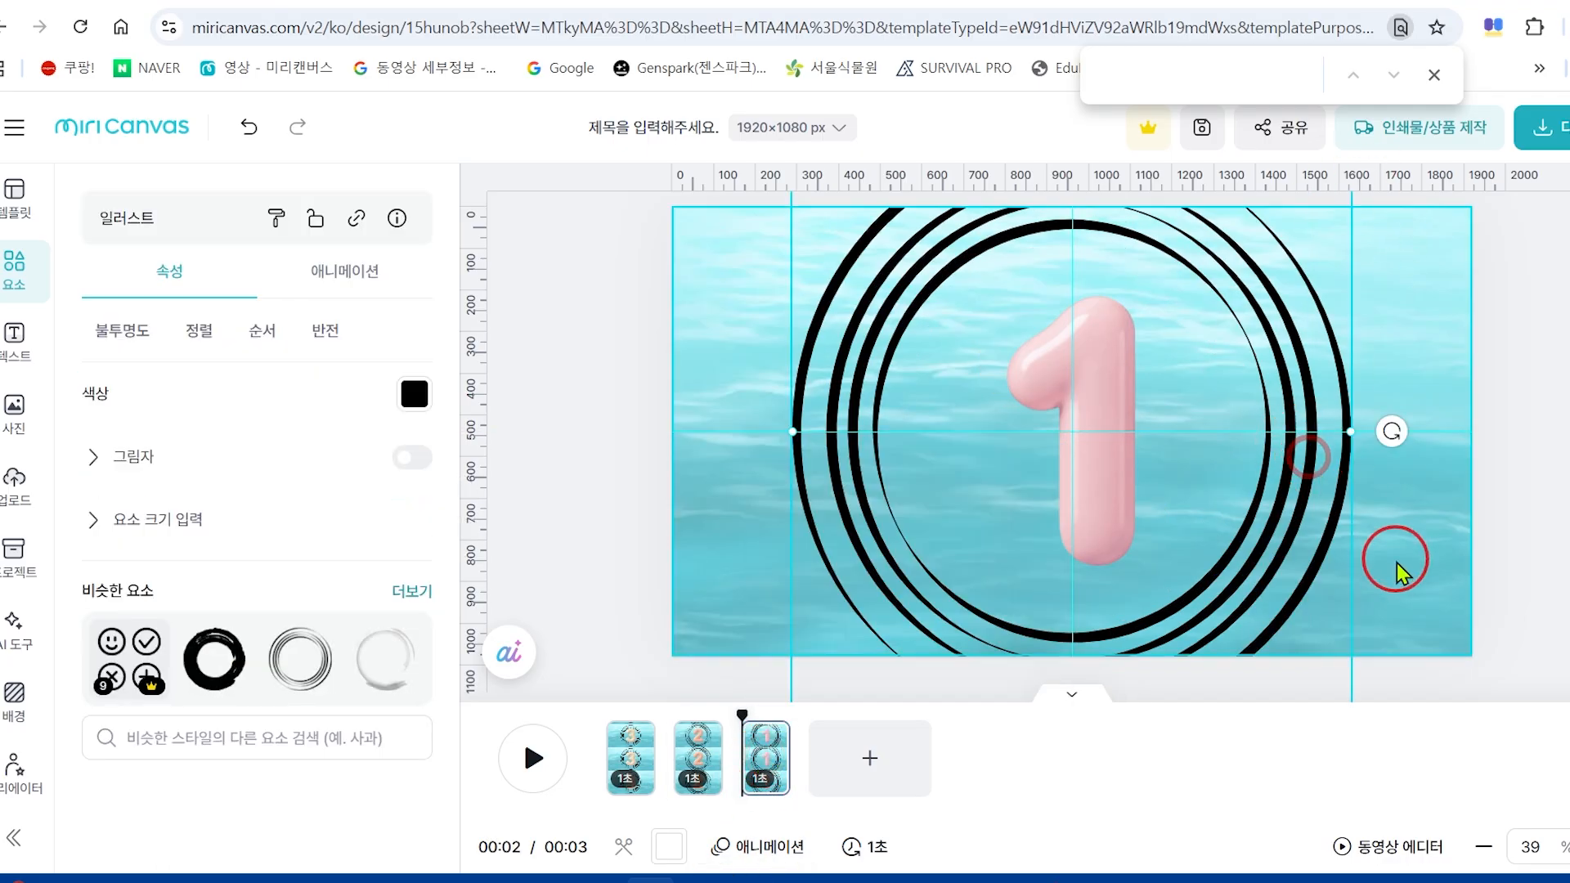
drag(1401, 439, 986, 449)
mouse_move(423, 695)
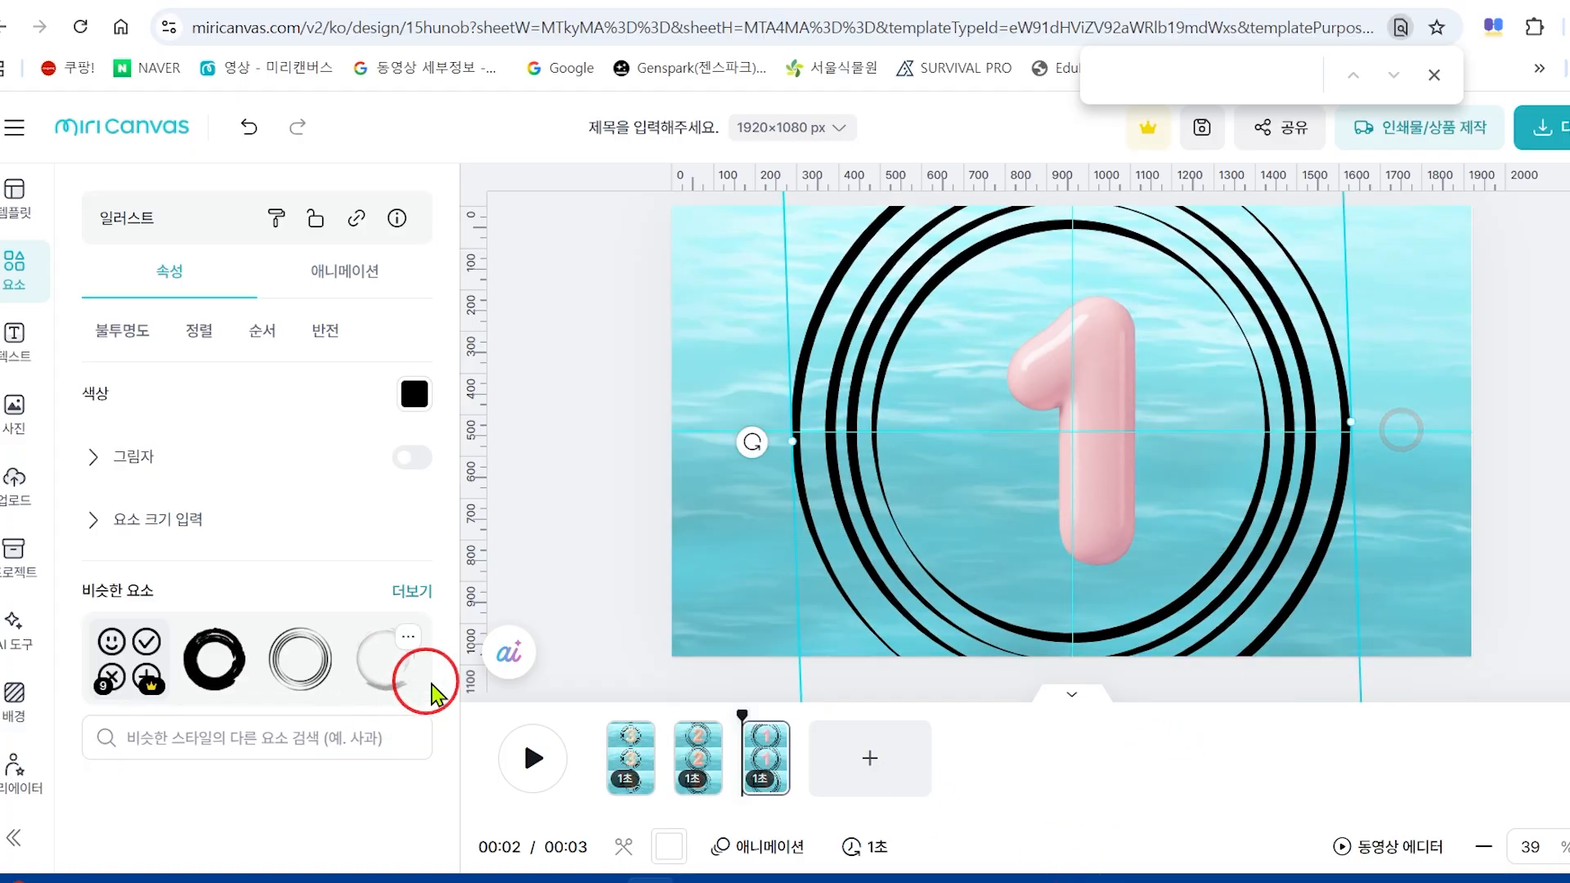
Play the three-page countdown from the first page through to the number 1 page to check it.
drag(742, 712, 602, 720)
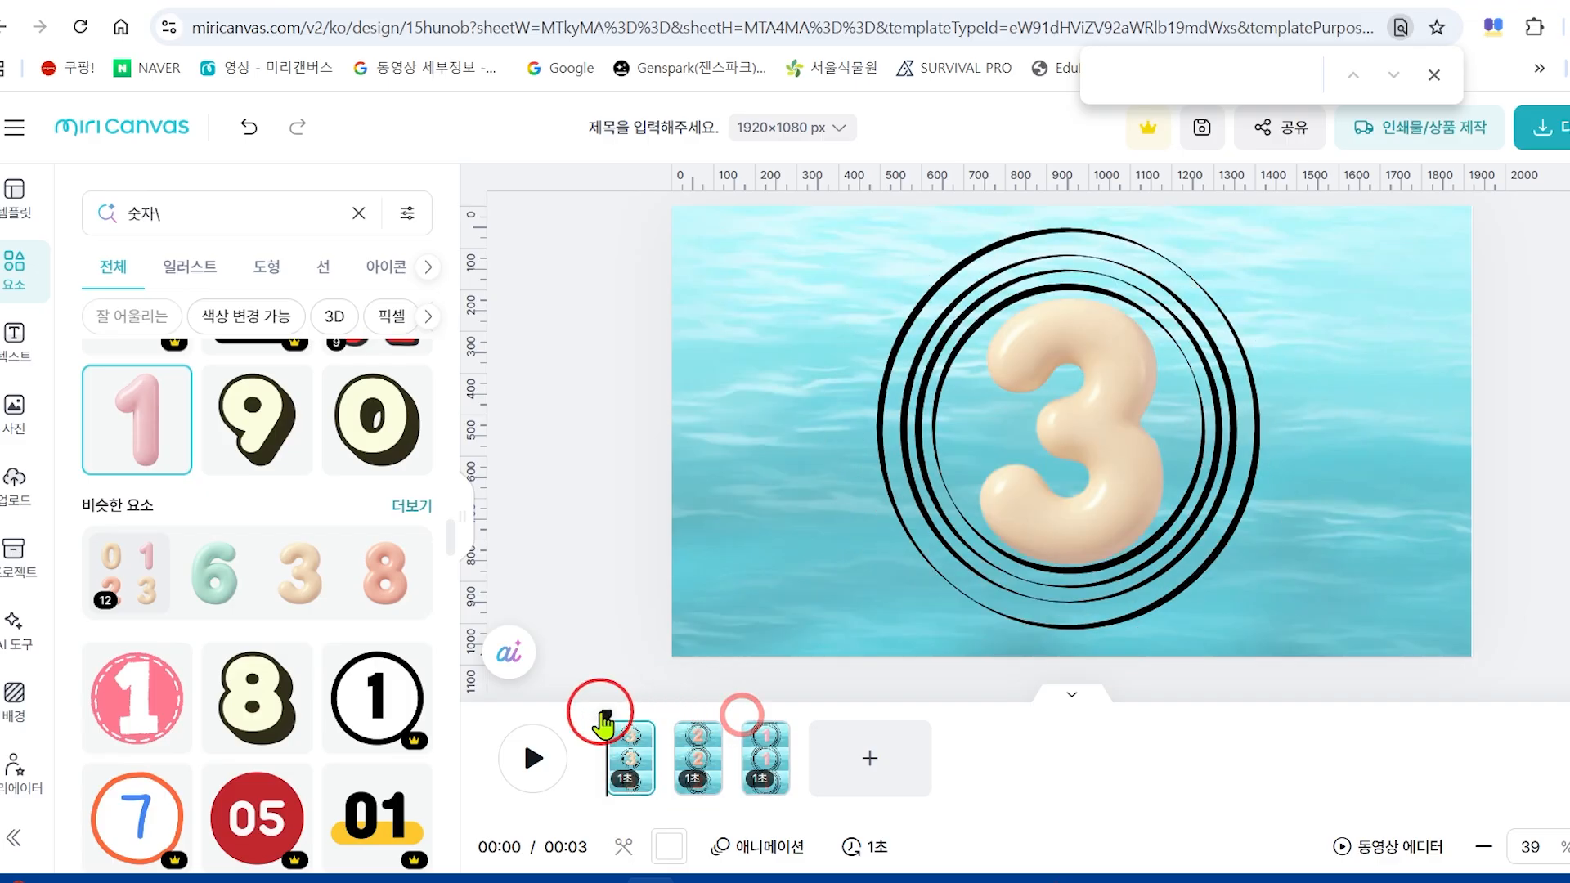
click(610, 711)
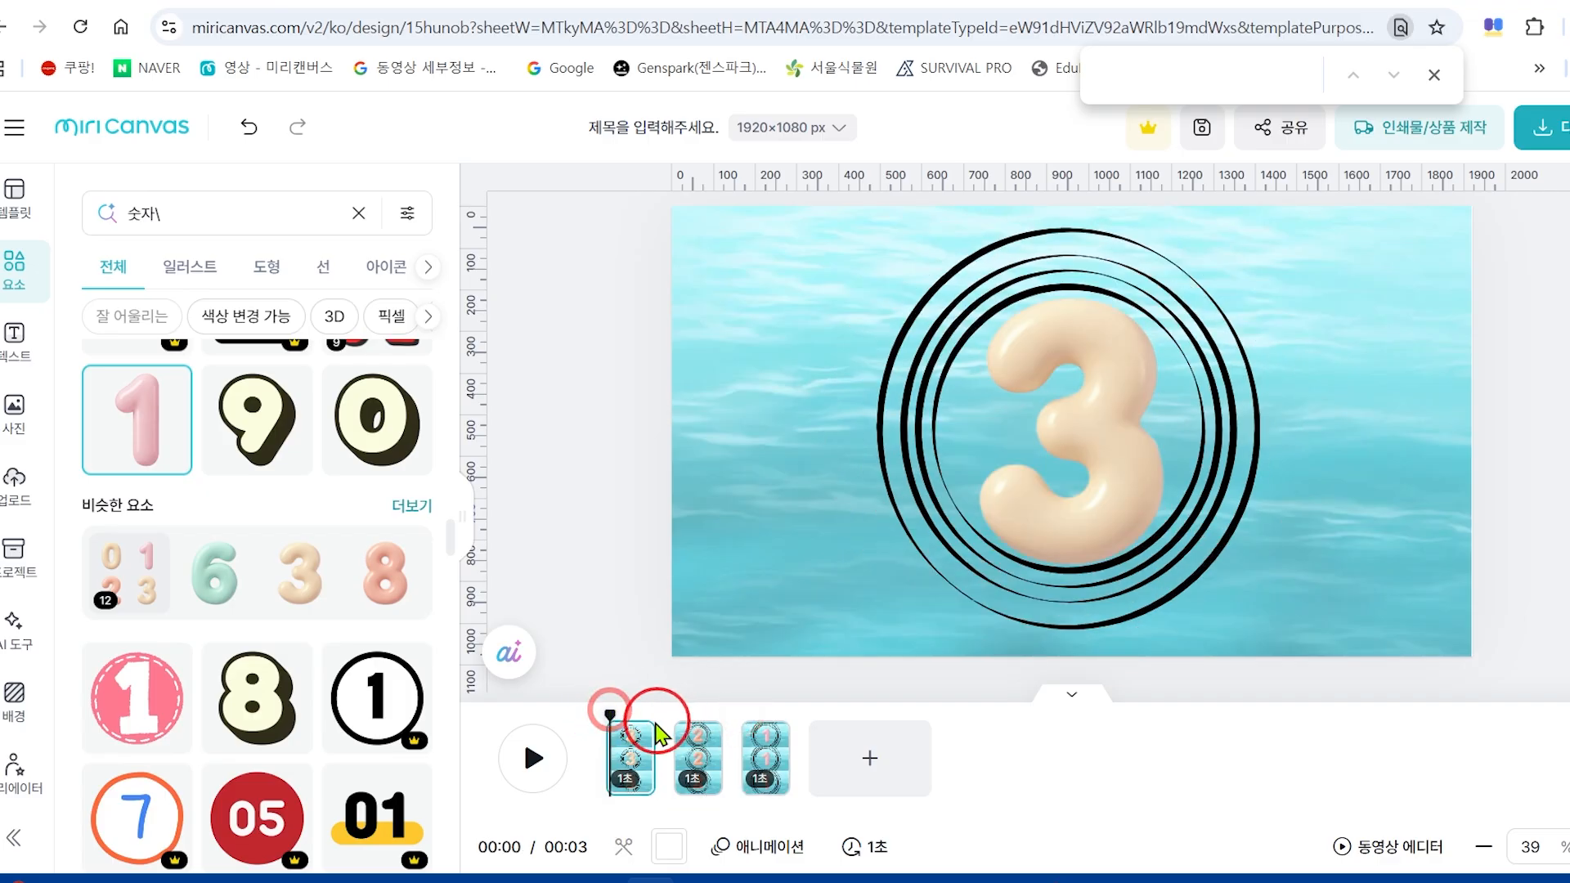
click(534, 760)
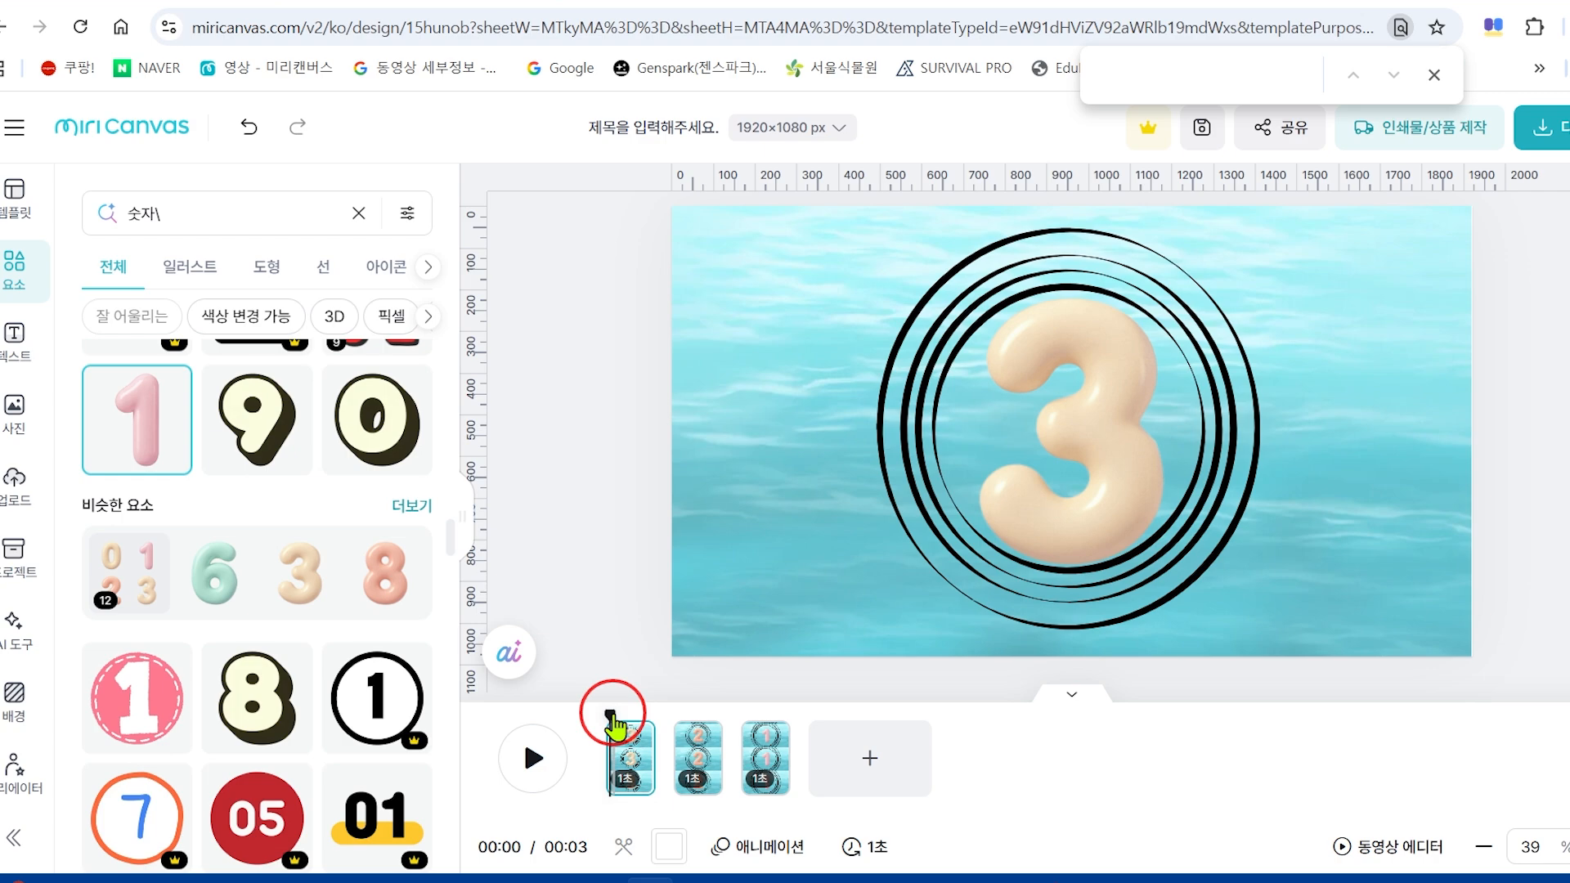
click(525, 760)
click(612, 728)
mouse_move(612, 723)
mouse_down()
mouse_move(664, 723)
mouse_move(612, 711)
mouse_up()
click(536, 759)
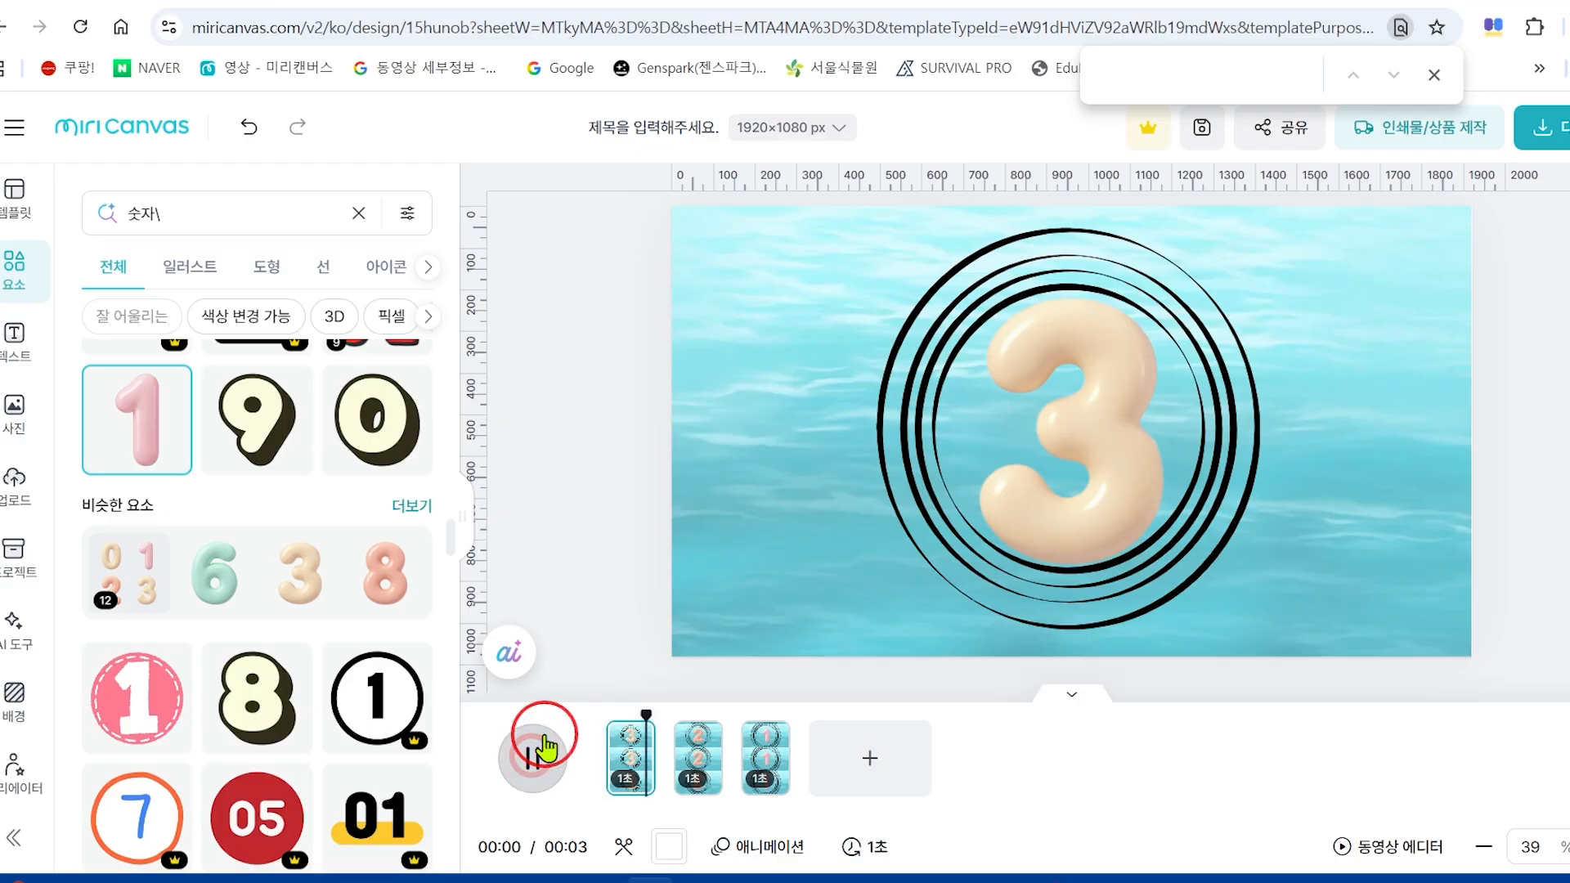
click(544, 736)
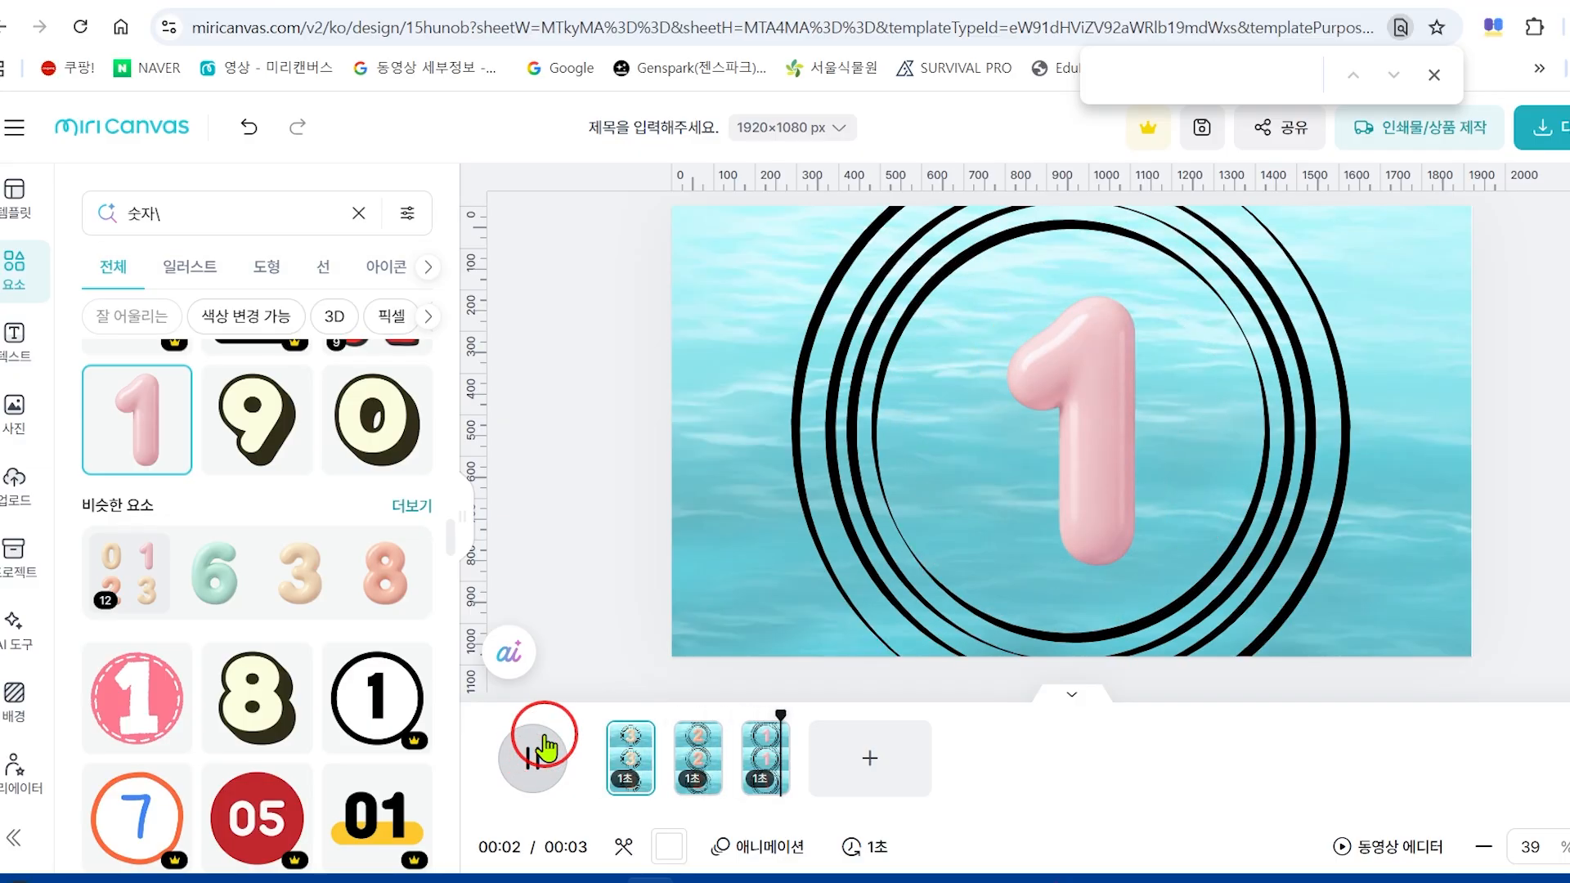
drag(789, 713, 607, 737)
click(528, 756)
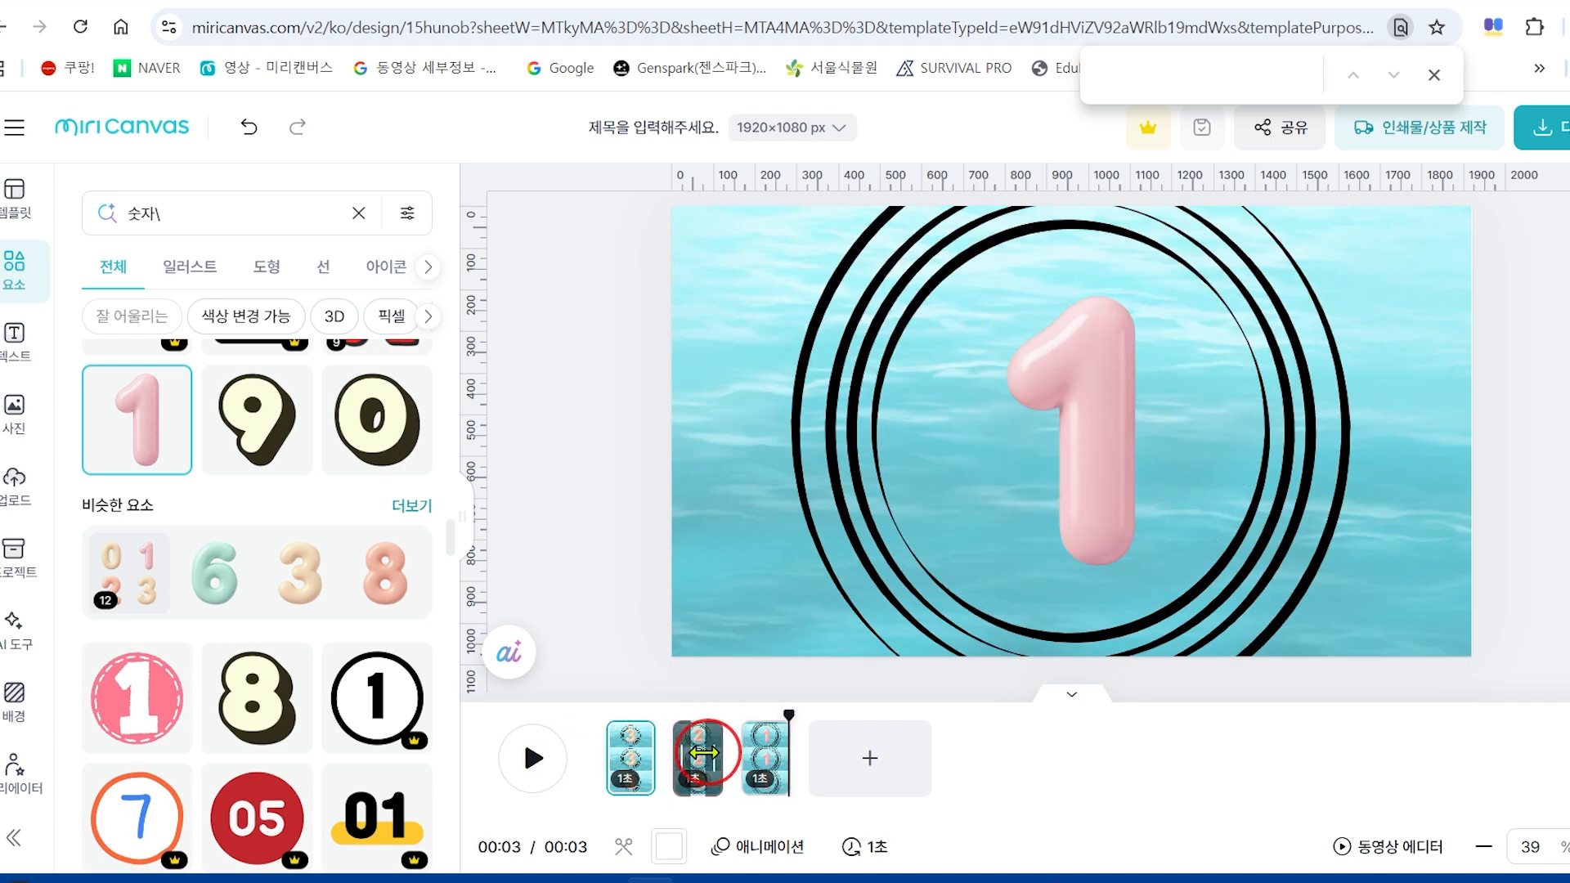
Add a blank fourth page after the number 1 page and return to the start of the timeline.
drag(791, 713, 792, 714)
click(816, 726)
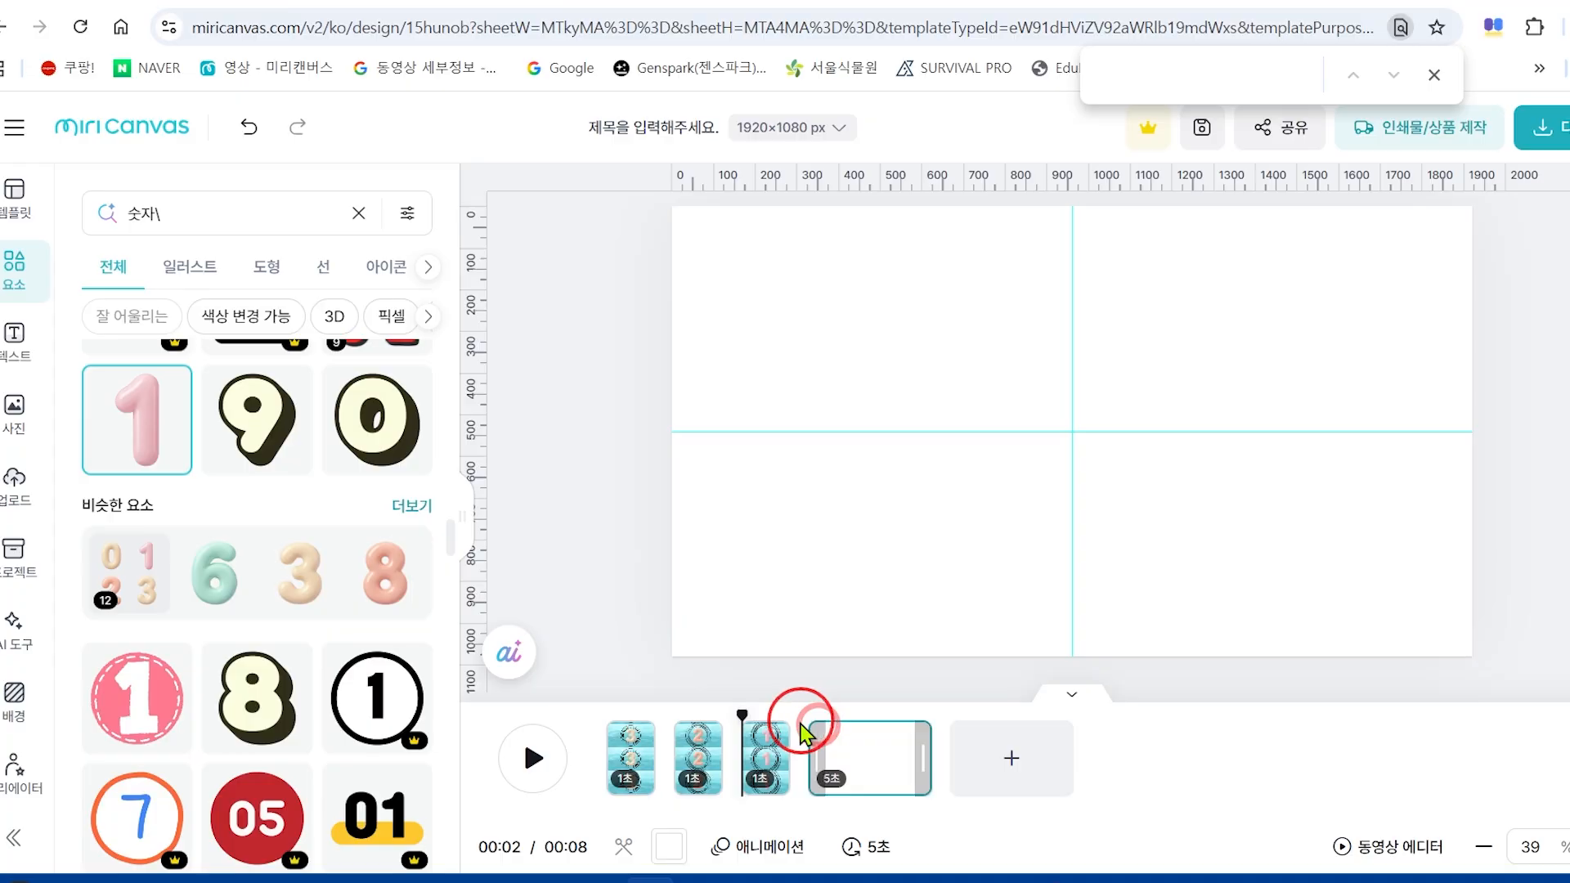
drag(735, 736, 605, 720)
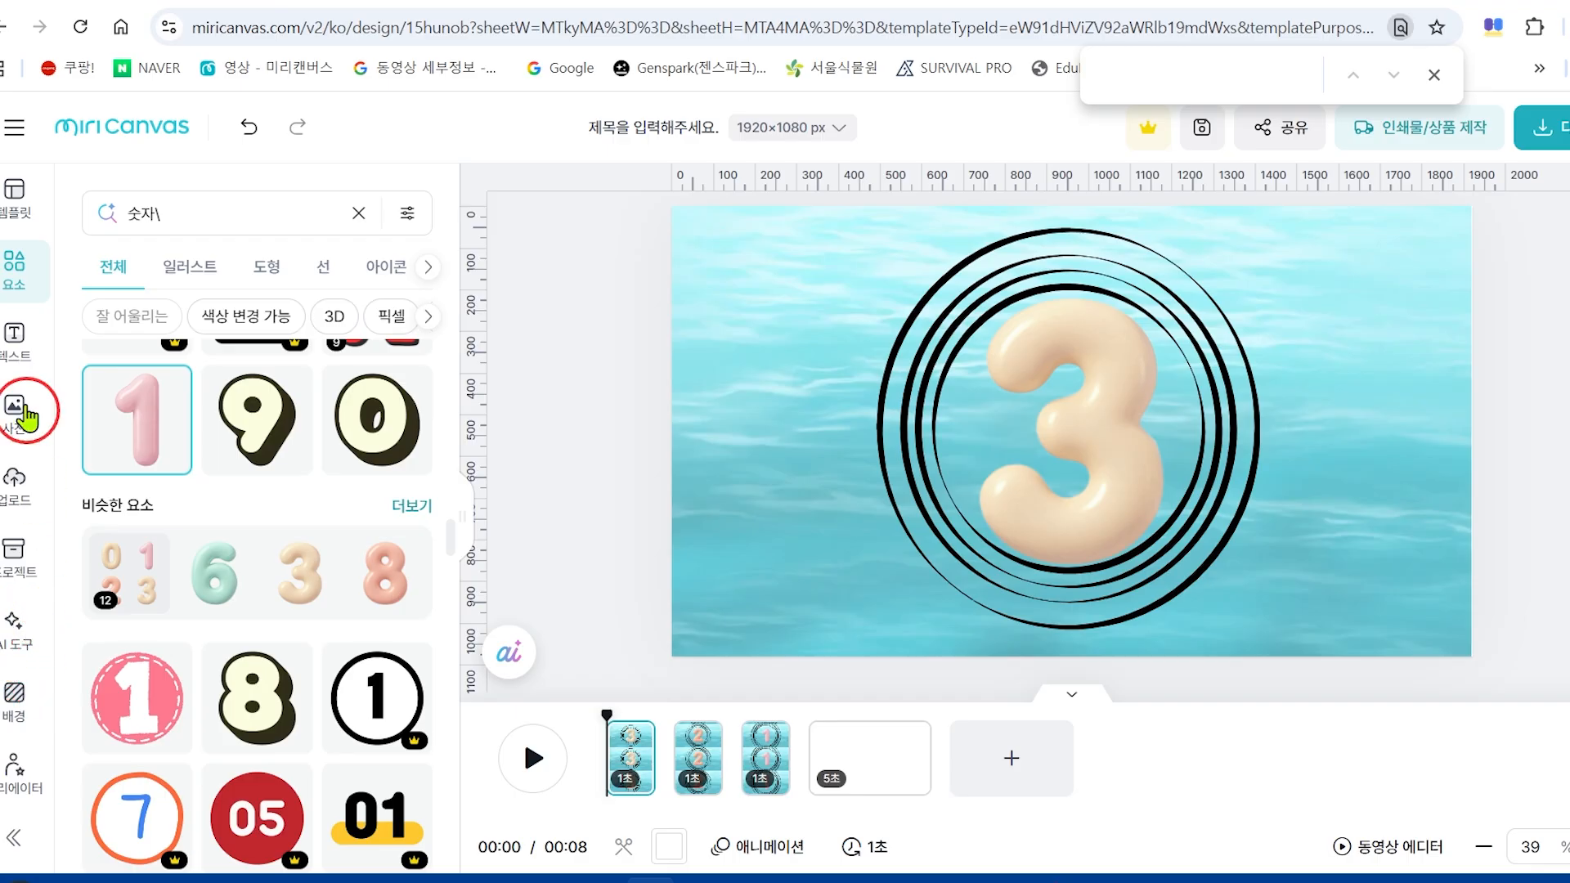
Look through the uploaded images, videos and audio files.
click(17, 491)
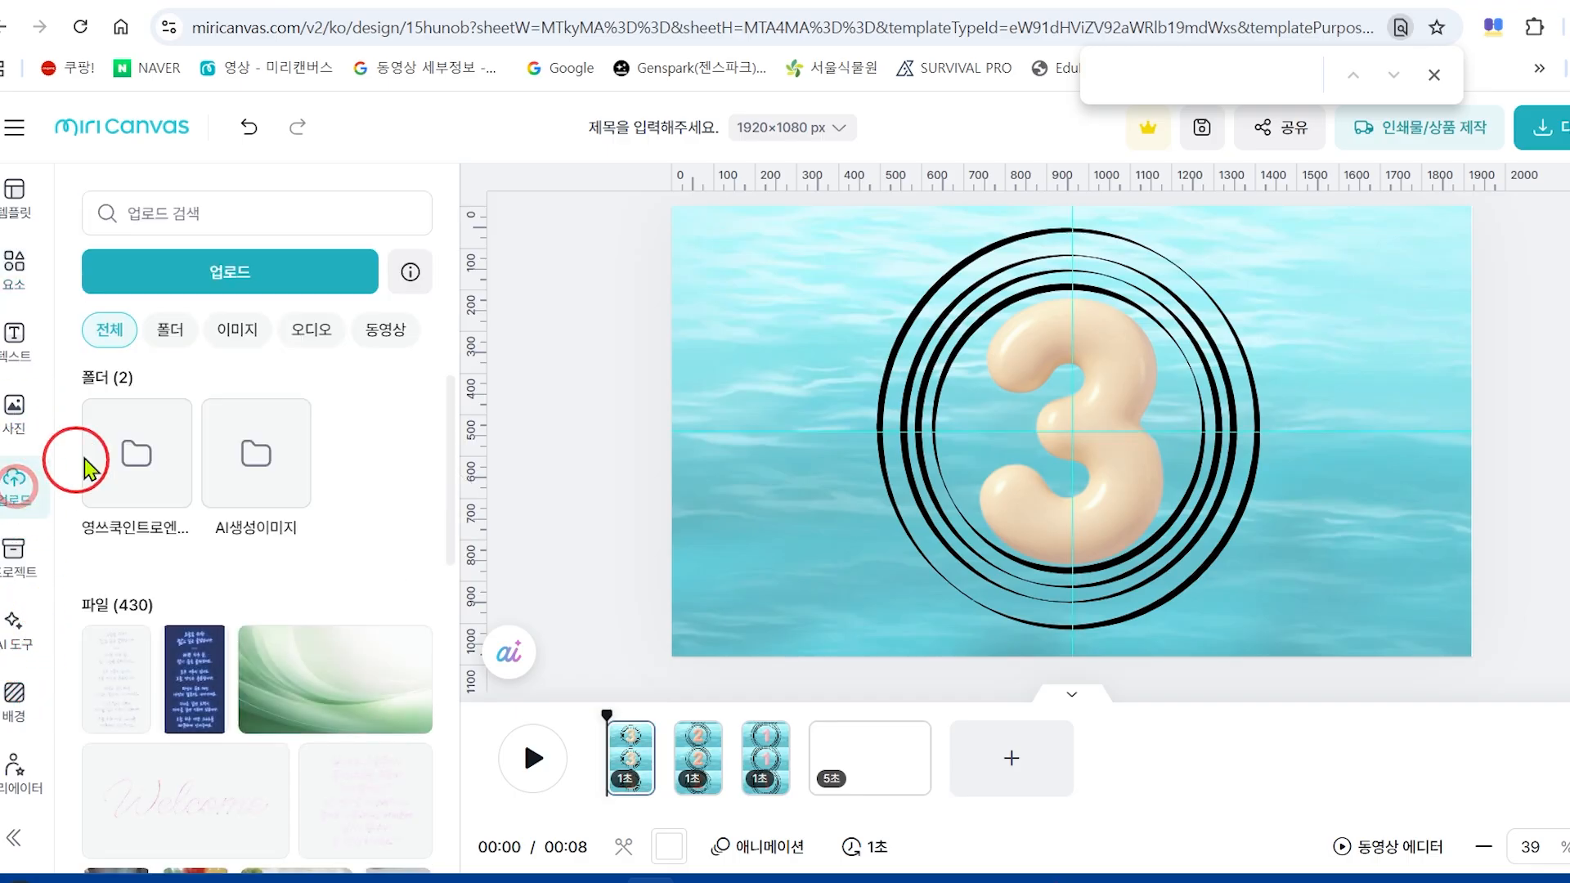
scroll(168, 746, down, 3)
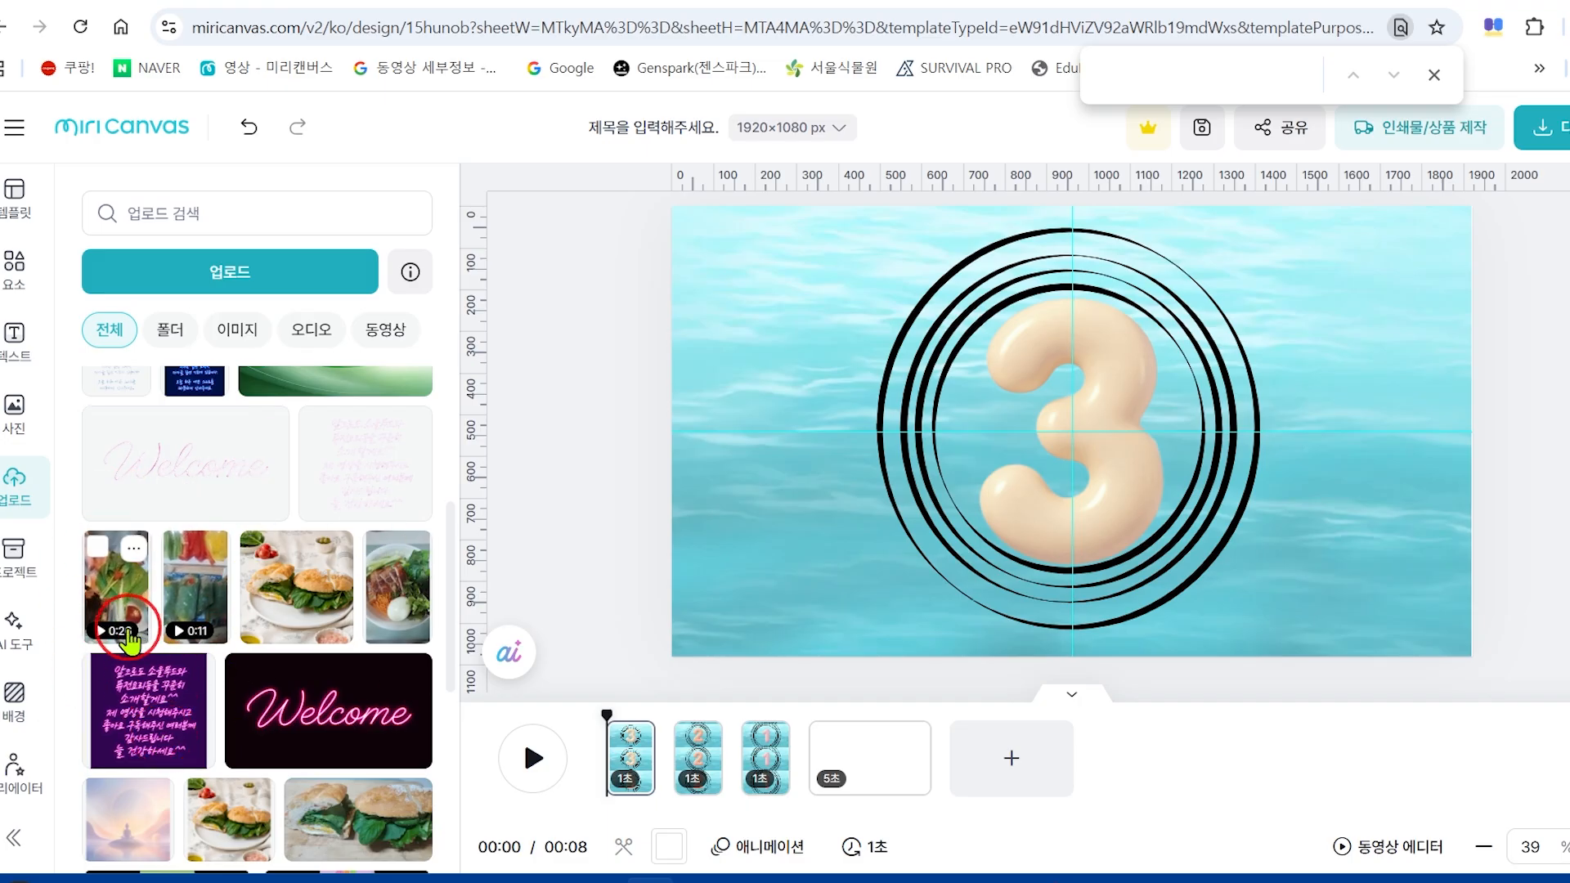
scroll(313, 705, down, 2)
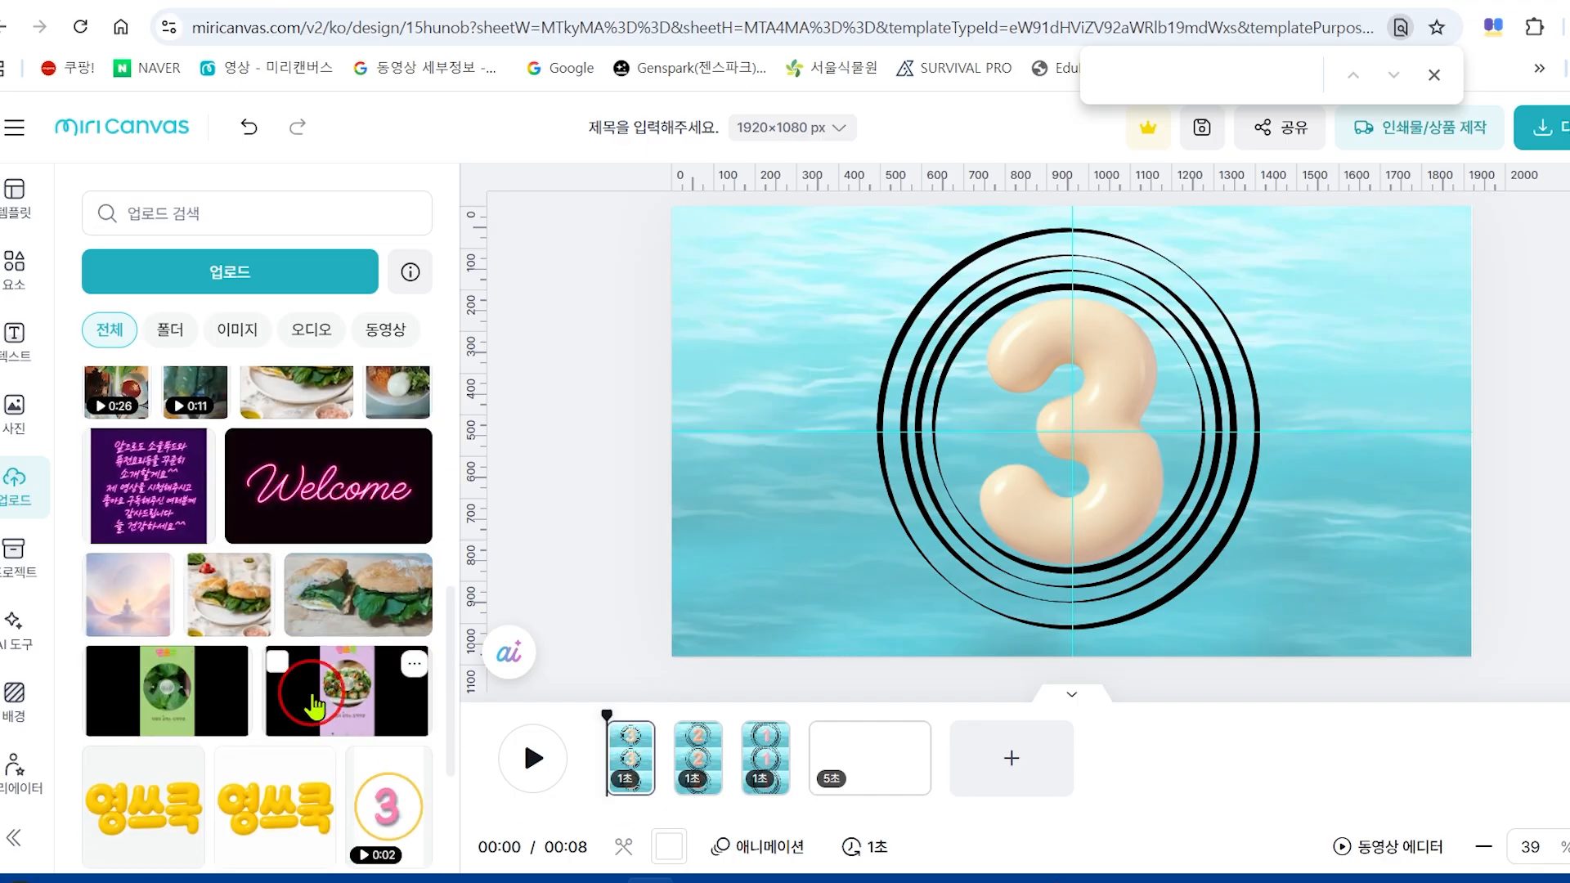
scroll(313, 705, down, 5)
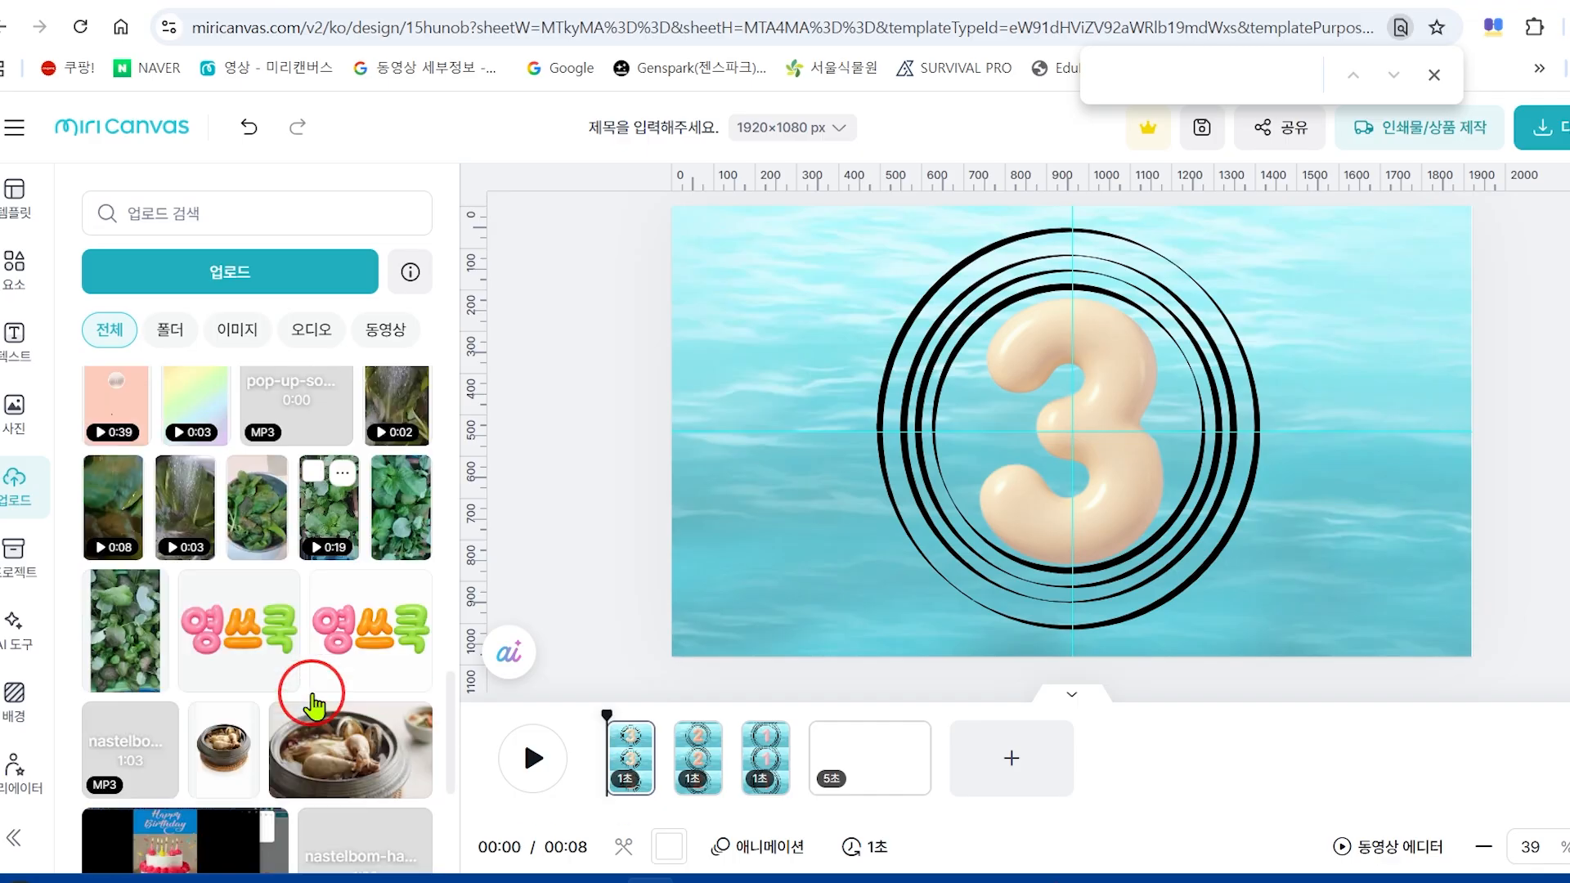
scroll(313, 705, down, 1)
scroll(313, 705, up, 10)
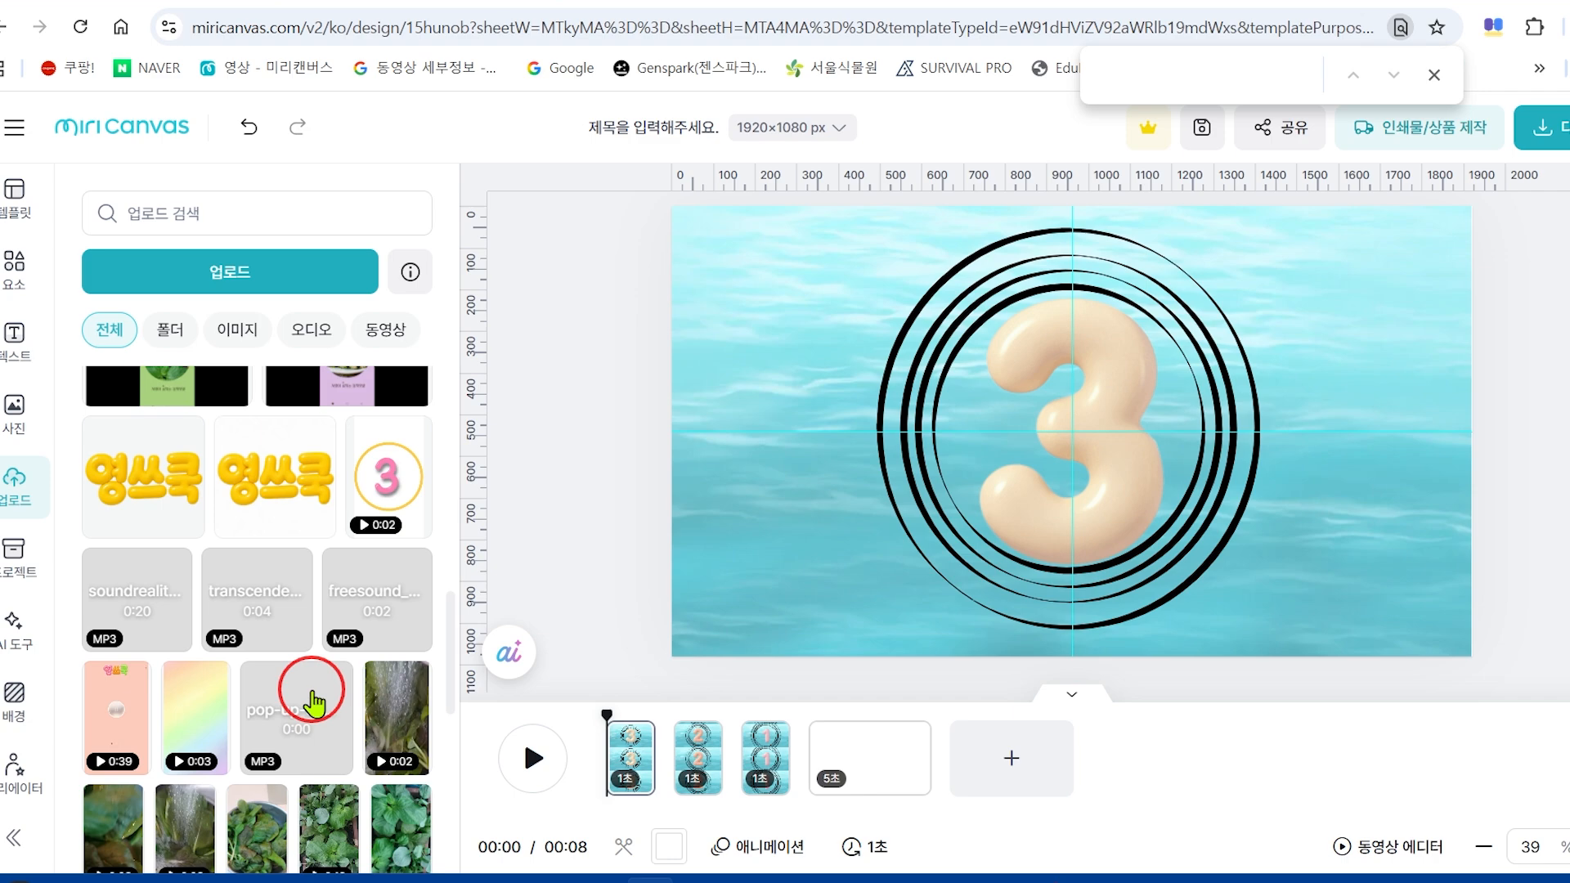
Add three more blank pages after the fourth page and go to the start of the last one.
click(831, 746)
drag(831, 715, 789, 714)
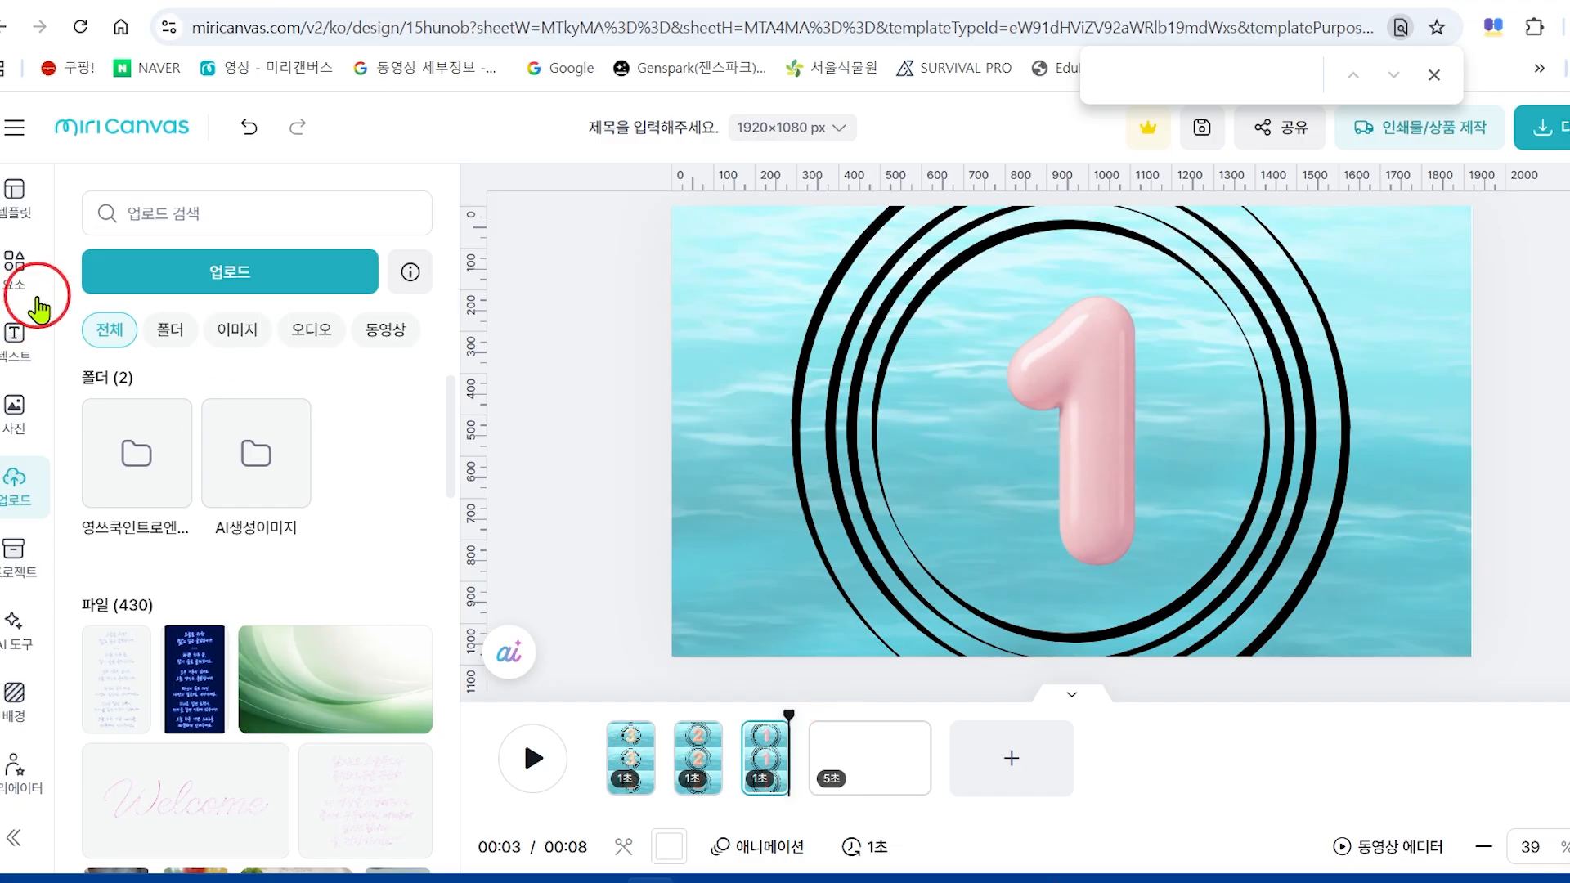
click(812, 725)
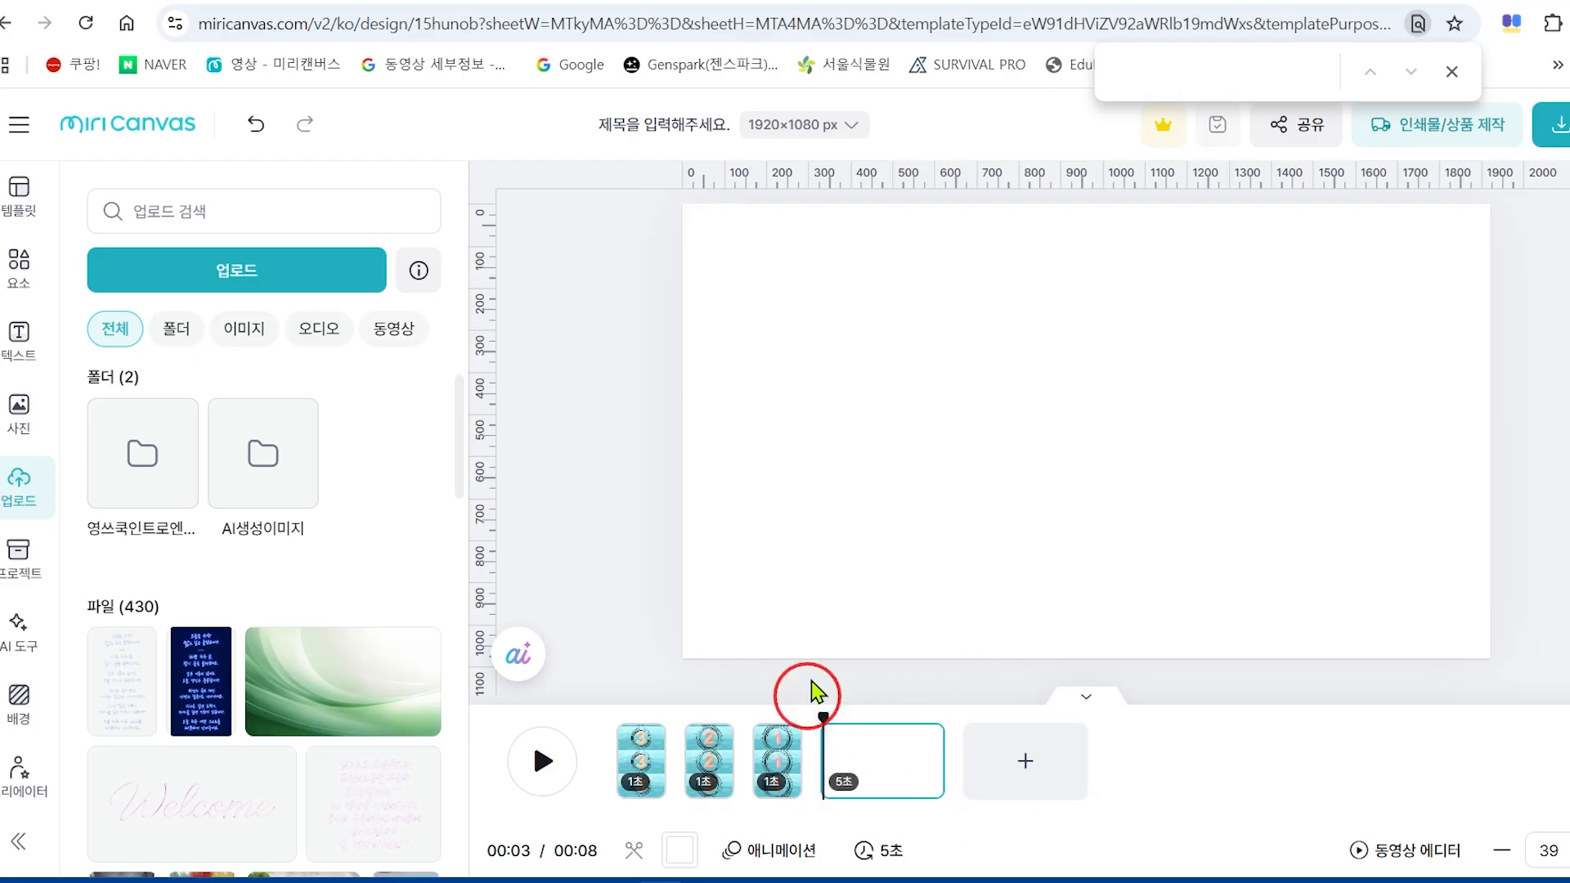
drag(826, 716, 946, 740)
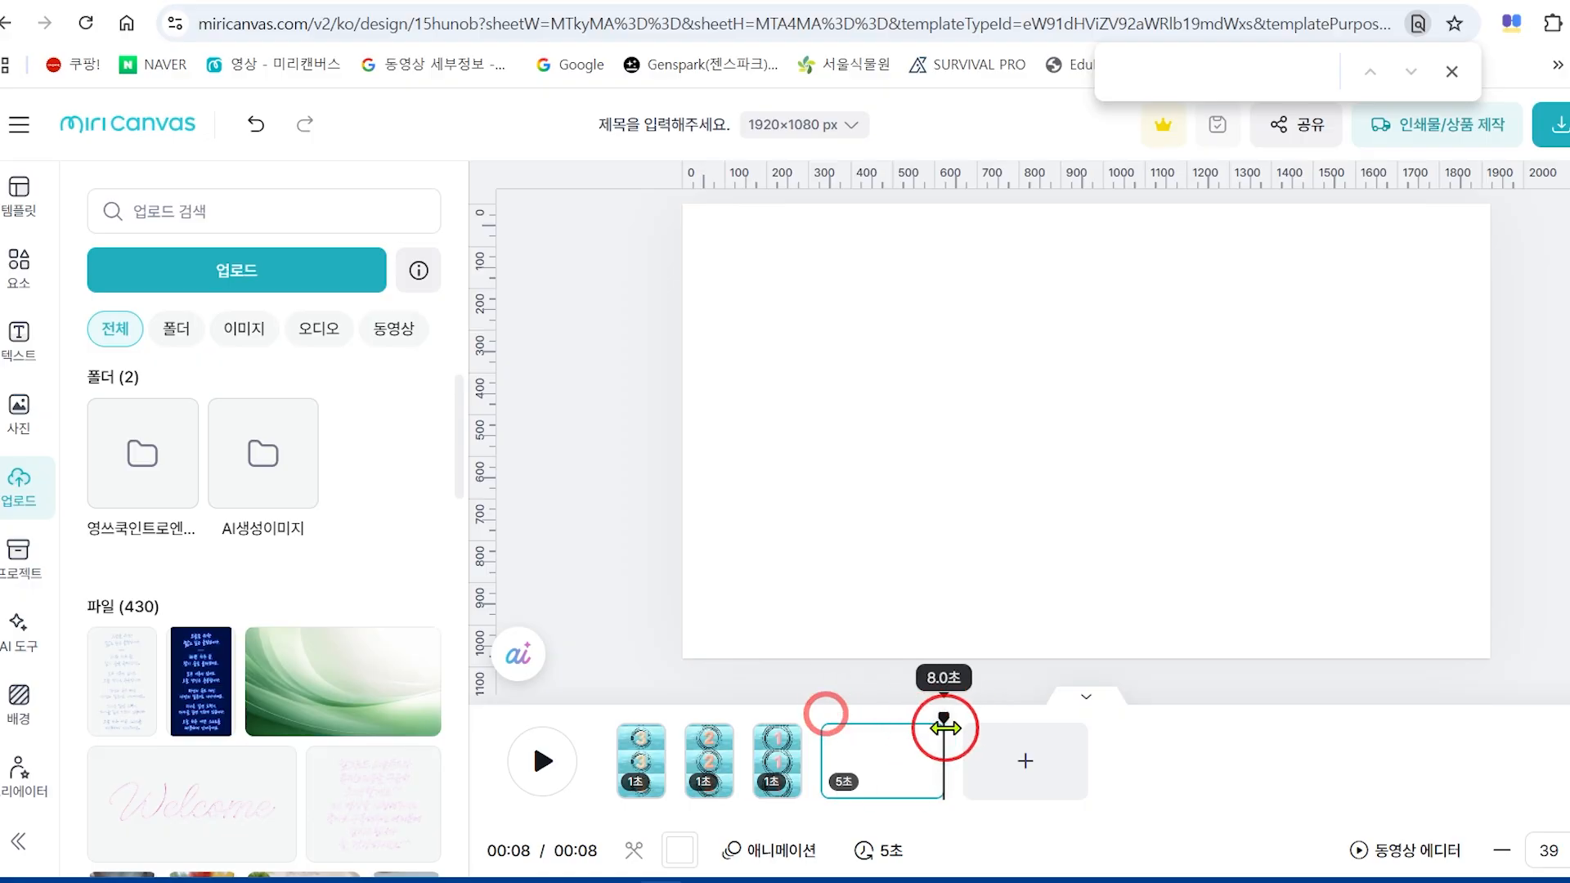
click(1024, 768)
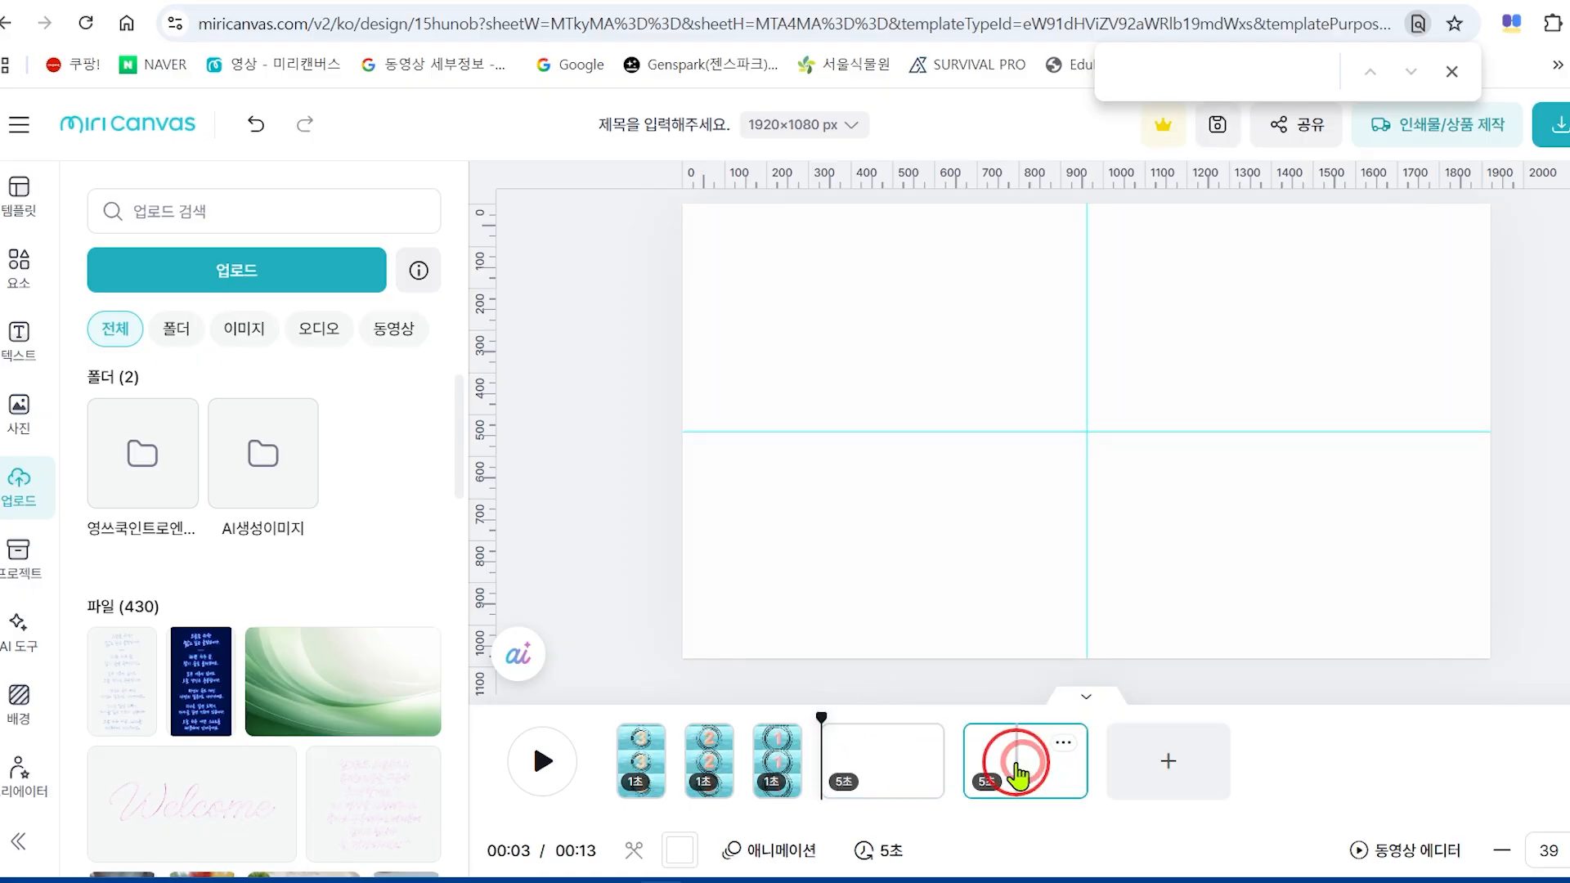
click(1164, 760)
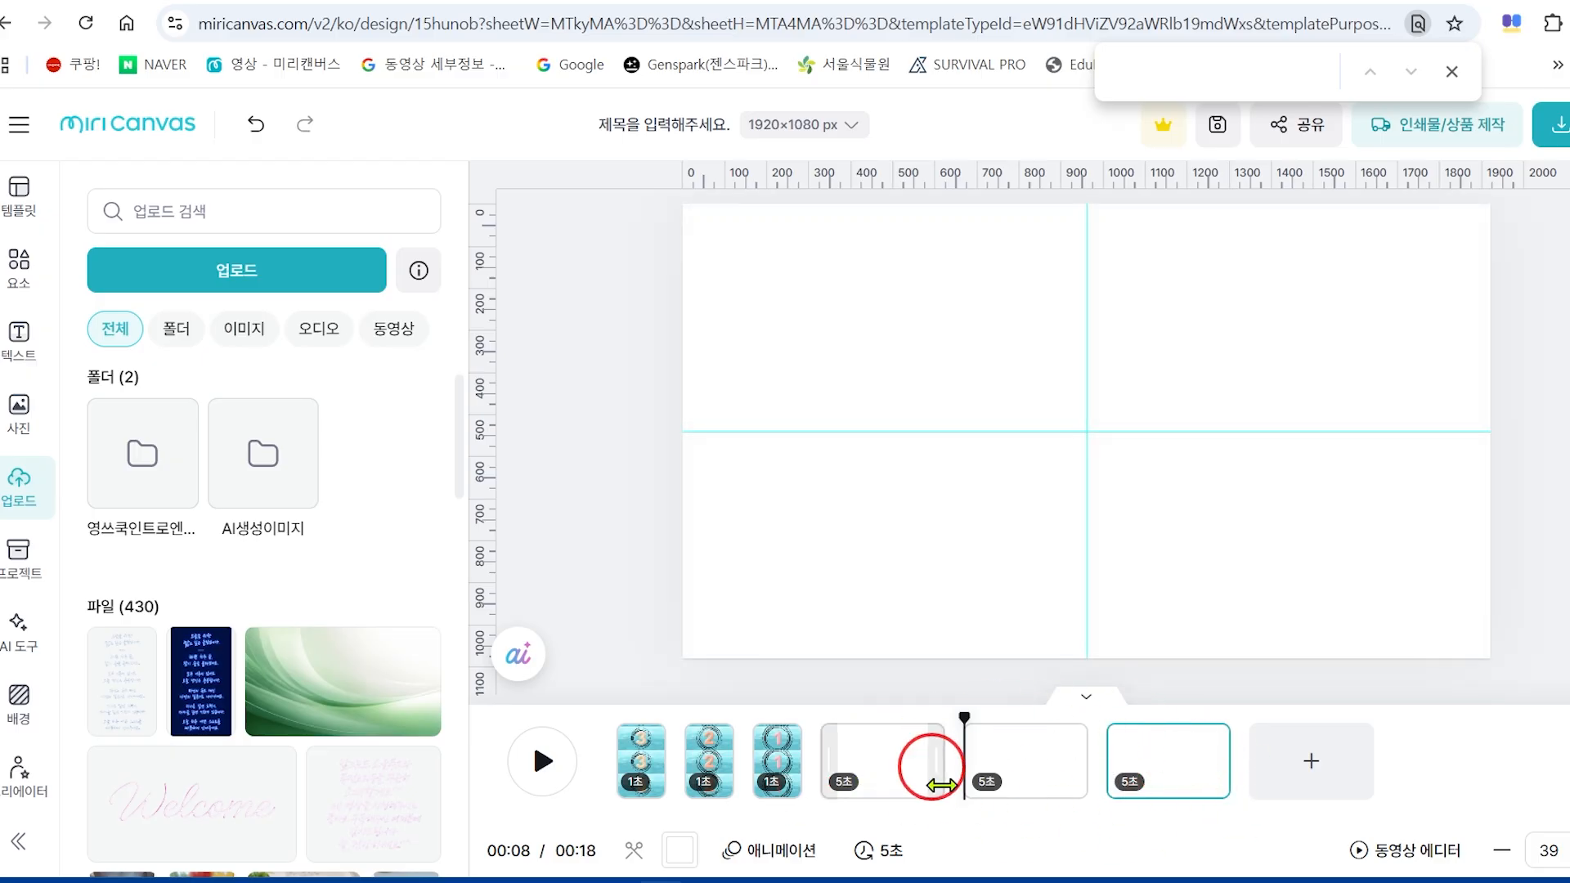
click(1315, 769)
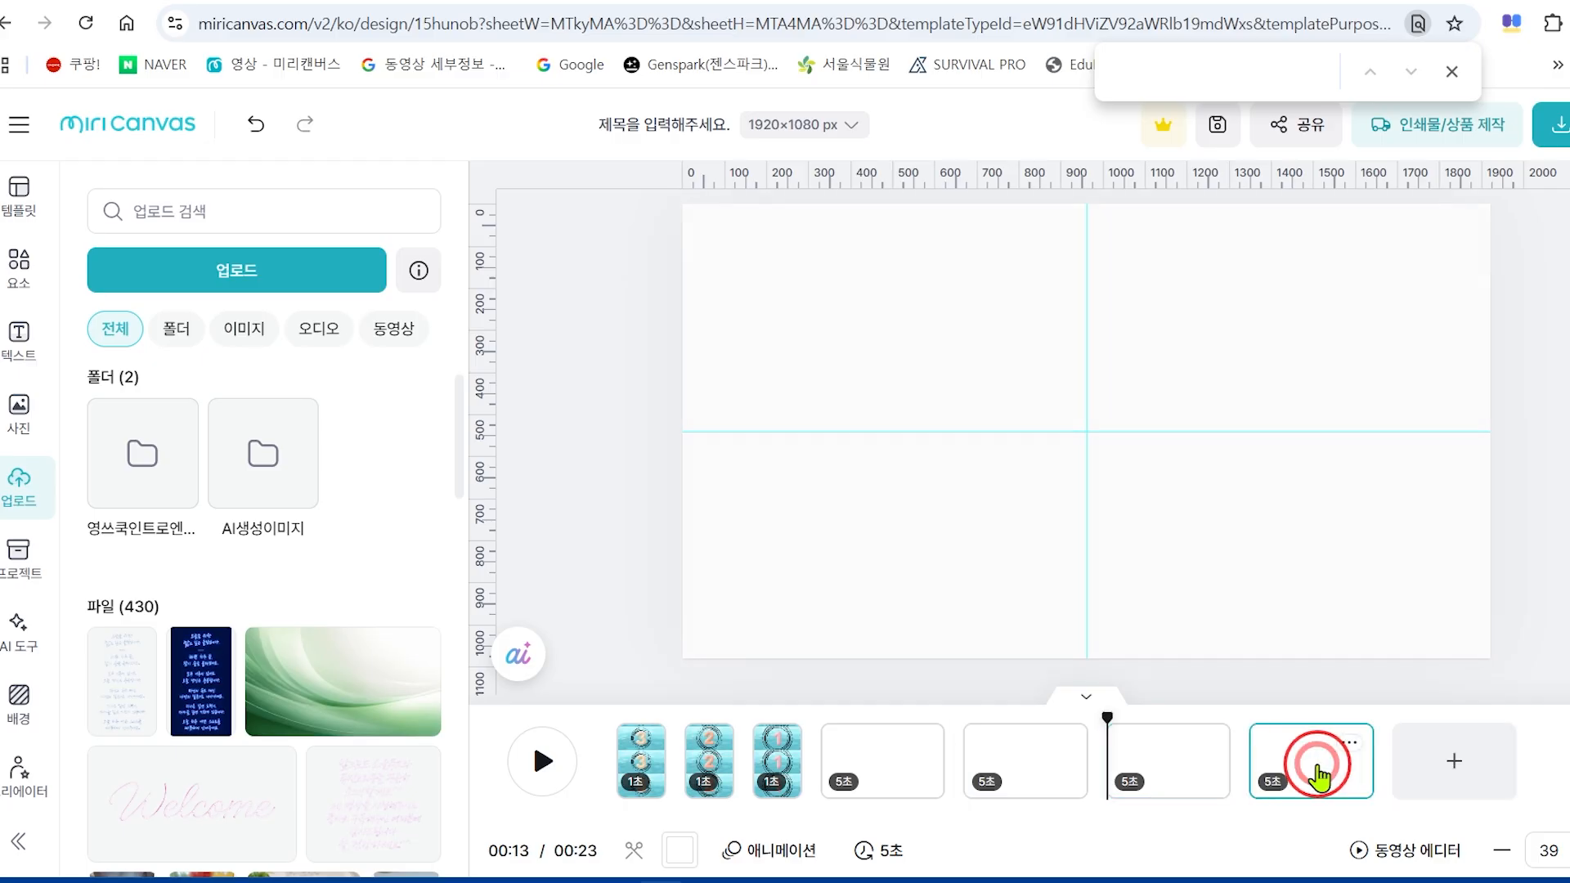
drag(1109, 722, 1254, 724)
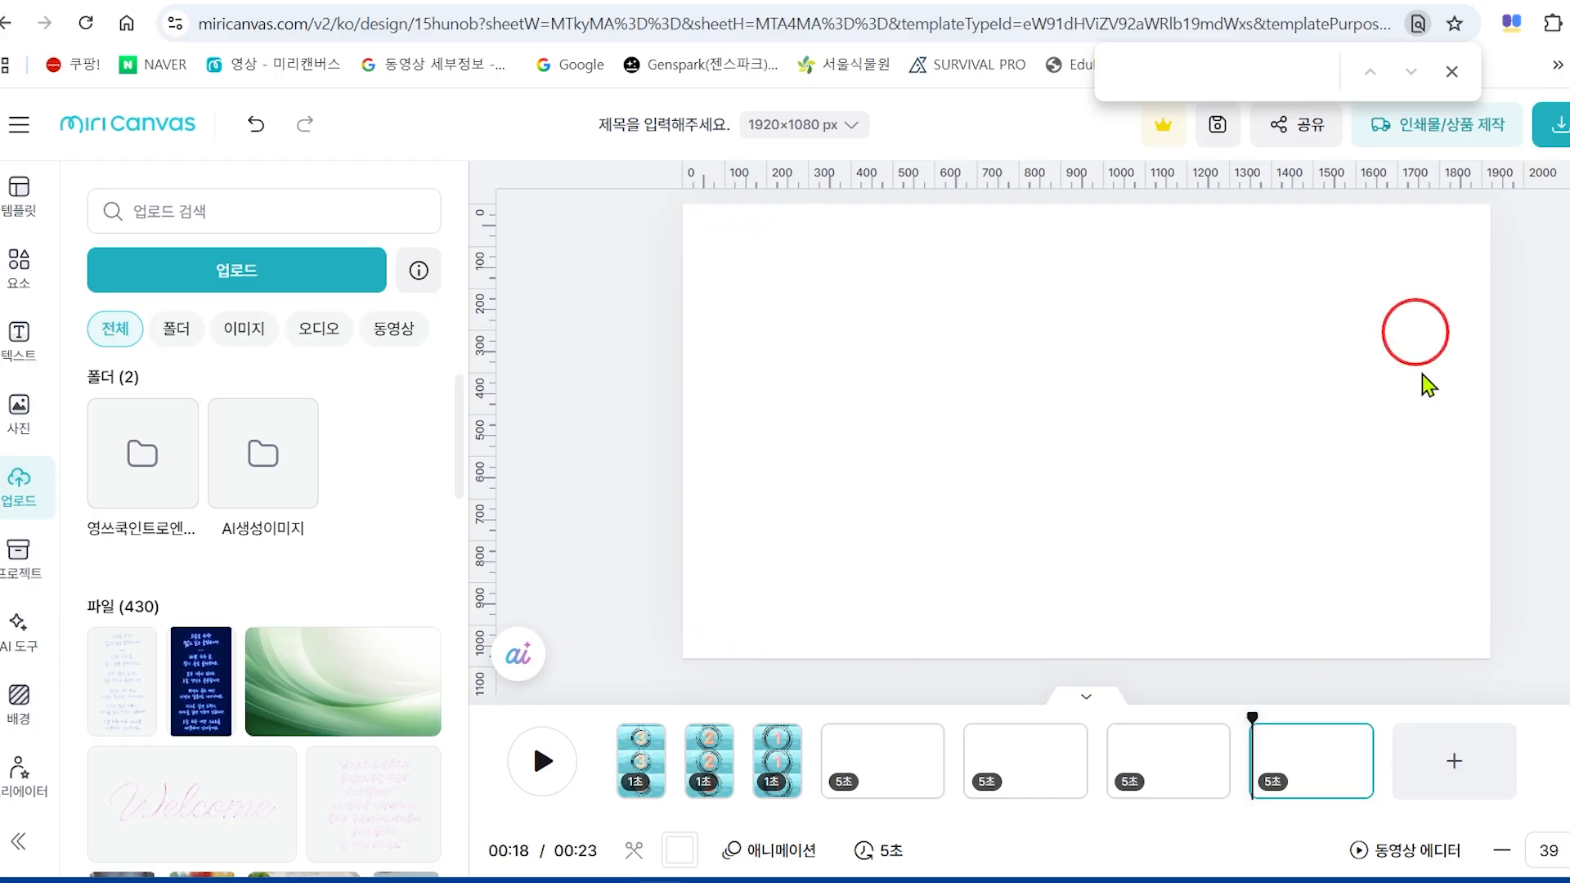
Browse the ready-made text styles for the last page.
click(19, 354)
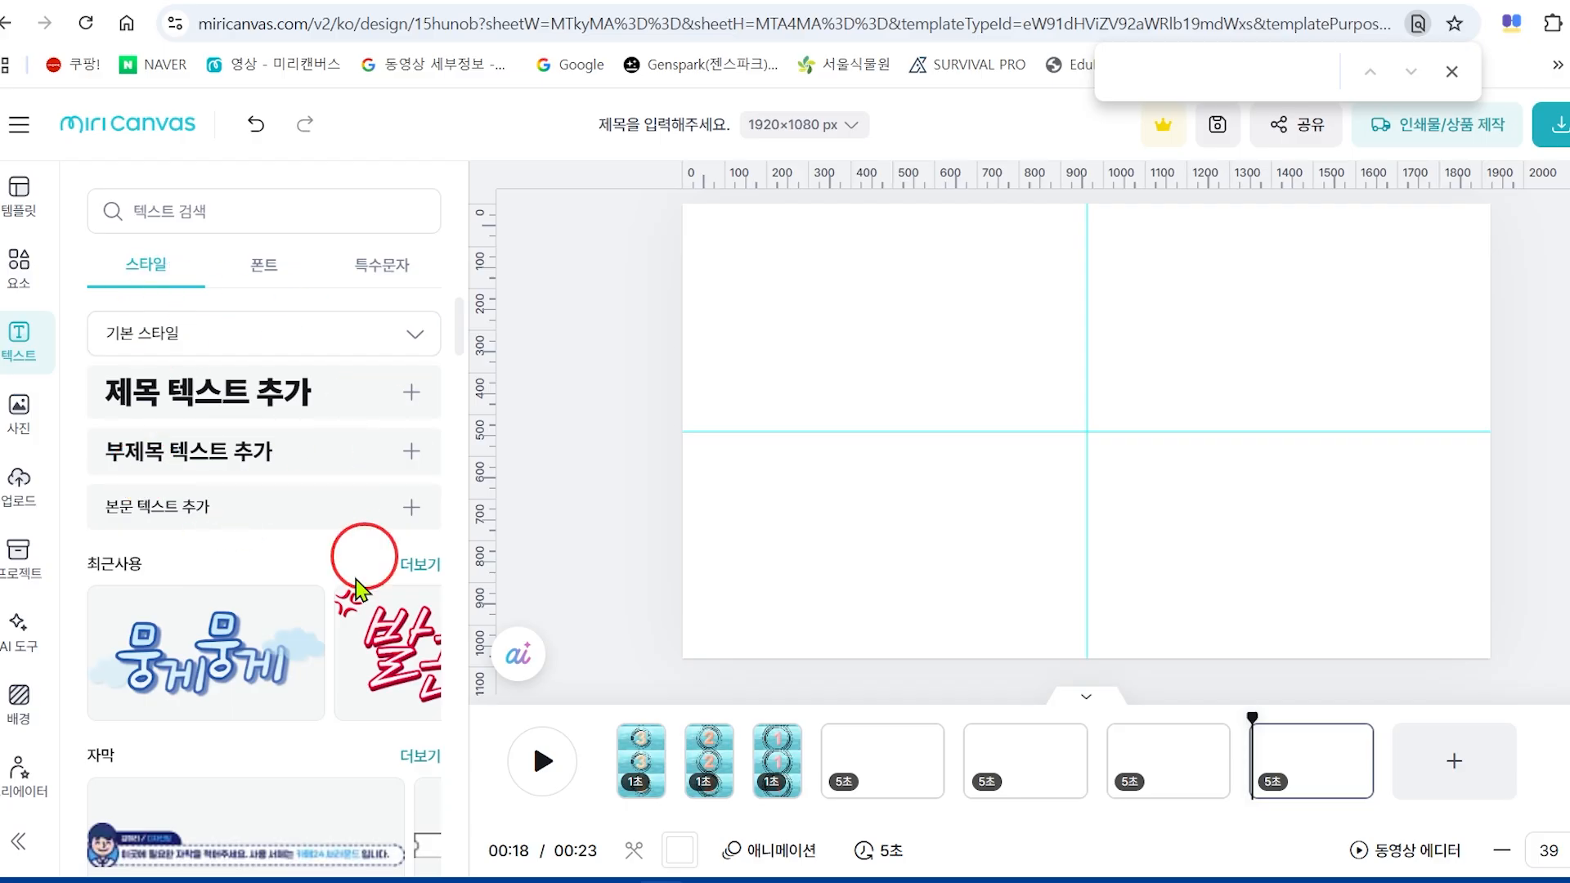
scroll(210, 659, down, 8)
scroll(210, 696, up, 6)
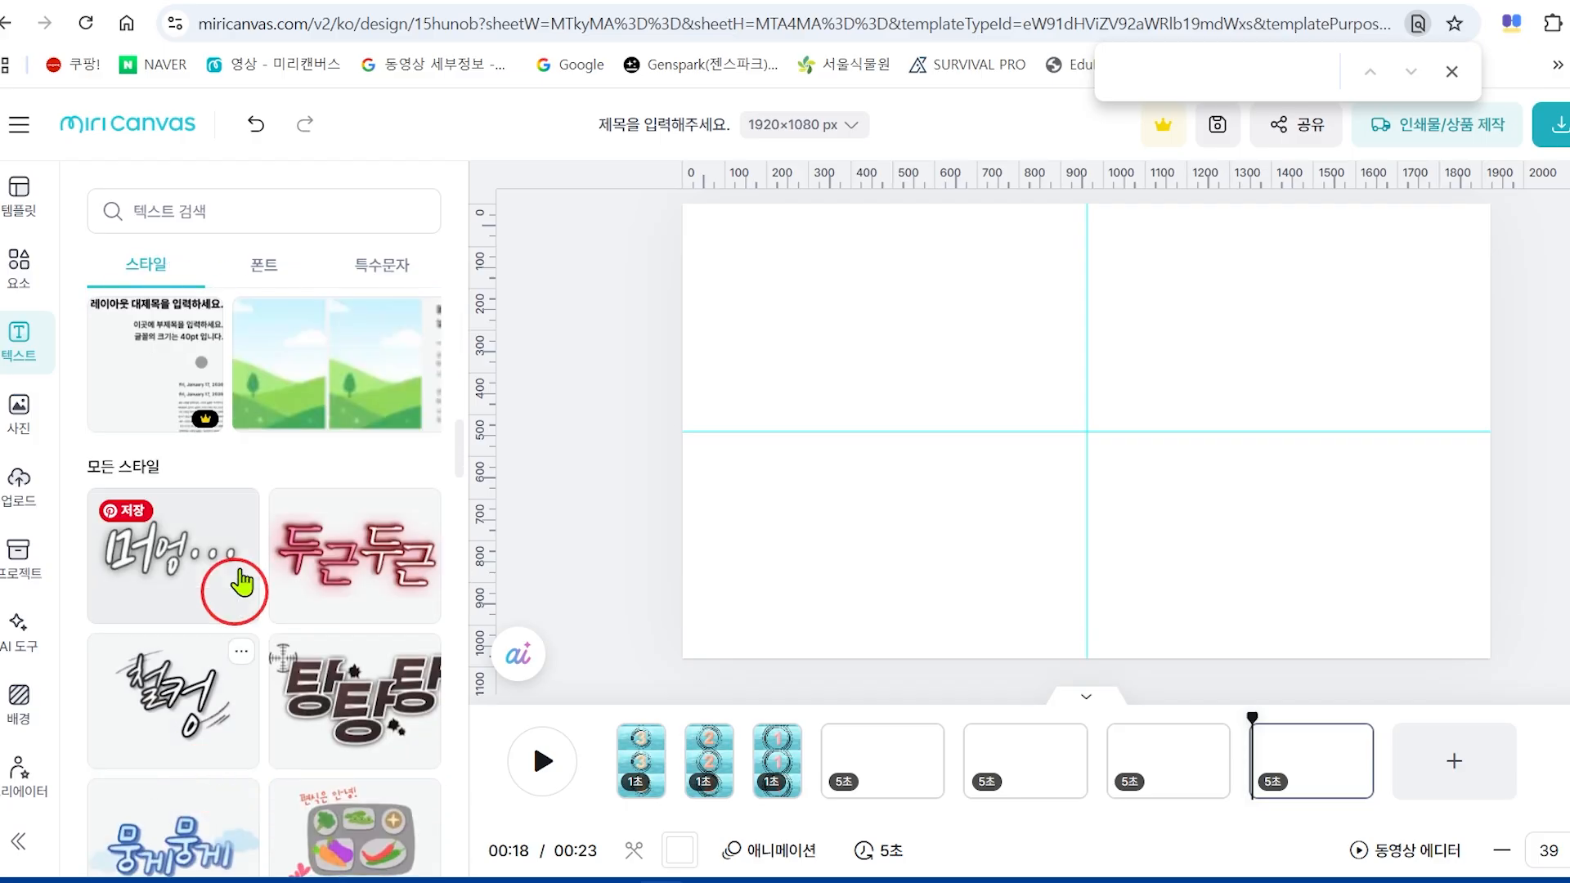
scroll(239, 625, down, 3)
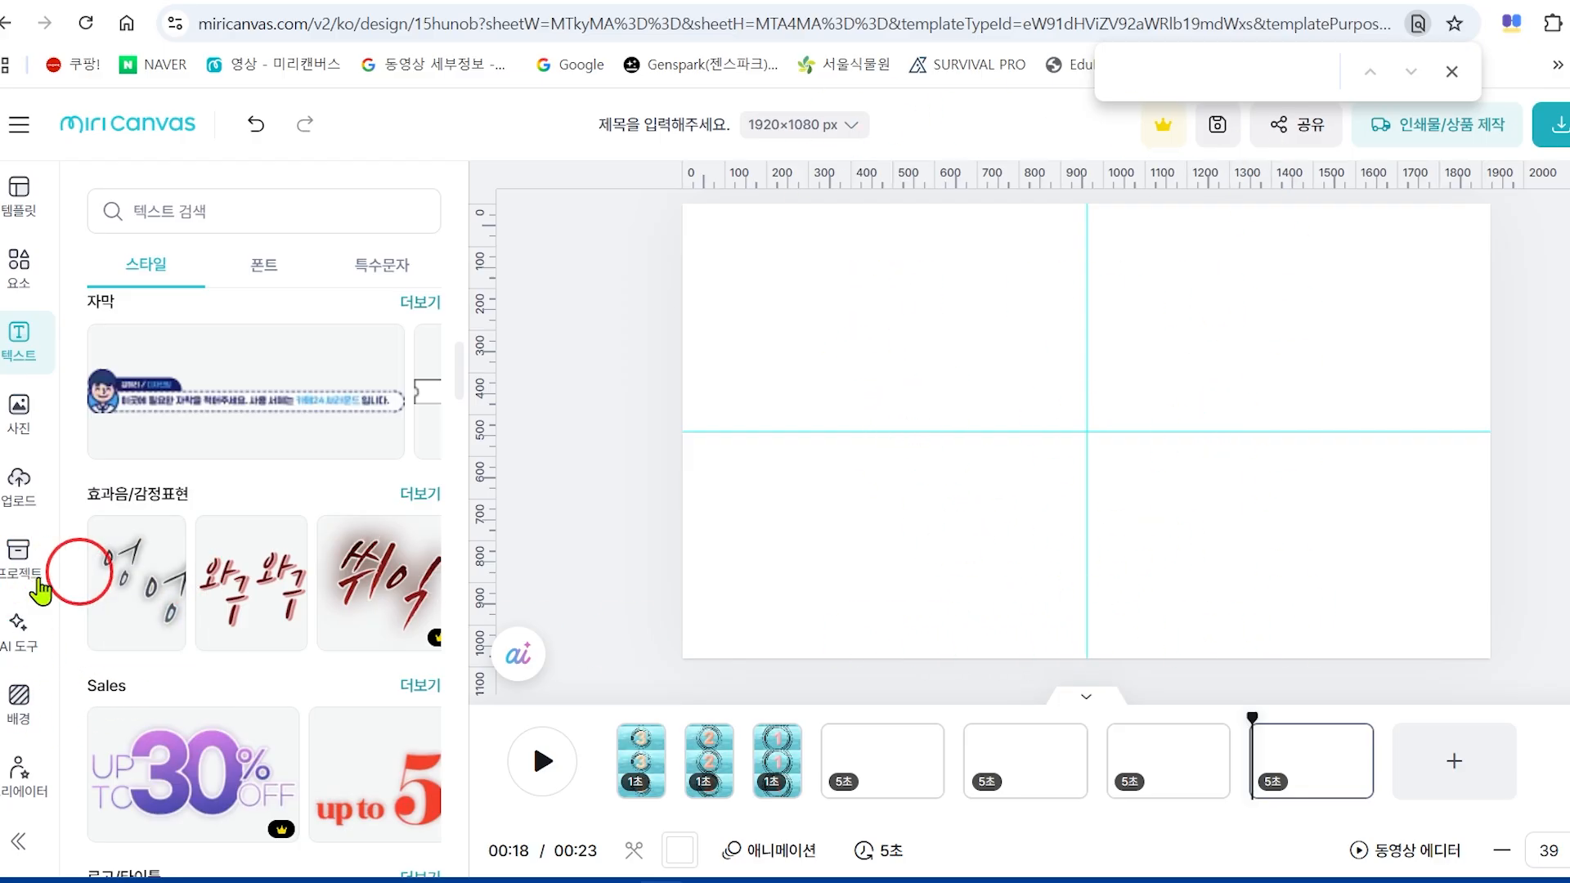
Find the text generator (텍스트 만들기) among the AI tools and open it.
click(29, 651)
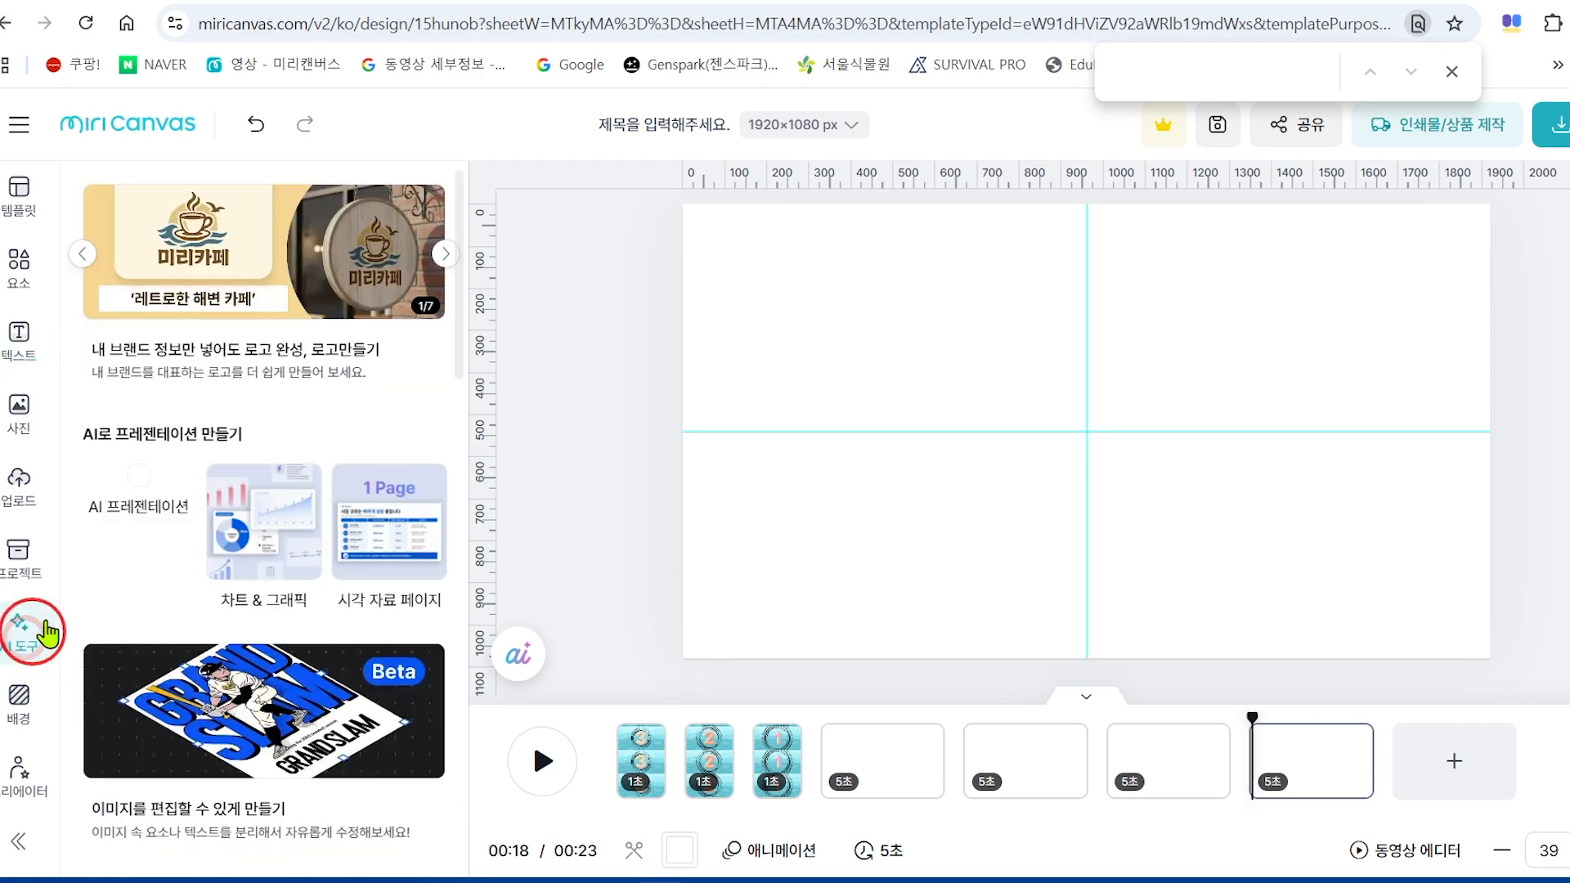
scroll(315, 563, down, 2)
scroll(315, 563, down, 6)
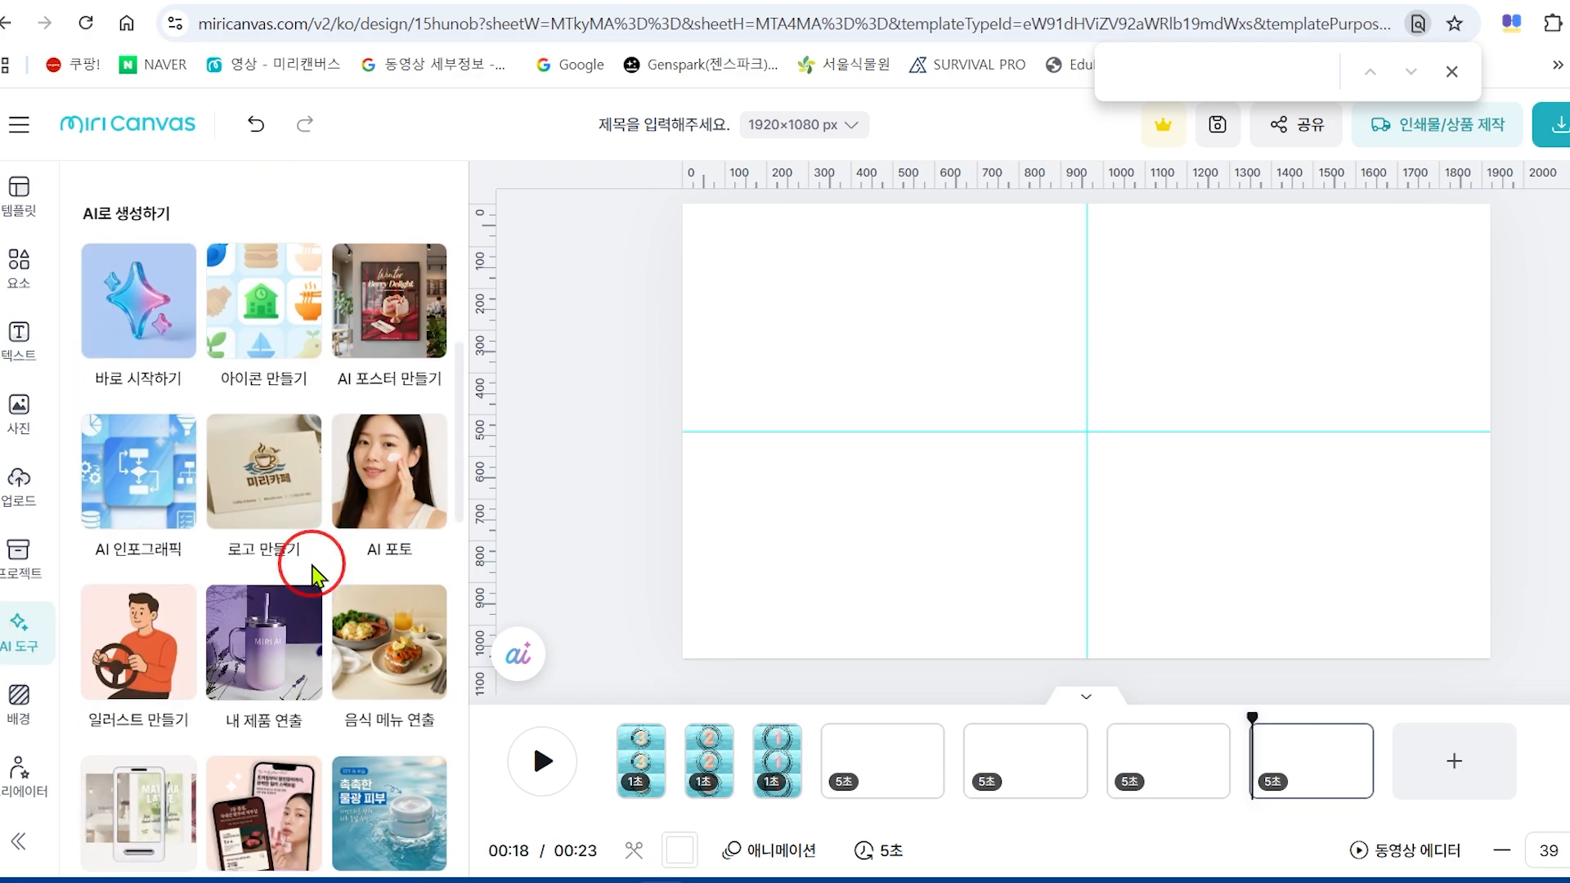
scroll(318, 577, down, 1)
scroll(315, 576, down, 7)
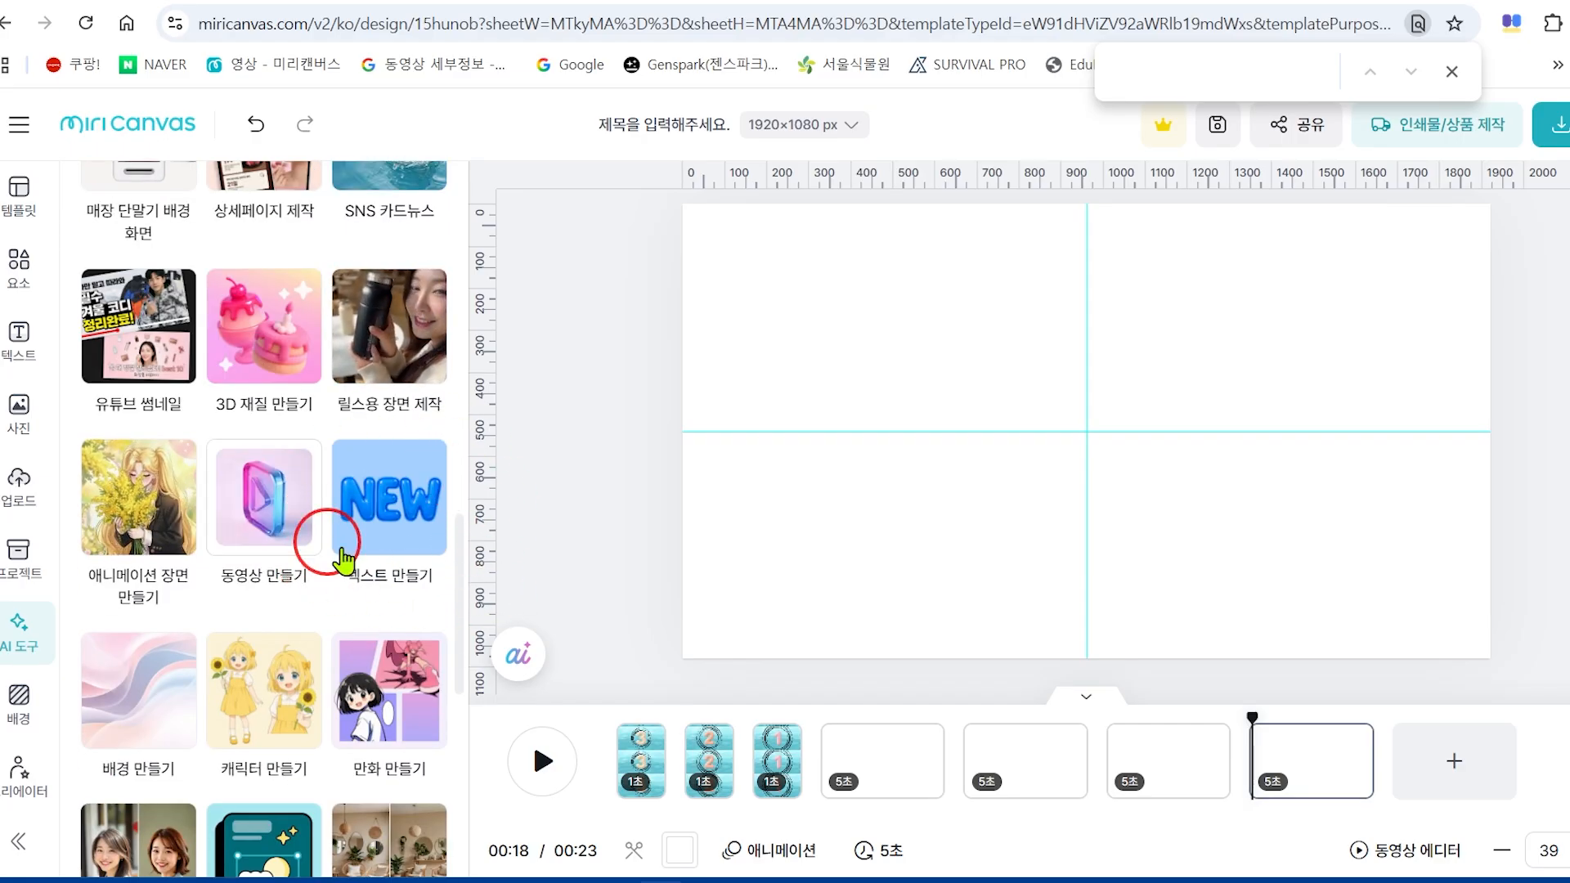
click(403, 514)
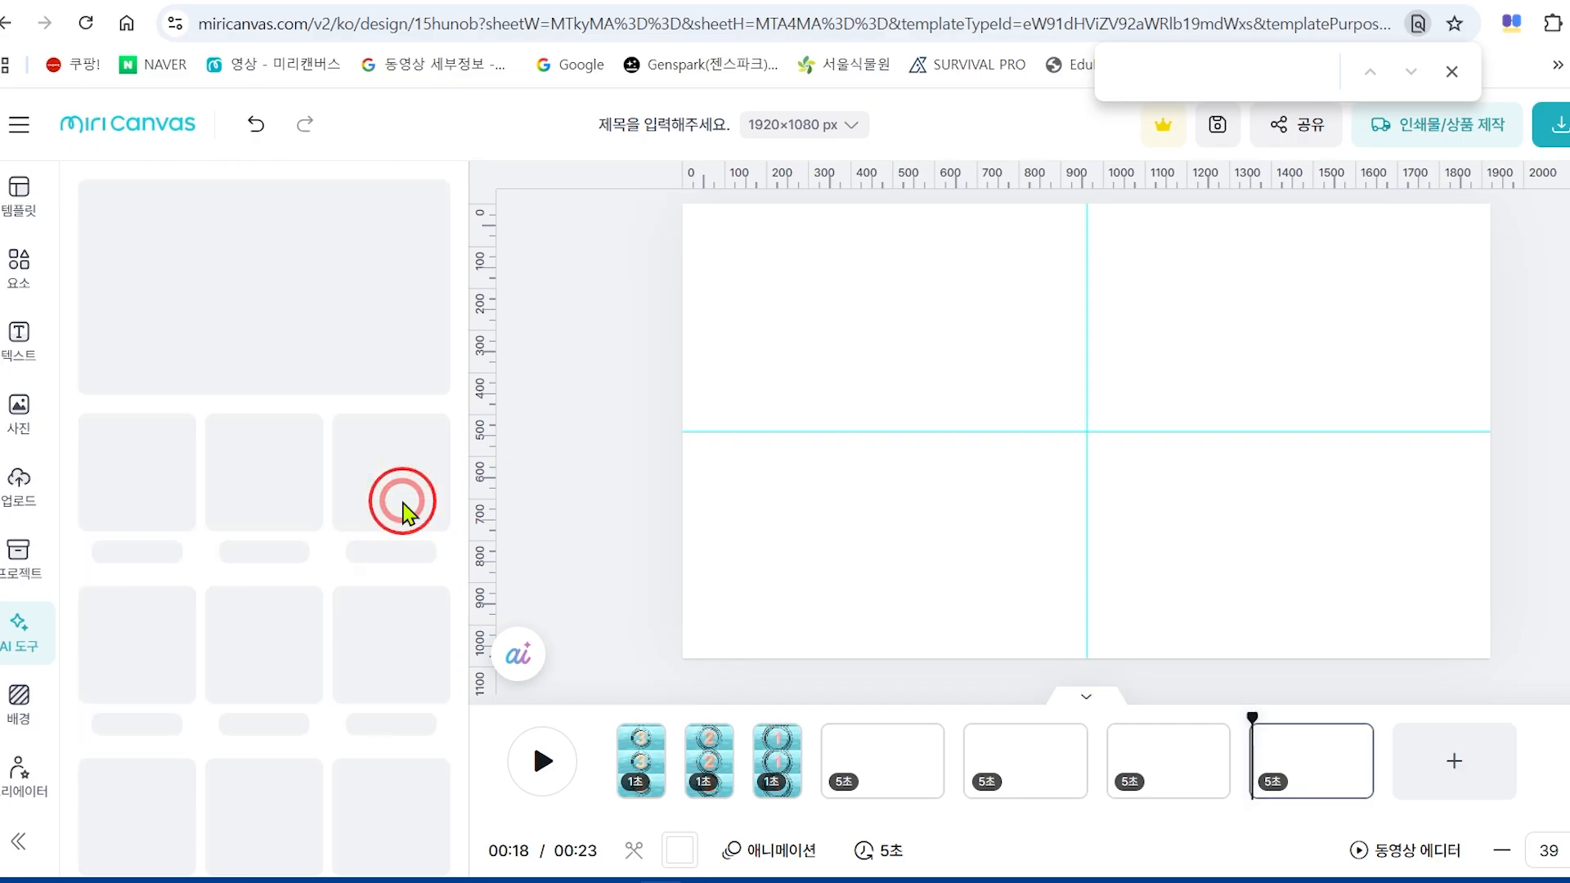
click(172, 548)
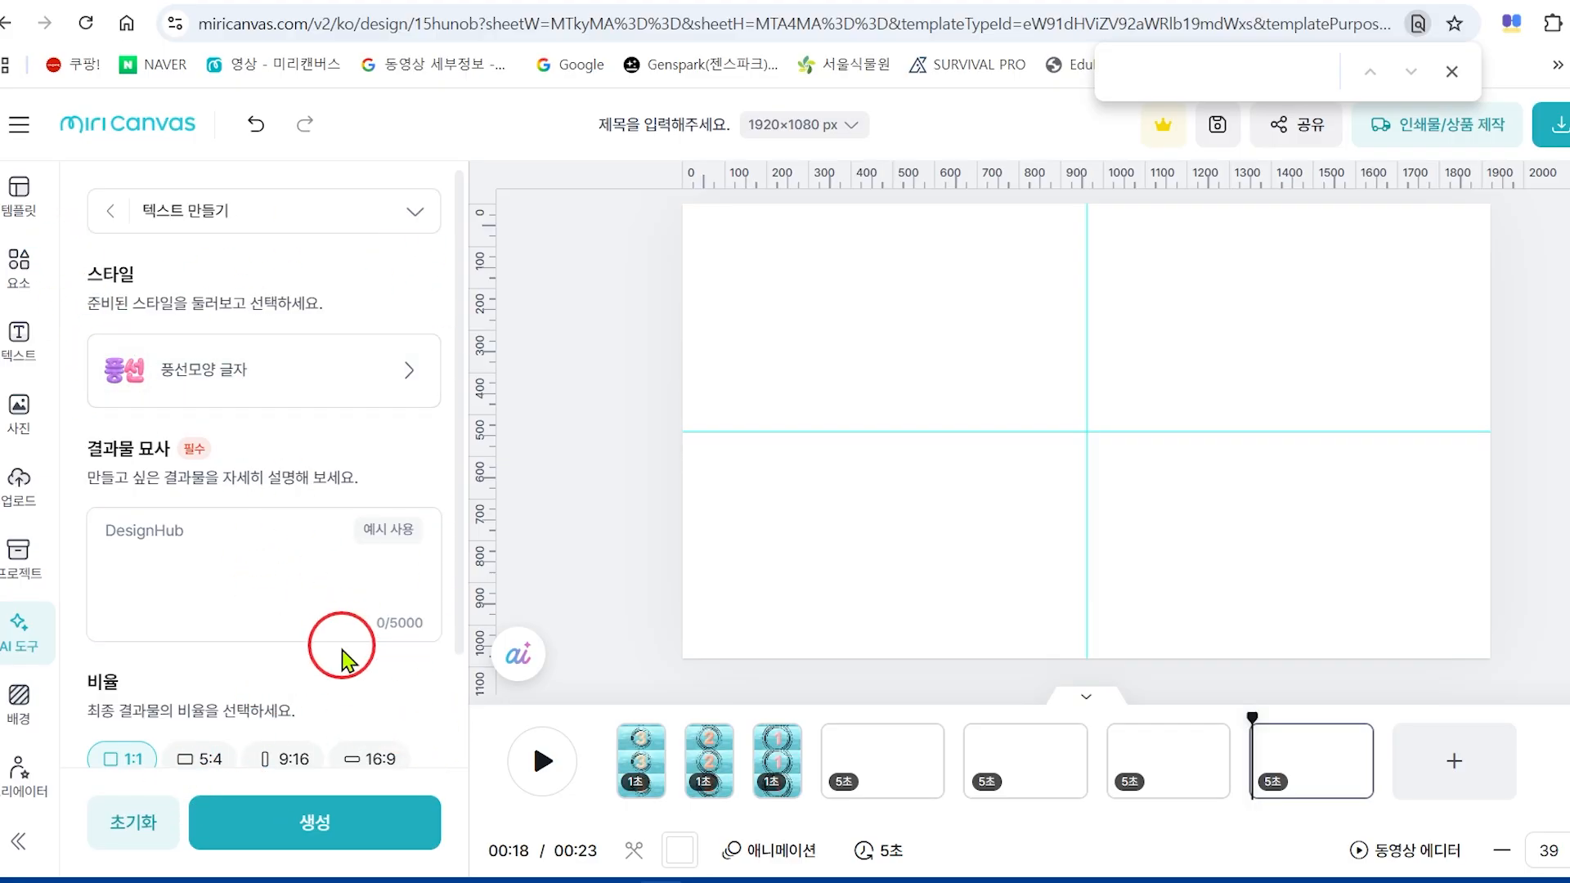
Review the text generator's description and aspect-ratio settings and open its list of lettering styles.
scroll(342, 697, down, 2)
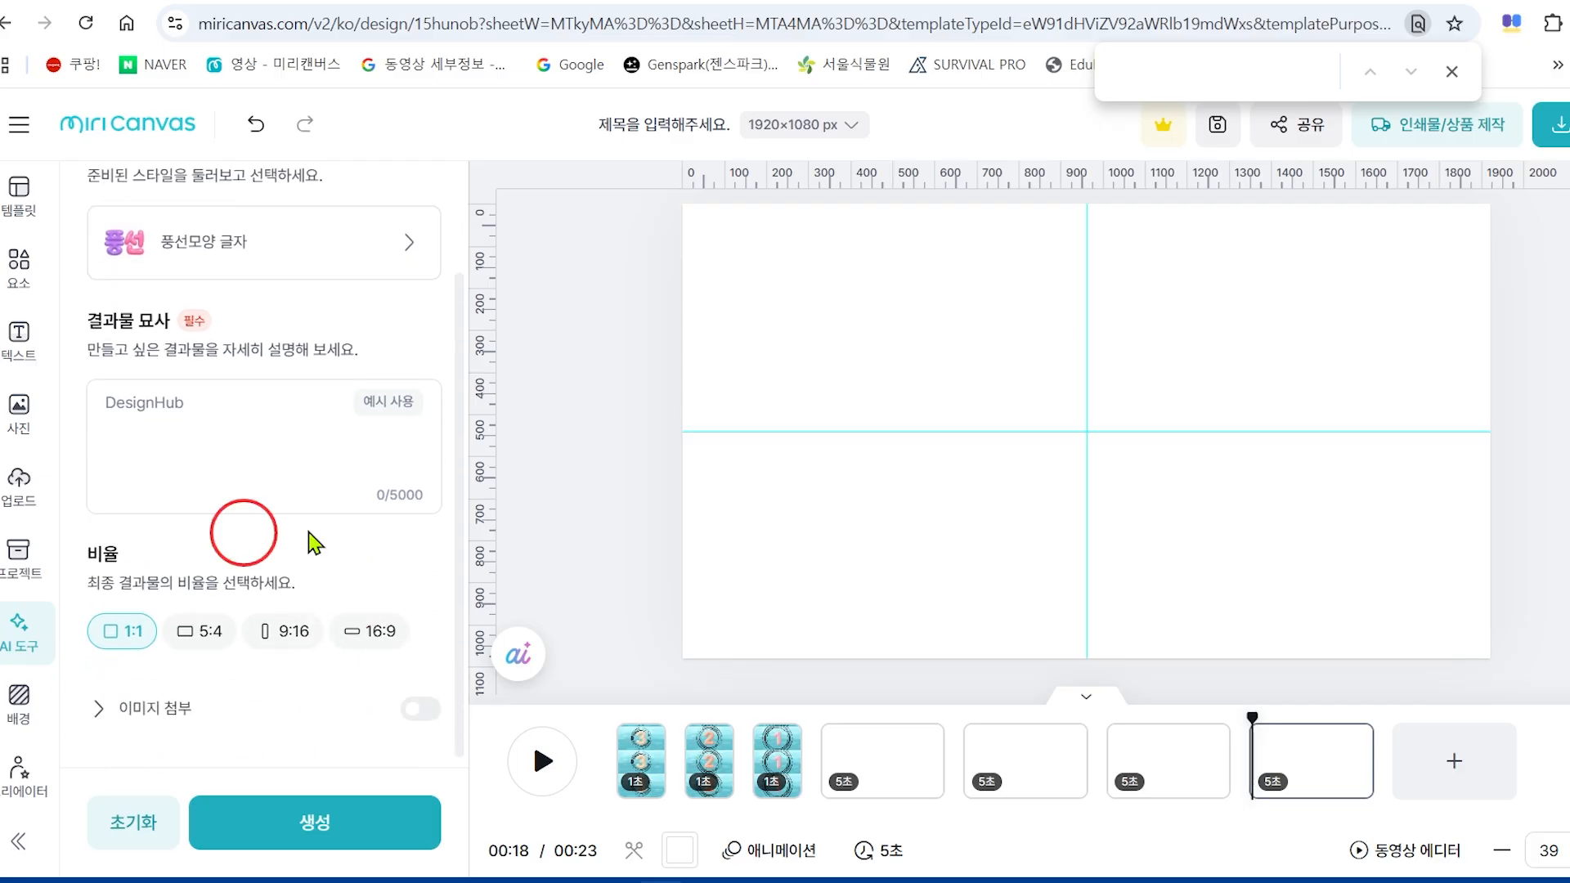
scroll(294, 618, up, 2)
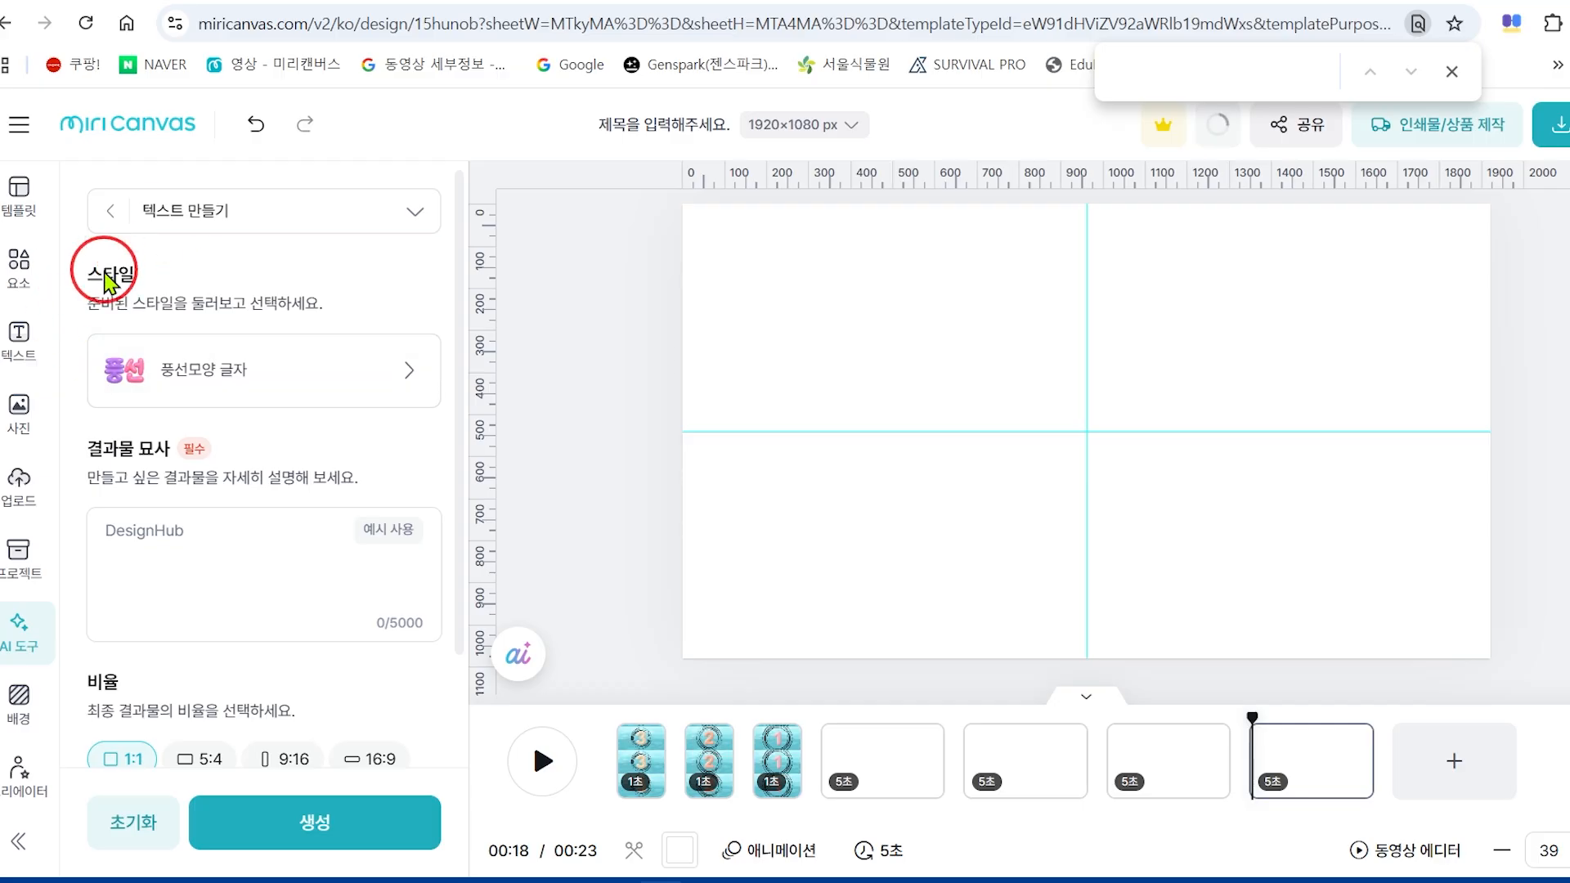
click(215, 609)
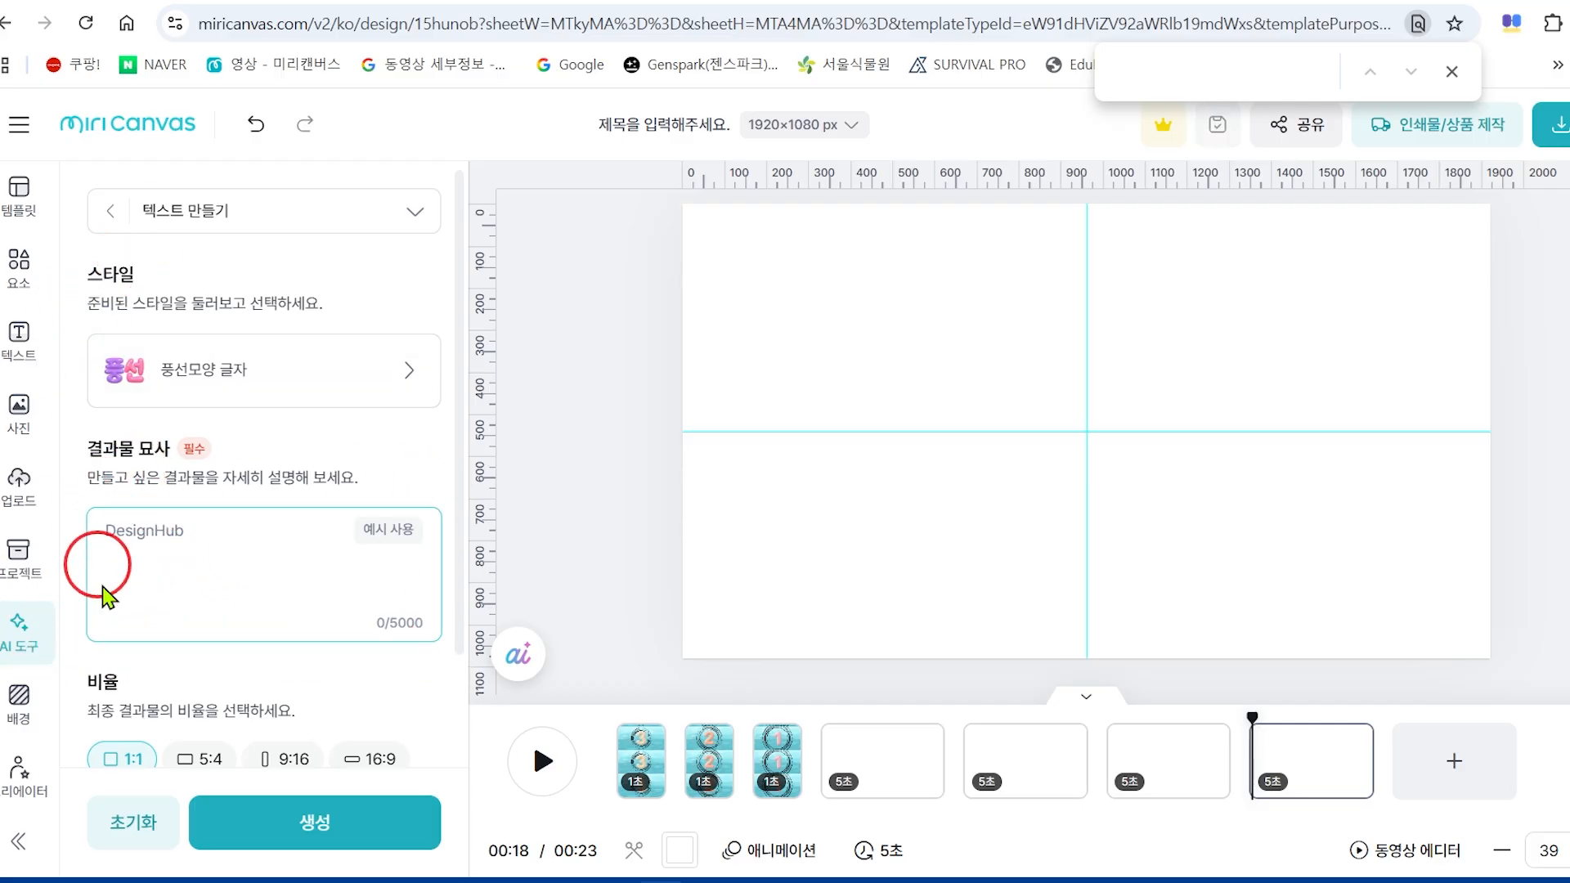
scroll(307, 720, down, 1)
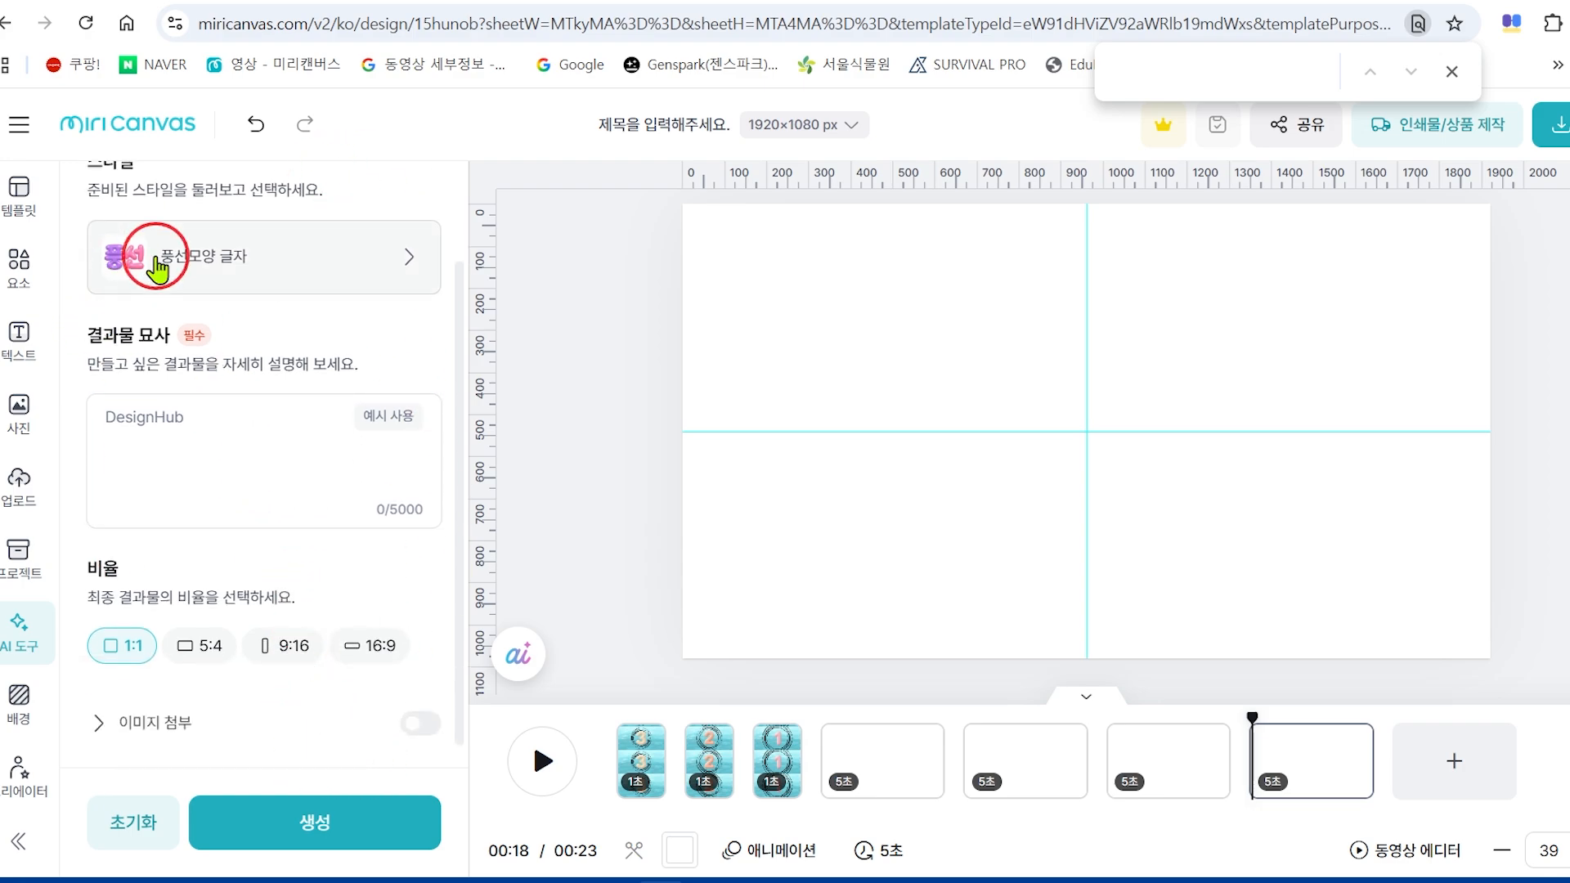
scroll(144, 332, up, 1)
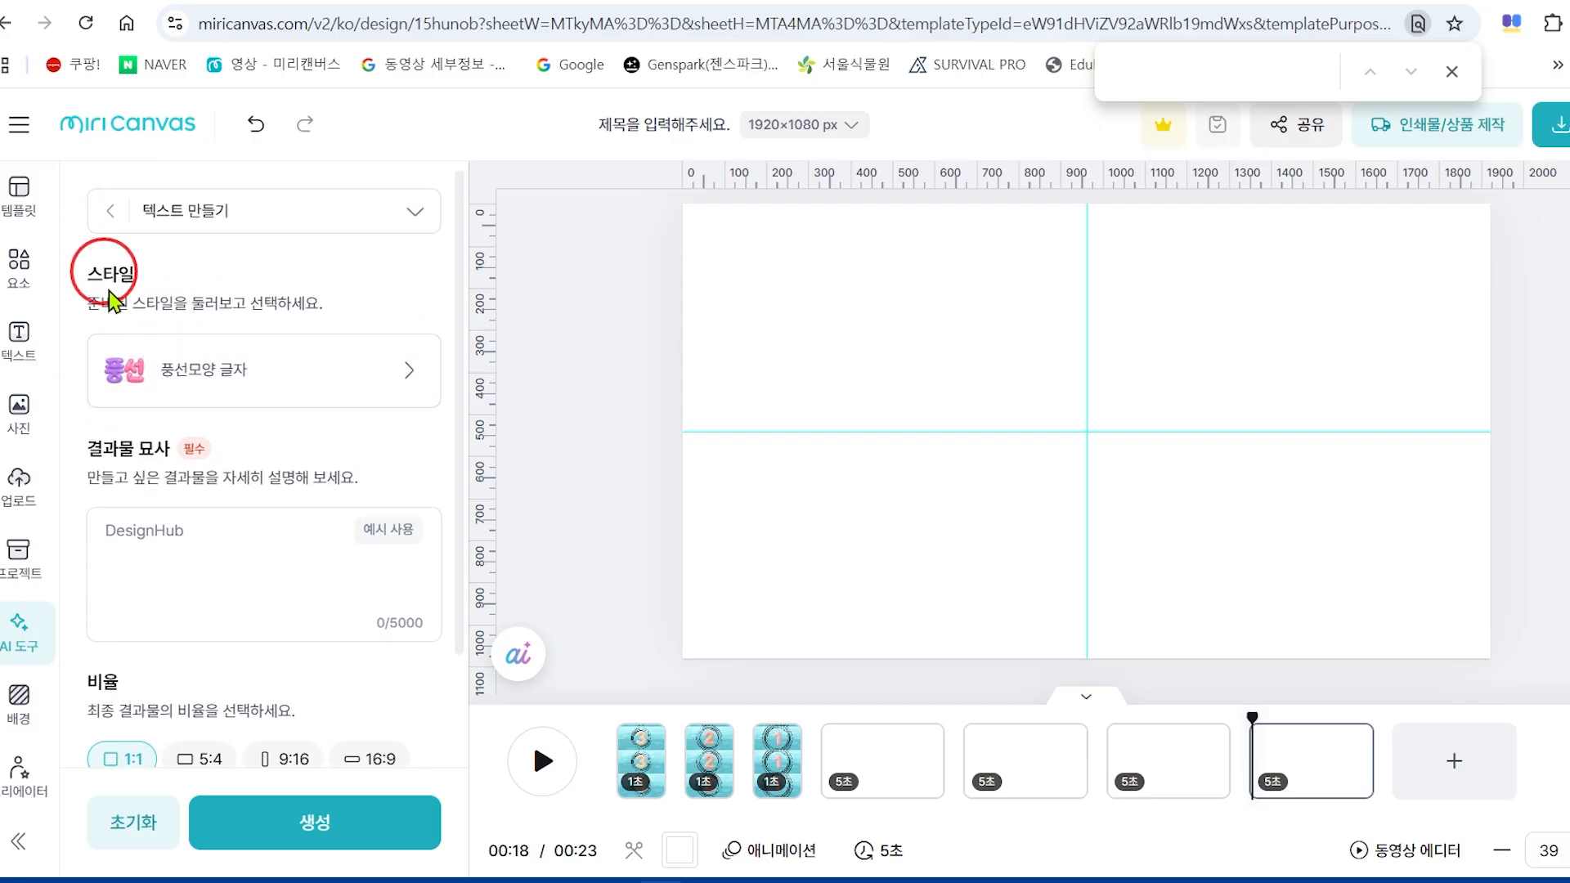
click(405, 375)
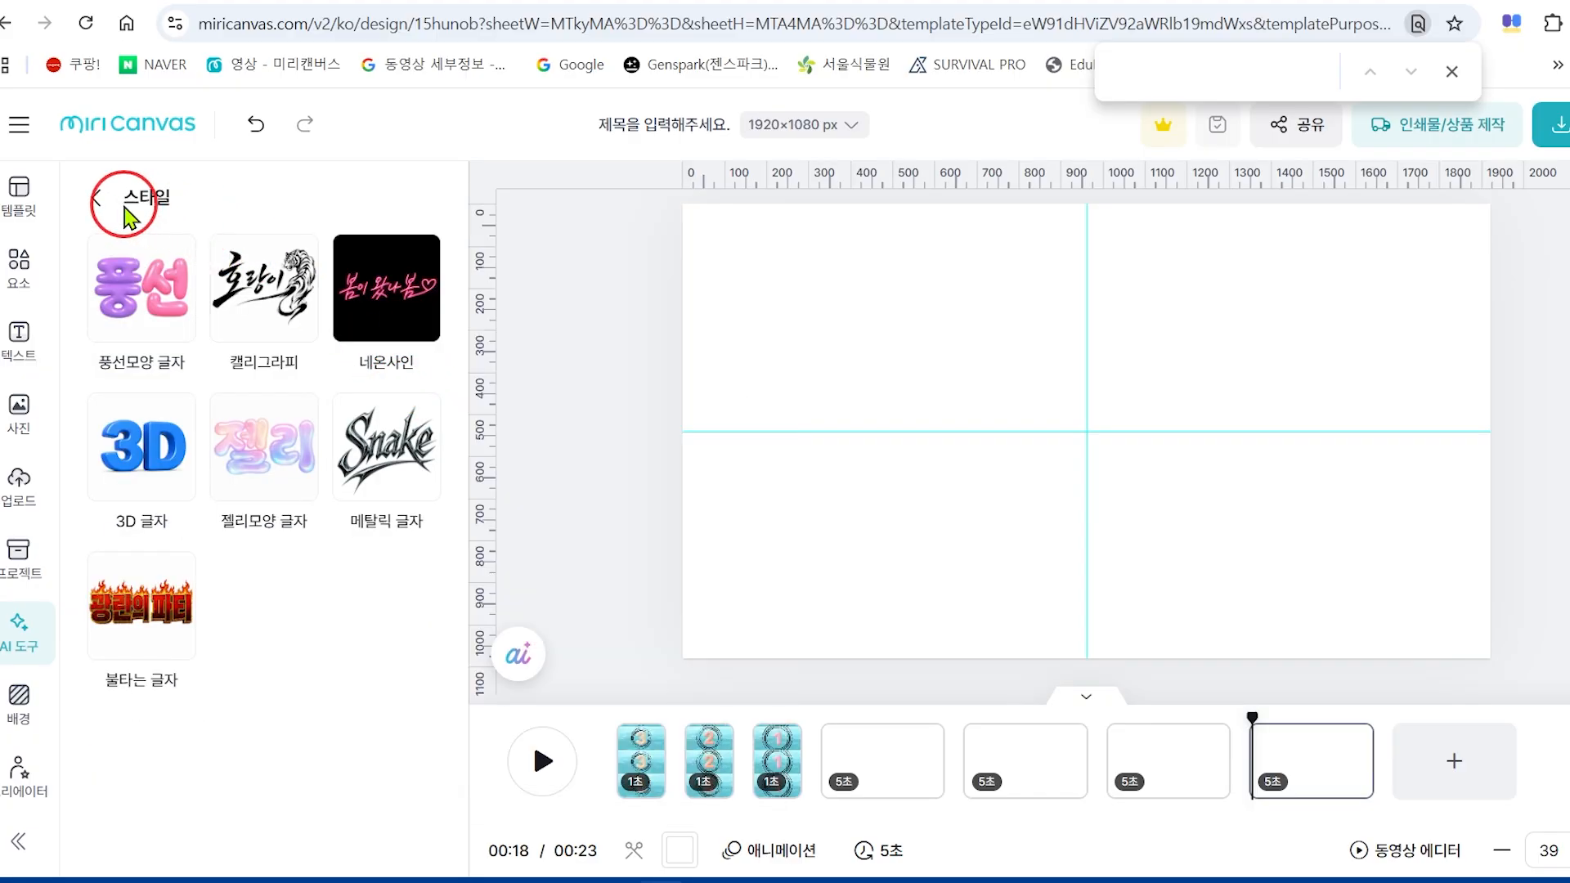
mouse_move(368, 274)
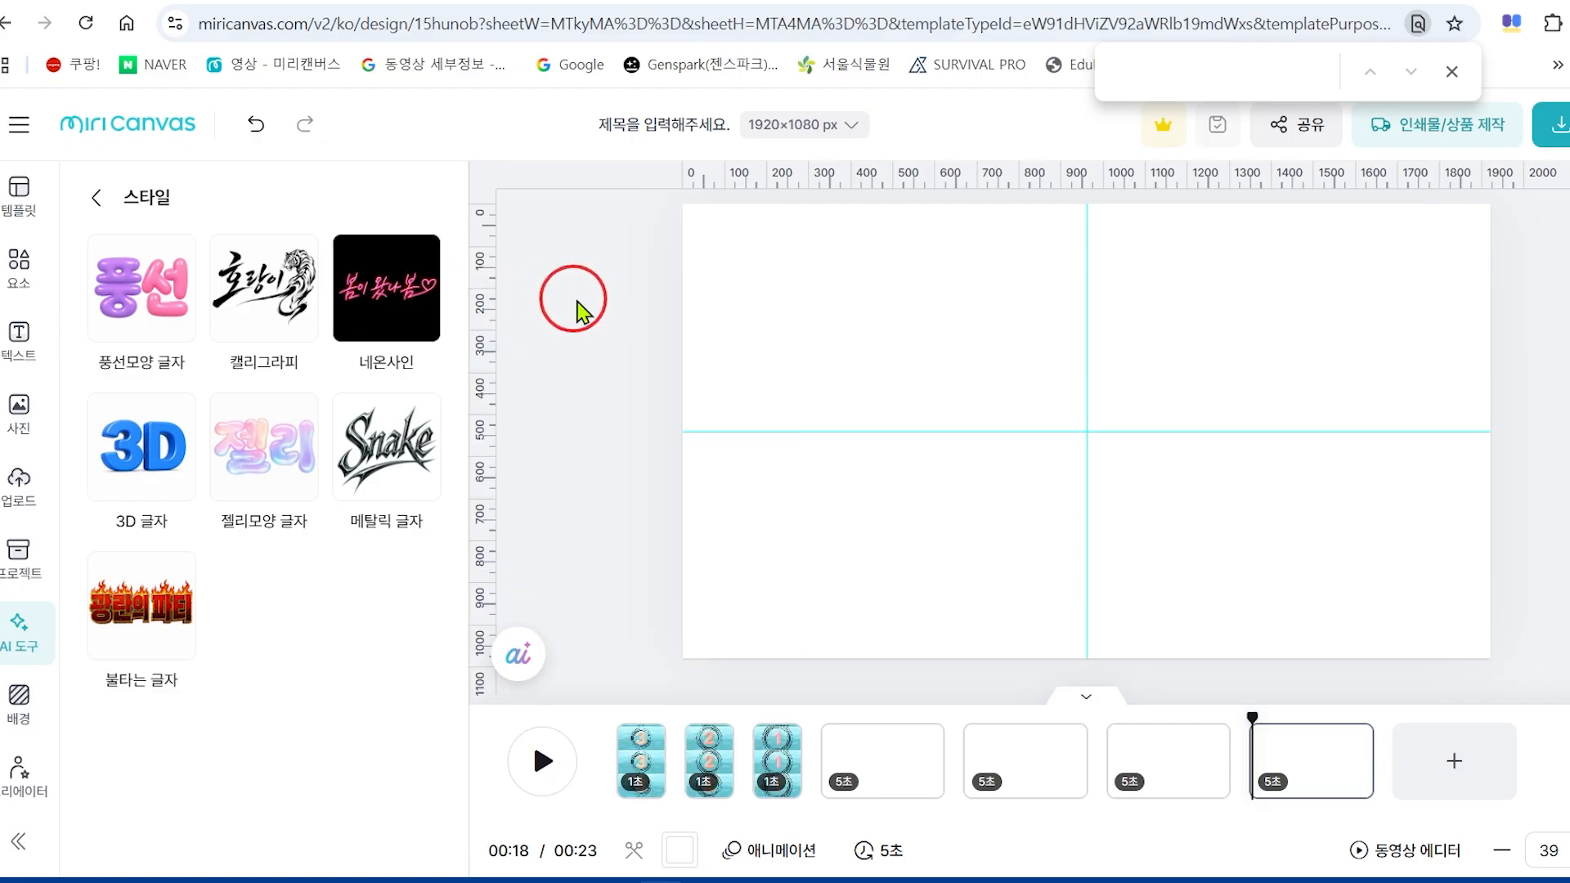
Choose the neon sign (네온사인) style and enter the description "앞으로도 소울푸드와 퓨전요리등을 꾸준히 소개할게요^^ 제 영상을 시청새주시고 좋아요 구독해주신 여러분께 감사드려요 늘 건강하세요^^".
click(387, 307)
click(119, 536)
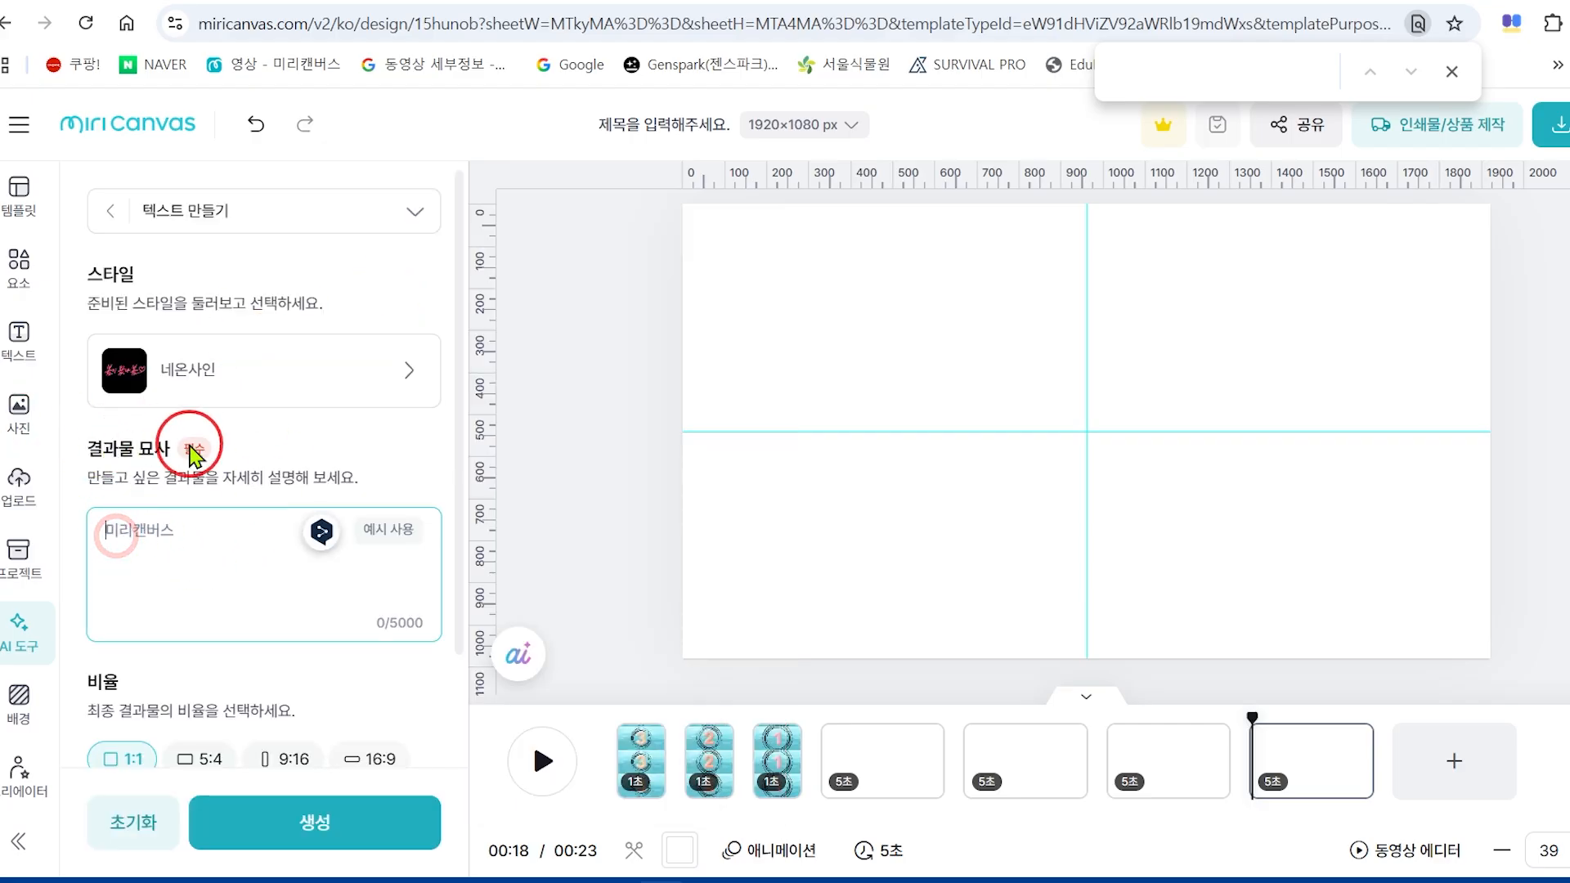
click(116, 531)
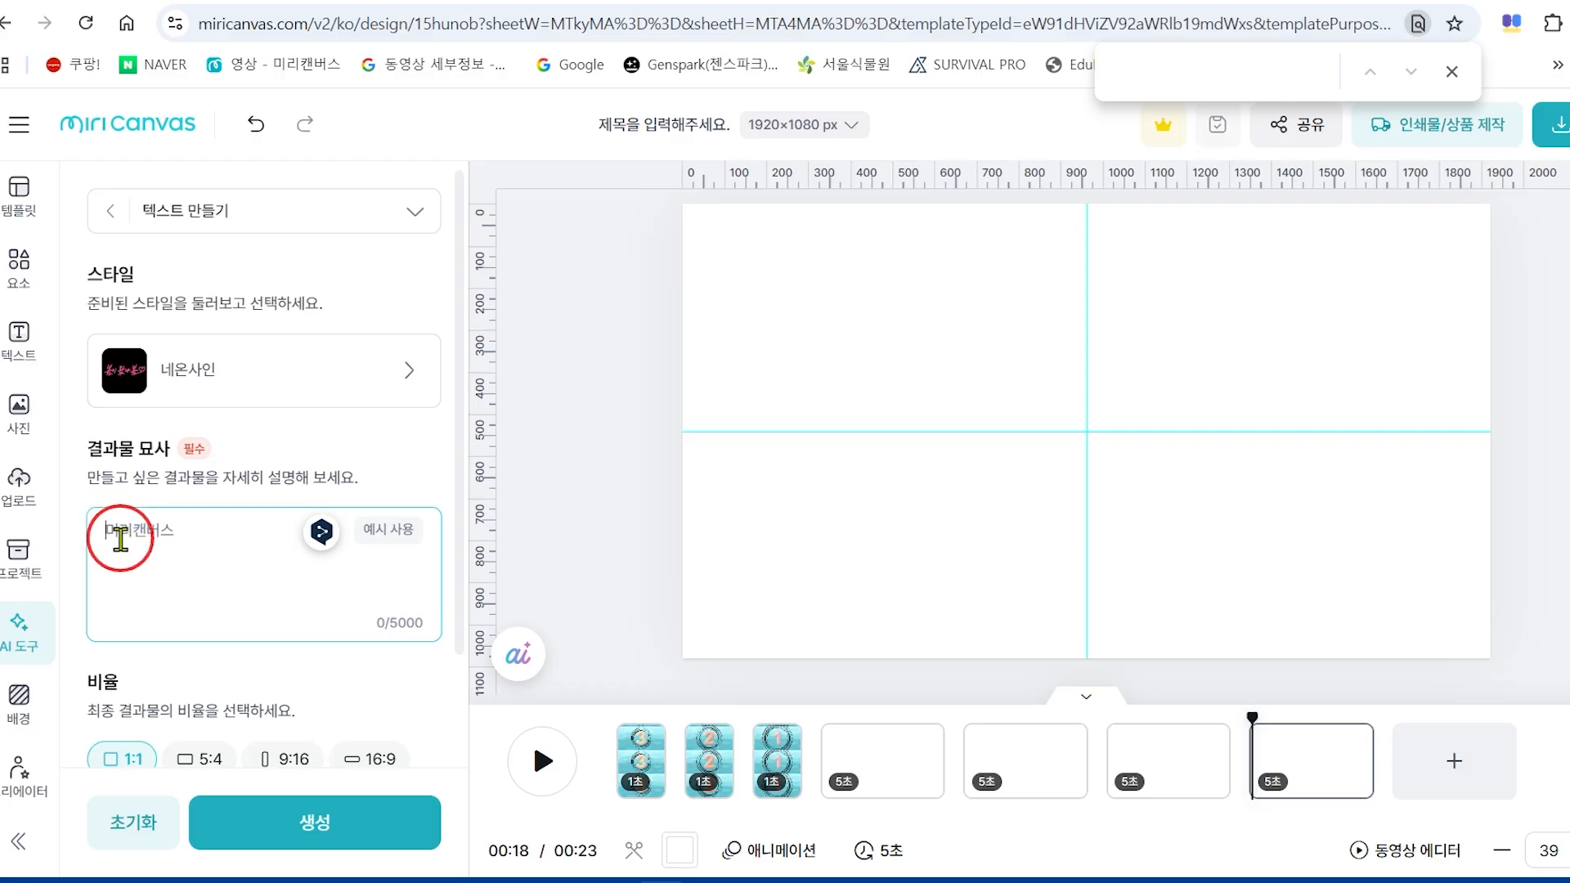
click(121, 533)
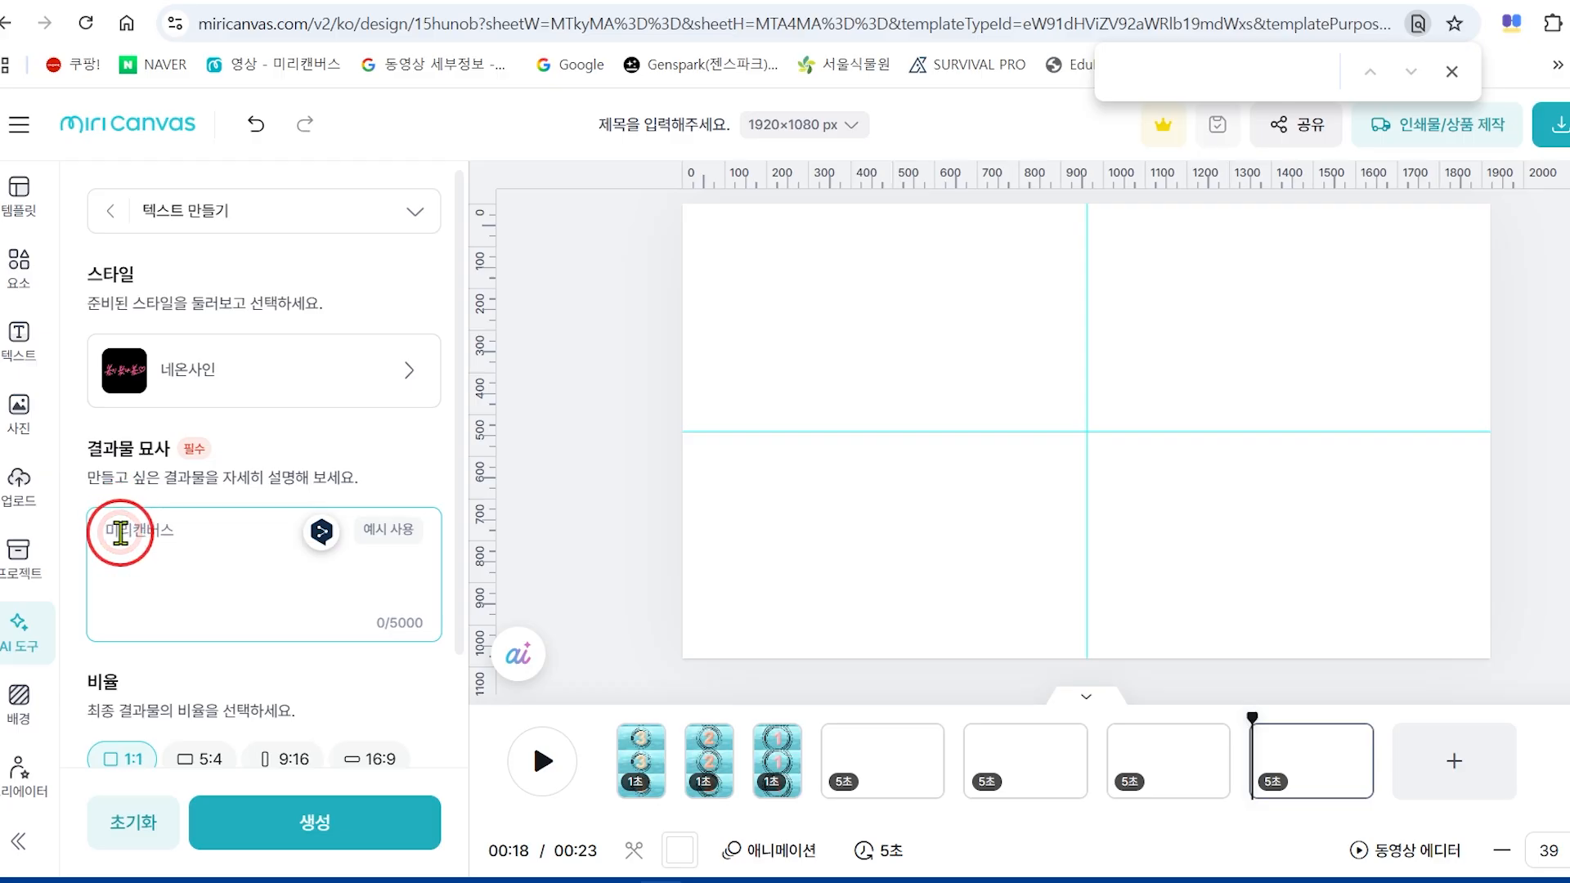
text(이로드 소울푸드와)
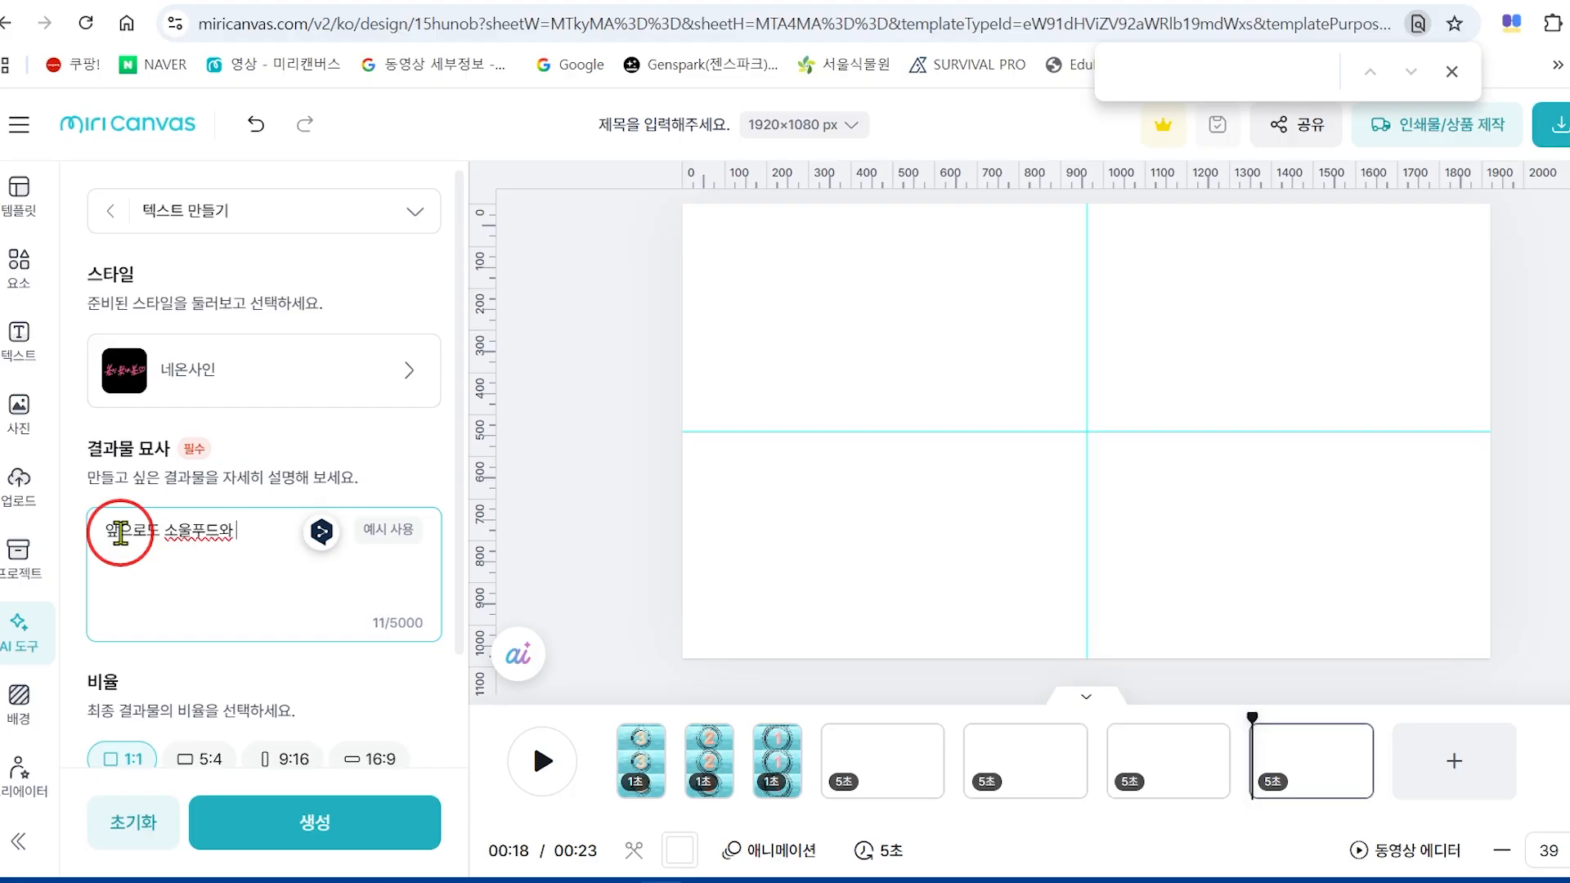
key(Return)
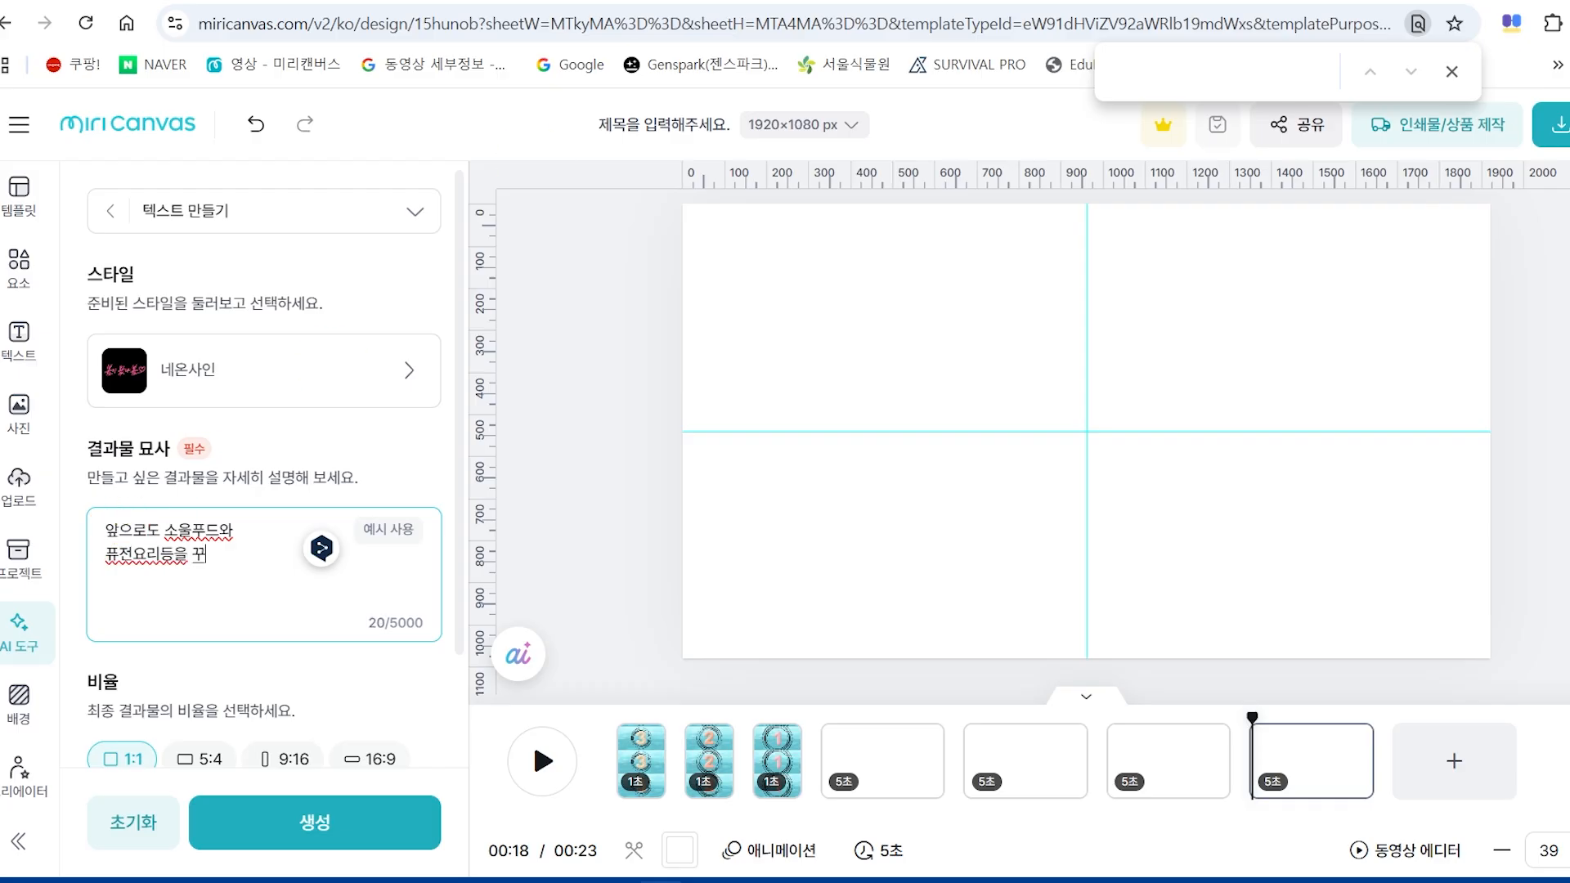
key(Return)
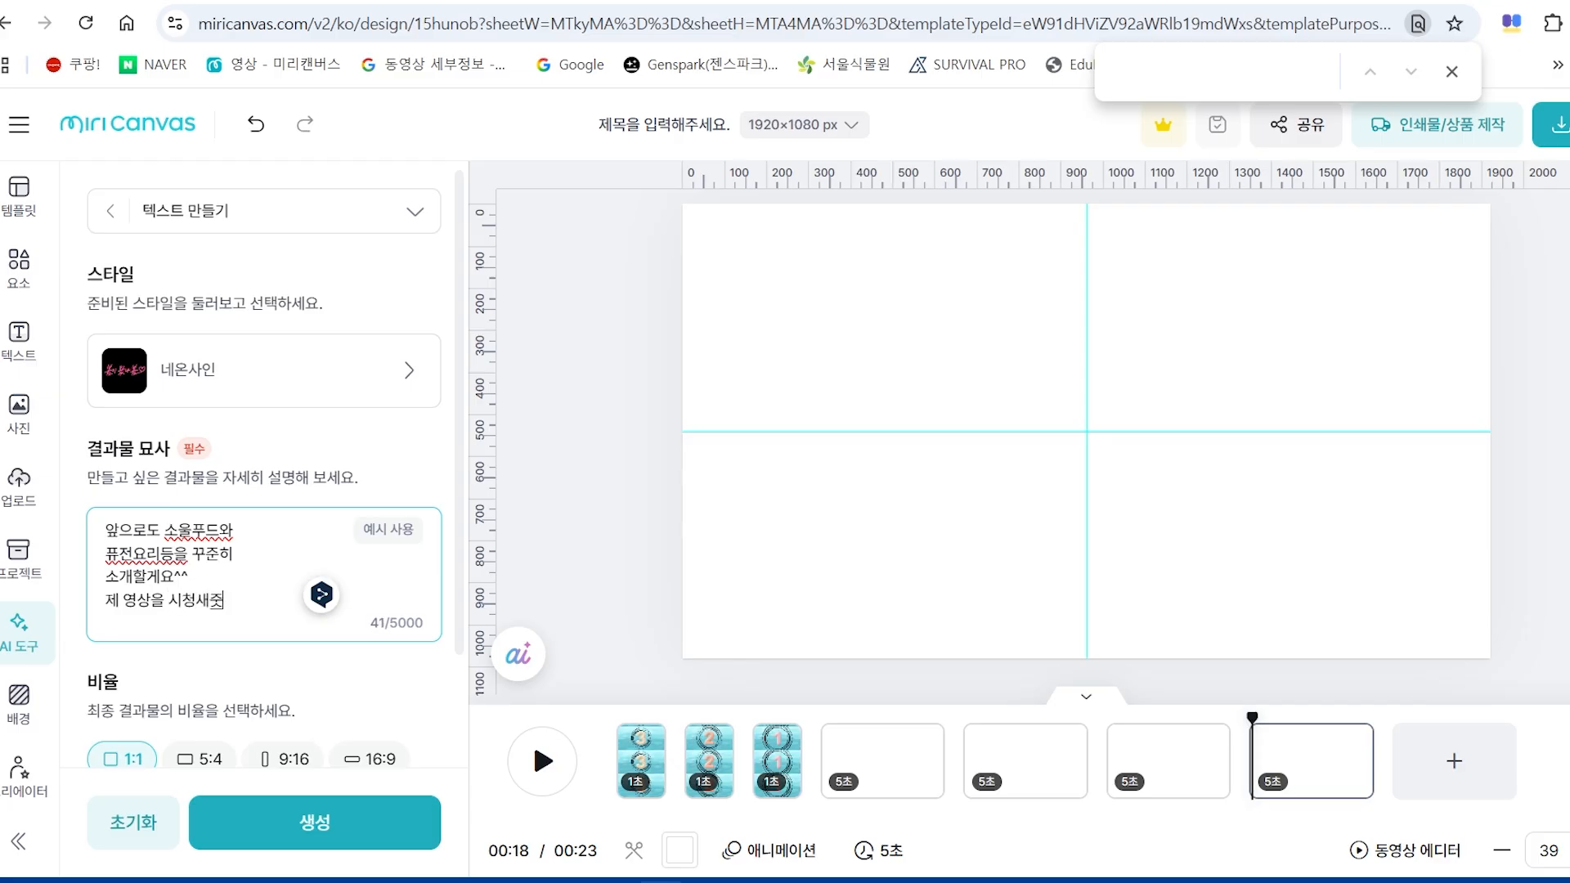
key(Return)
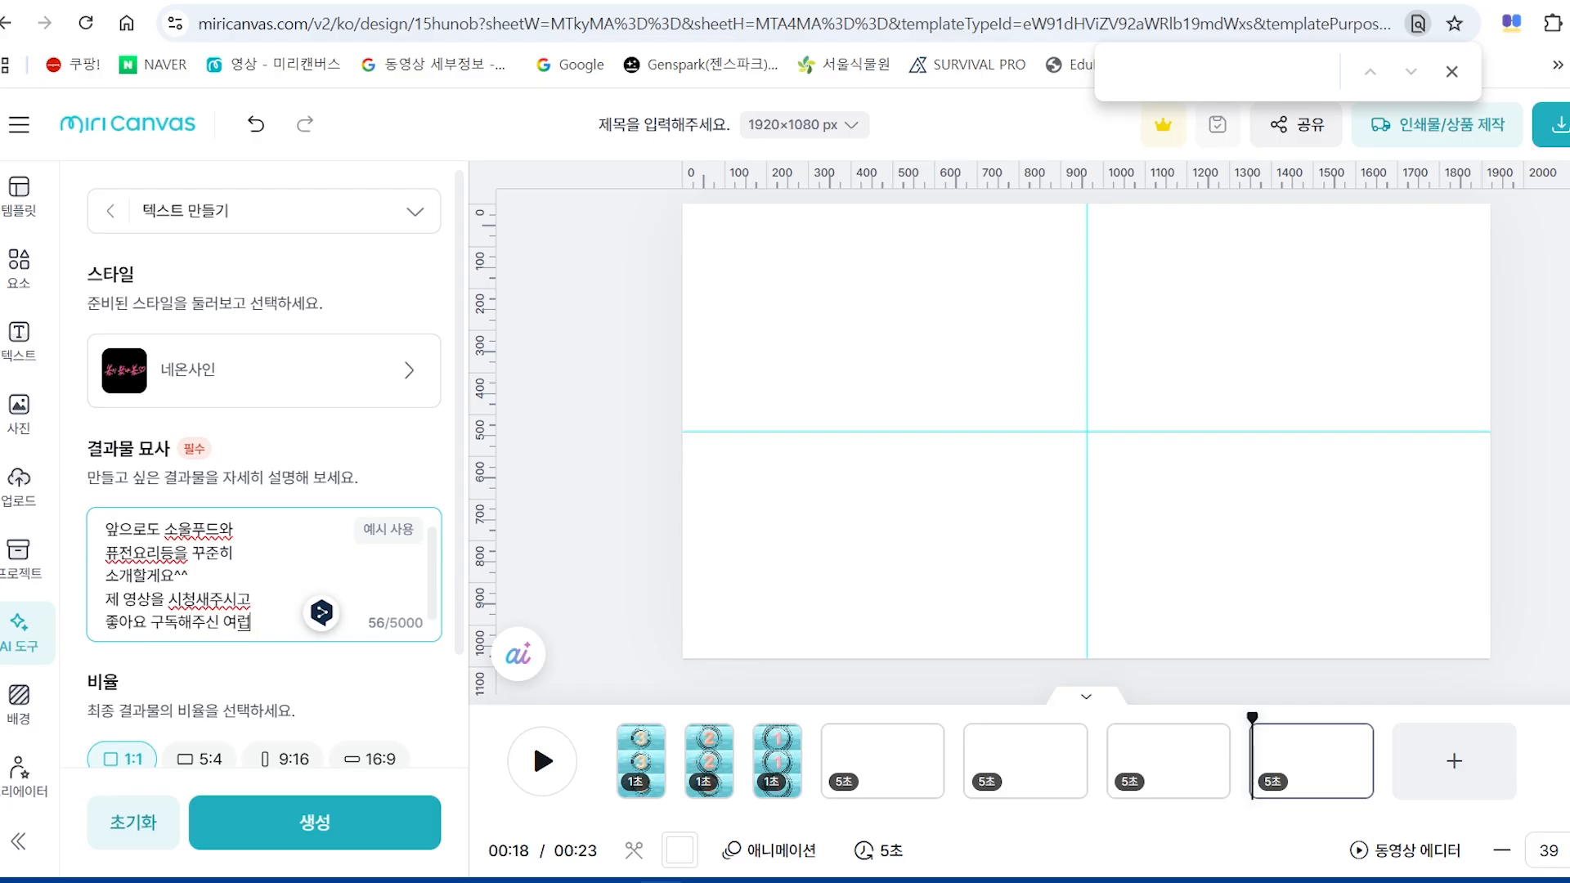
text(좋아요 구독해주신 여러분께)
key(Return)
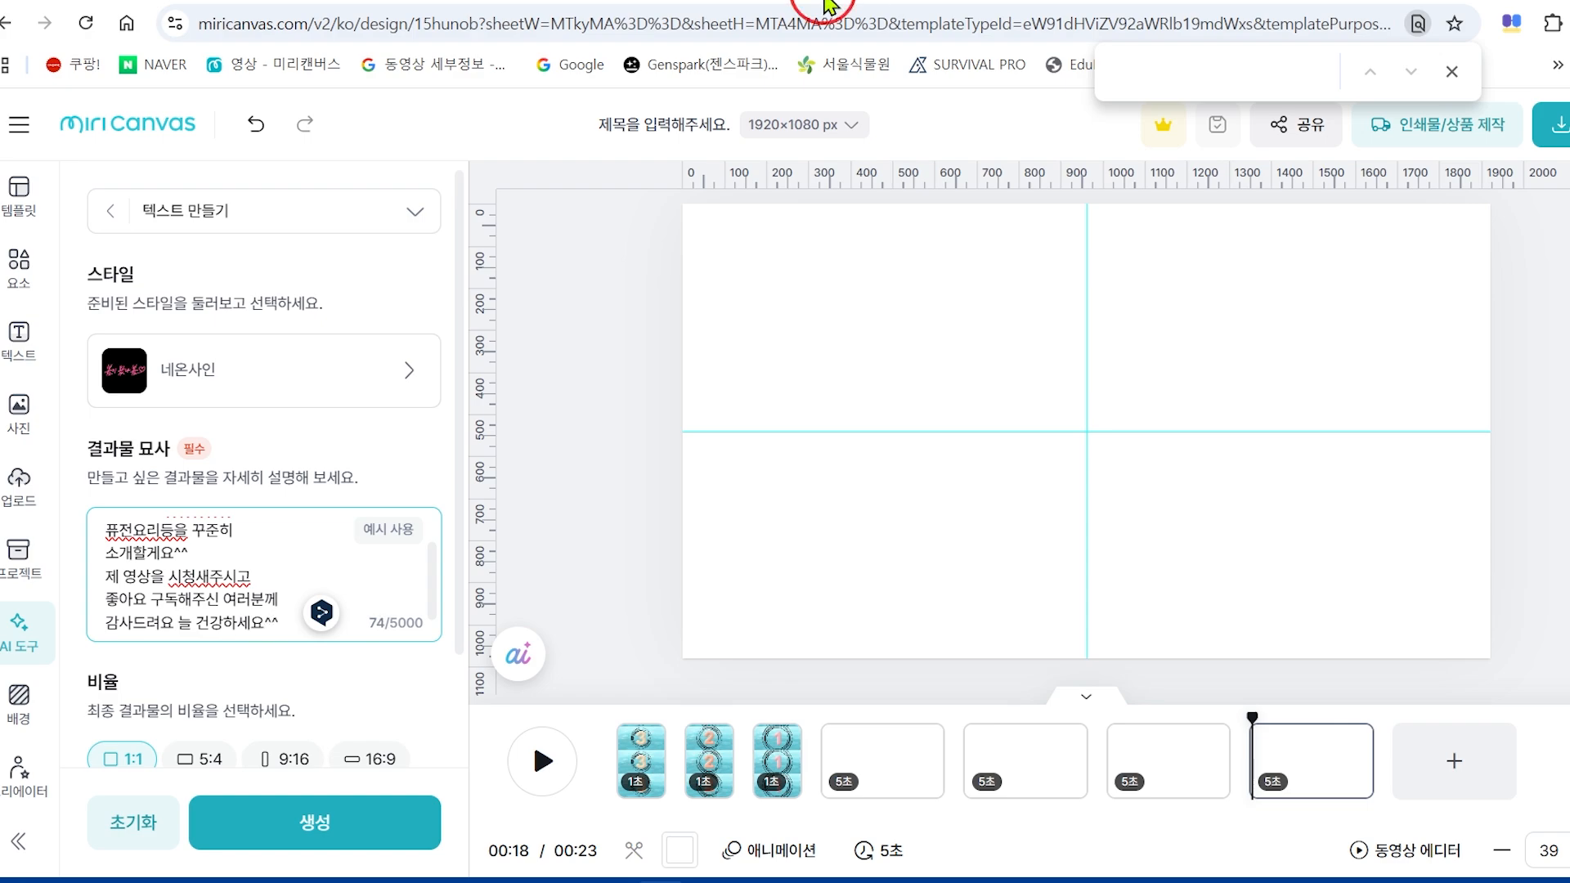
Correct the description's wording to "시청해 주시고" and its spacing to "퓨전요리 등을".
drag(161, 609, 123, 526)
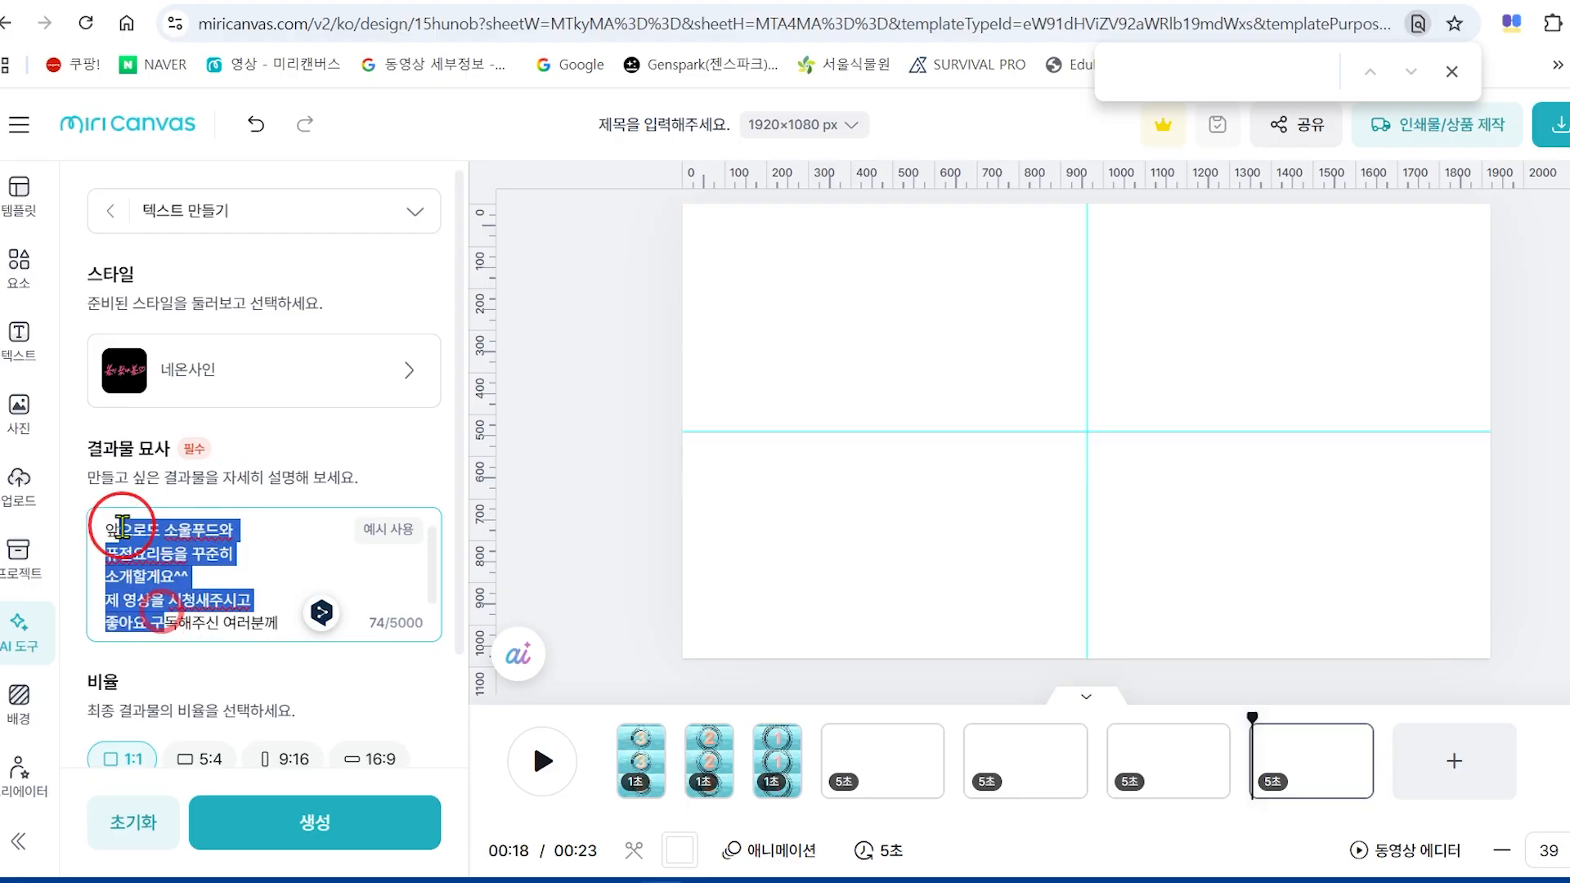
click(111, 531)
scroll(219, 566, down, 1)
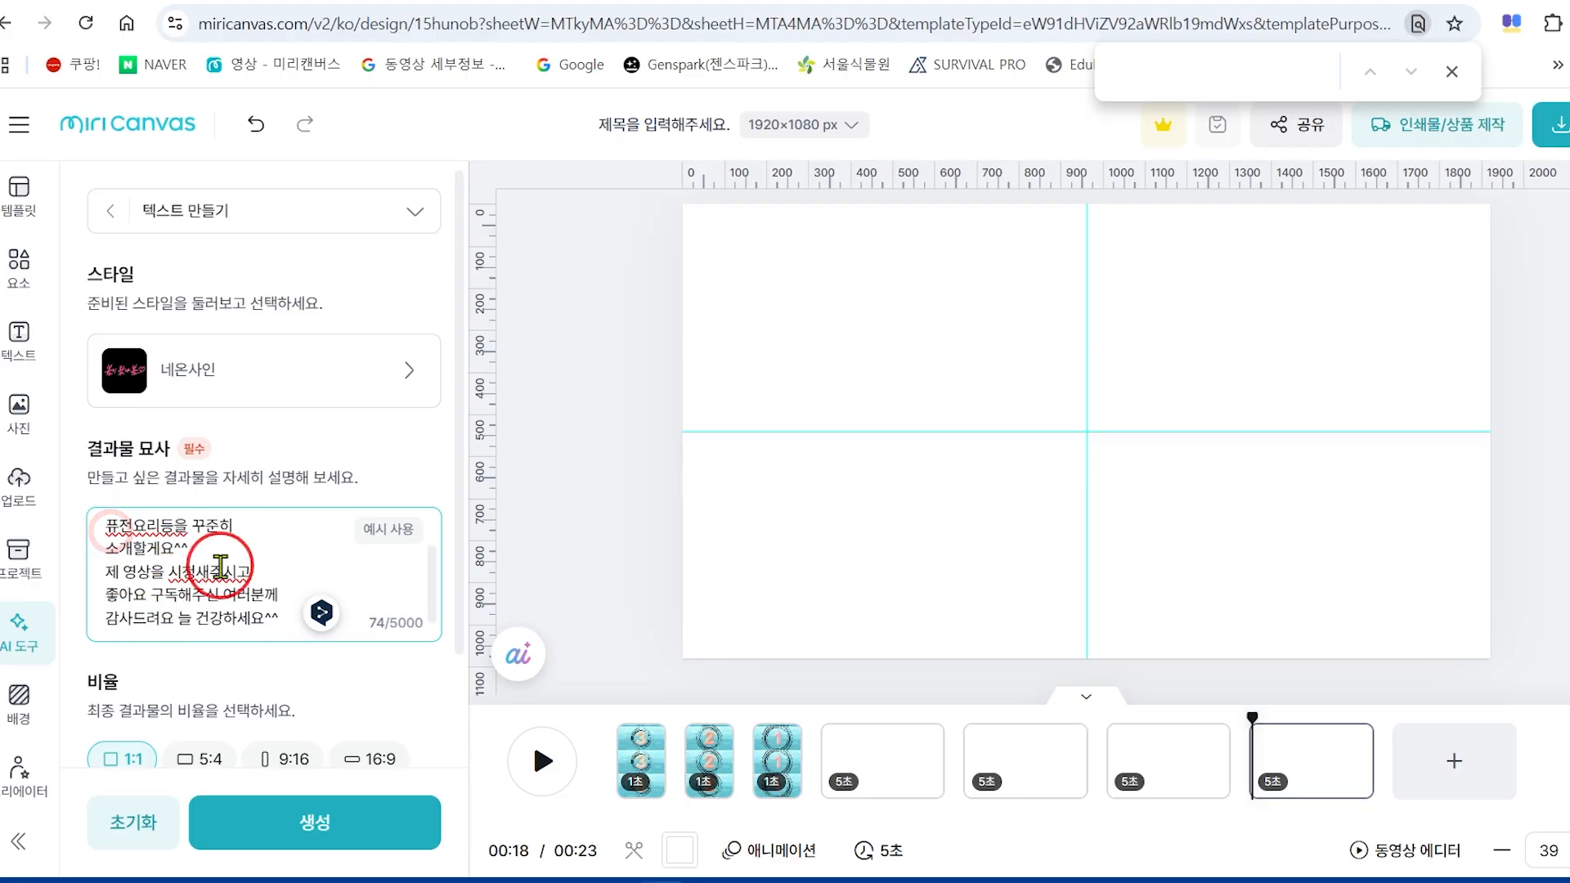
drag(198, 568, 211, 569)
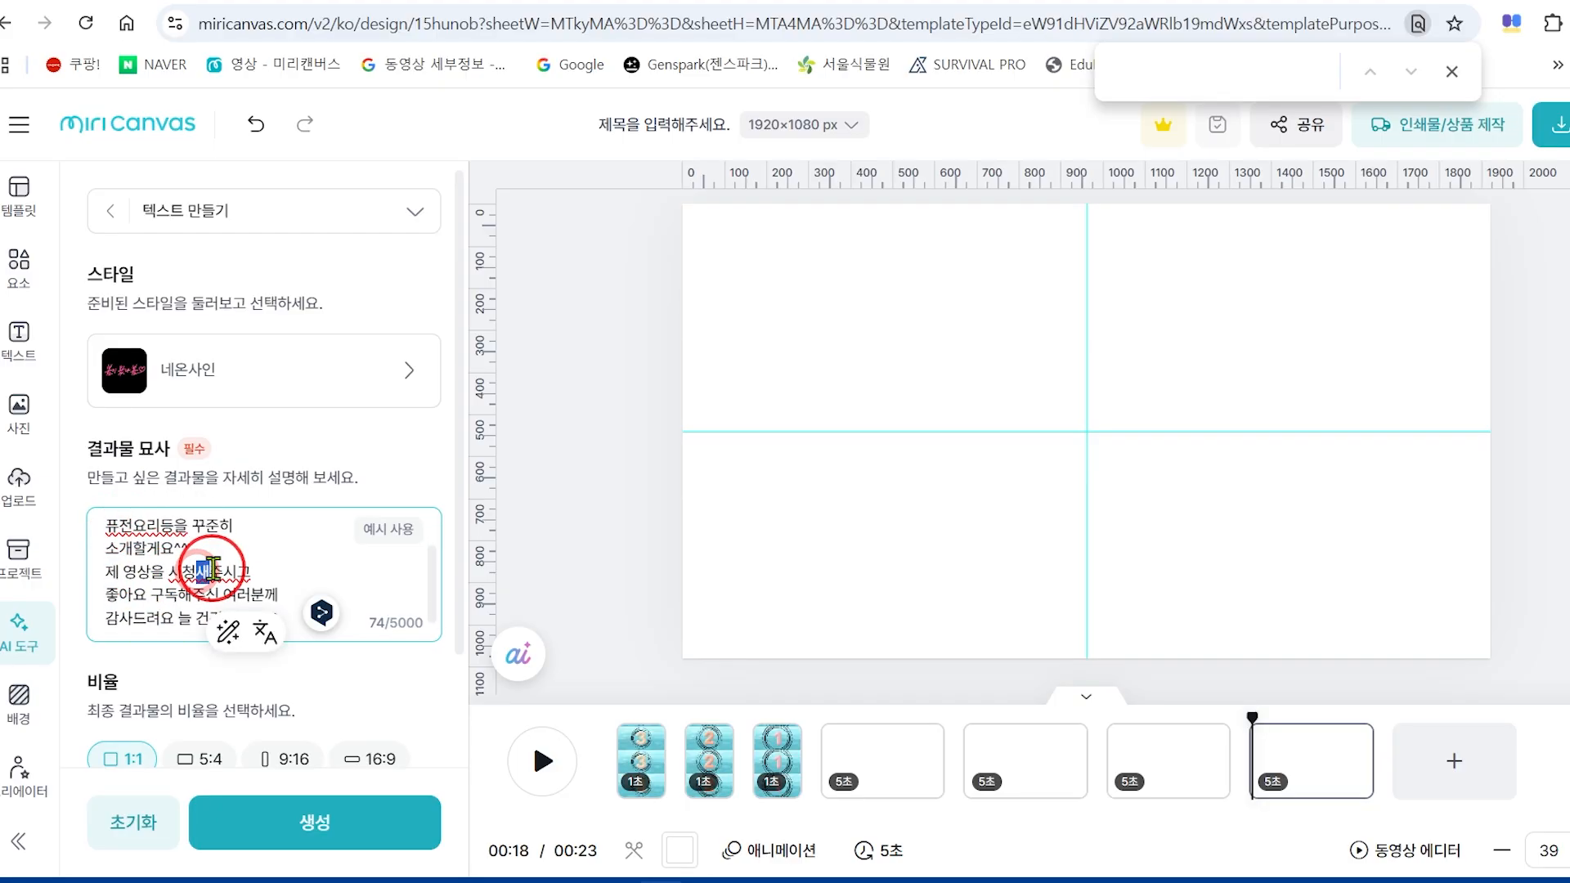
text(해)
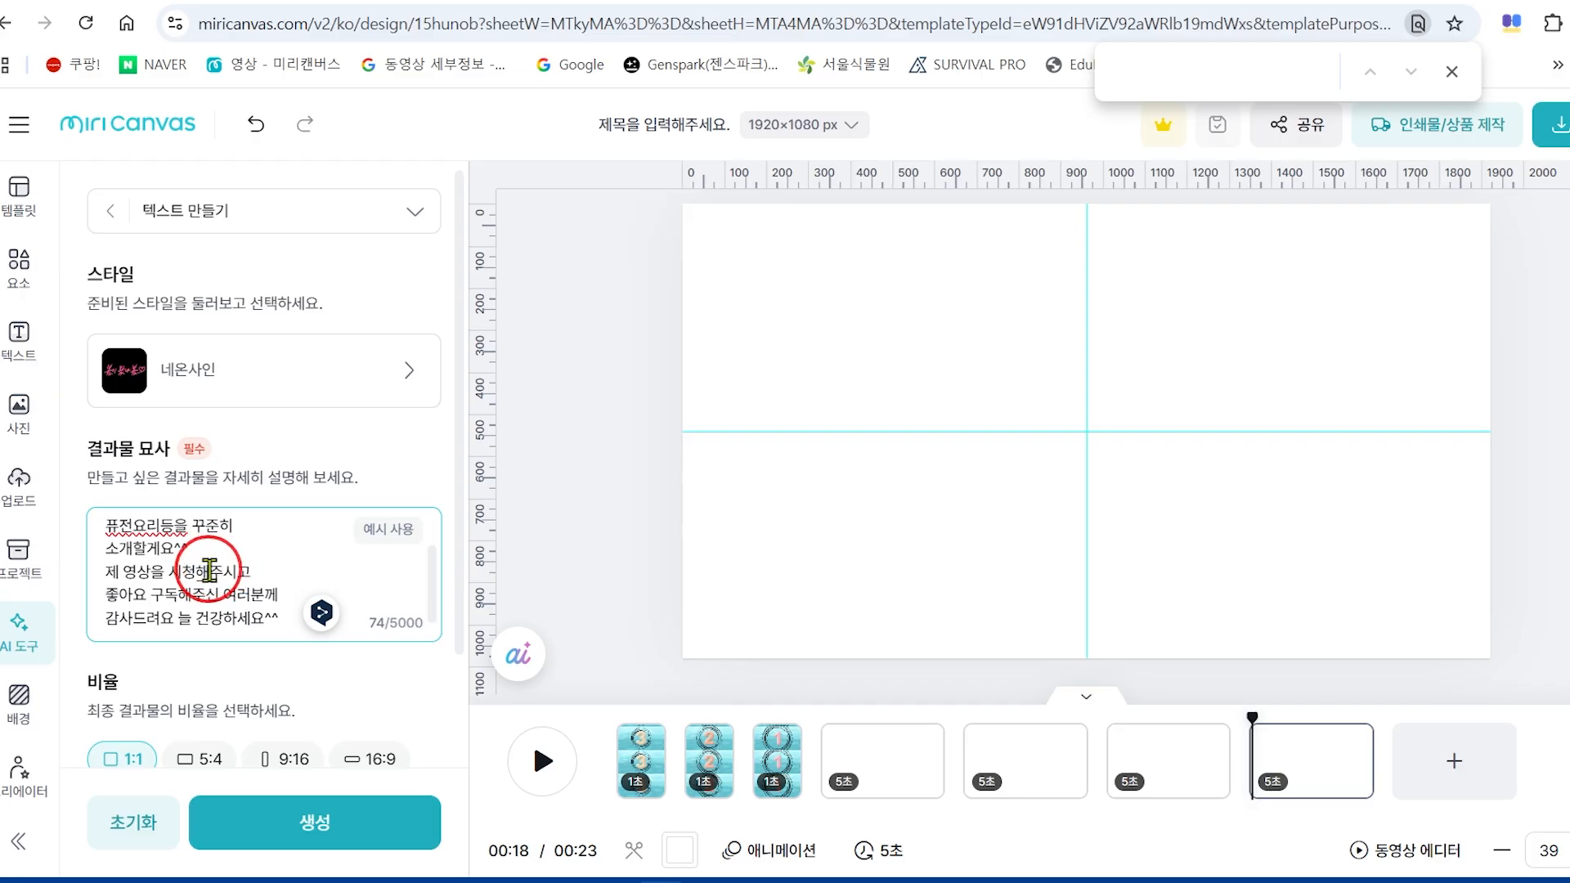
drag(108, 569, 288, 630)
click(282, 622)
drag(107, 582, 293, 601)
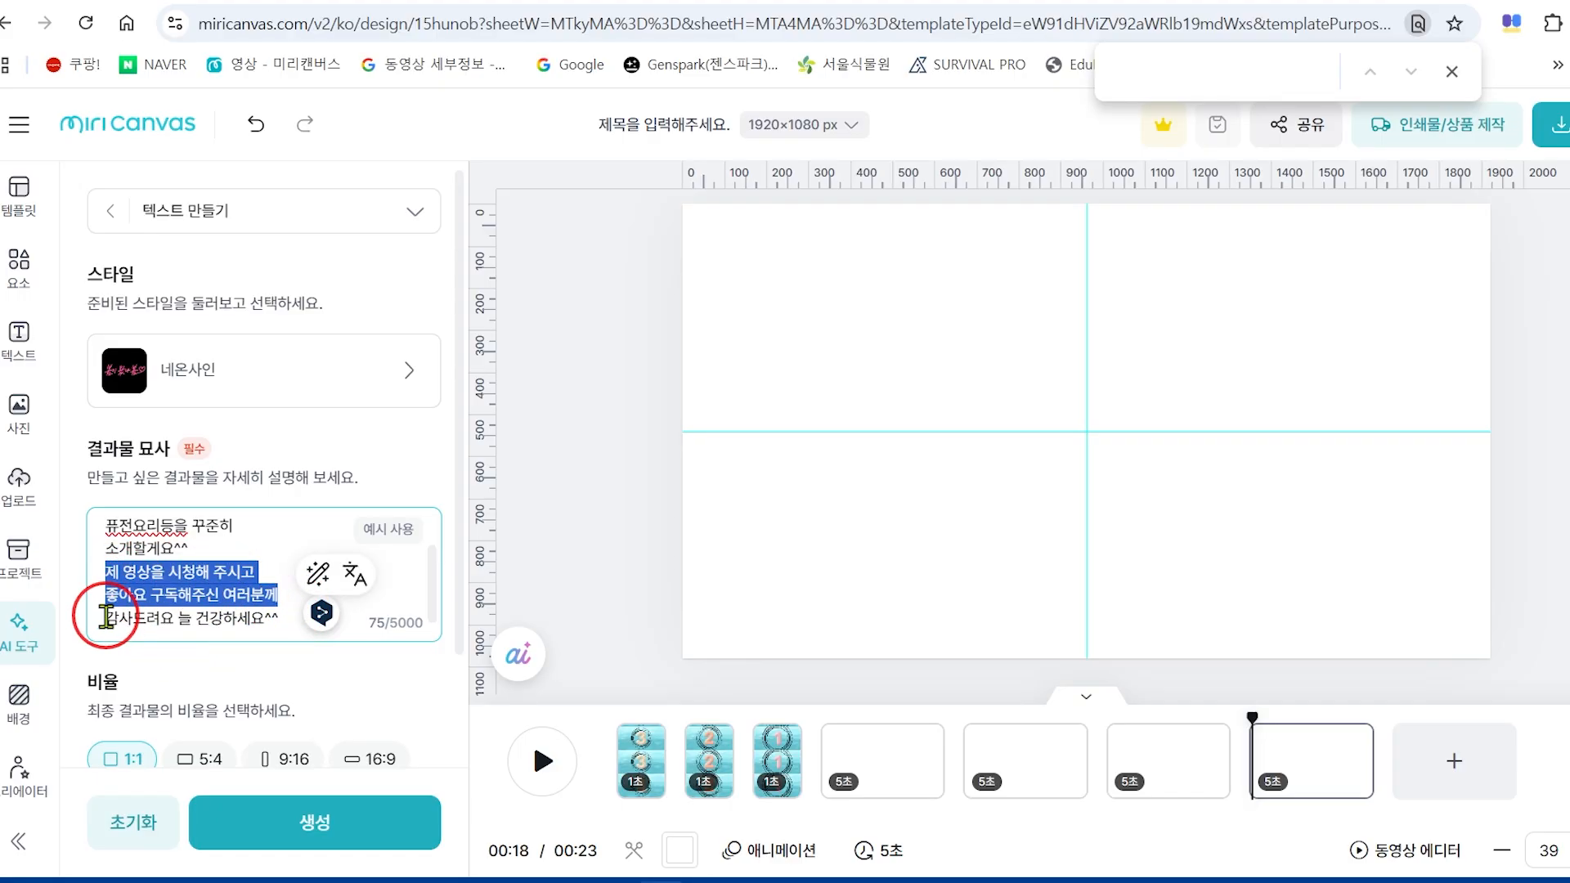
drag(106, 617, 294, 615)
click(189, 585)
drag(155, 590, 163, 556)
click(288, 553)
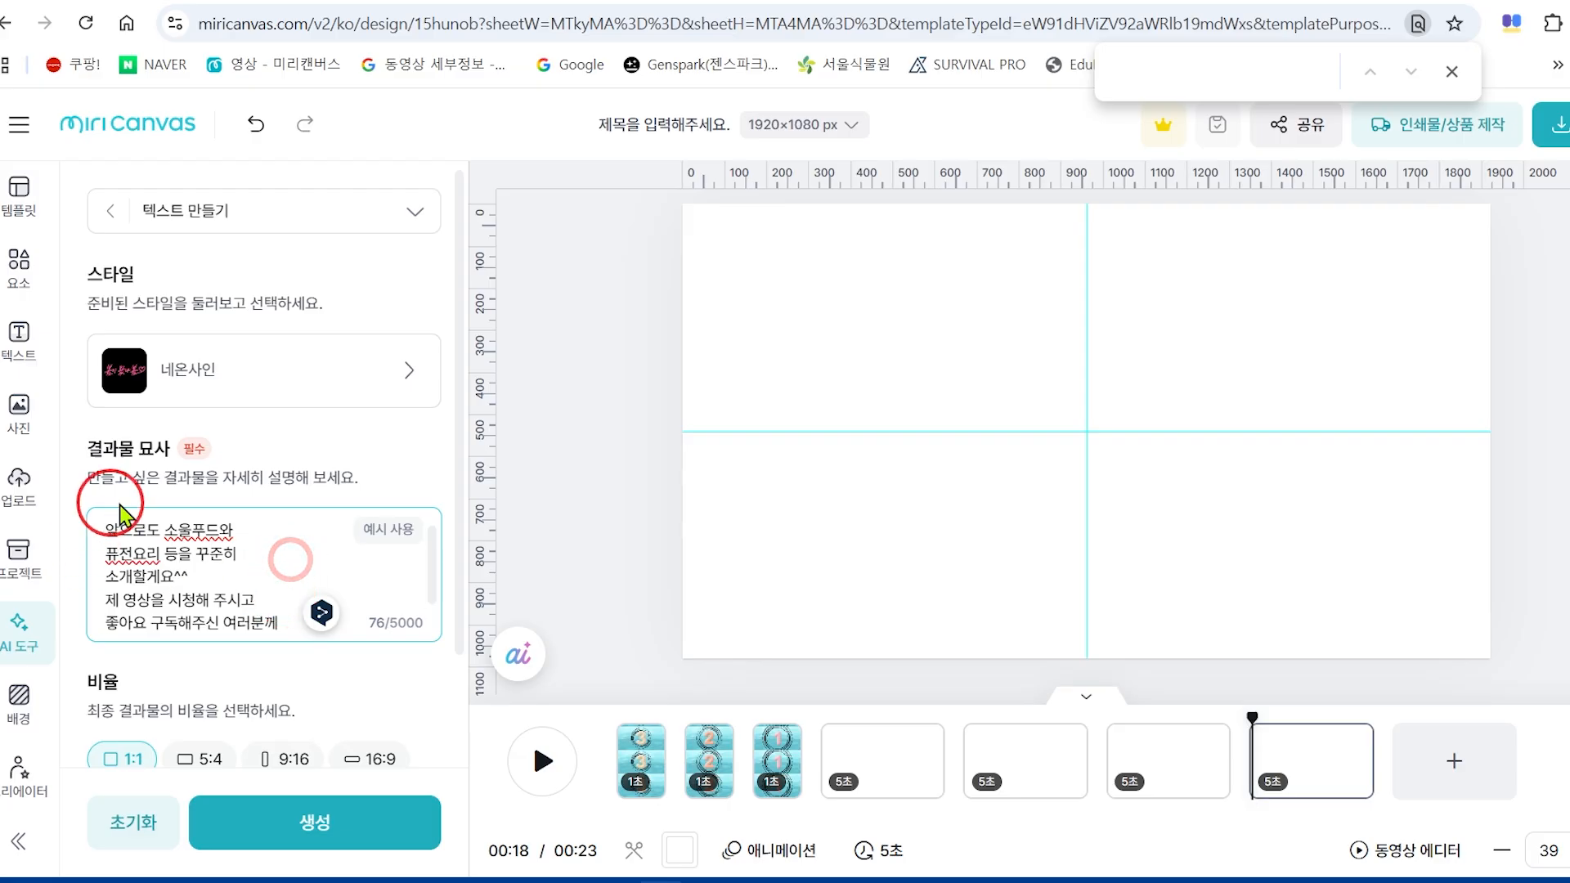
Check the full description, set the aspect ratio to 16:9 and generate the neon text image.
drag(102, 530, 270, 626)
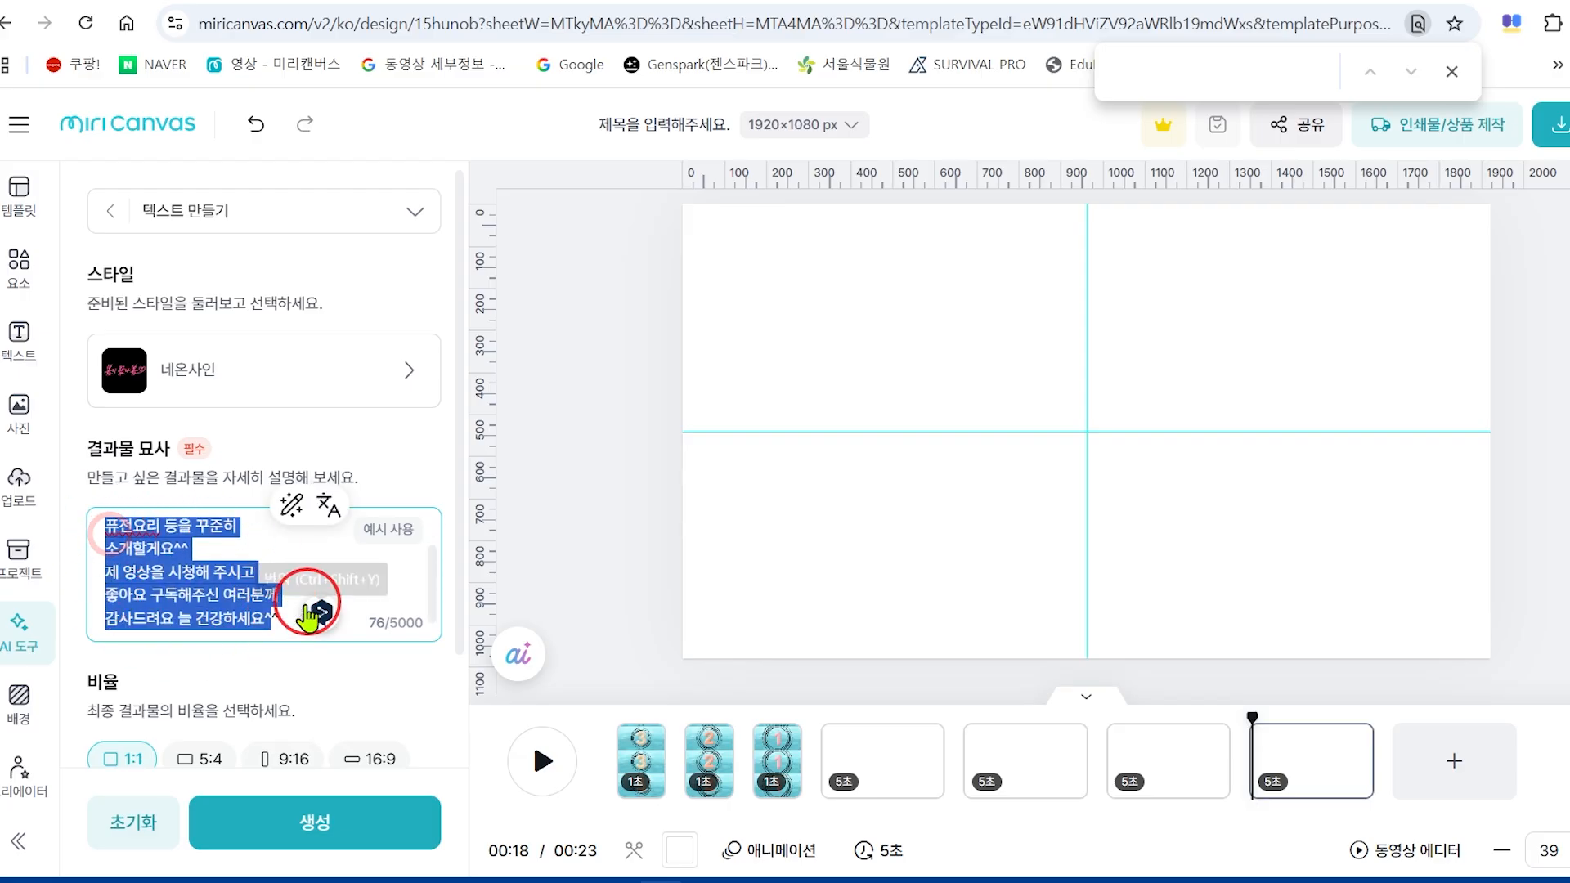
click(292, 627)
scroll(245, 625, down, 2)
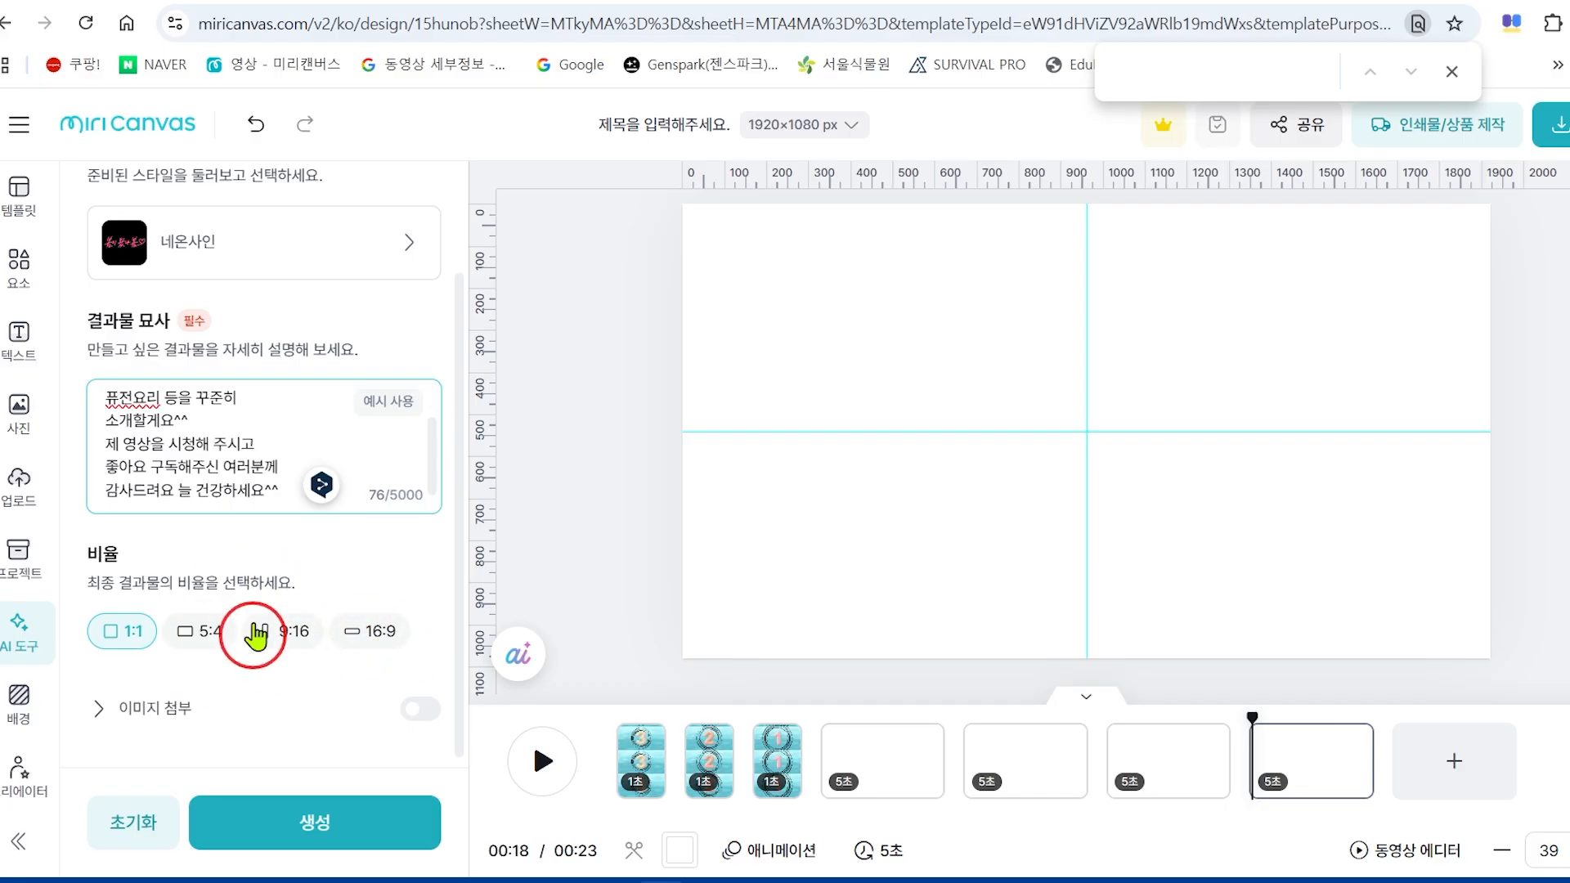
click(368, 635)
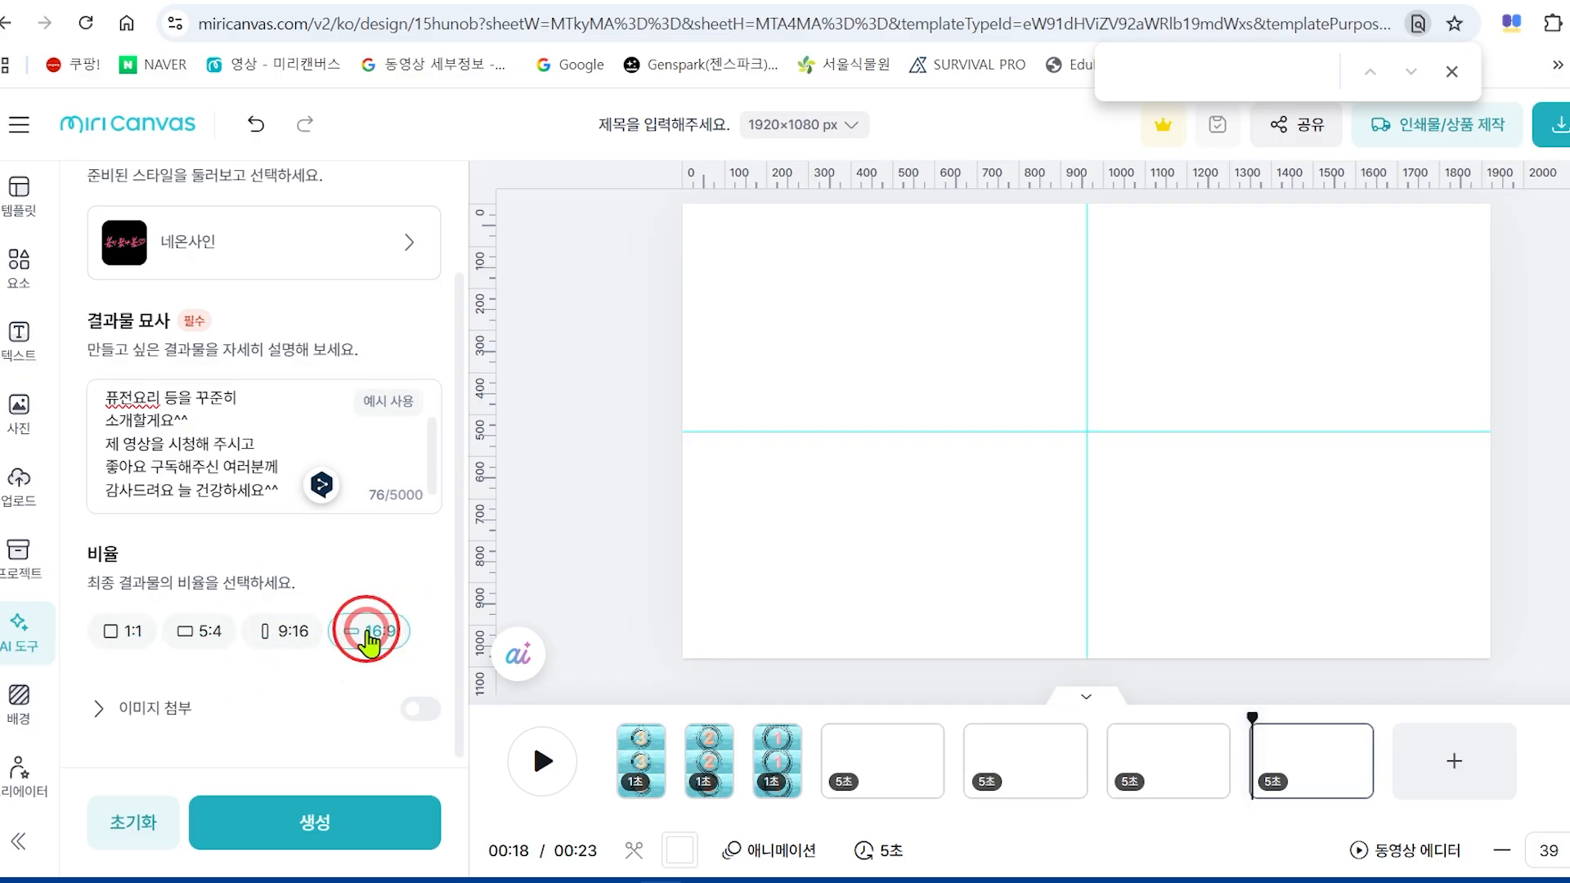
click(312, 814)
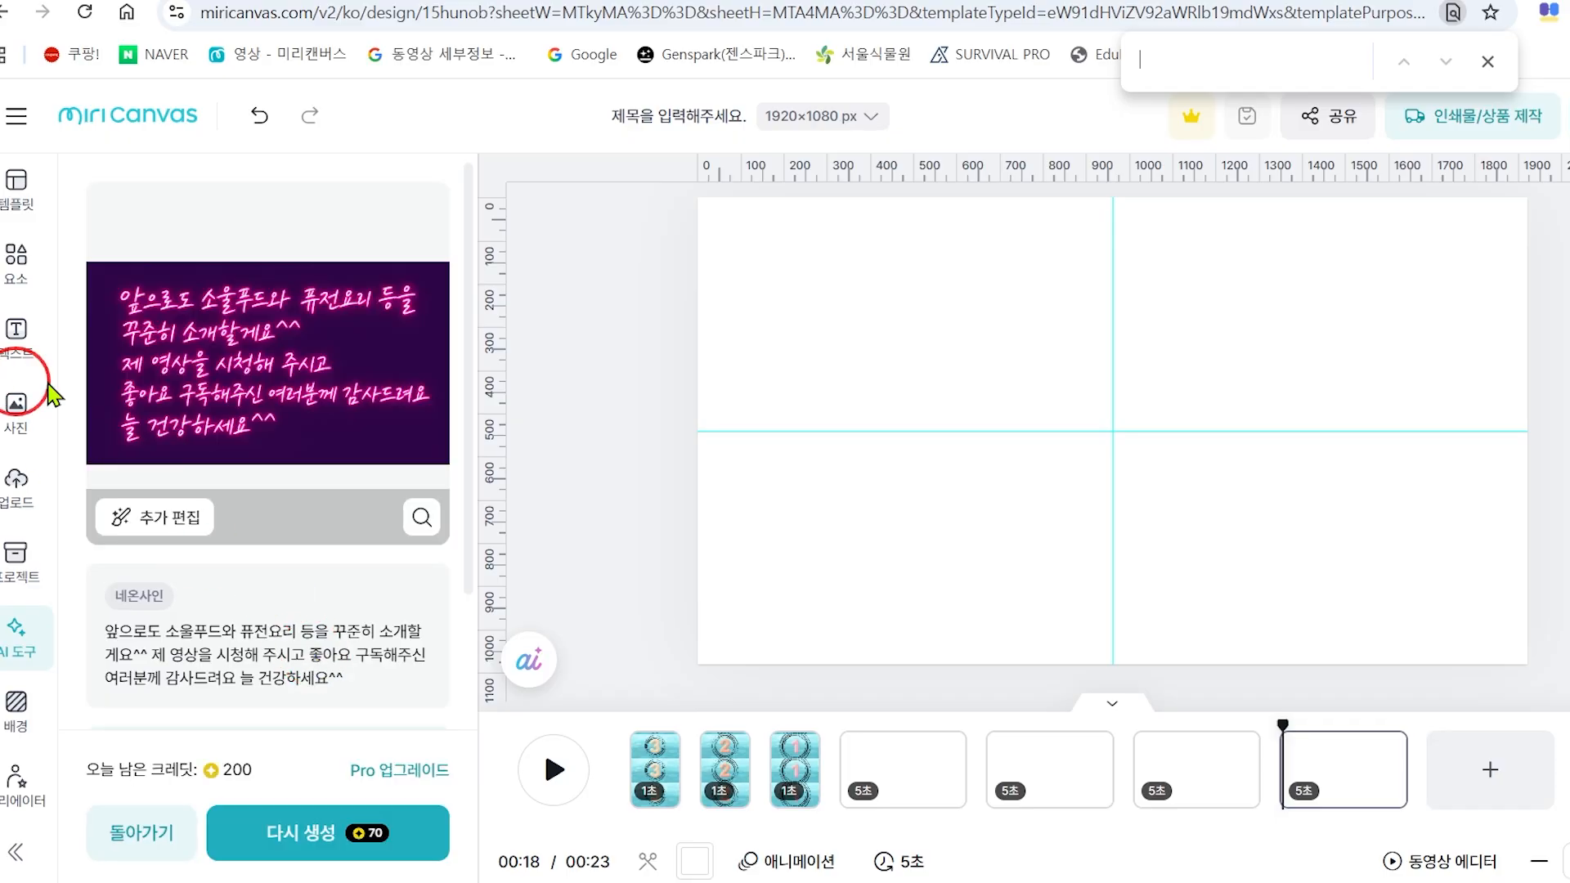
Add the generated neon text image to the last page and enlarge it to about 1200 px wide near the page centre.
mouse_move(146, 329)
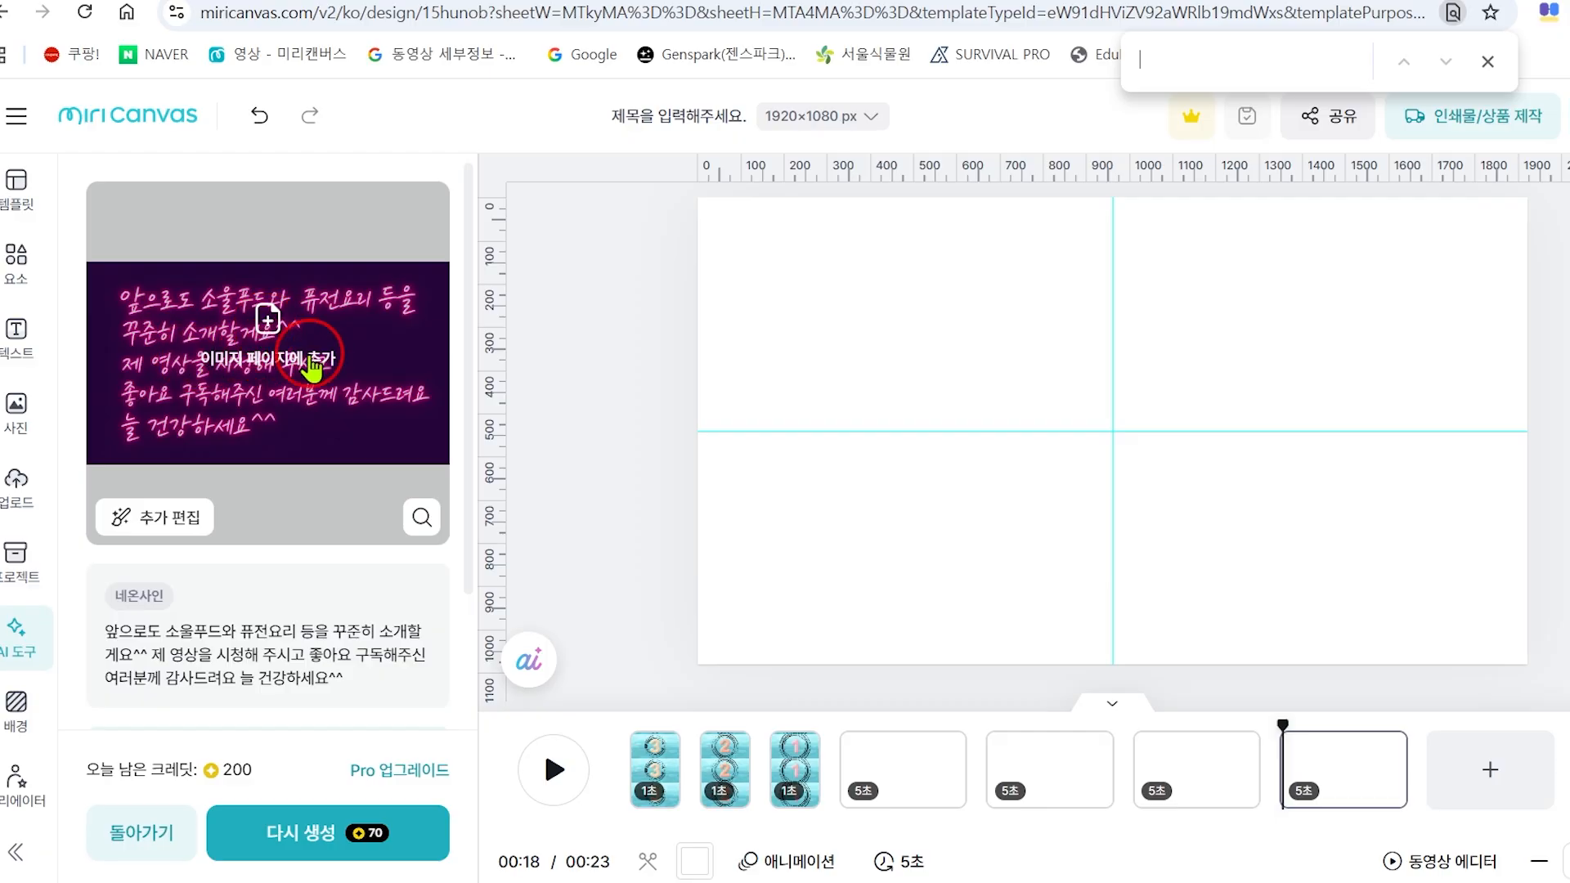
click(267, 319)
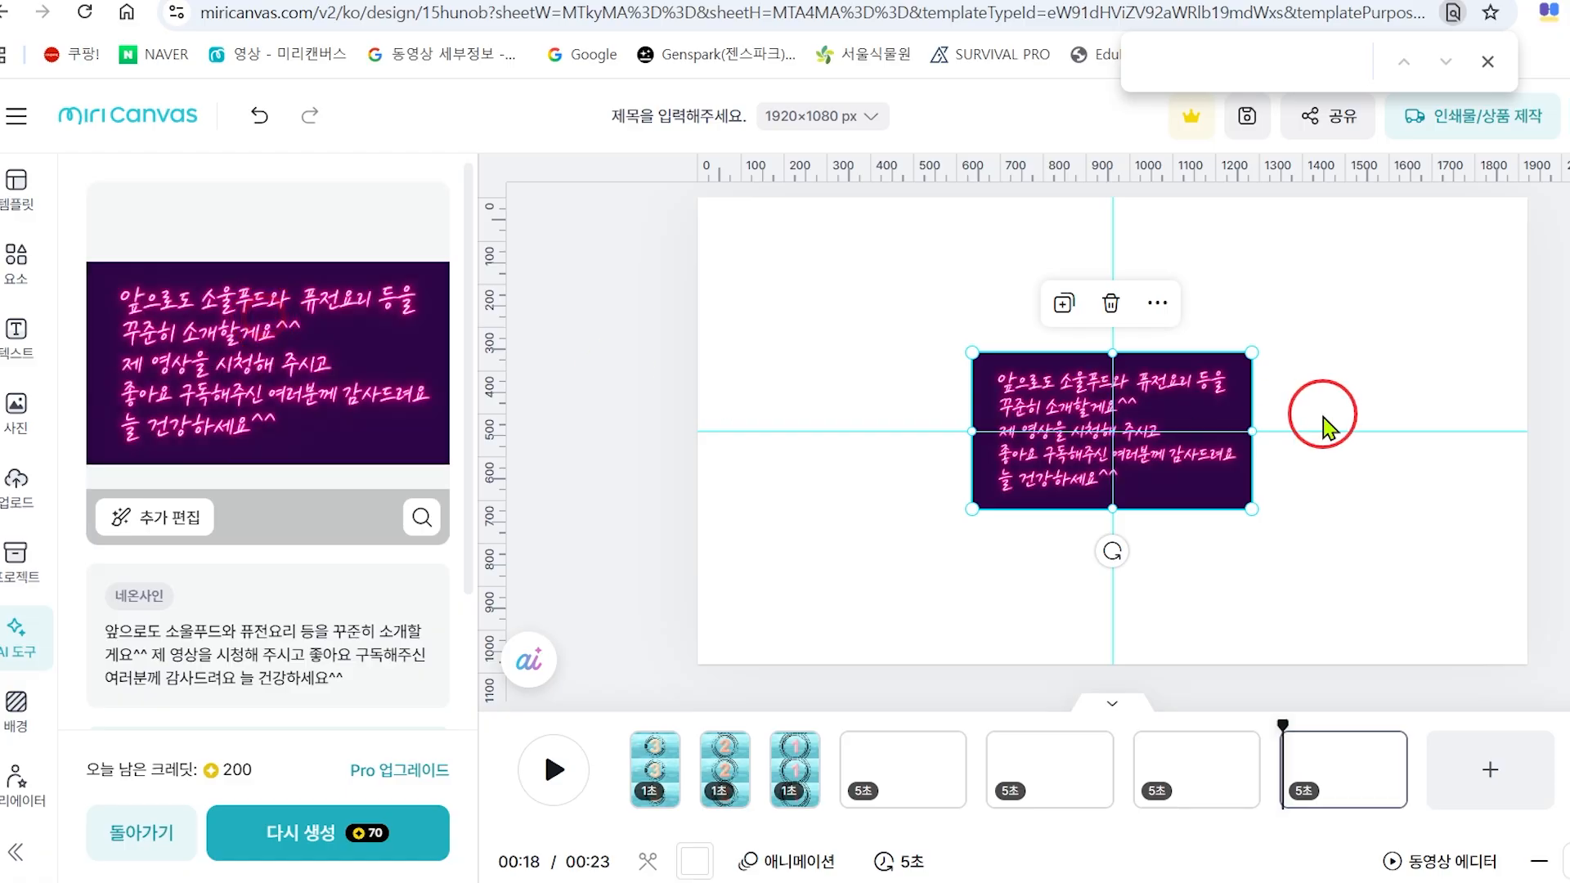
drag(1251, 352, 1224, 533)
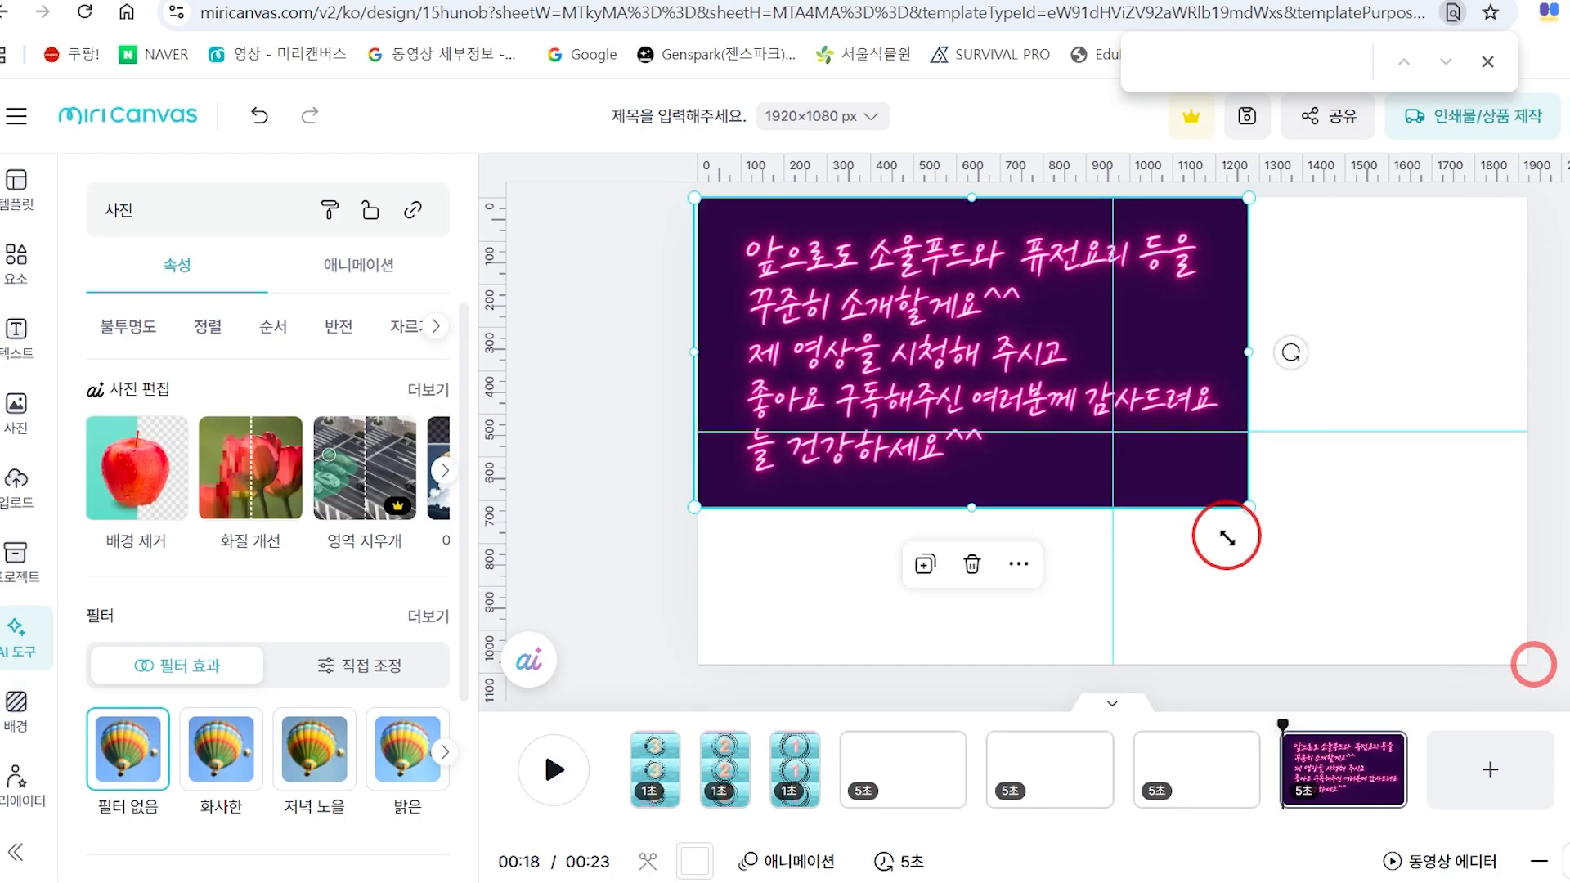
drag(876, 383, 1009, 441)
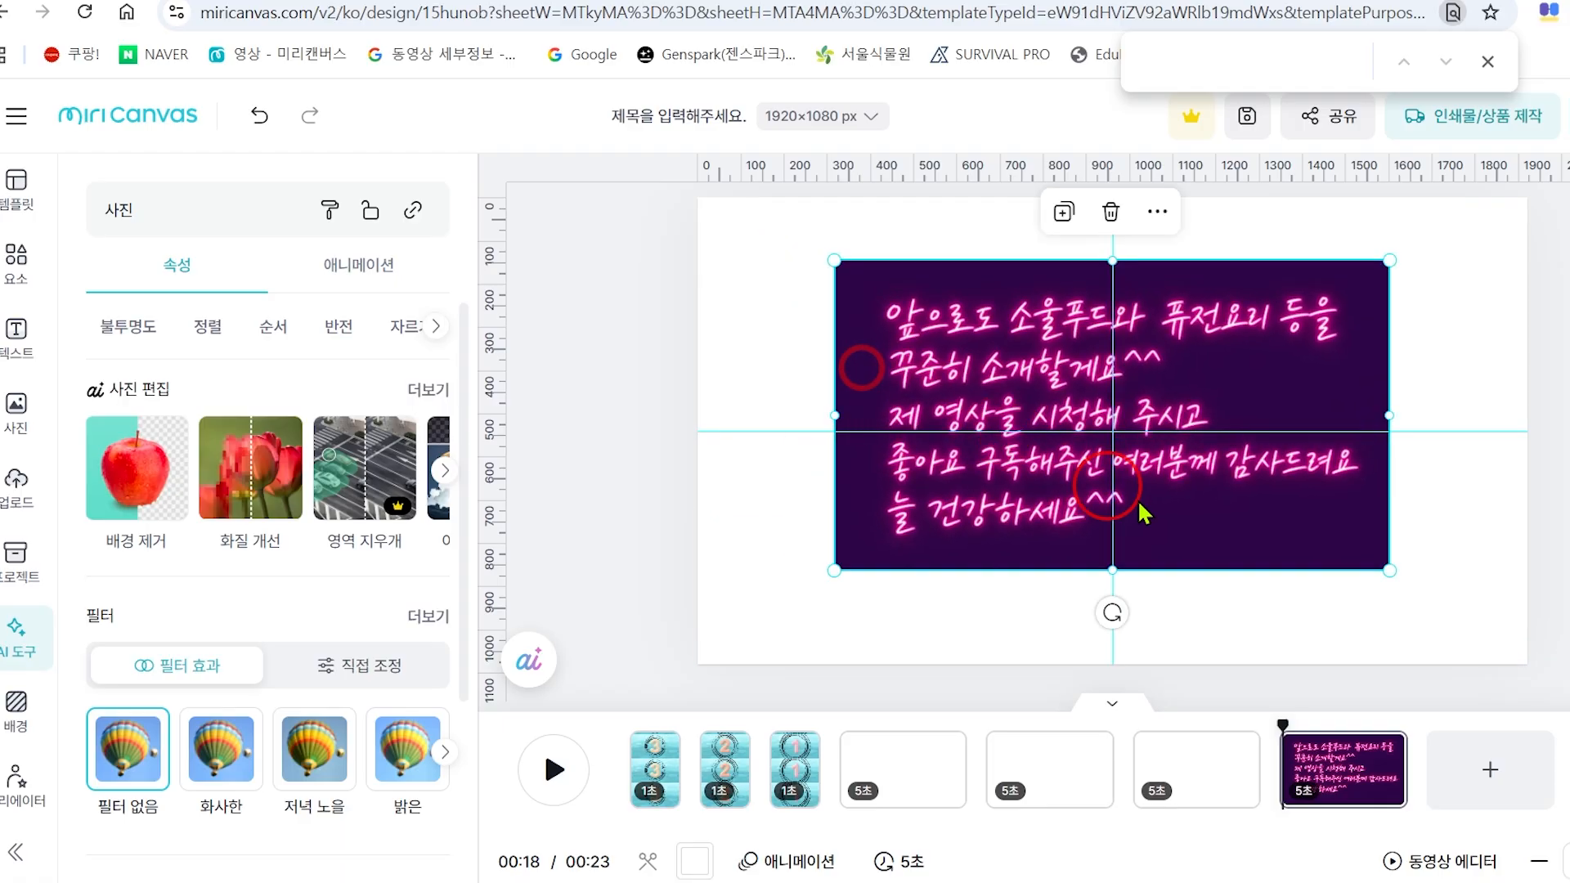
drag(1394, 572, 1350, 559)
drag(1219, 515, 1227, 535)
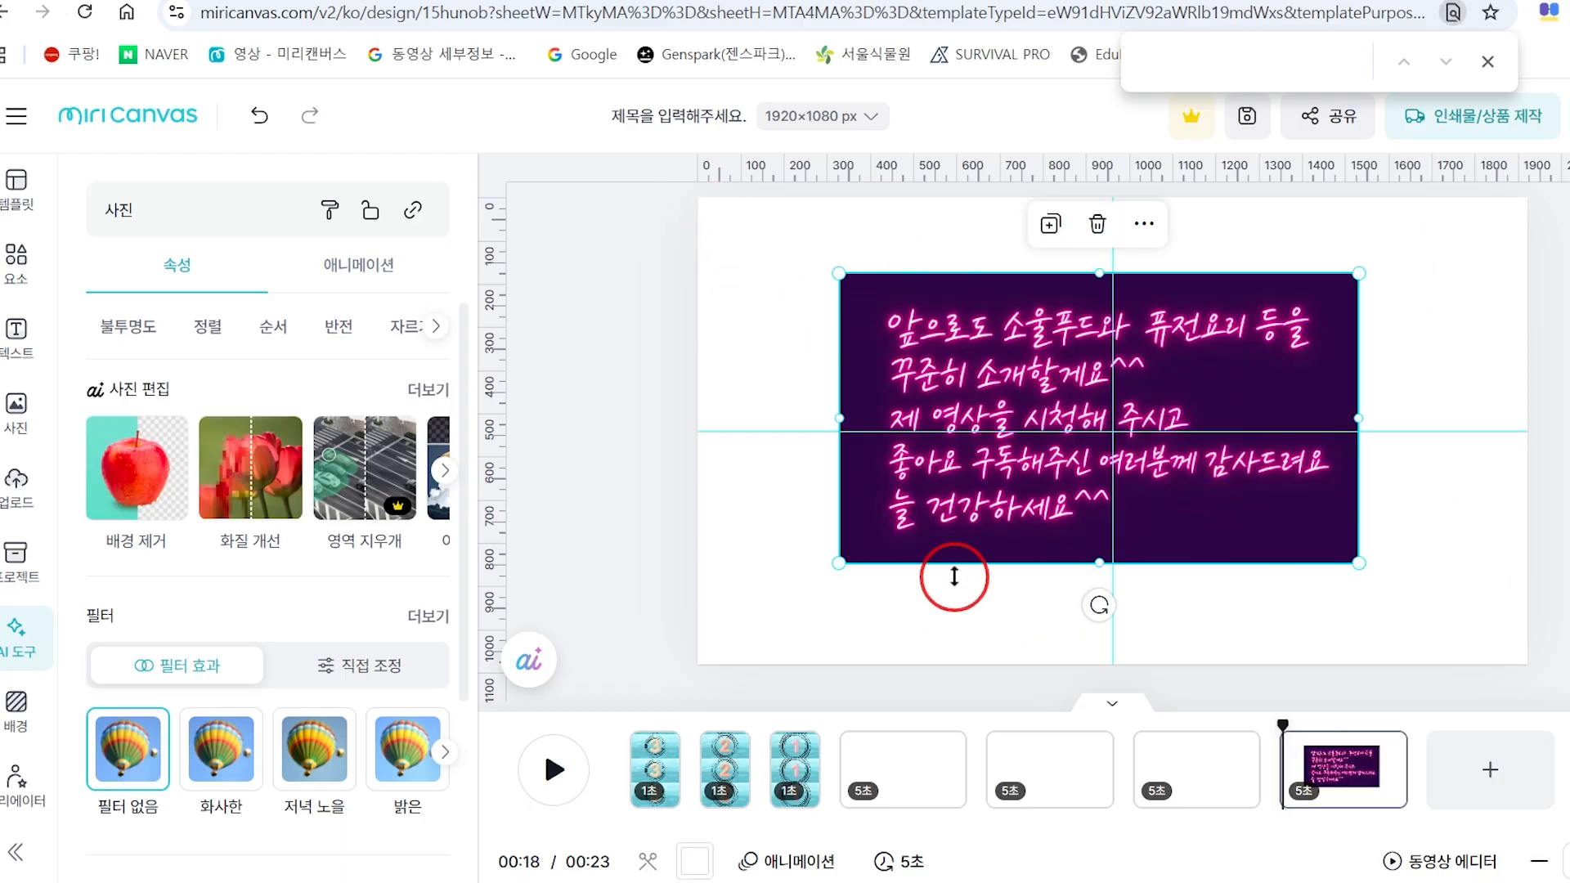
Fill the last page's background with the image's dark purple (#2F0648), sampled from the image, and move the image about 160 px to the right.
click(728, 238)
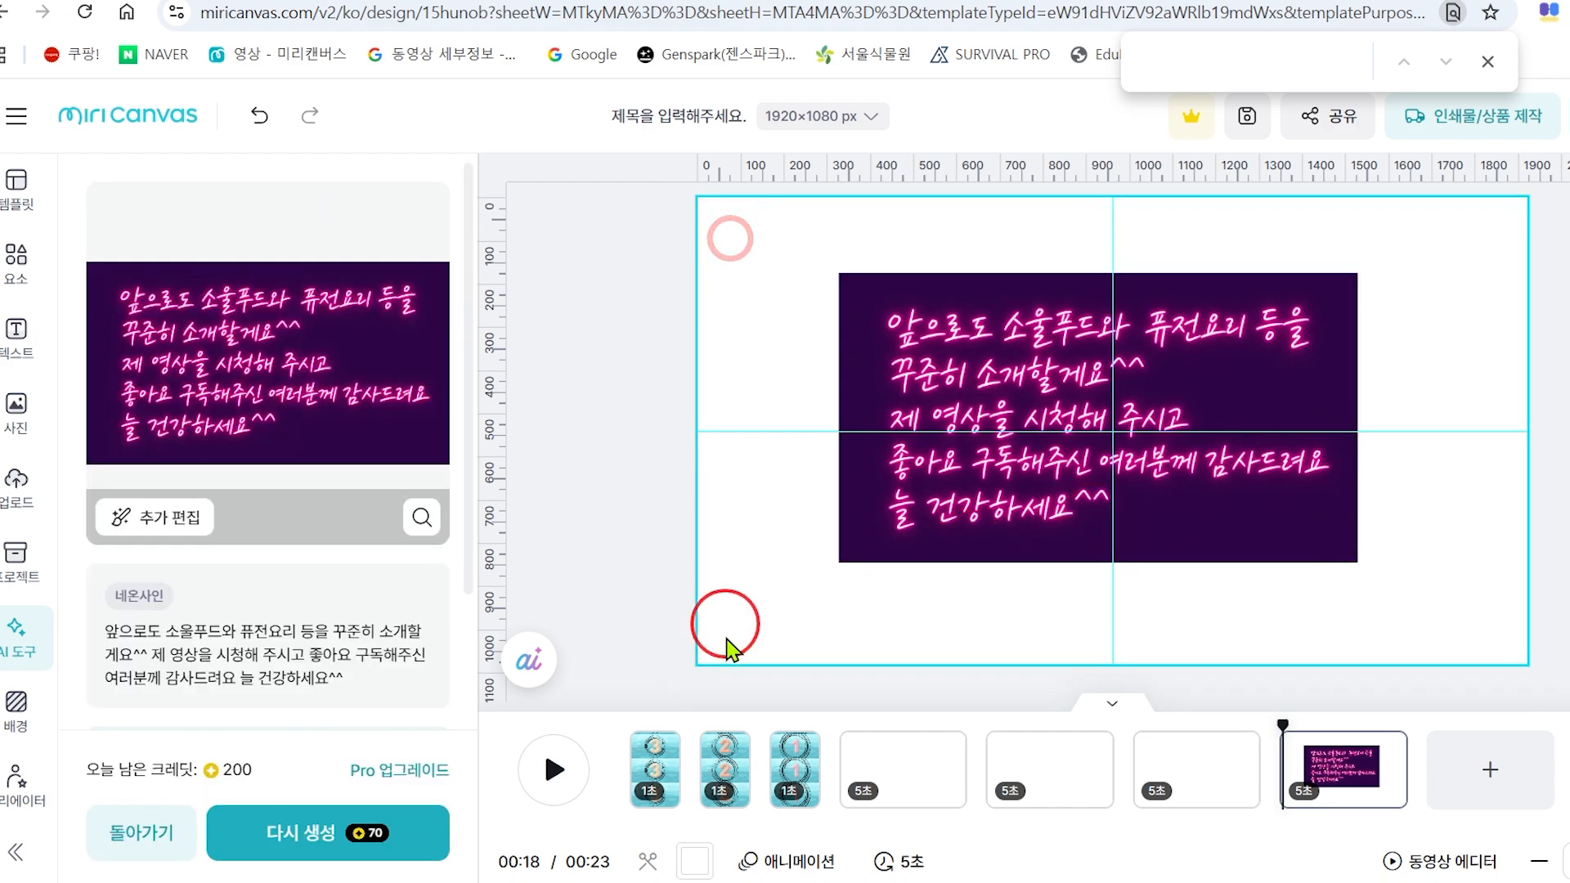
click(694, 857)
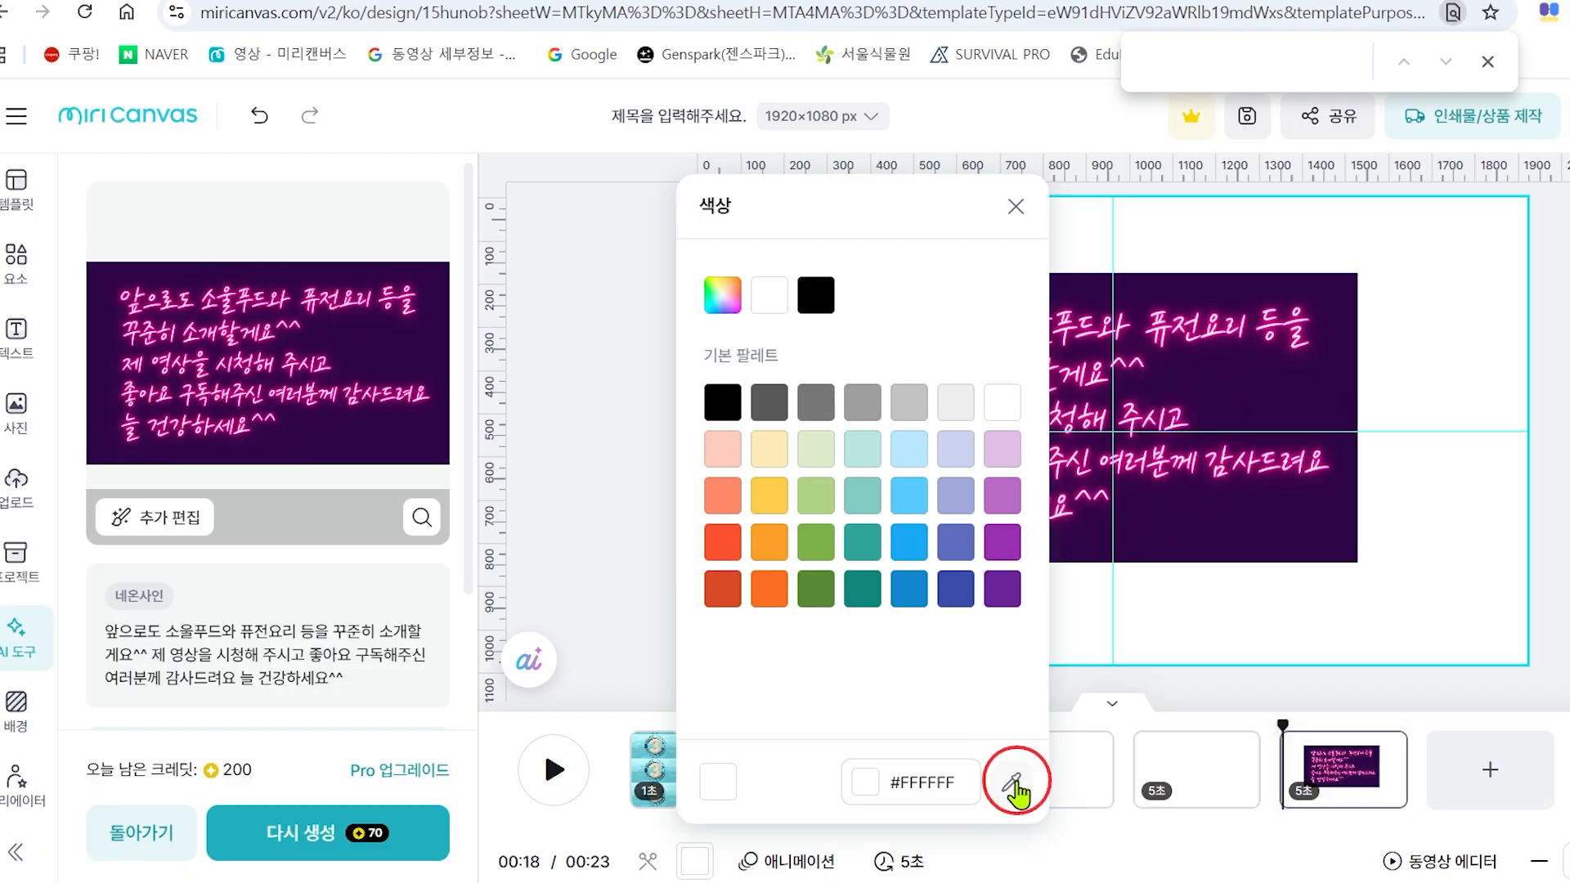
click(1014, 783)
click(1304, 538)
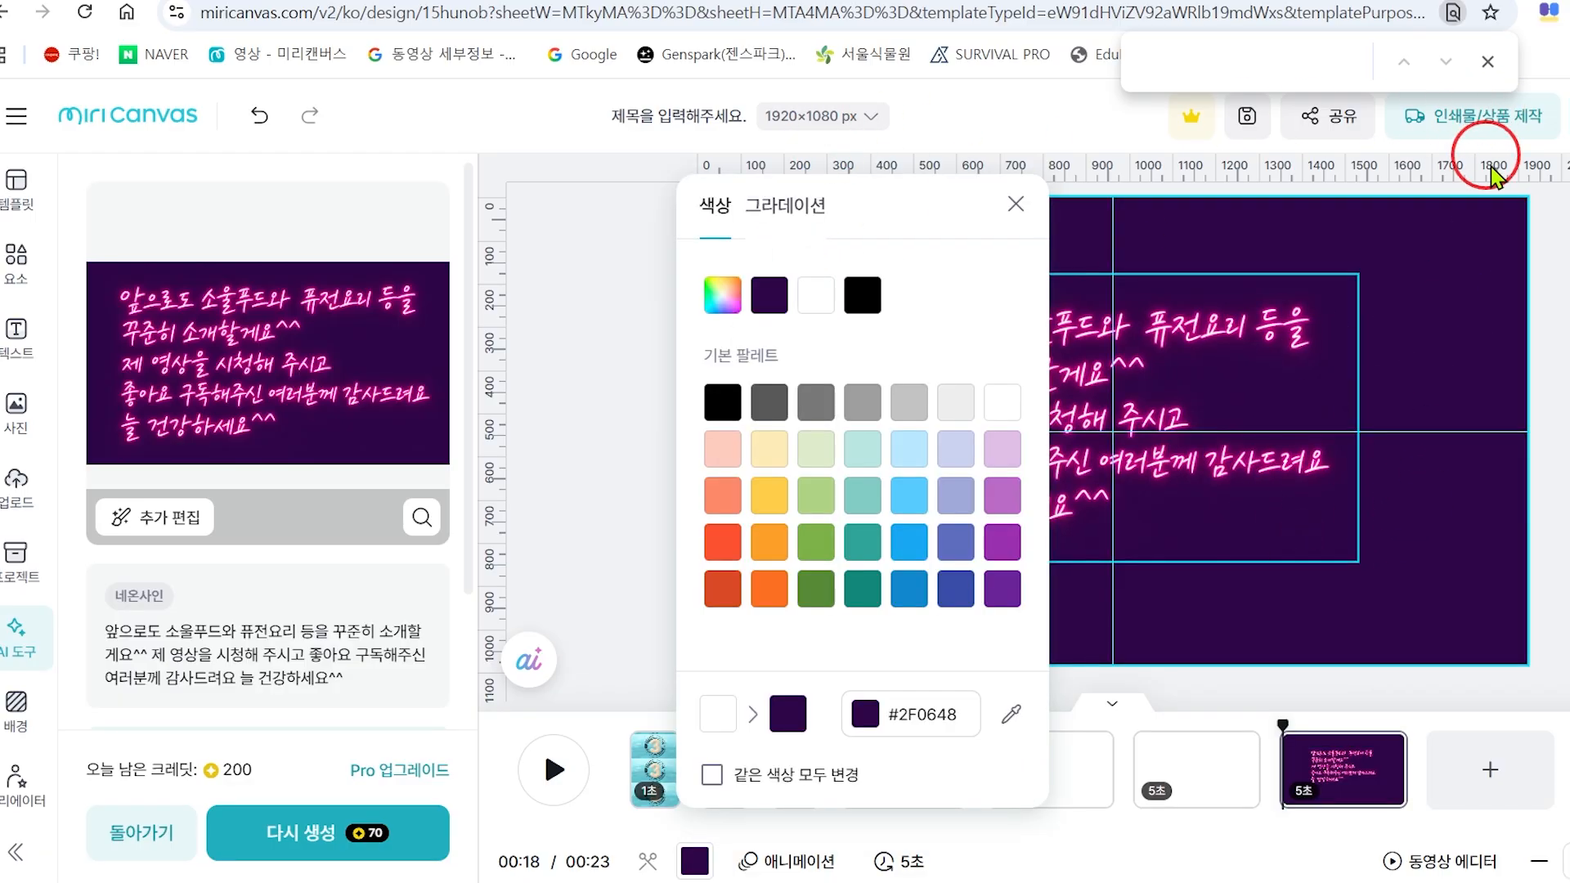
click(1470, 384)
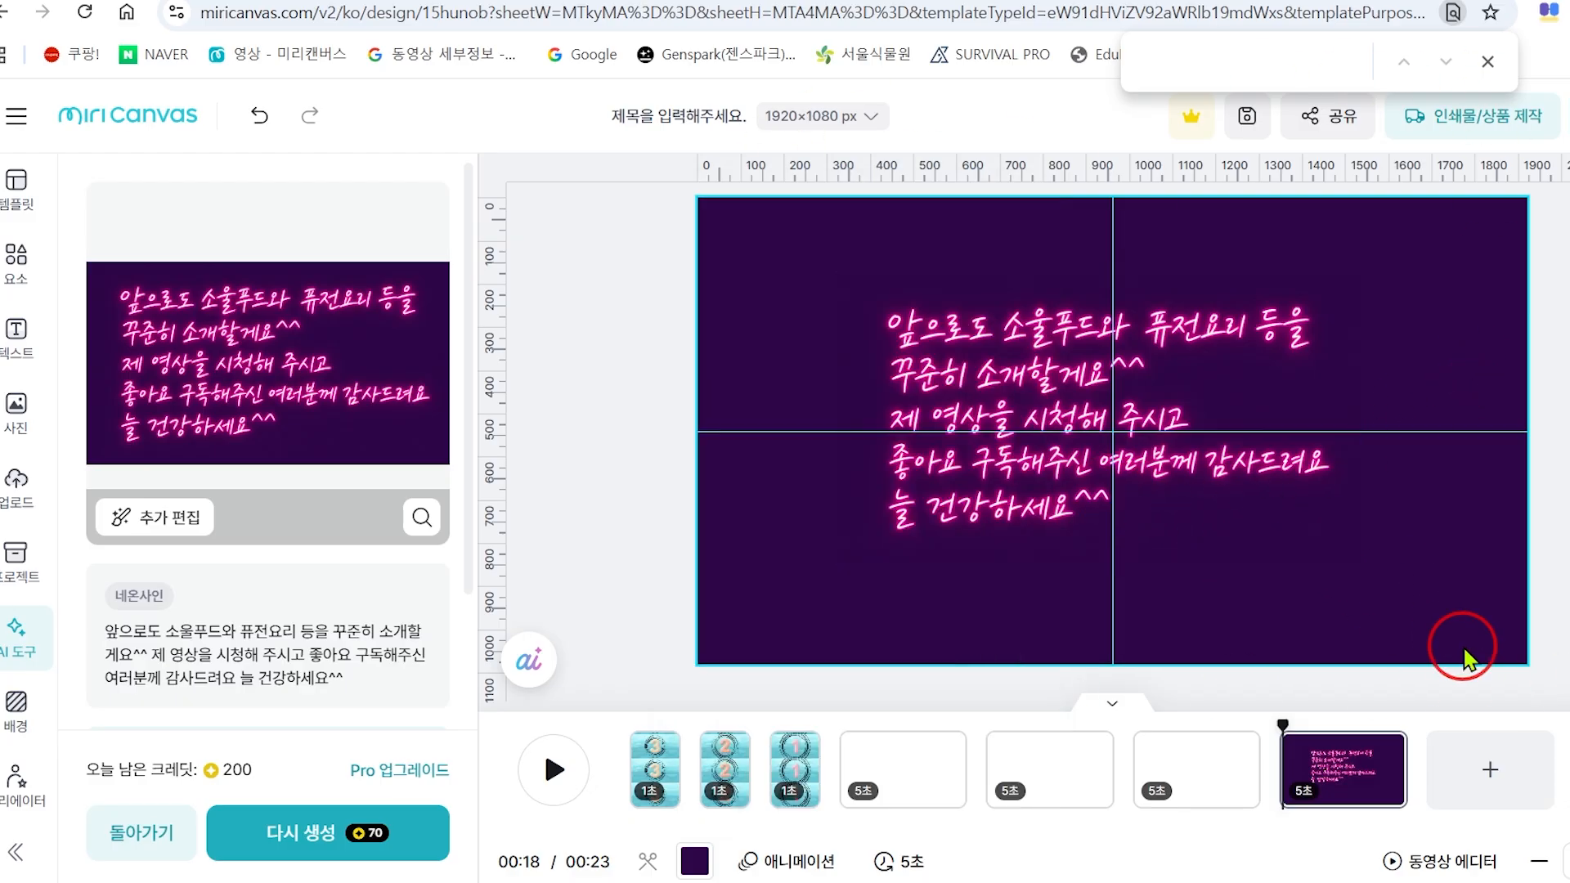
drag(958, 383, 1029, 381)
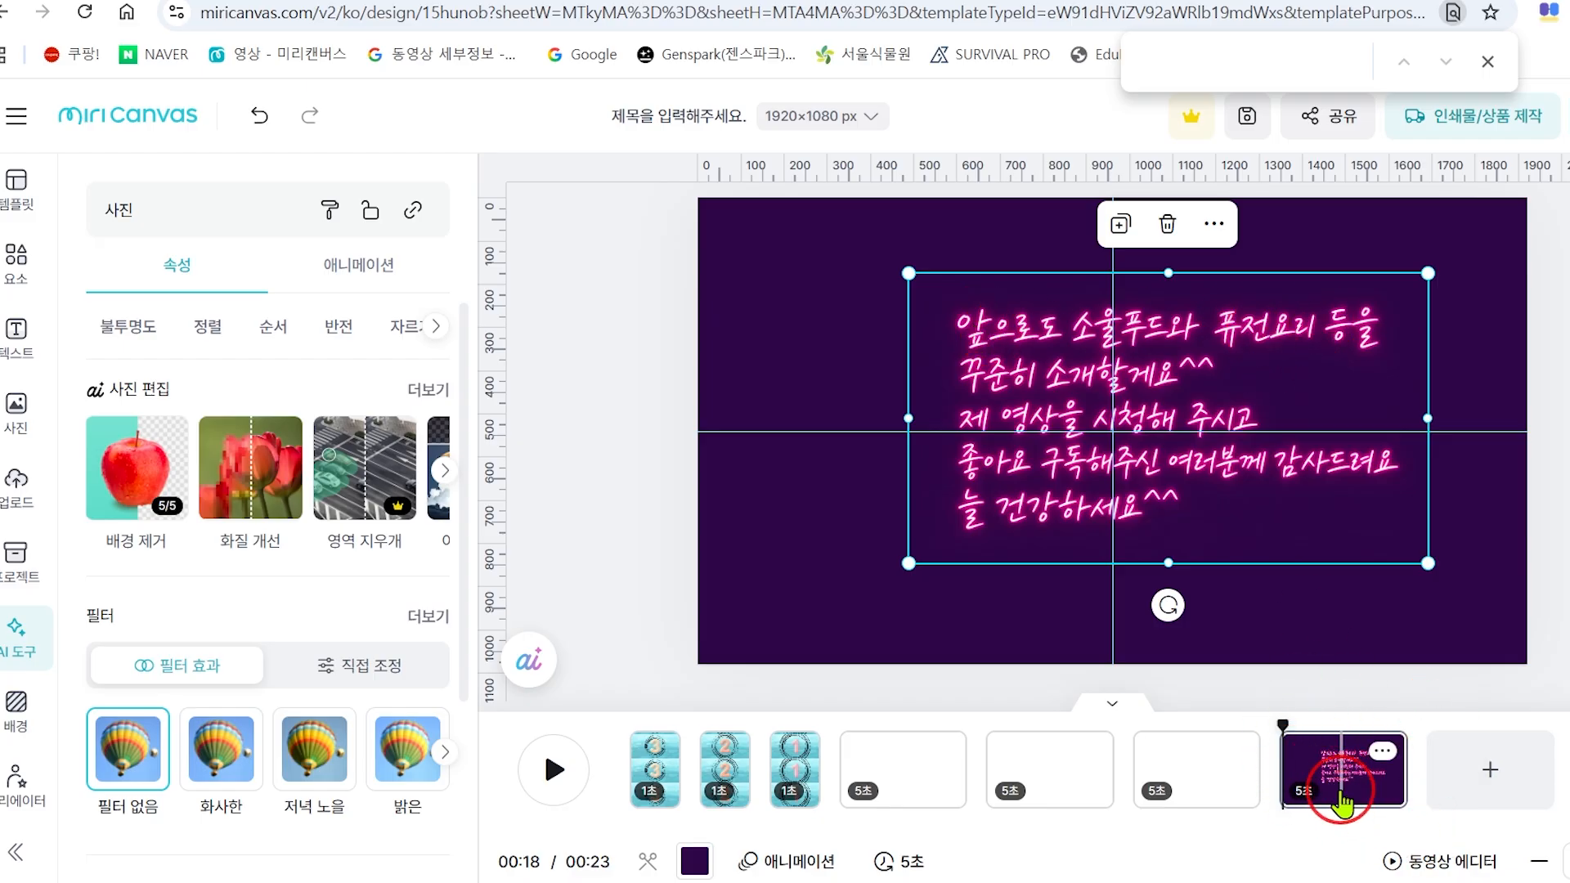
Set the last page's playback time to 3 seconds and shorten it to 2 seconds.
click(907, 861)
click(1154, 745)
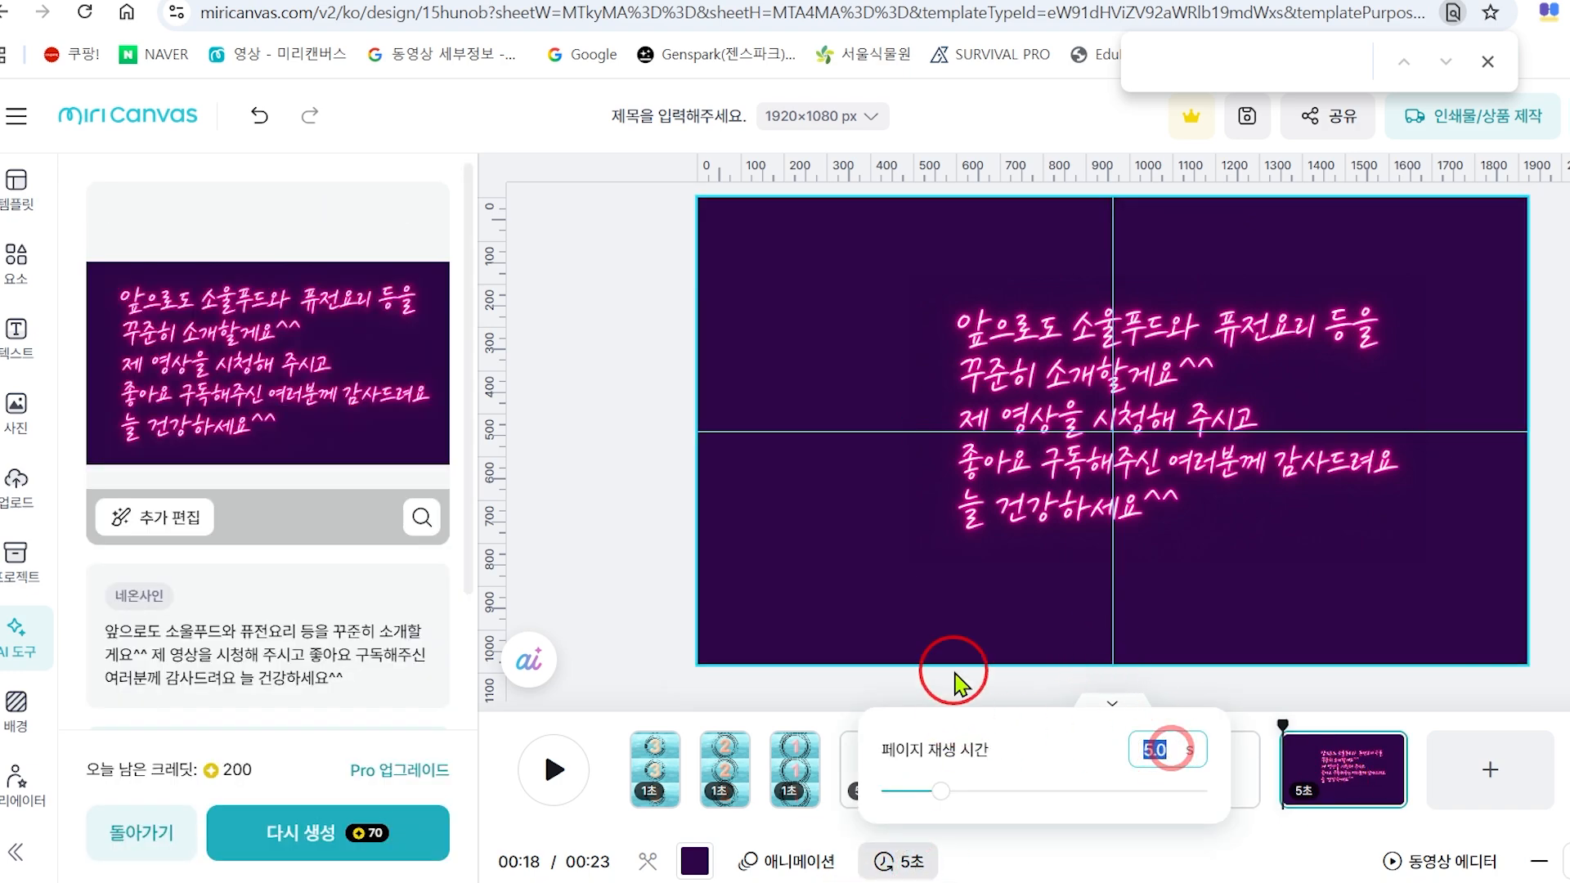
text(3)
key(Return)
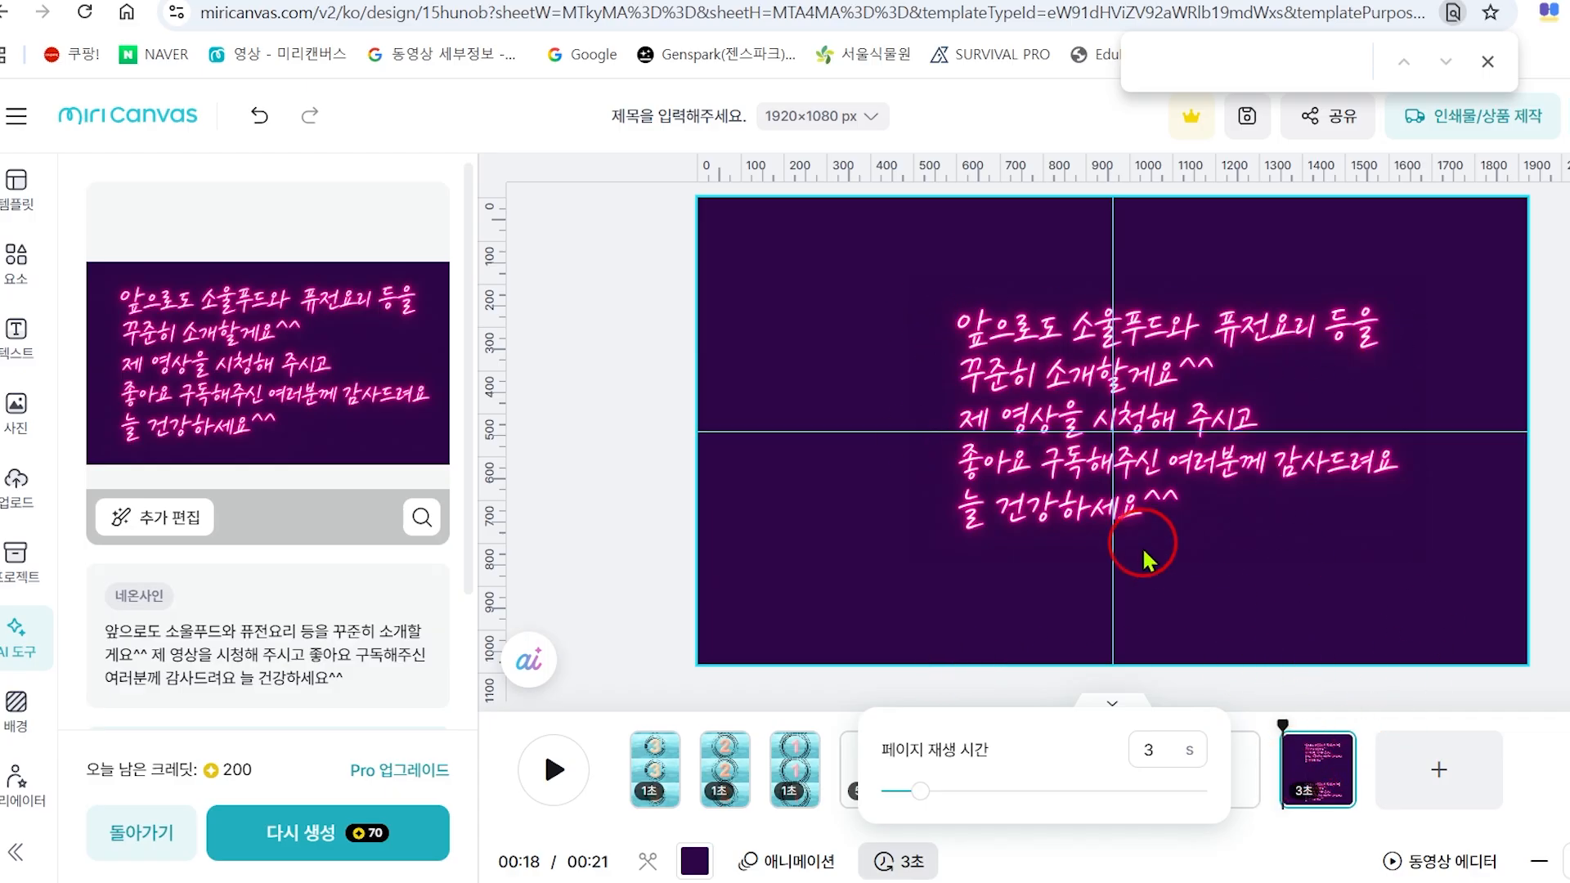
click(1162, 749)
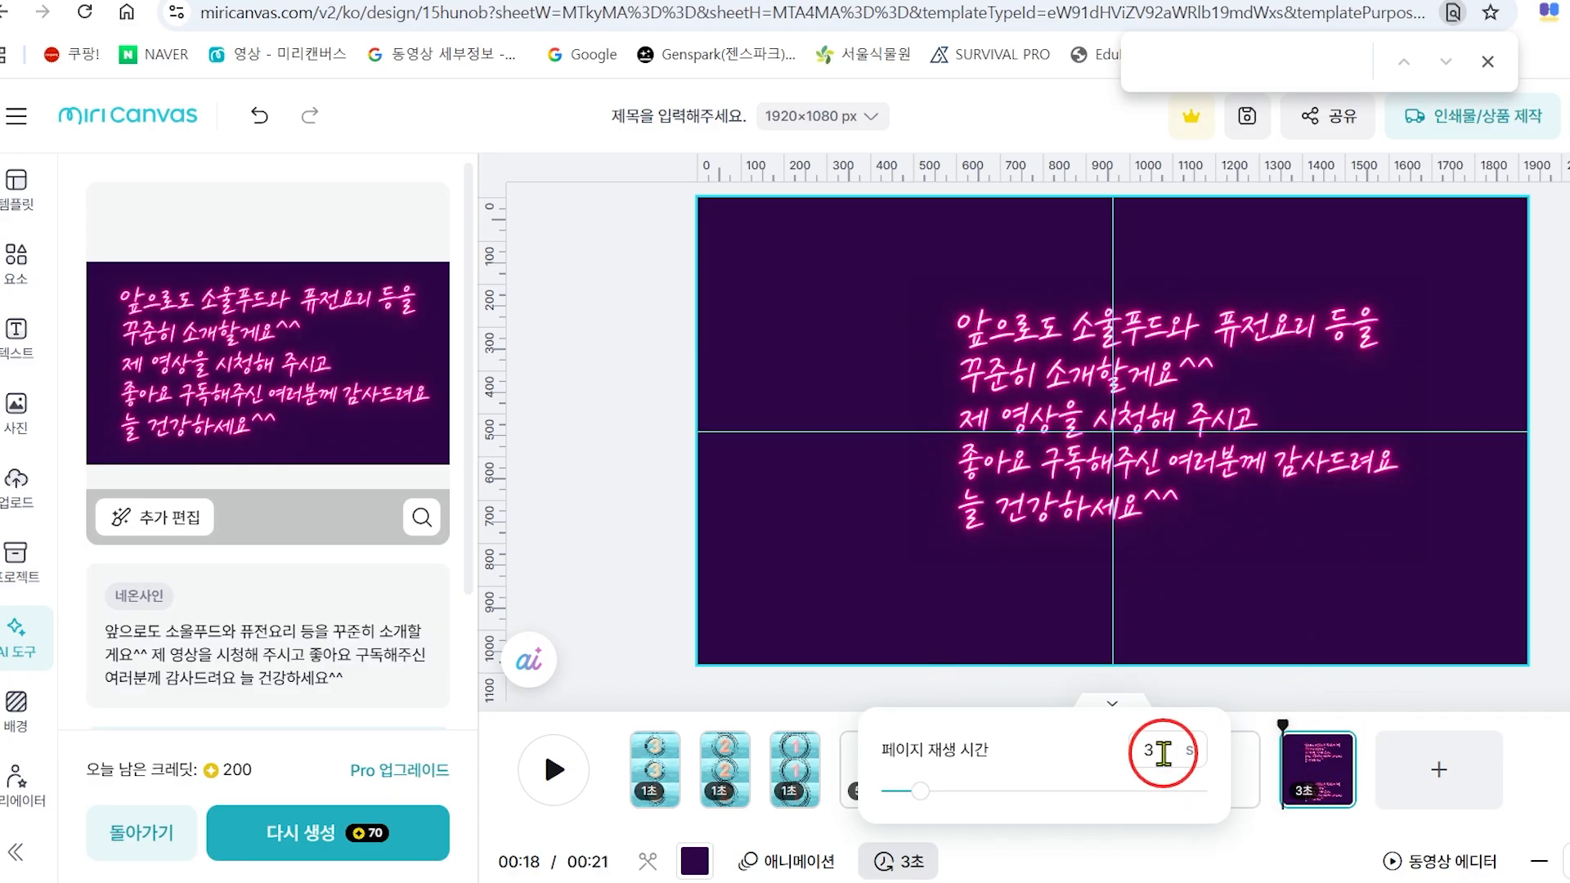
text(2)
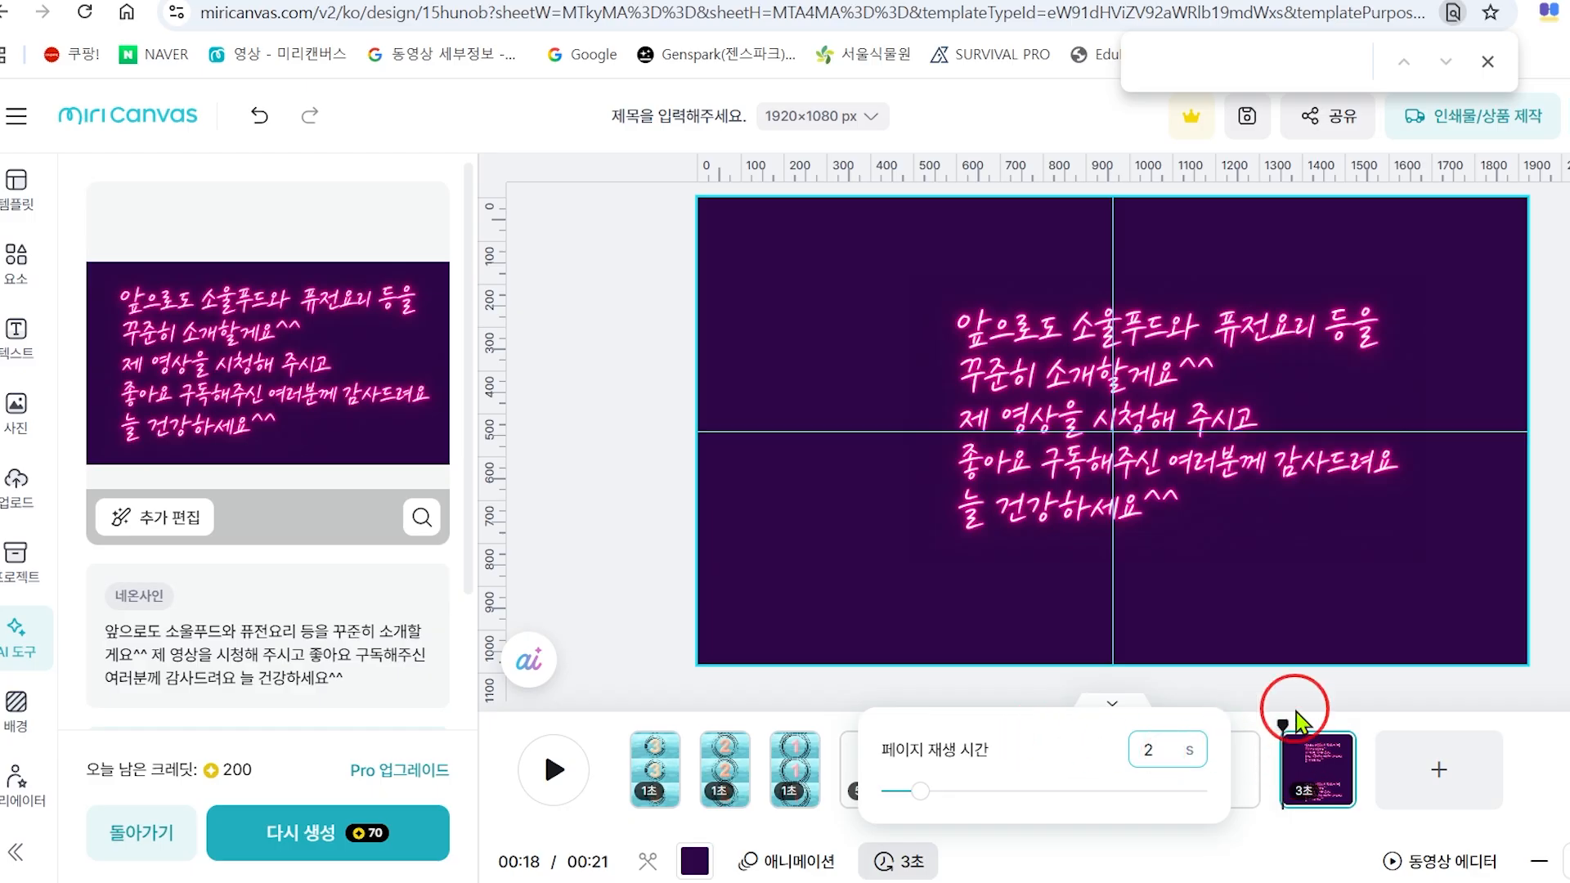
key(Return)
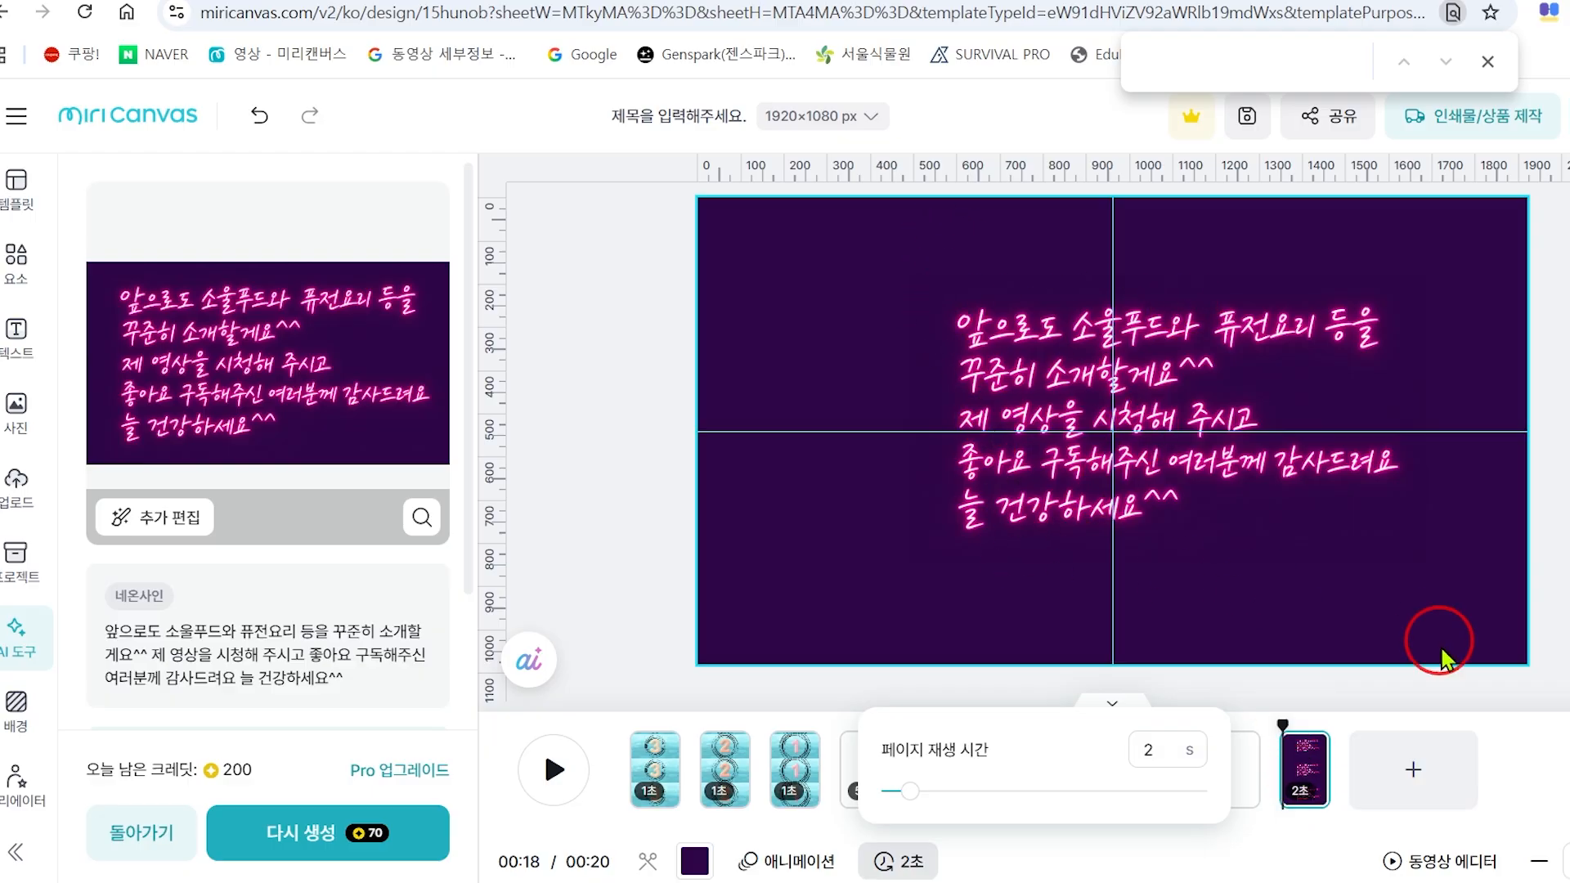
right_click(1302, 797)
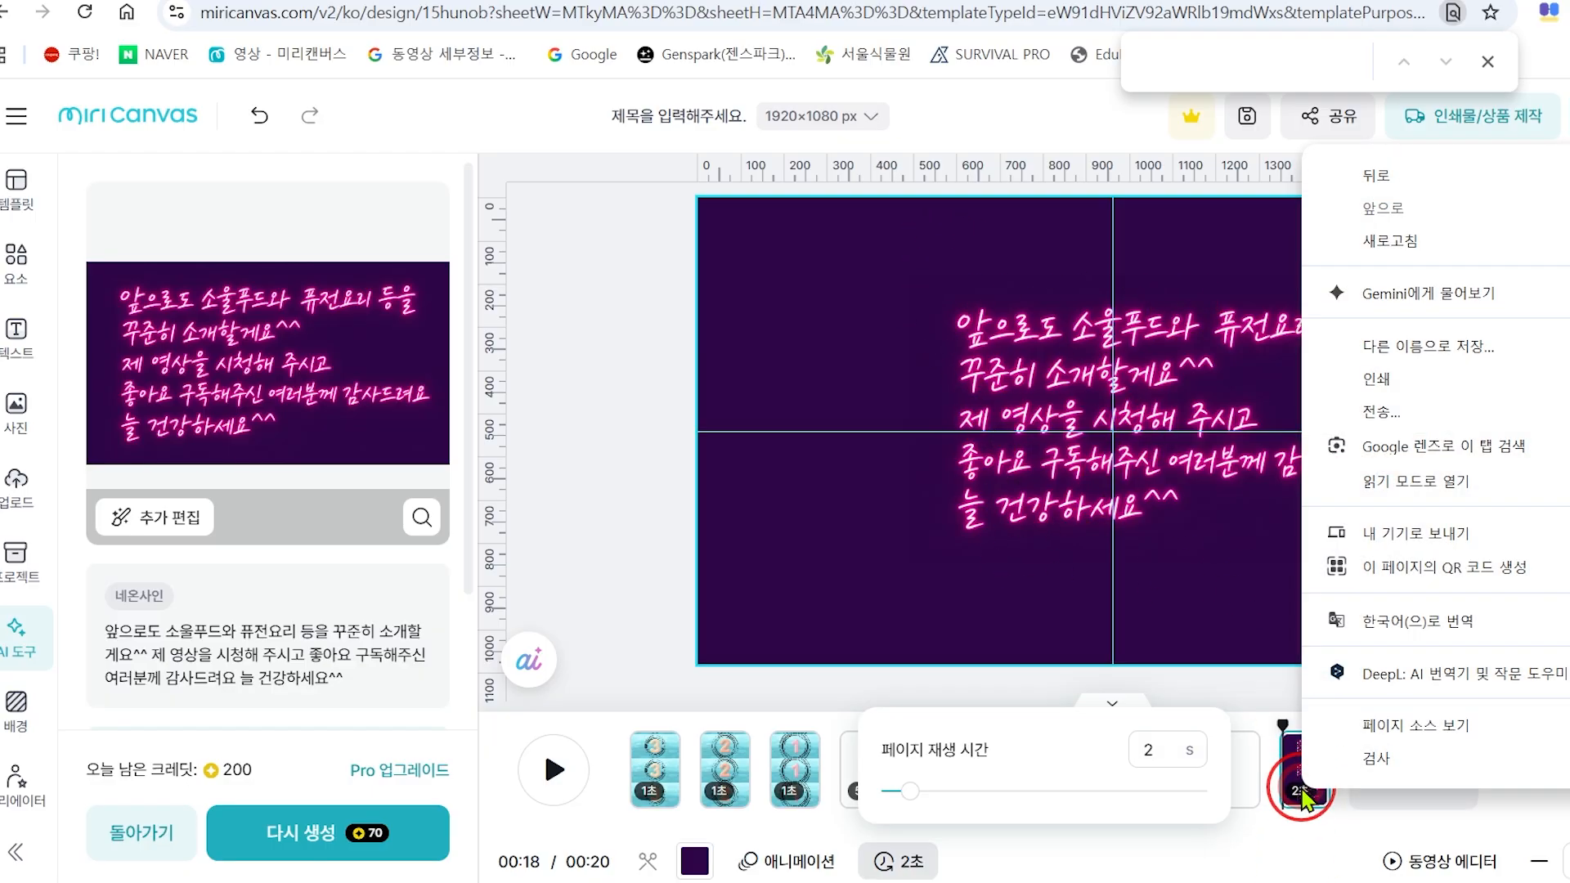
click(1284, 720)
click(1285, 717)
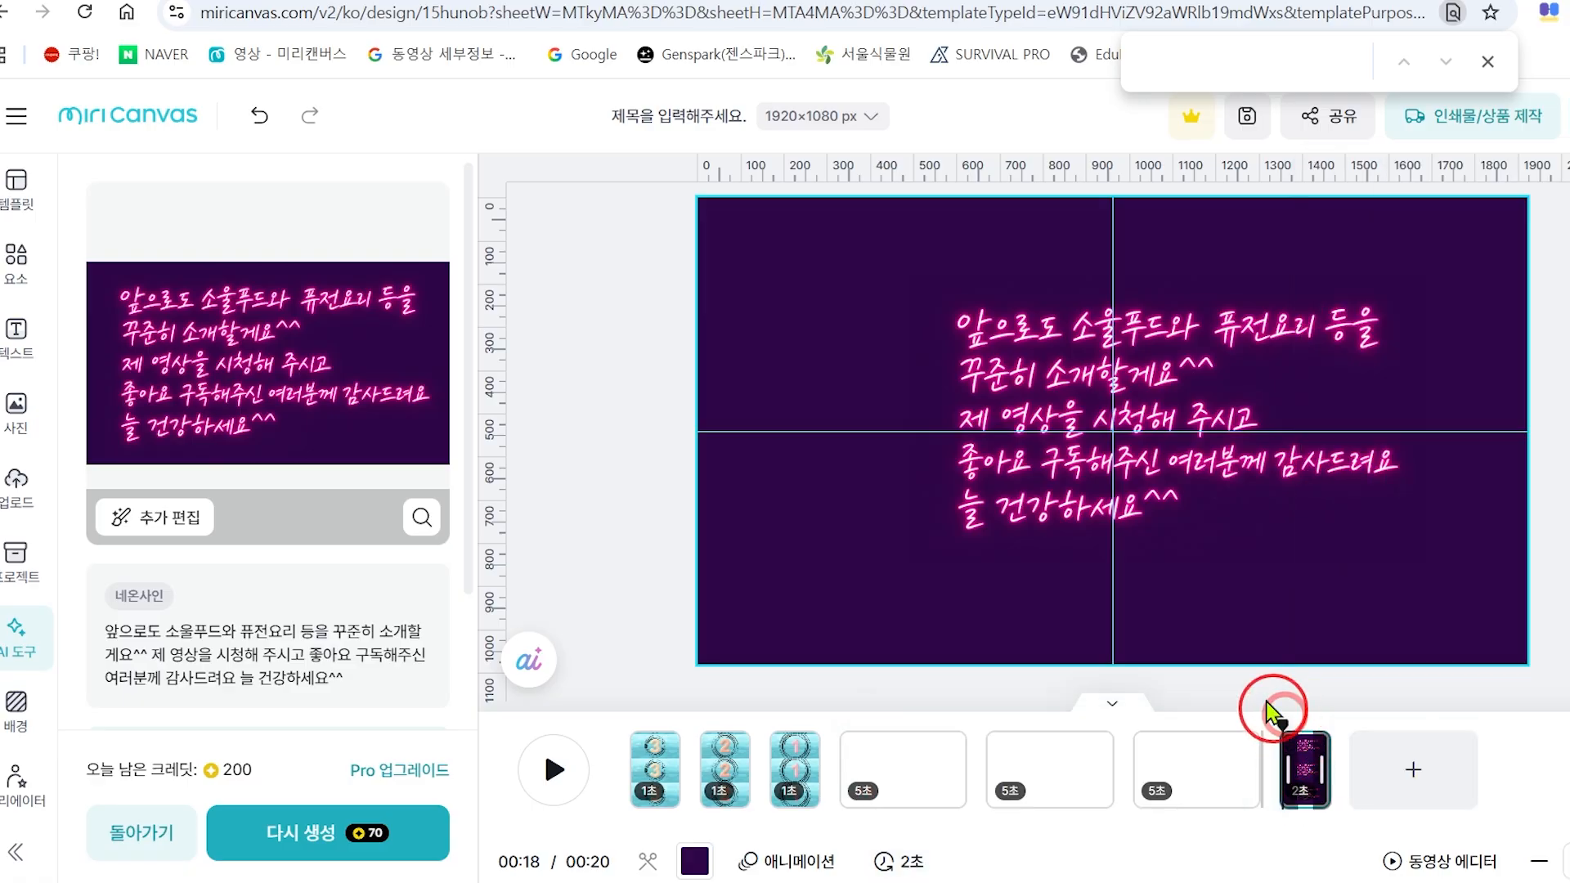
Duplicate the neon text page four times at the end of the timeline.
click(1061, 579)
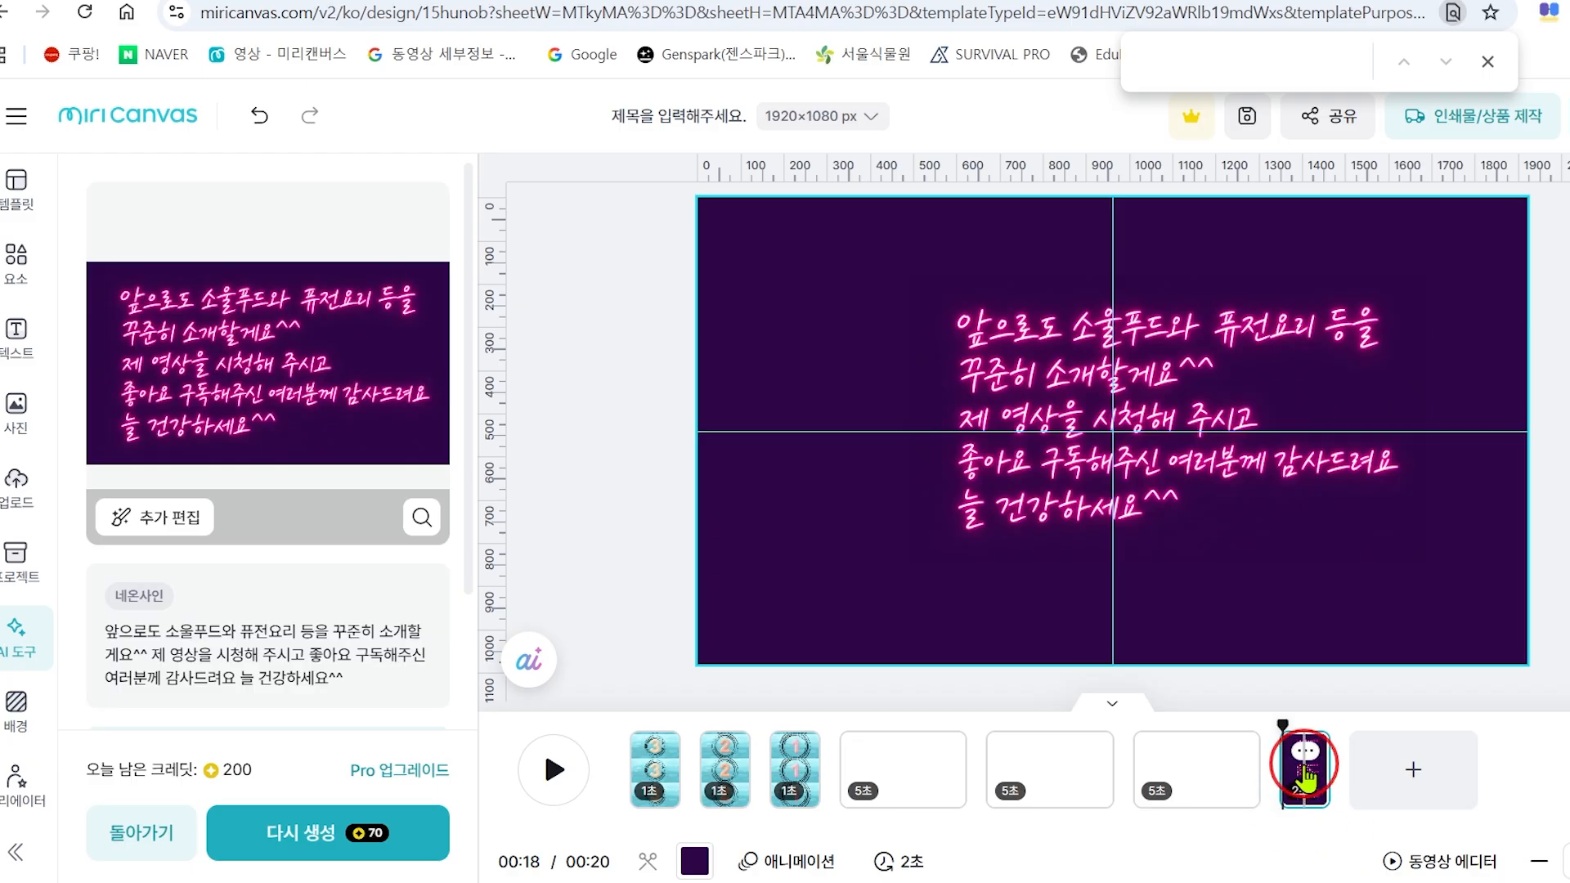
right_click(1305, 775)
click(1305, 754)
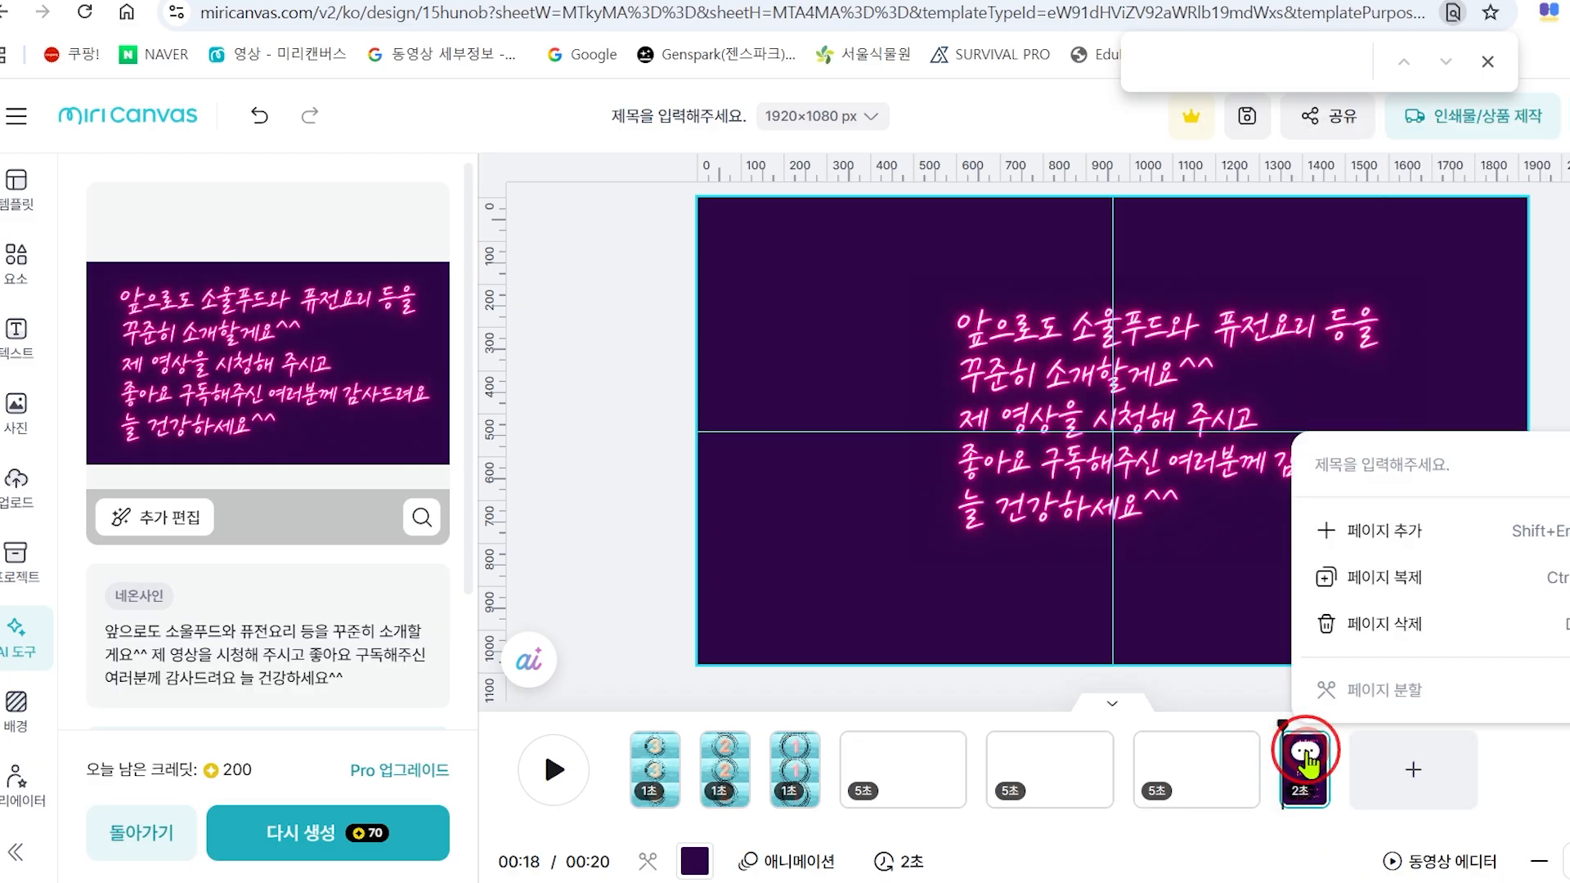
click(1358, 579)
click(1374, 749)
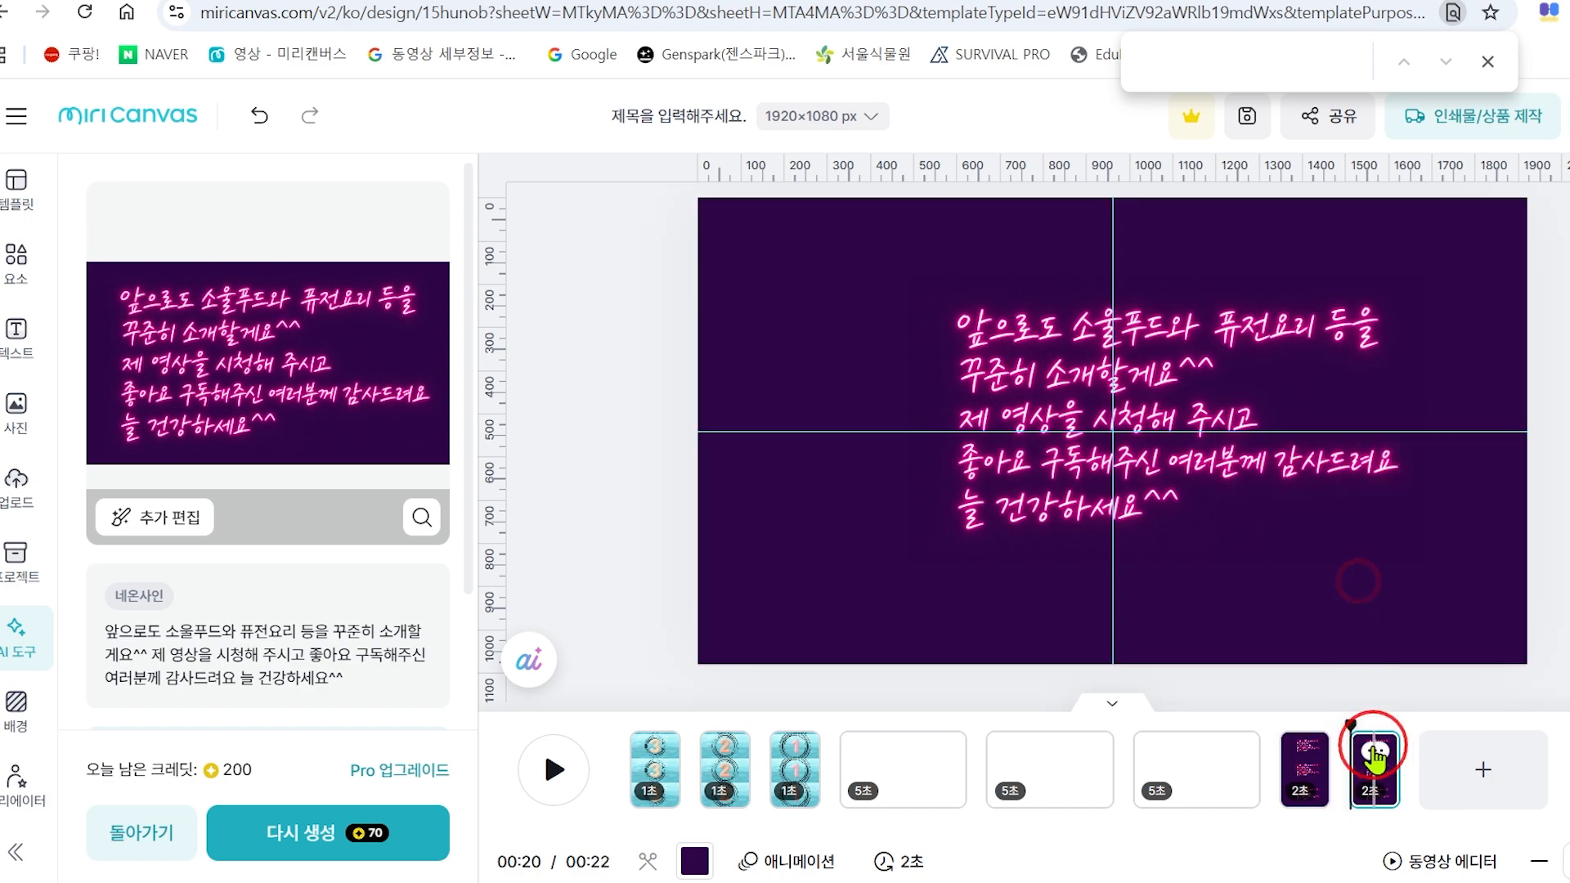
click(1425, 577)
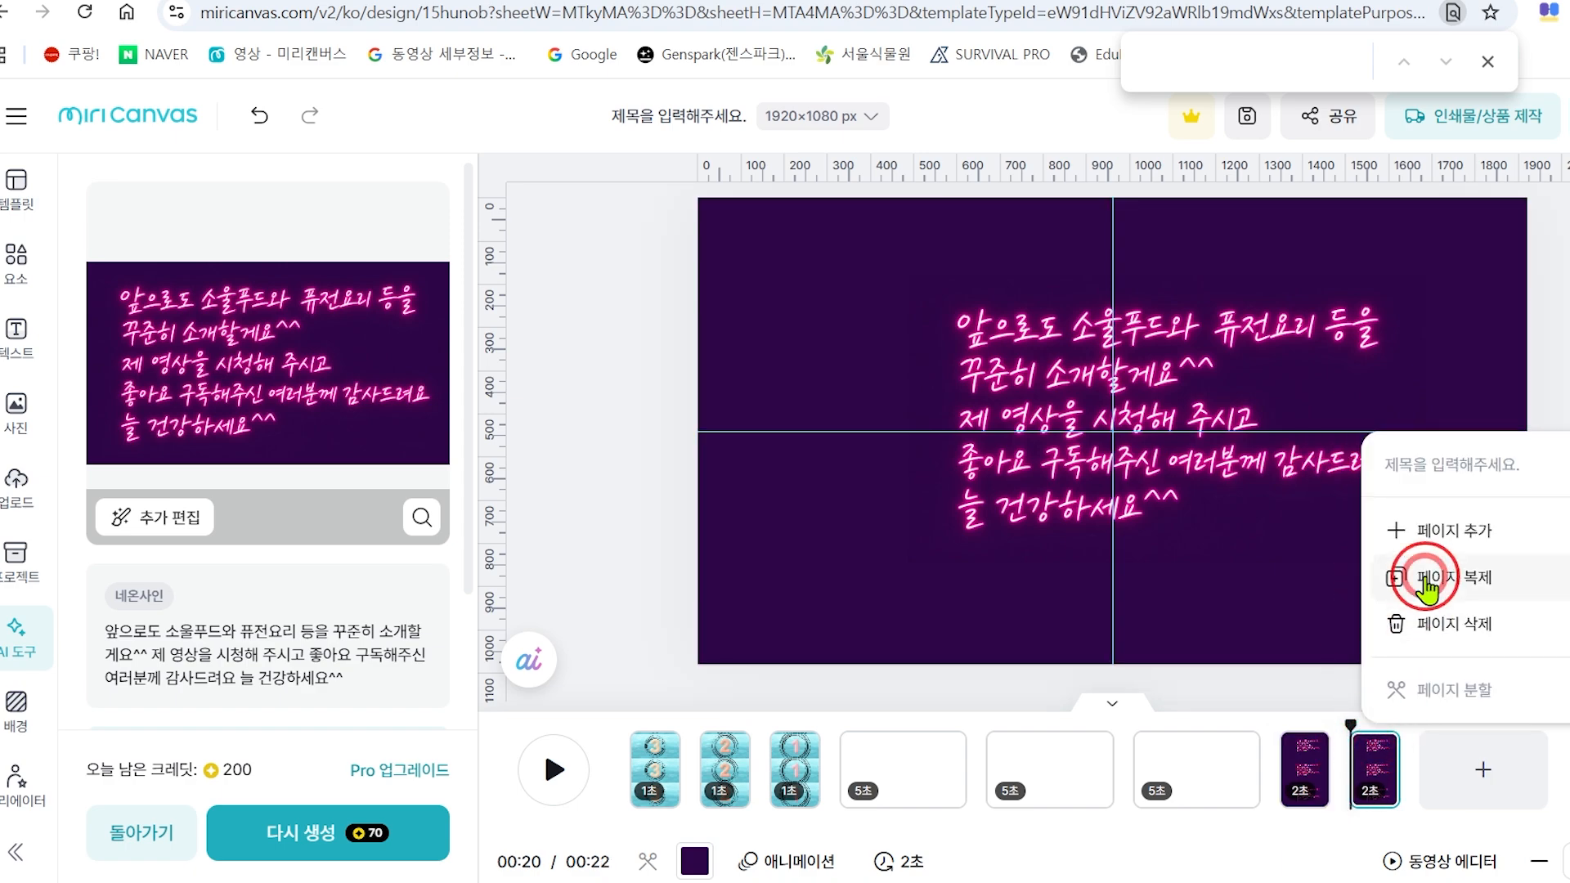
click(1466, 769)
right_click(1444, 748)
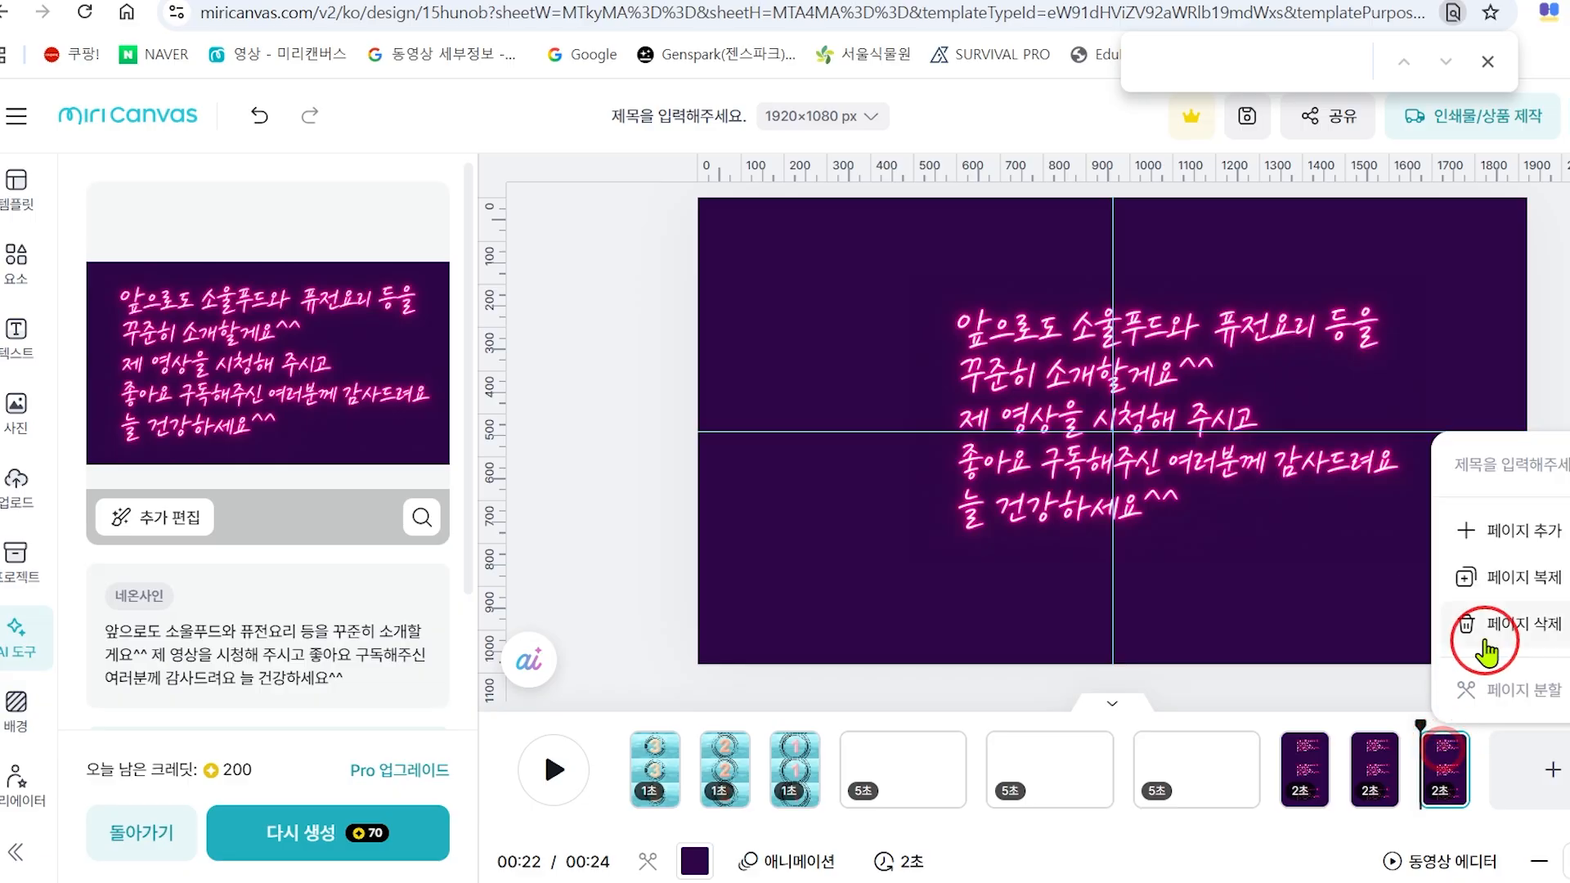
click(1509, 587)
click(1517, 769)
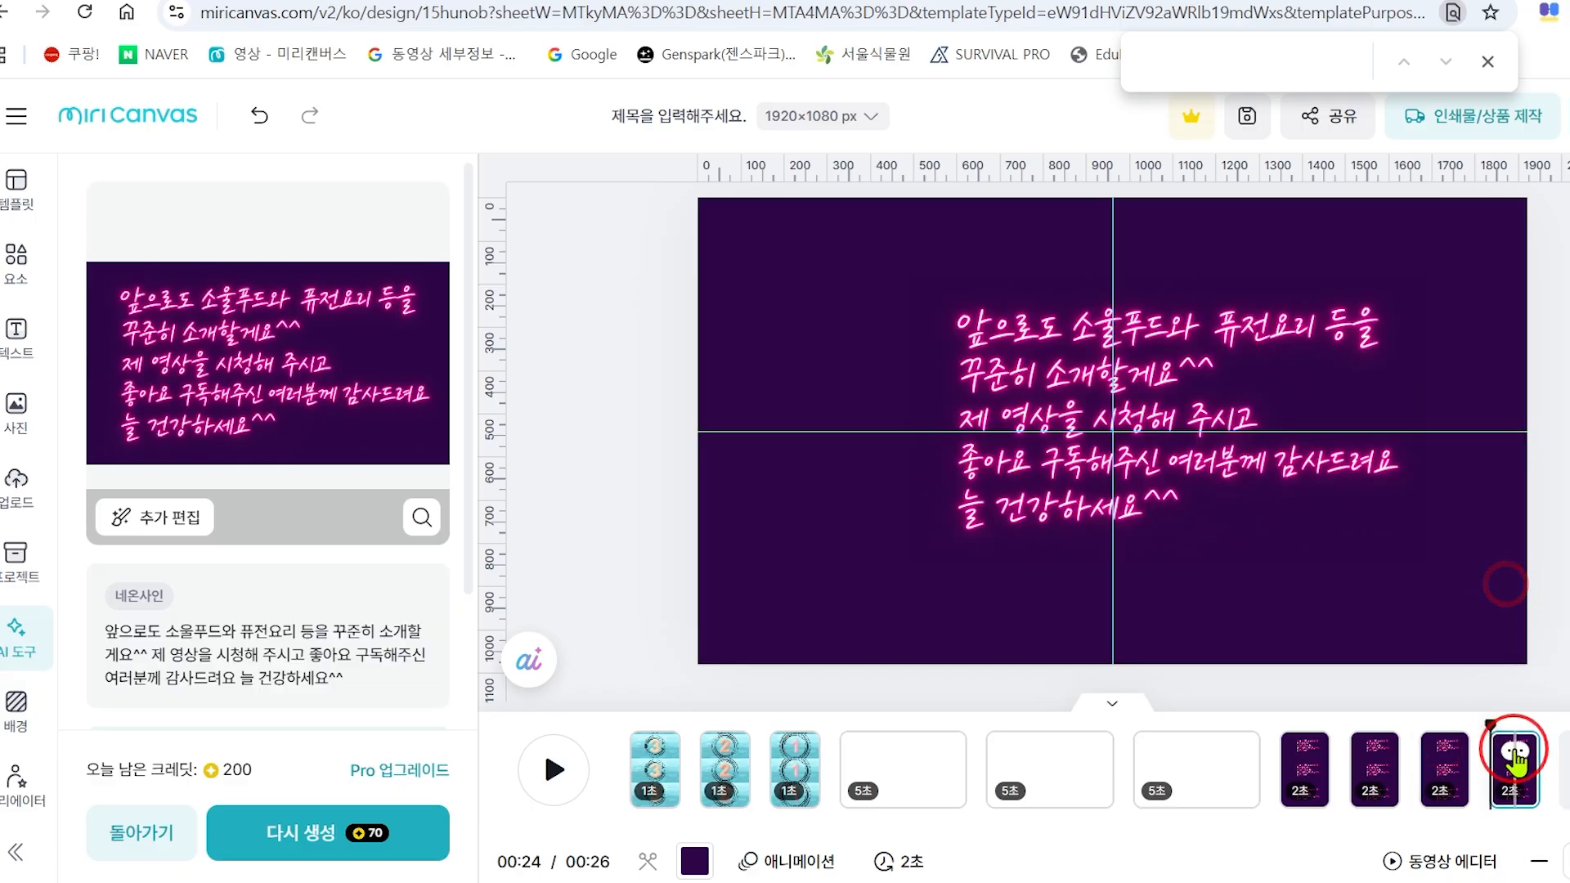
right_click(1517, 764)
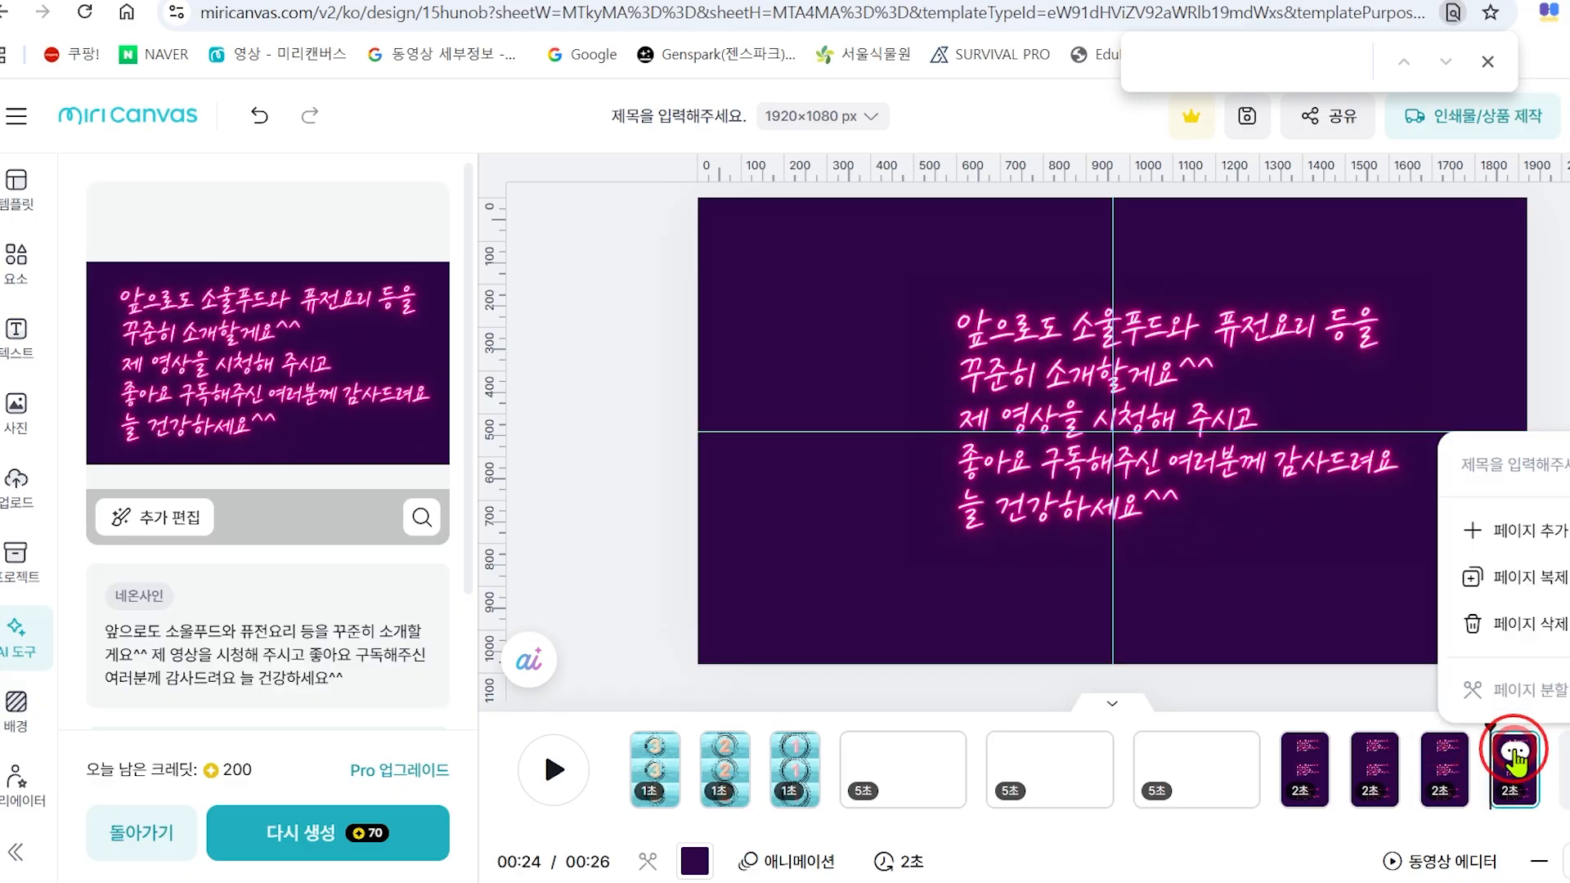
click(1515, 583)
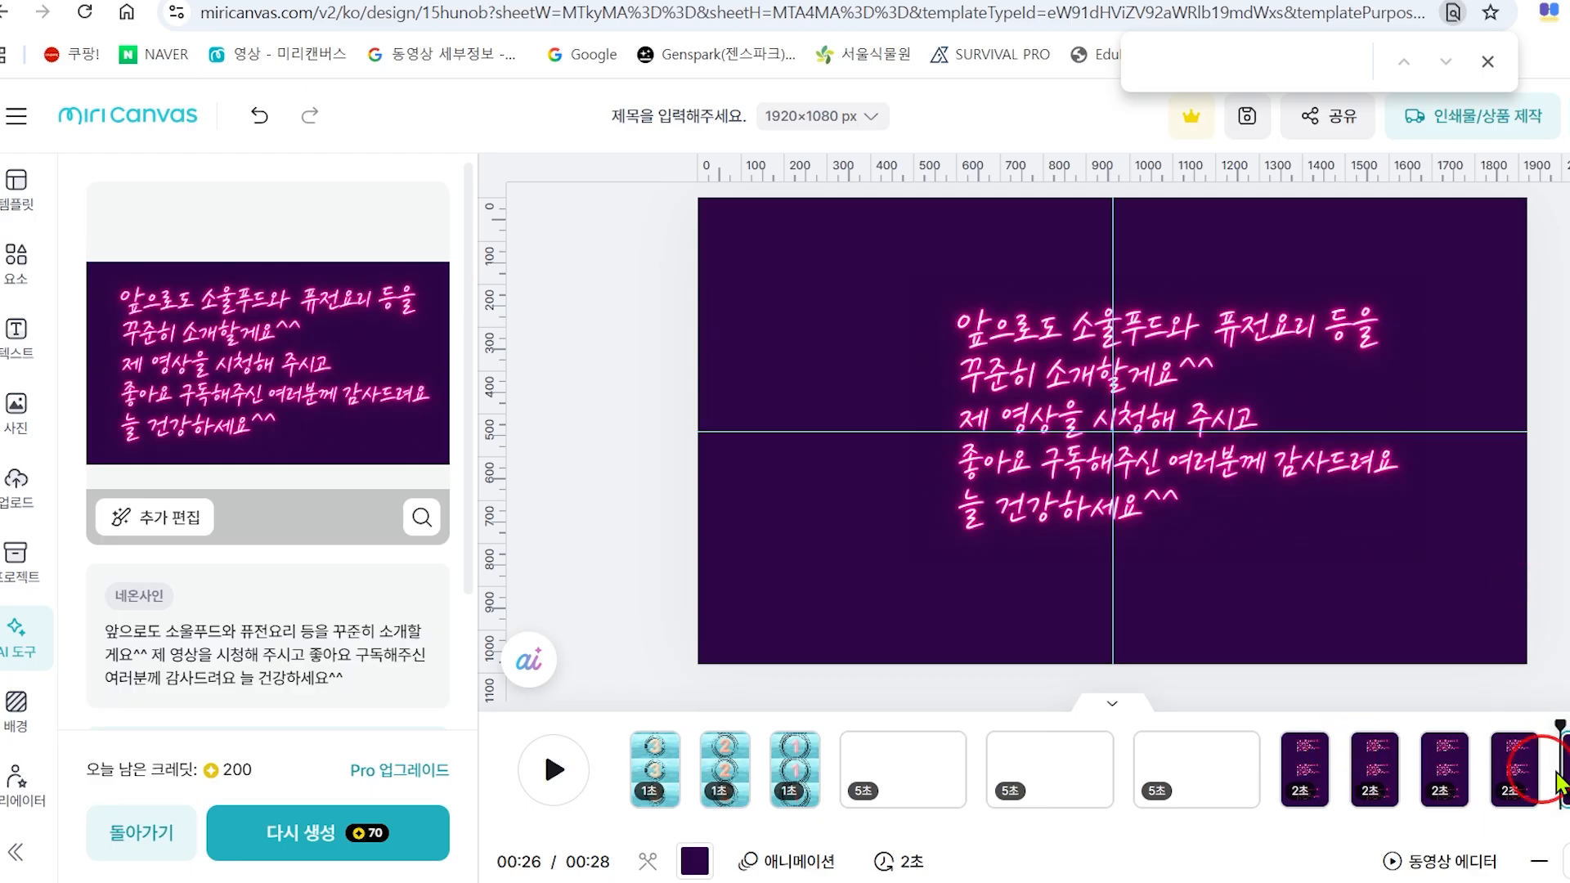
Shorten the first neon text page to 1.5 seconds and crop its image to only the first line of text.
drag(1286, 770, 1295, 771)
click(1311, 776)
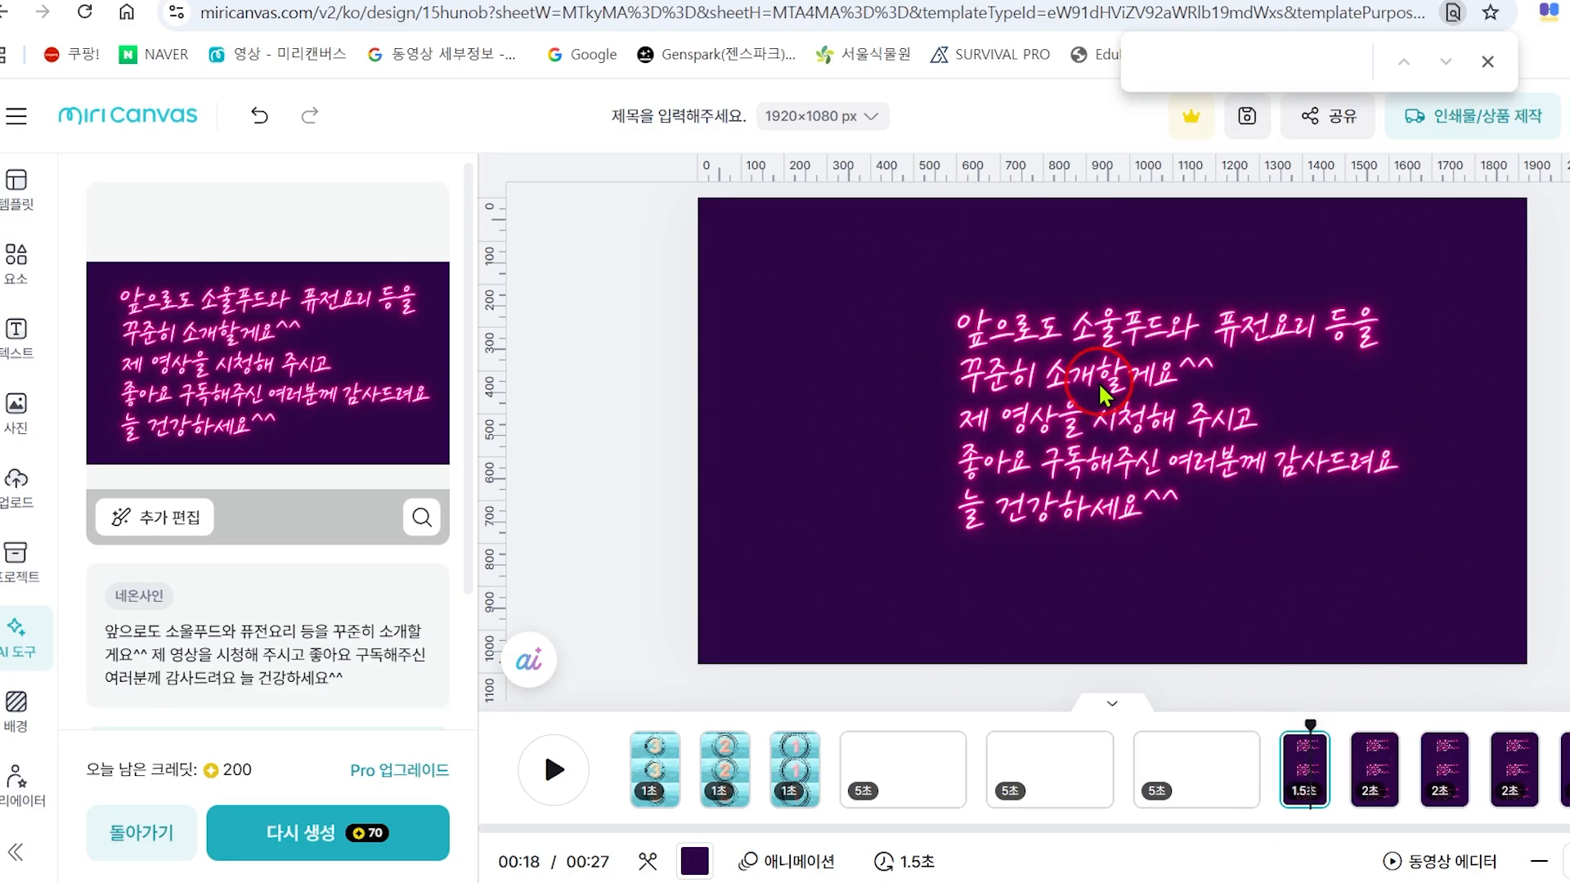
click(1033, 340)
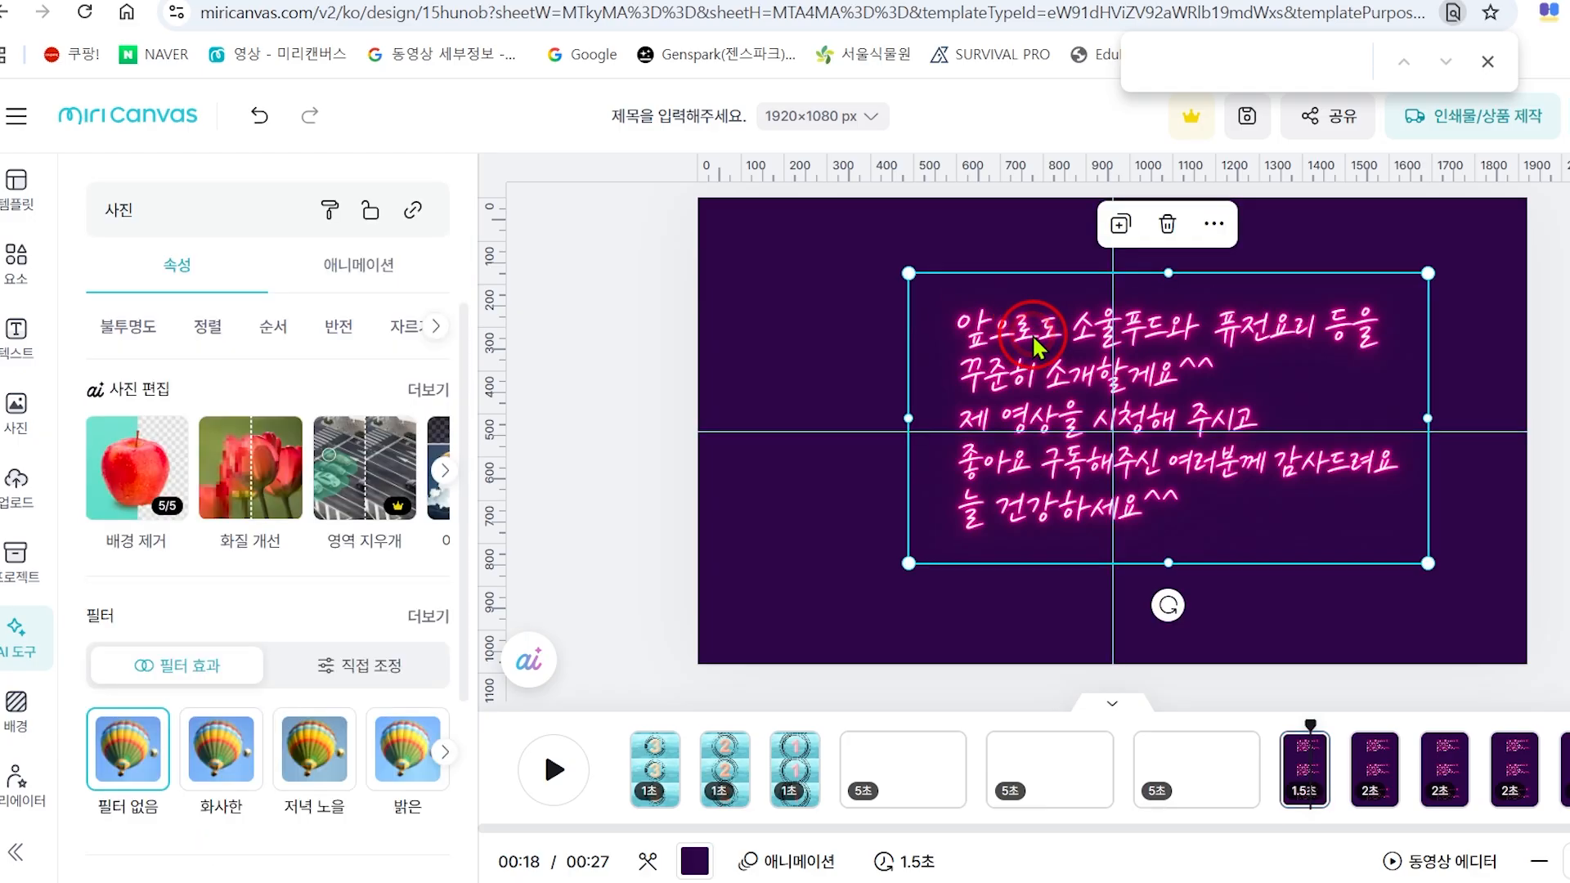
double_click(1071, 331)
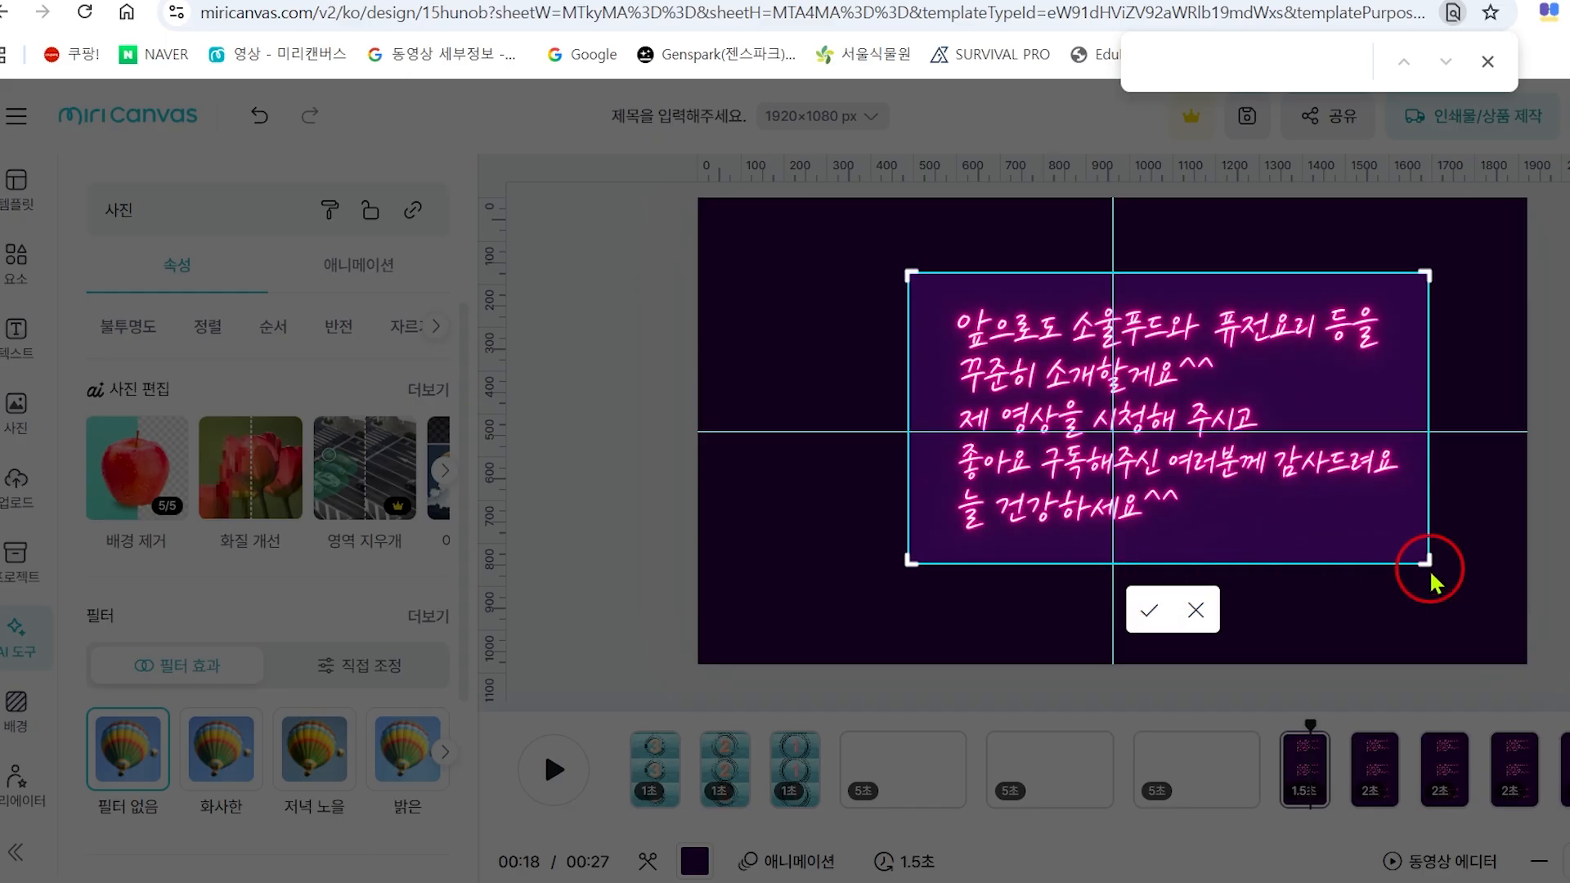
drag(1426, 560, 1431, 354)
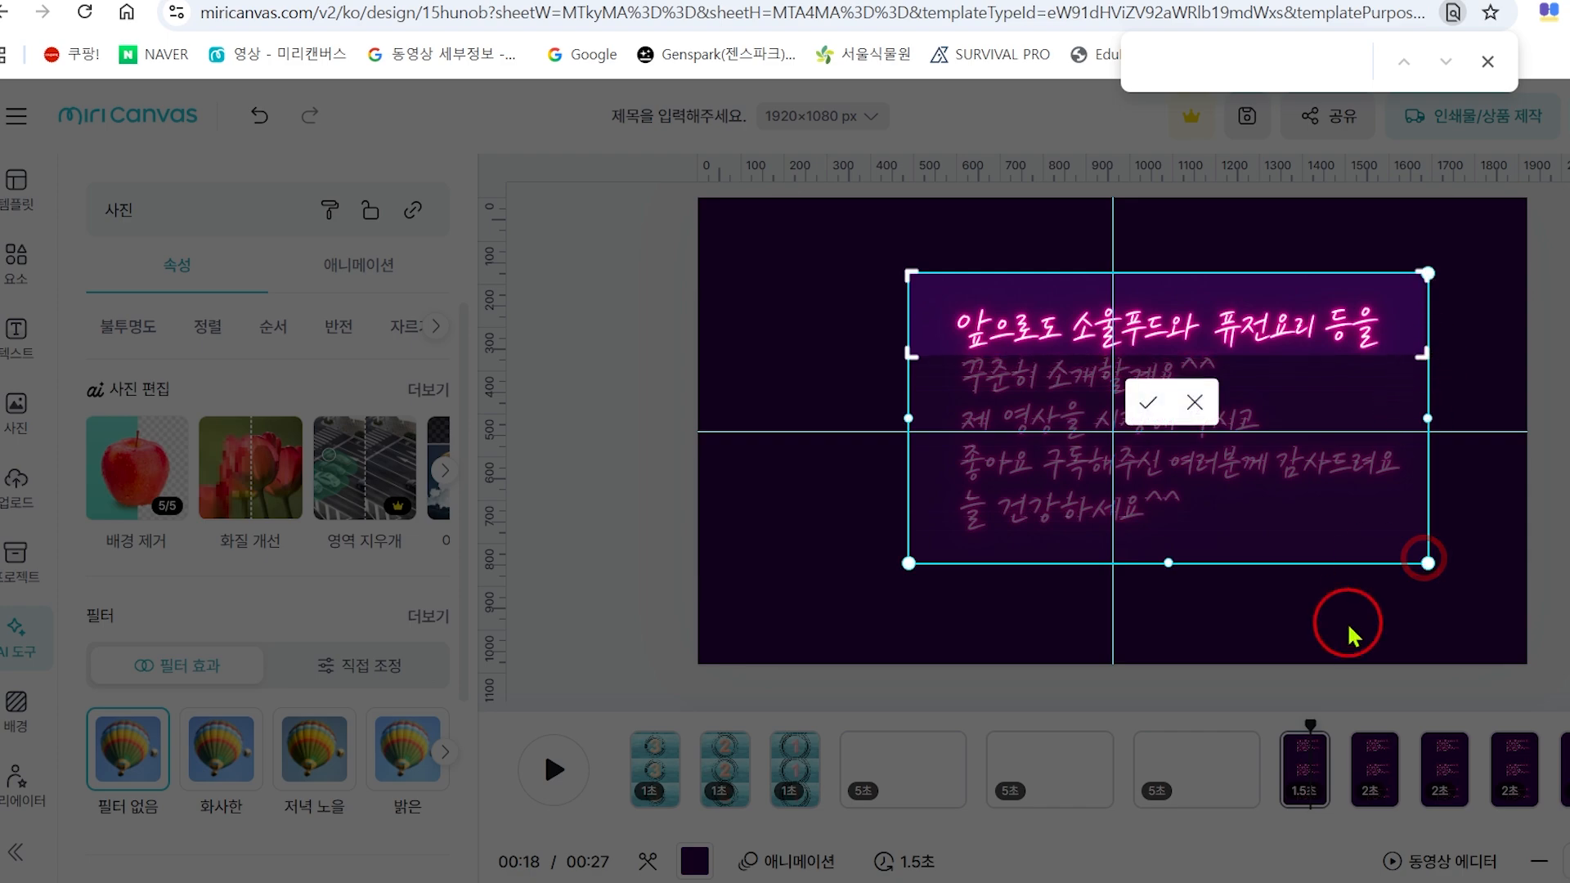
click(1145, 402)
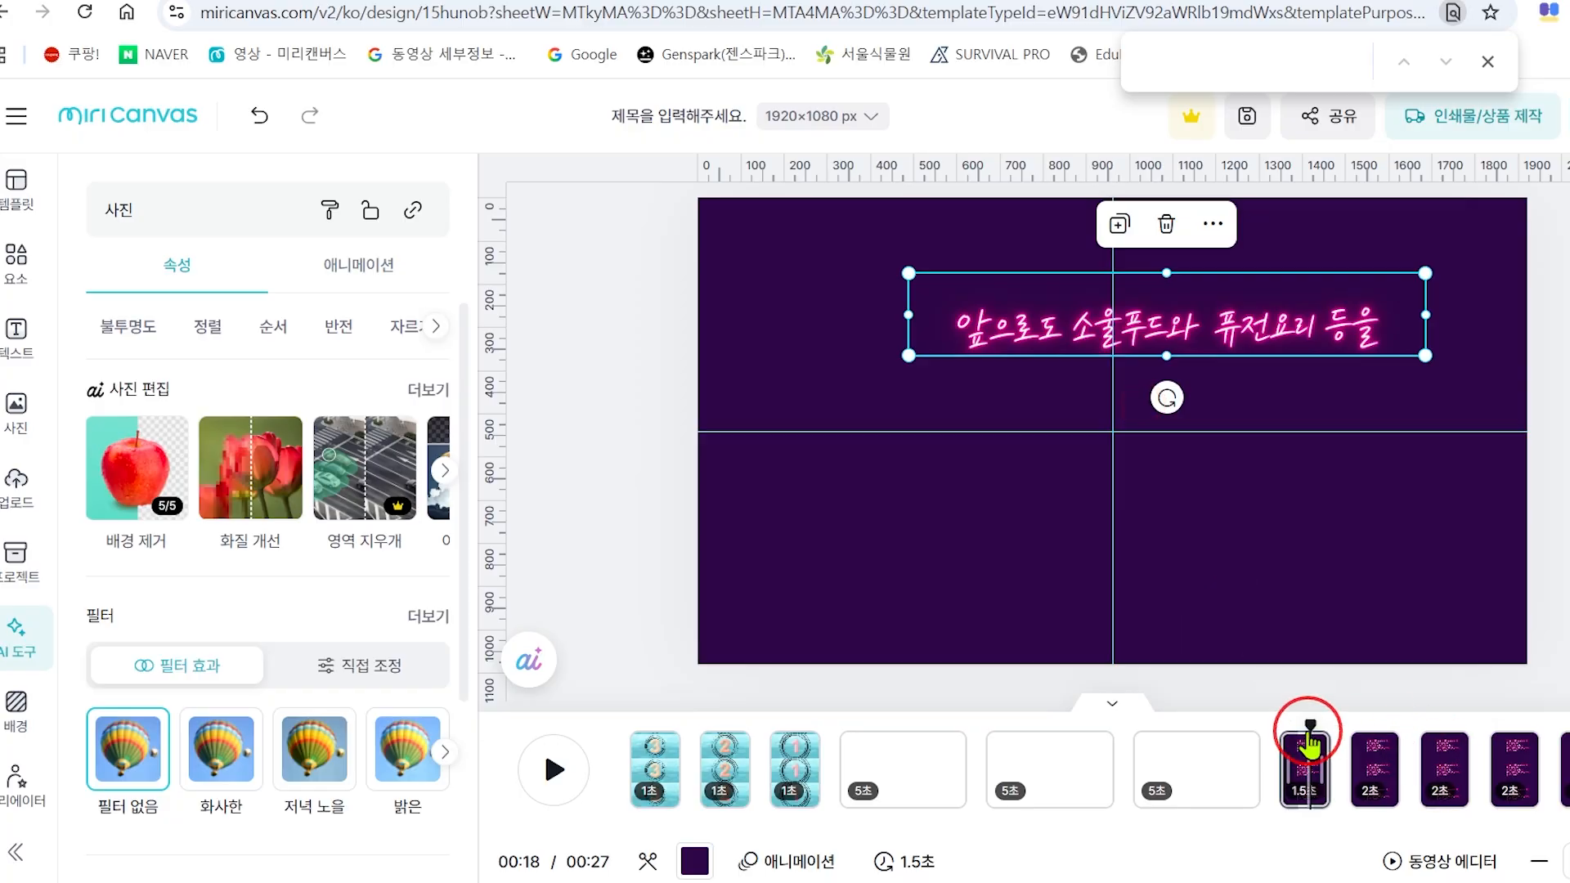
Crop the neon image on the second neon text page to the first two lines of text.
drag(1309, 723, 1361, 735)
right_click(1374, 745)
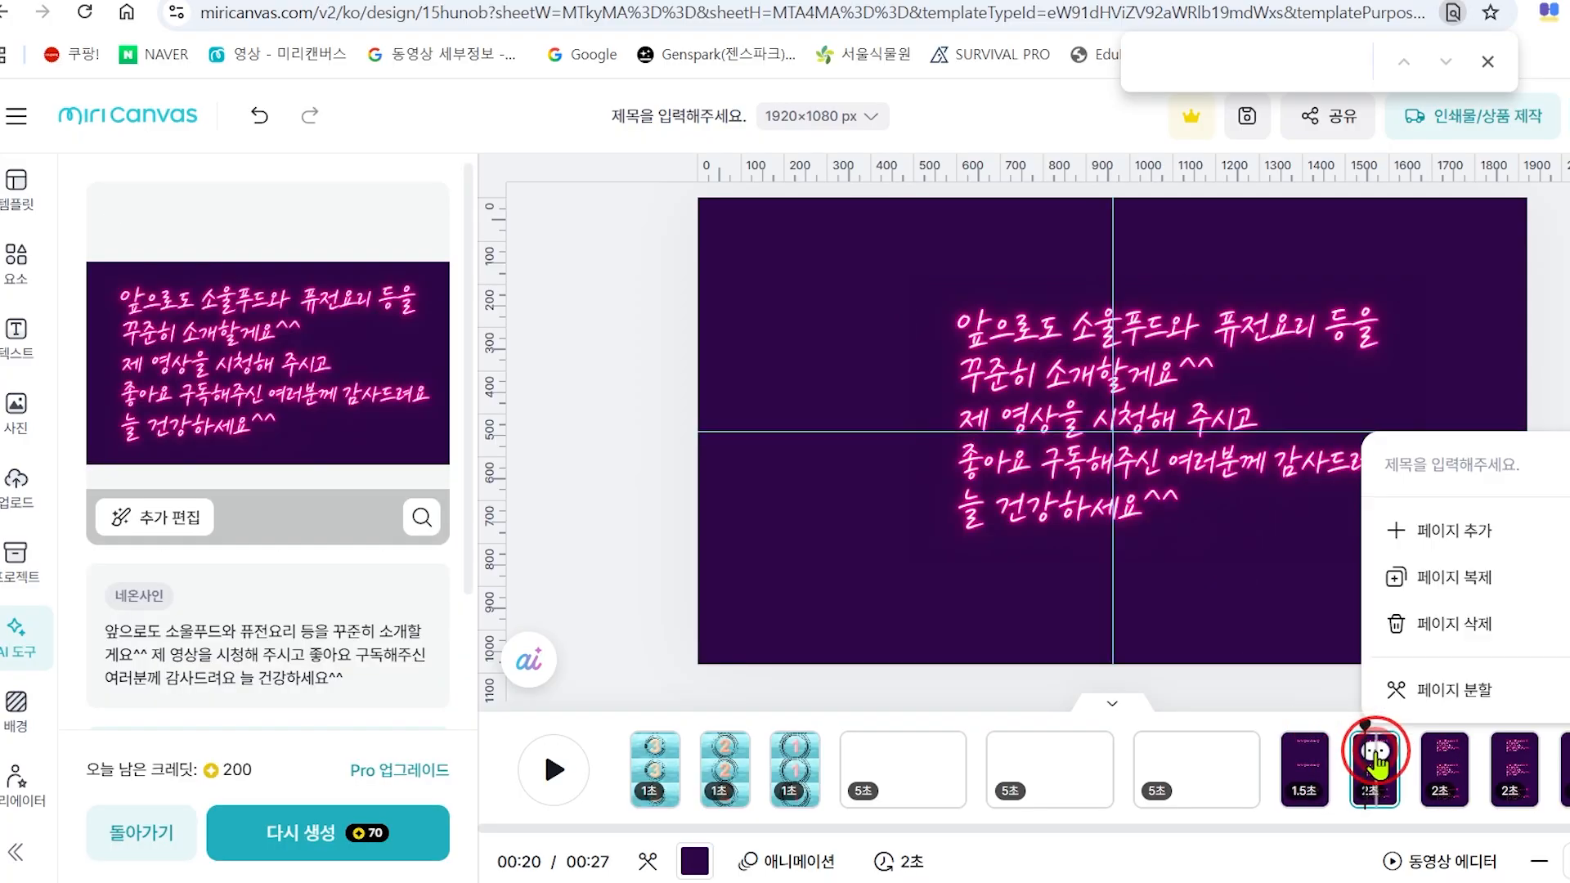
click(1042, 415)
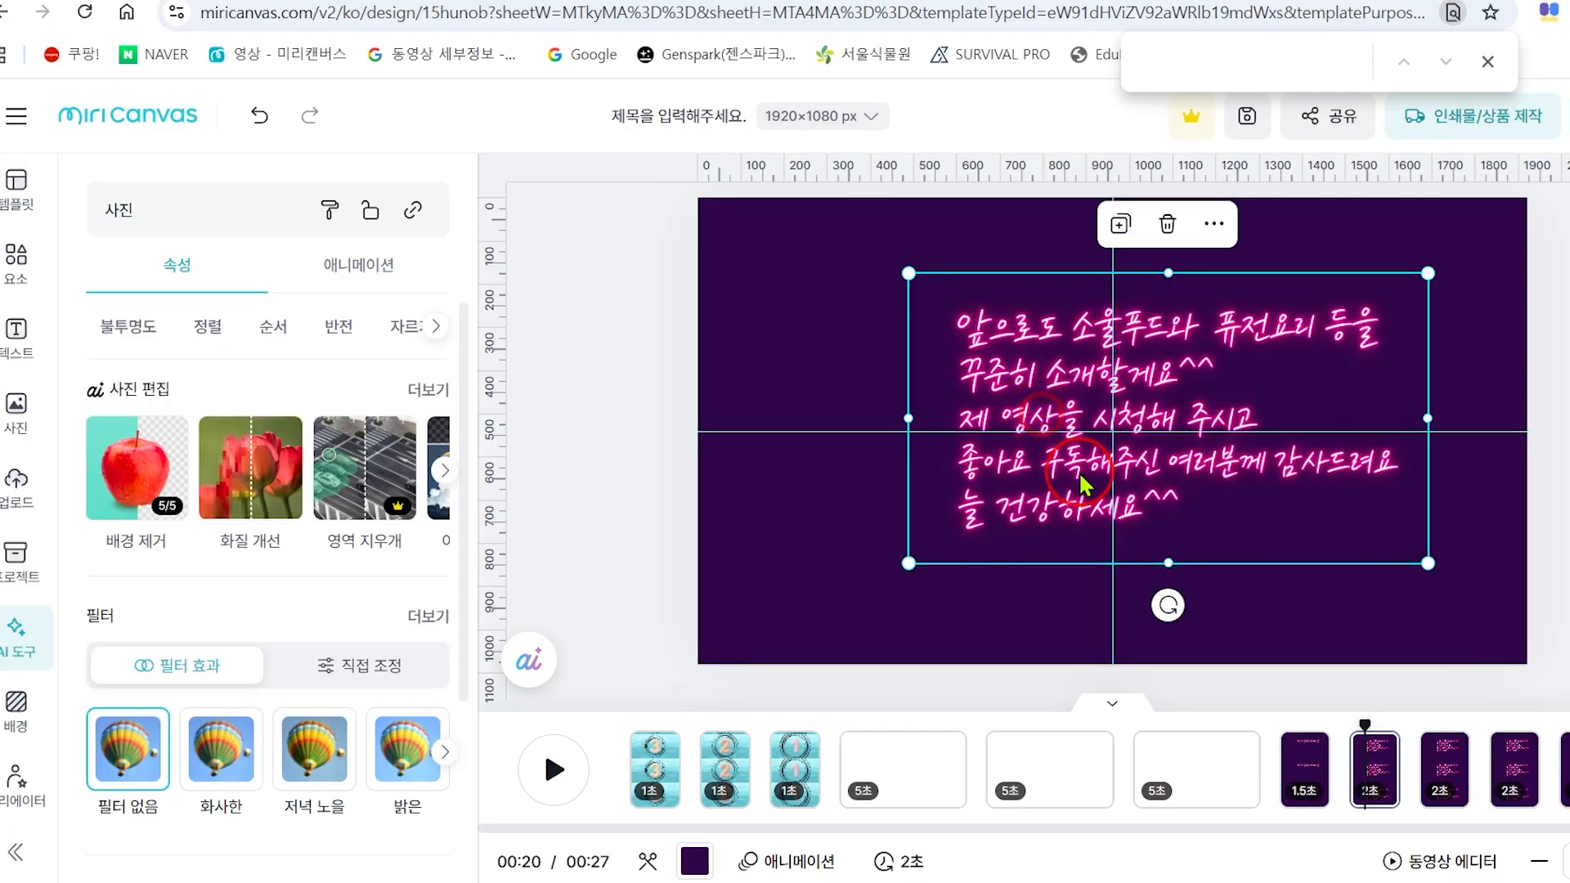
double_click(1171, 431)
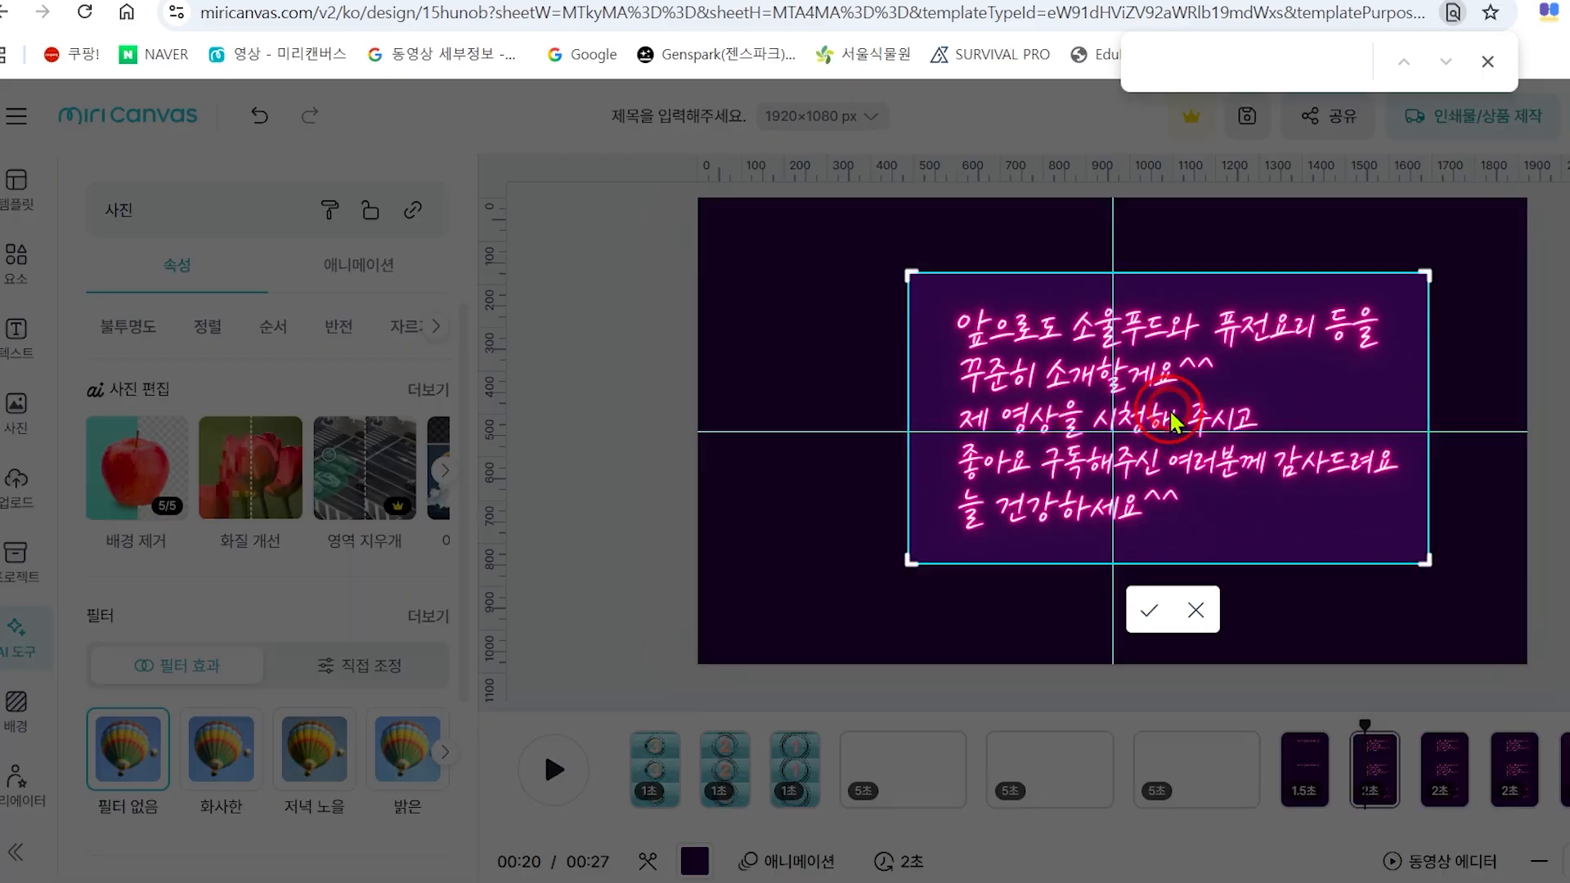
drag(1426, 562, 1405, 397)
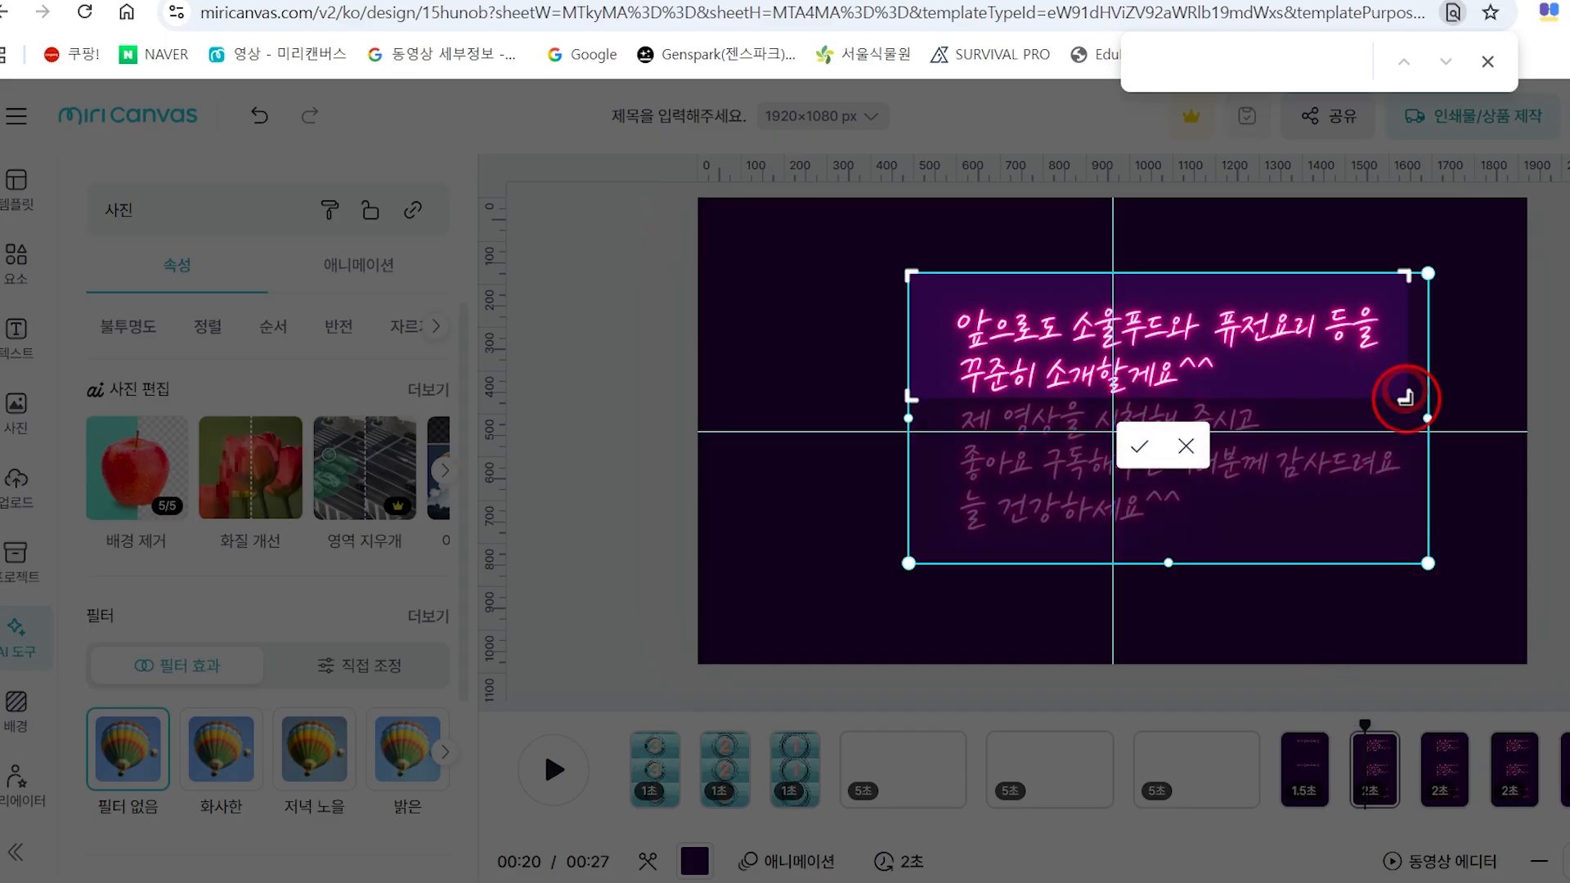
click(1136, 453)
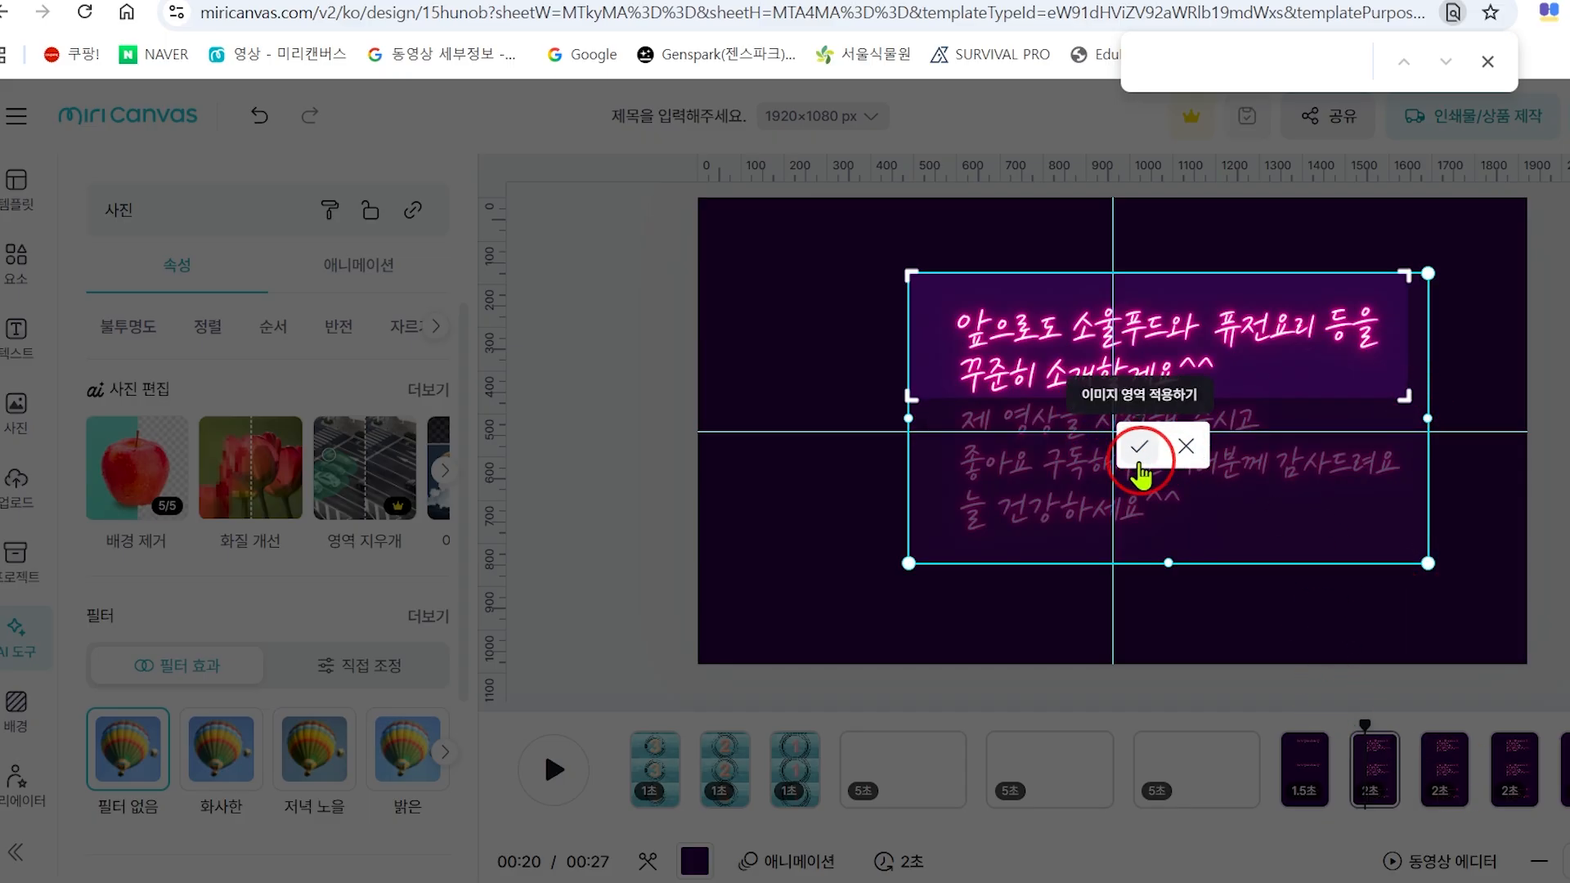
click(1138, 453)
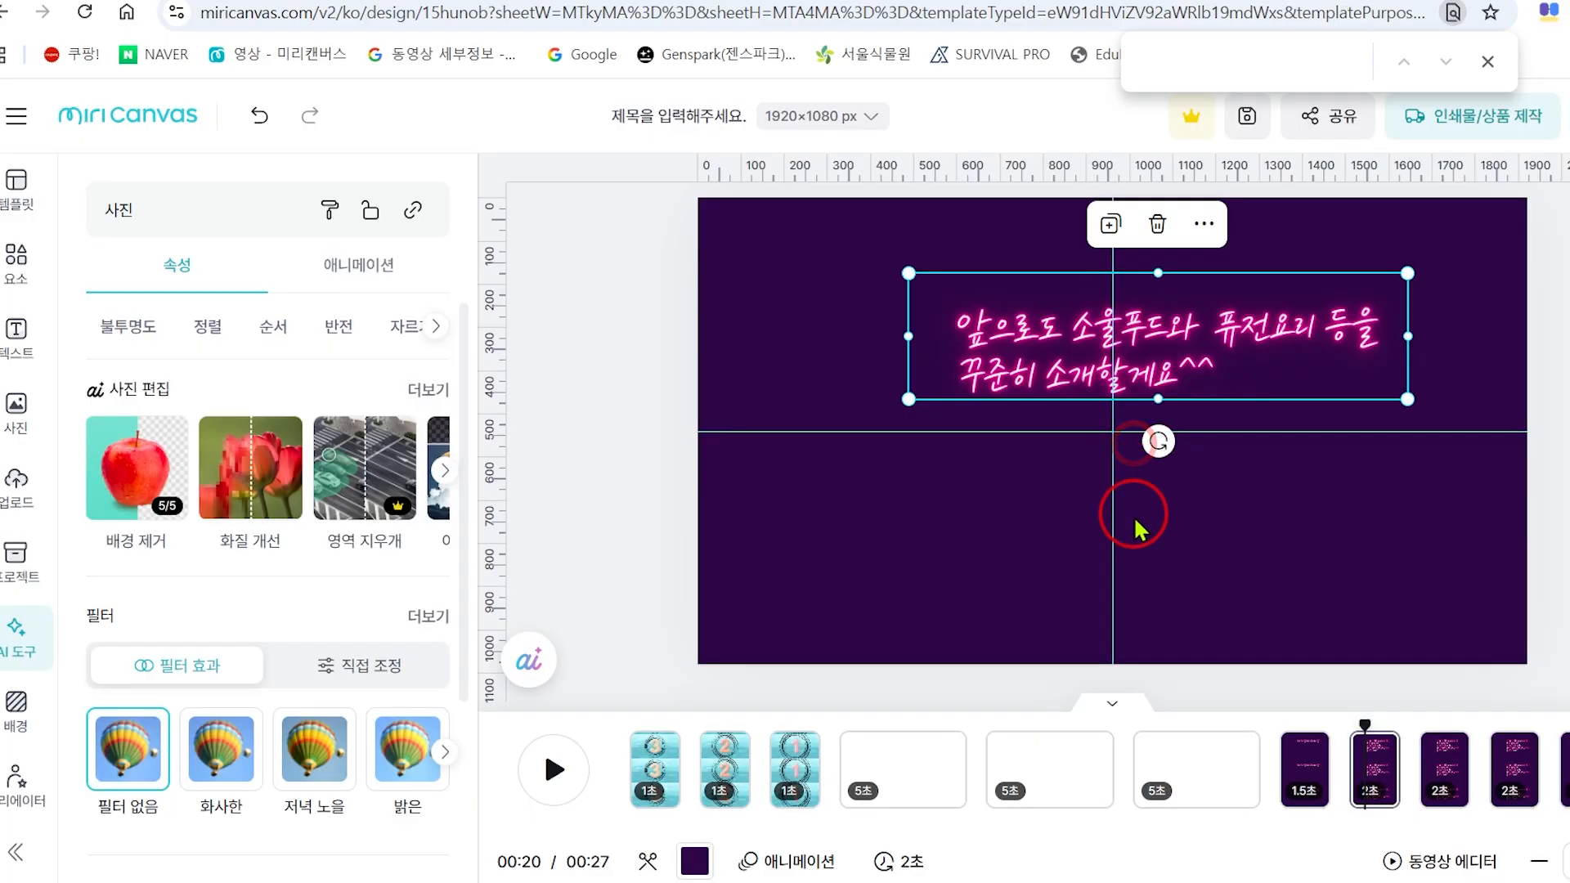
click(1227, 566)
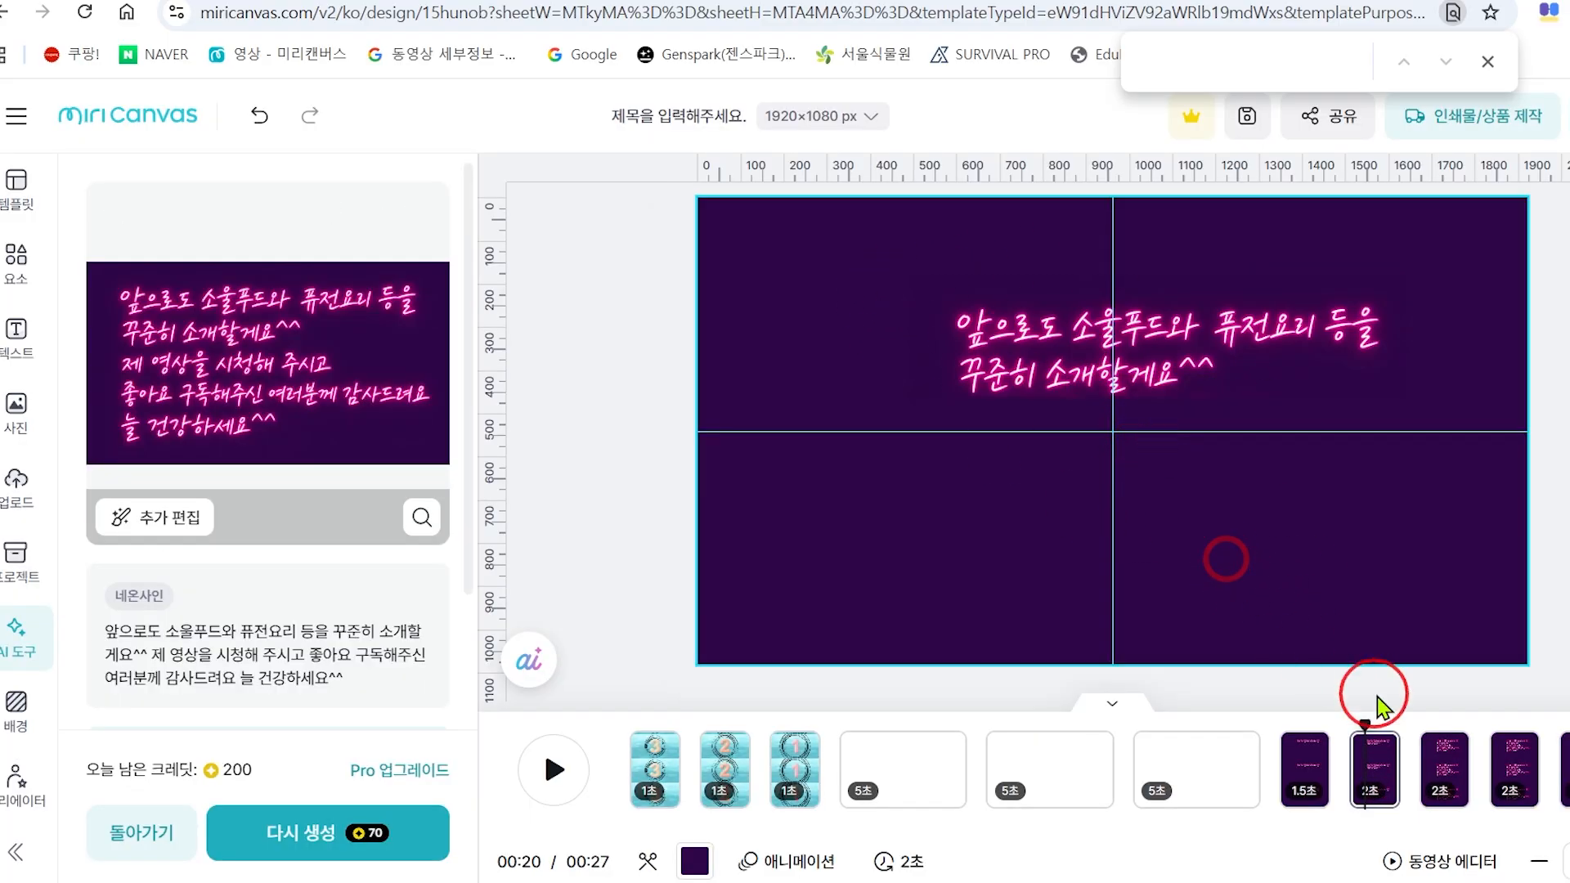
Shorten the third neon text page to 1.3 seconds and crop its image to the first three lines of text.
click(1437, 757)
double_click(1052, 515)
drag(1423, 564, 1396, 433)
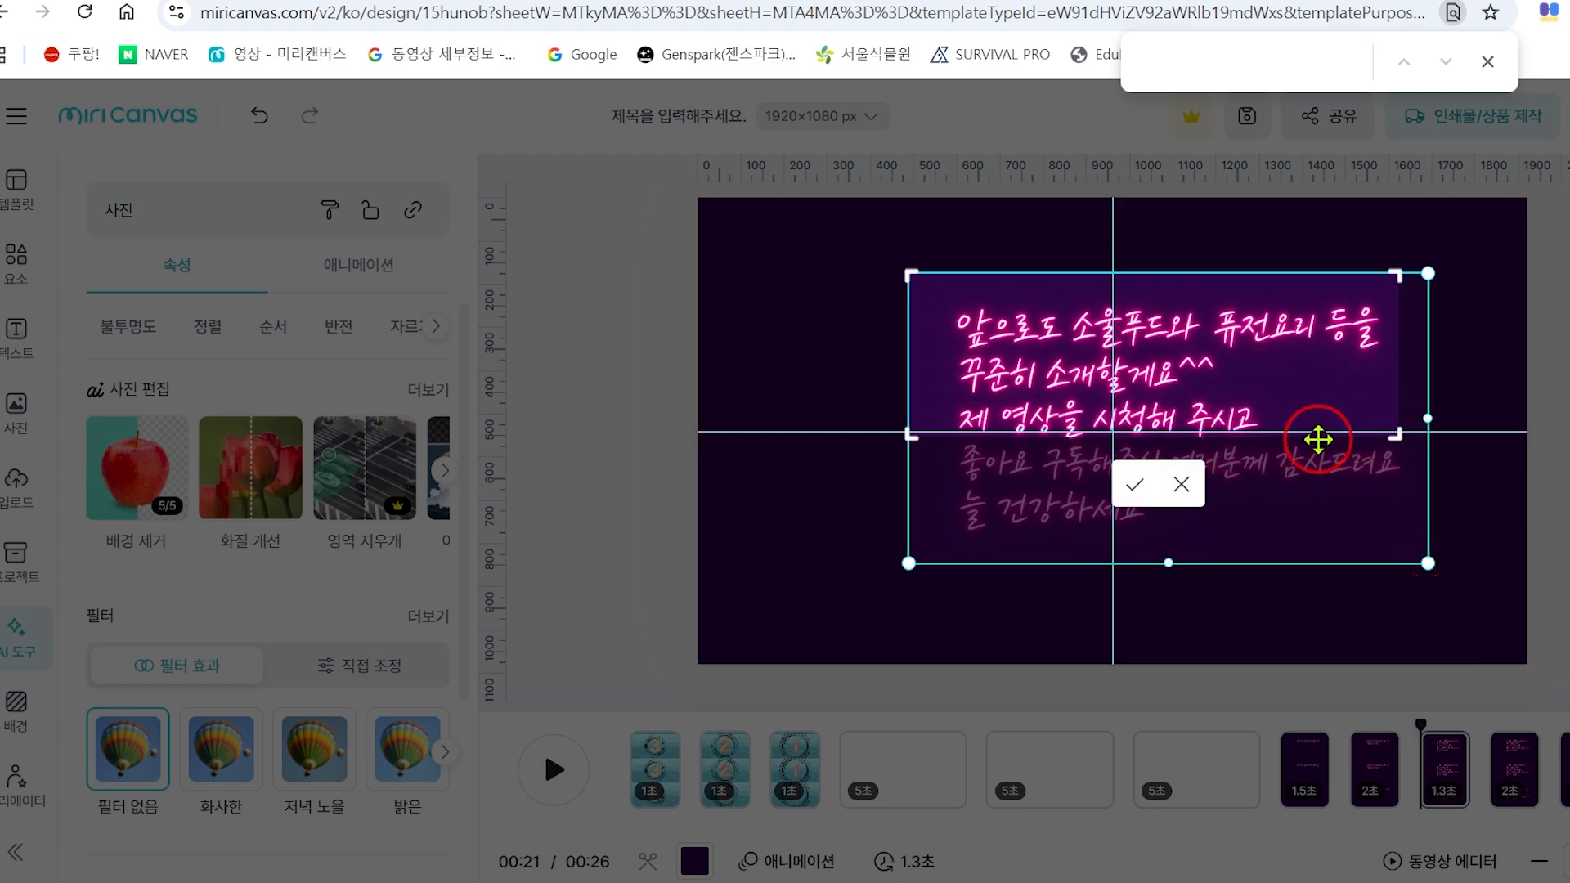
mouse_move(1395, 439)
mouse_down()
mouse_move(1407, 452)
mouse_move(1402, 438)
mouse_up()
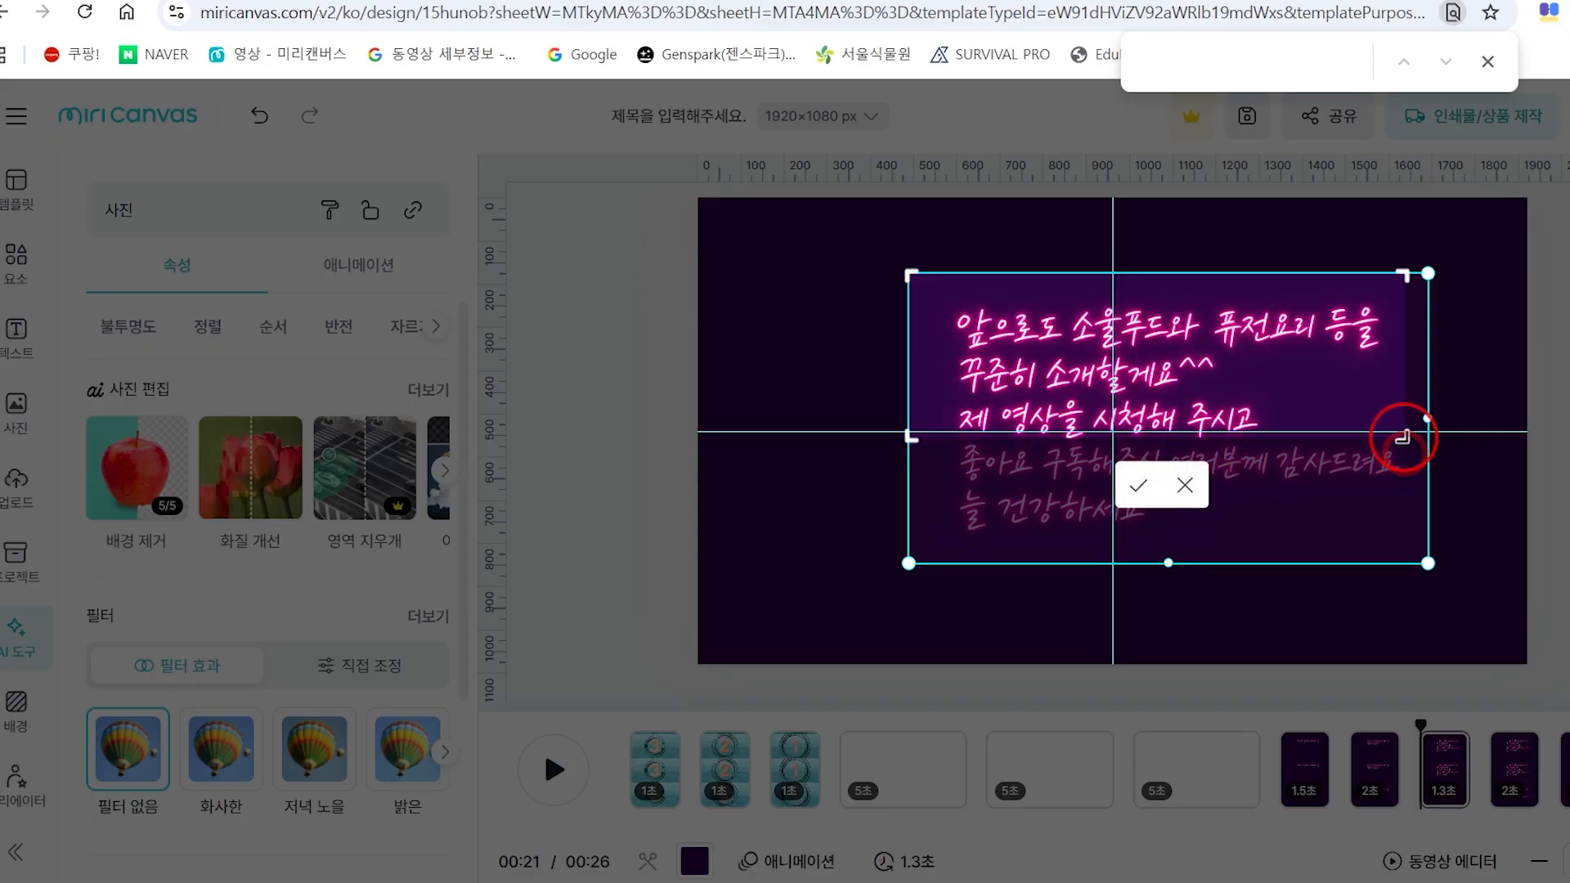
click(1137, 489)
Crop the neon image on the fourth neon text page to the first four lines of text.
right_click(1515, 765)
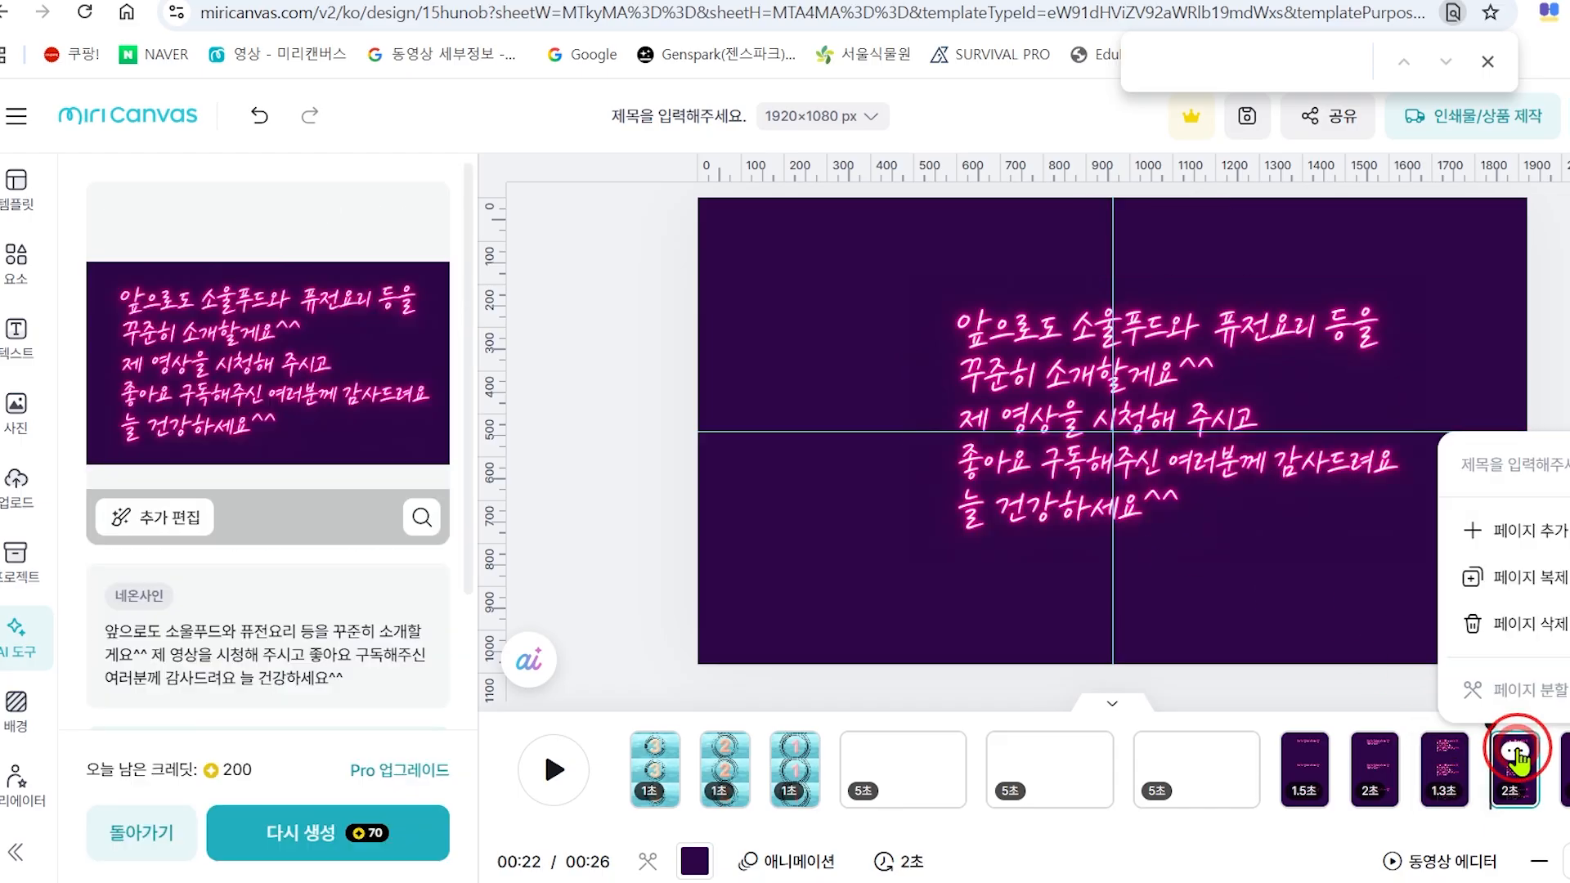
click(1069, 416)
double_click(1068, 416)
drag(1424, 563, 1419, 486)
click(1145, 533)
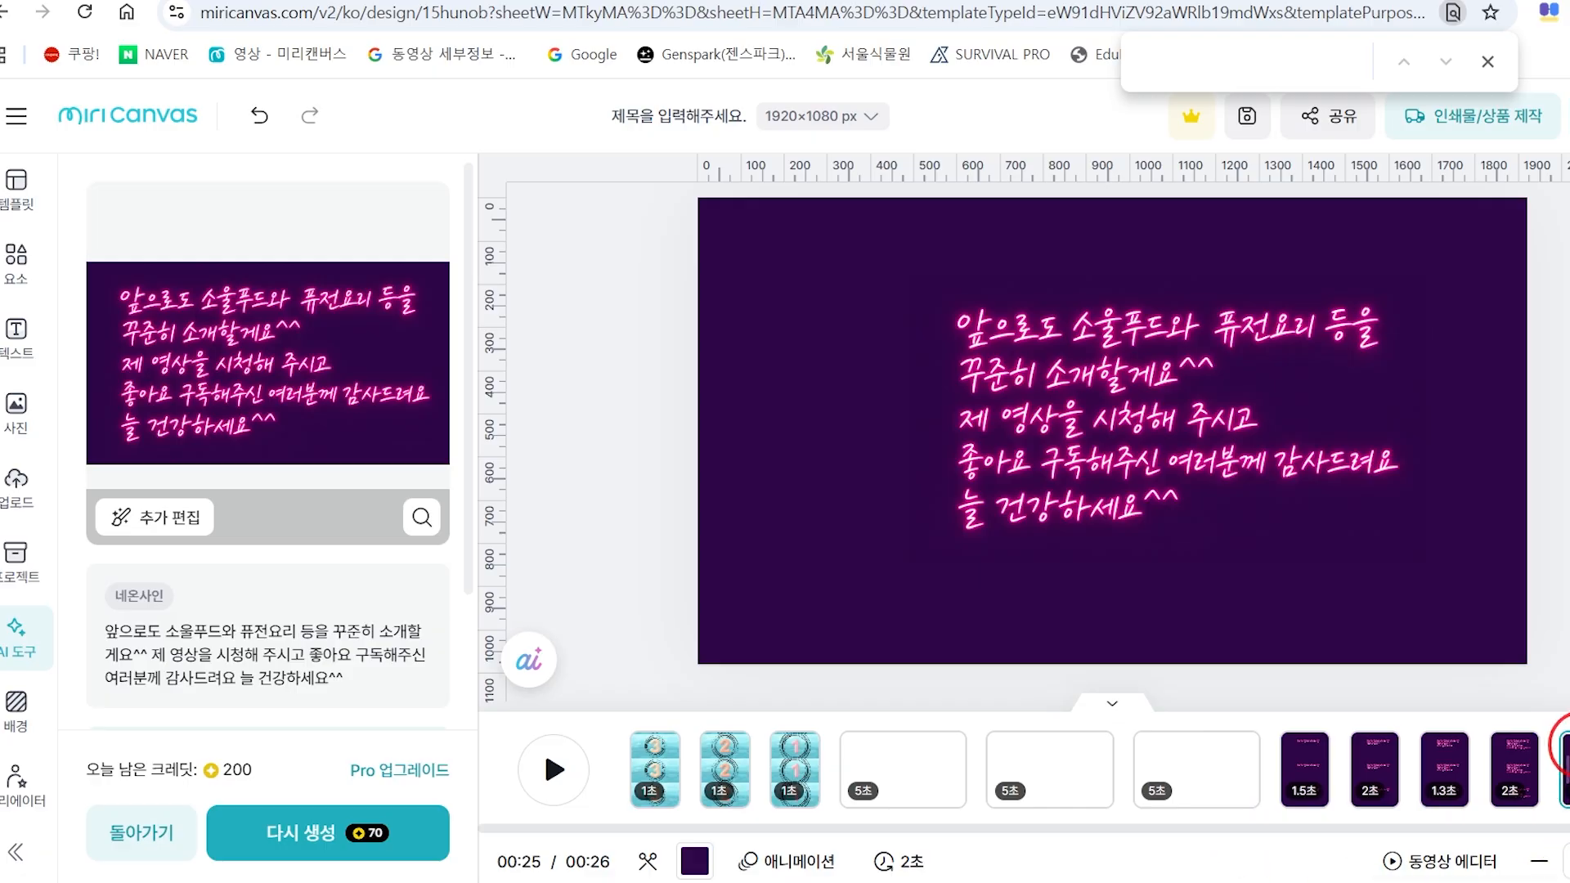
Play the timeline from the first neon text page to check the line-by-line text sequence.
drag(1569, 727, 1283, 718)
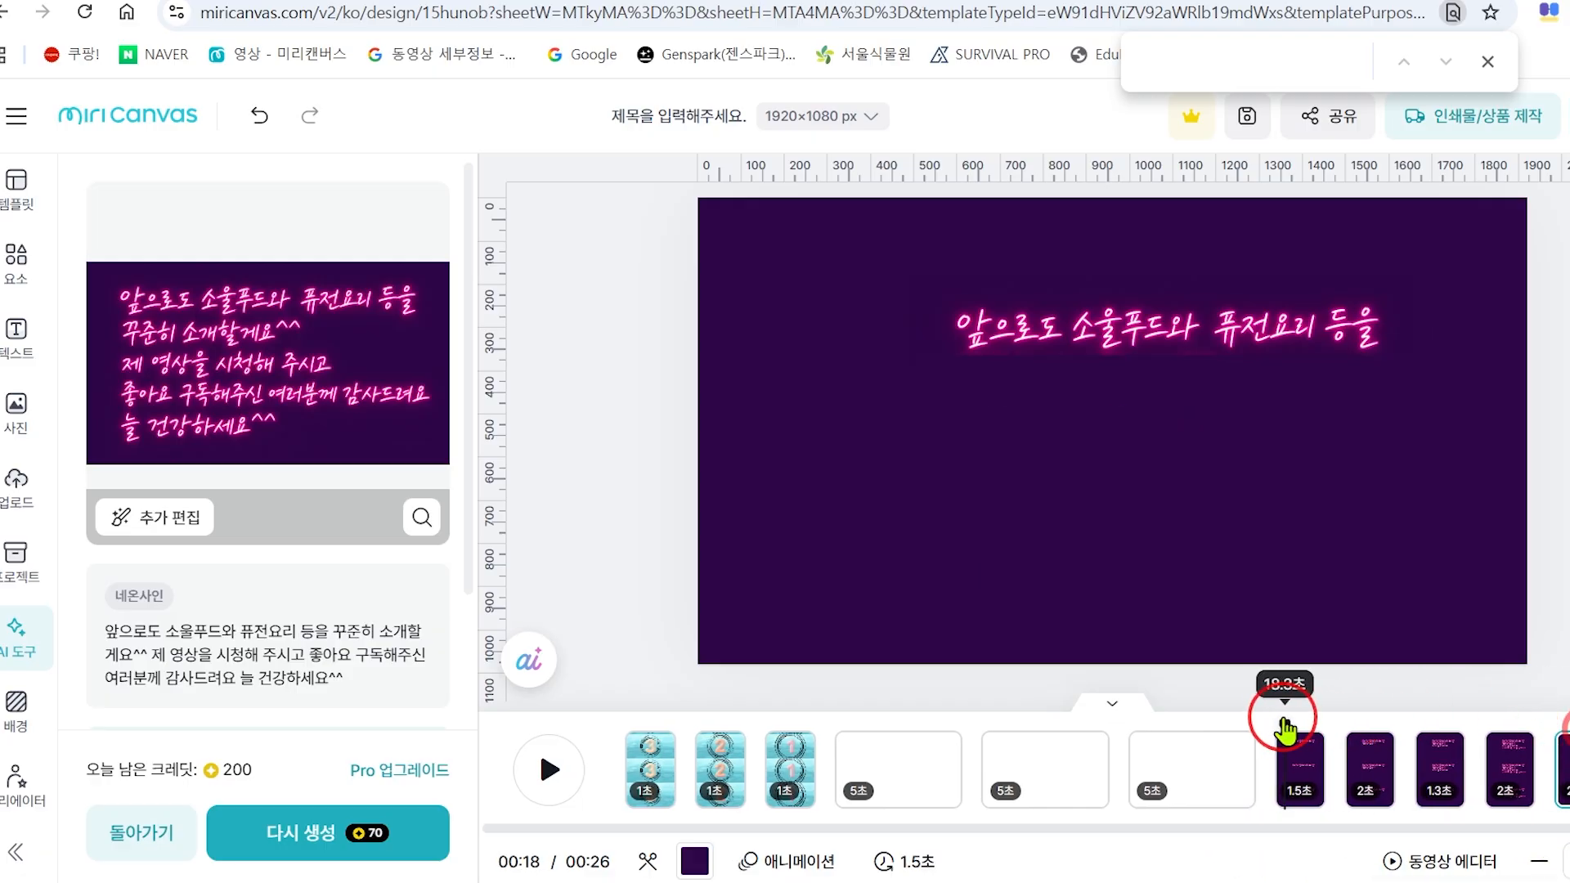
click(1282, 735)
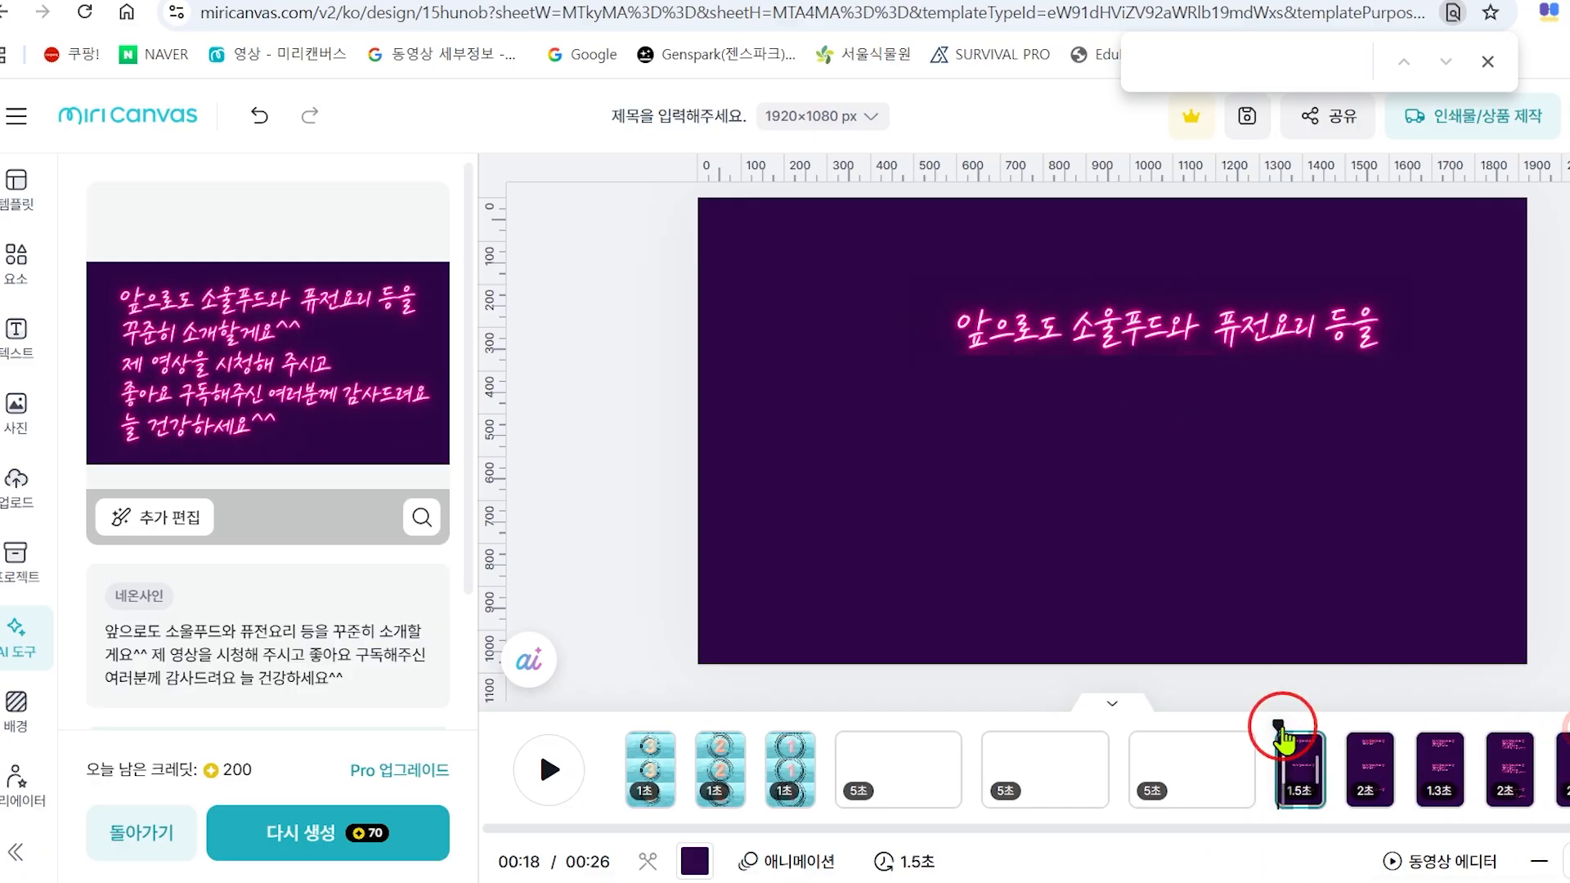
click(563, 781)
click(577, 763)
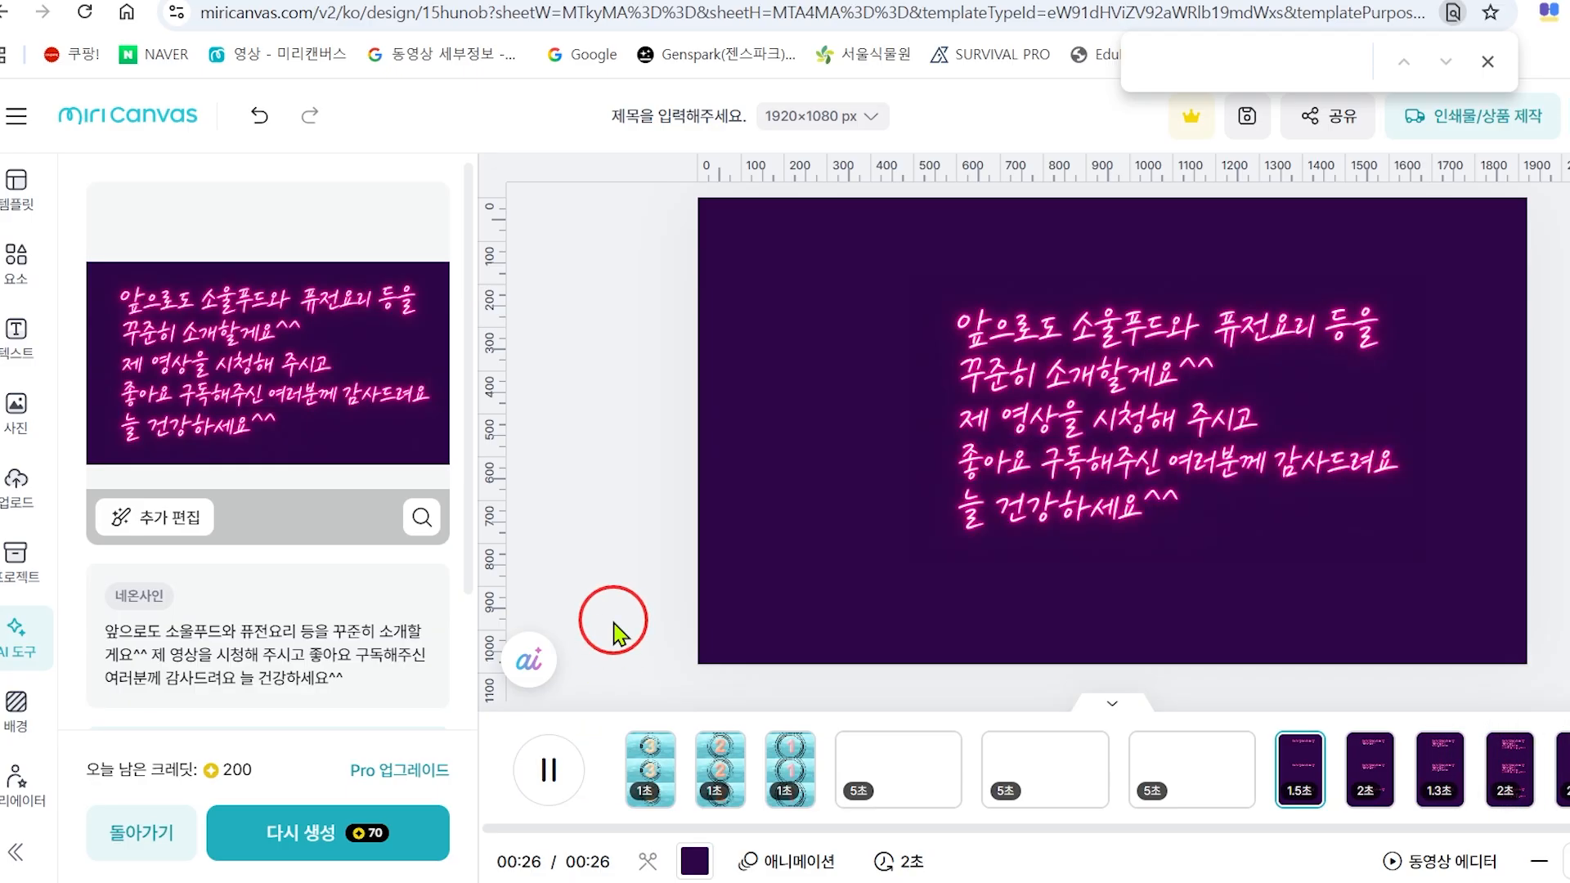
drag(1569, 724, 1277, 731)
click(556, 771)
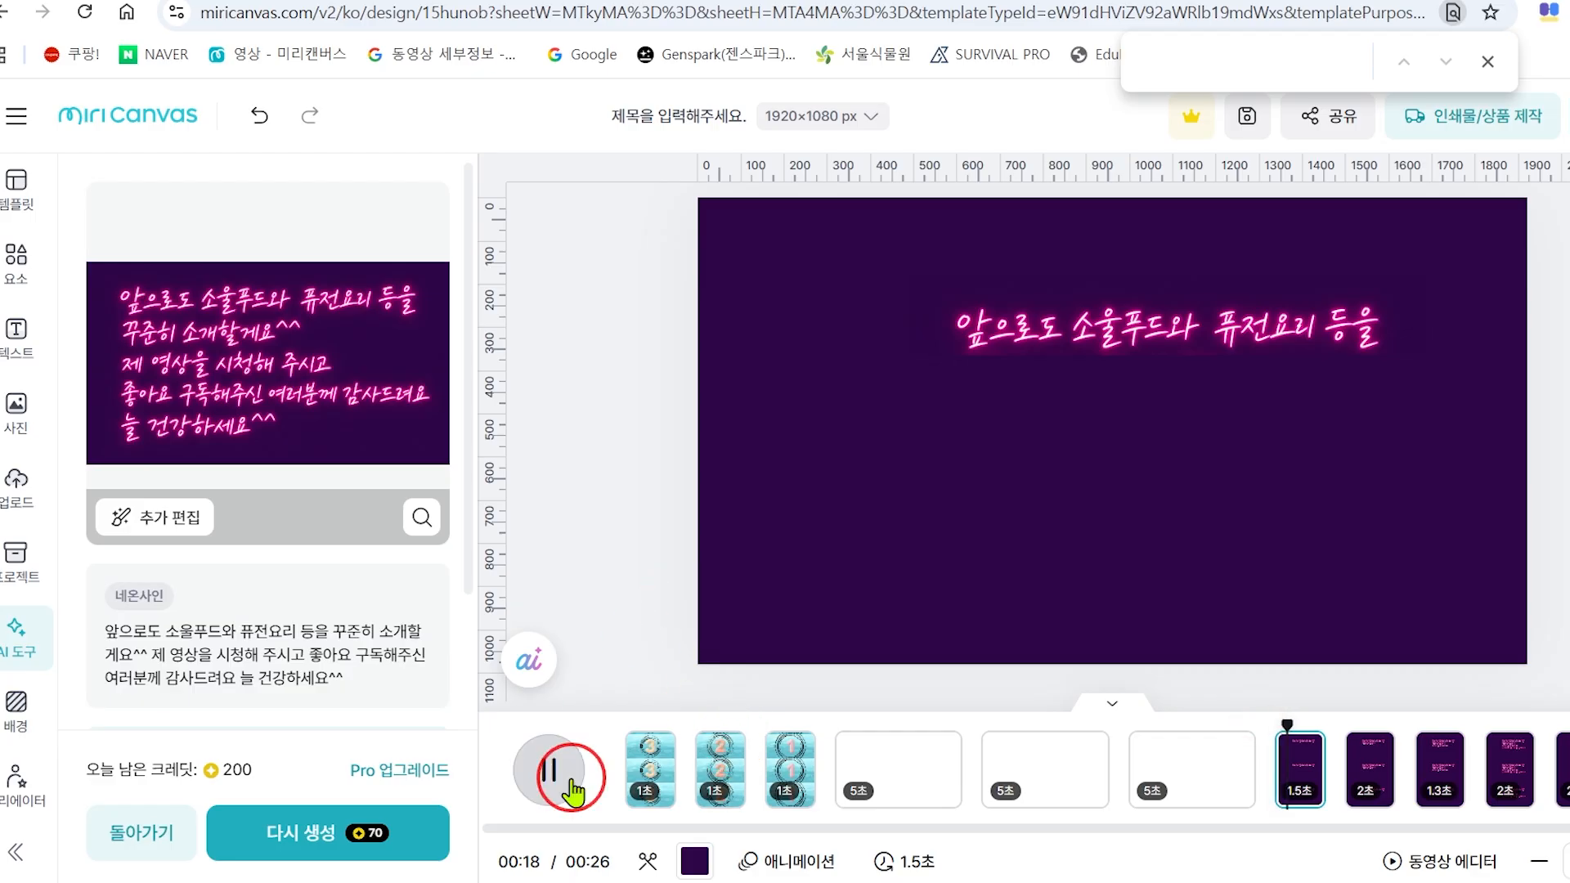
key(space)
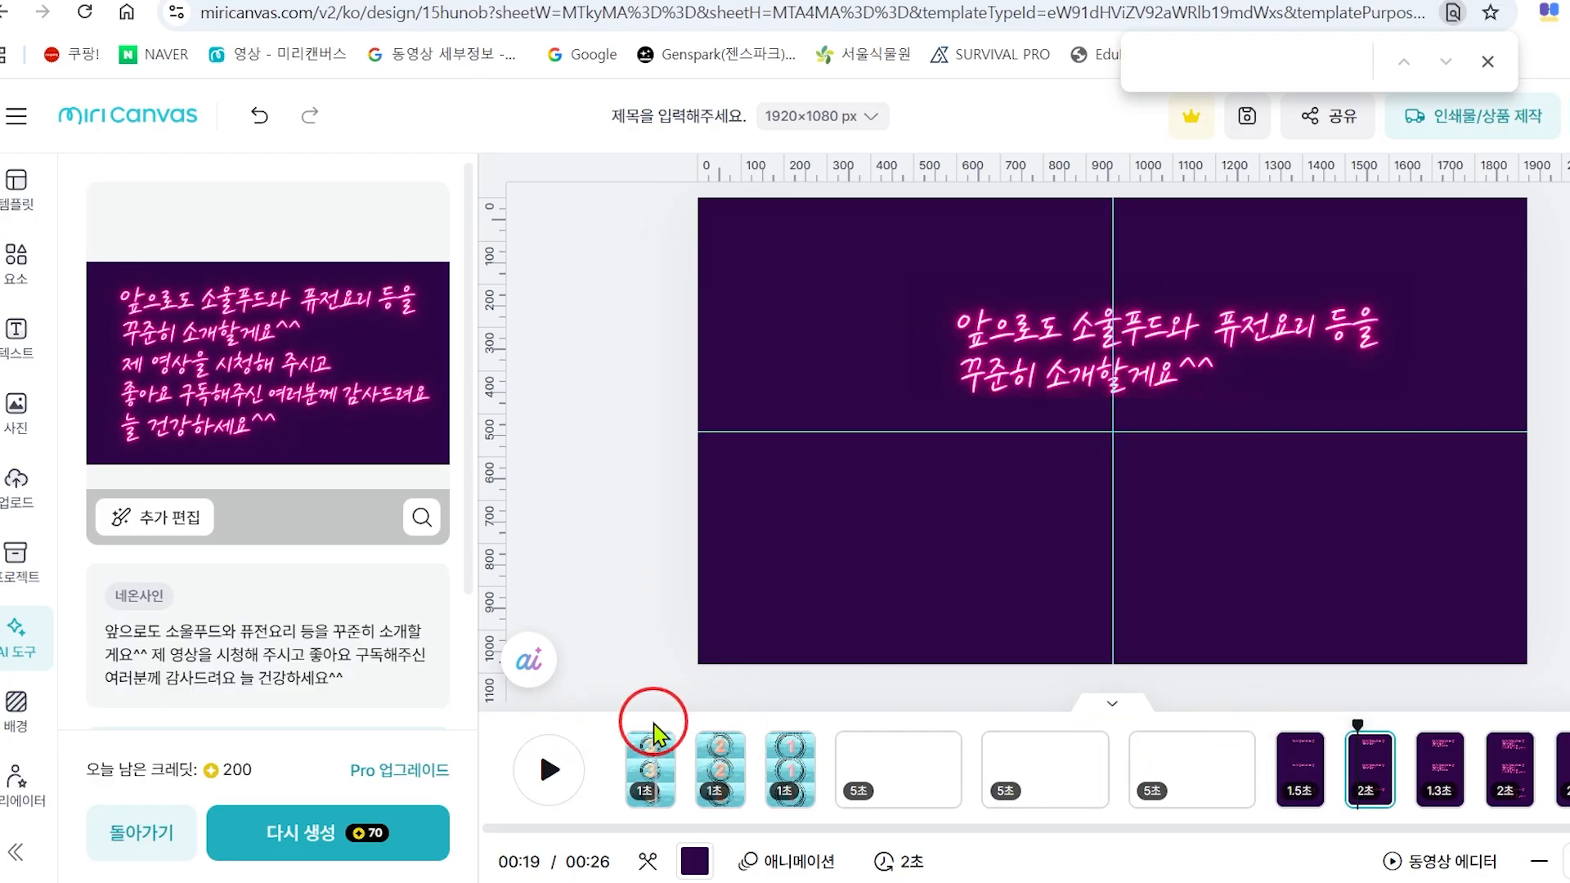
Play the countdown from its first page, then return the playhead to the start.
click(623, 741)
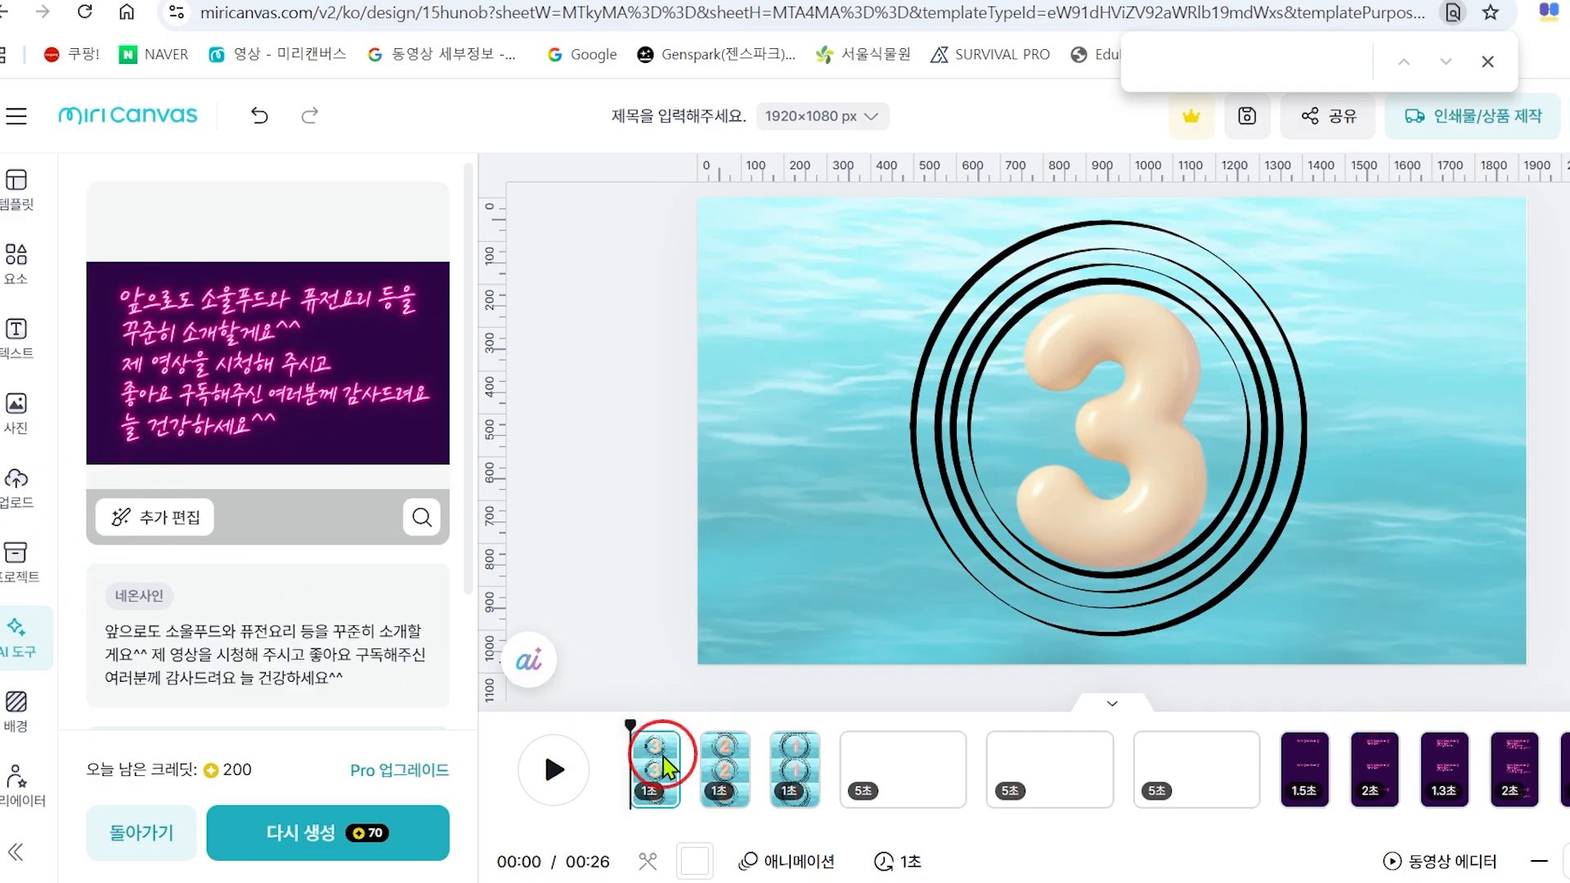
key(space)
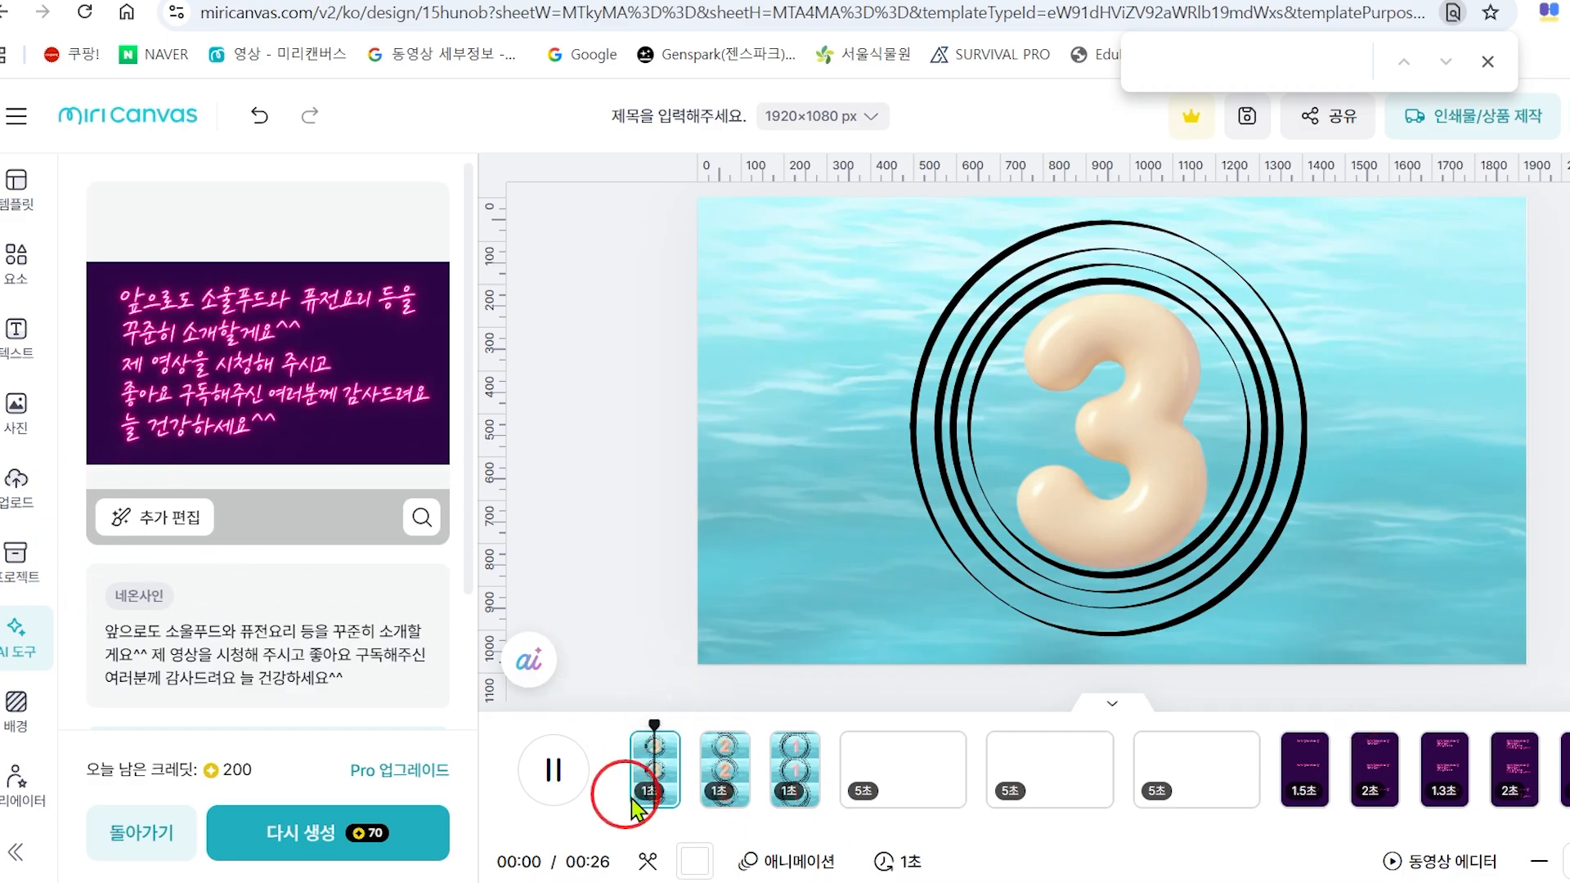
drag(745, 726, 585, 726)
key(space)
click(680, 725)
drag(699, 724, 634, 728)
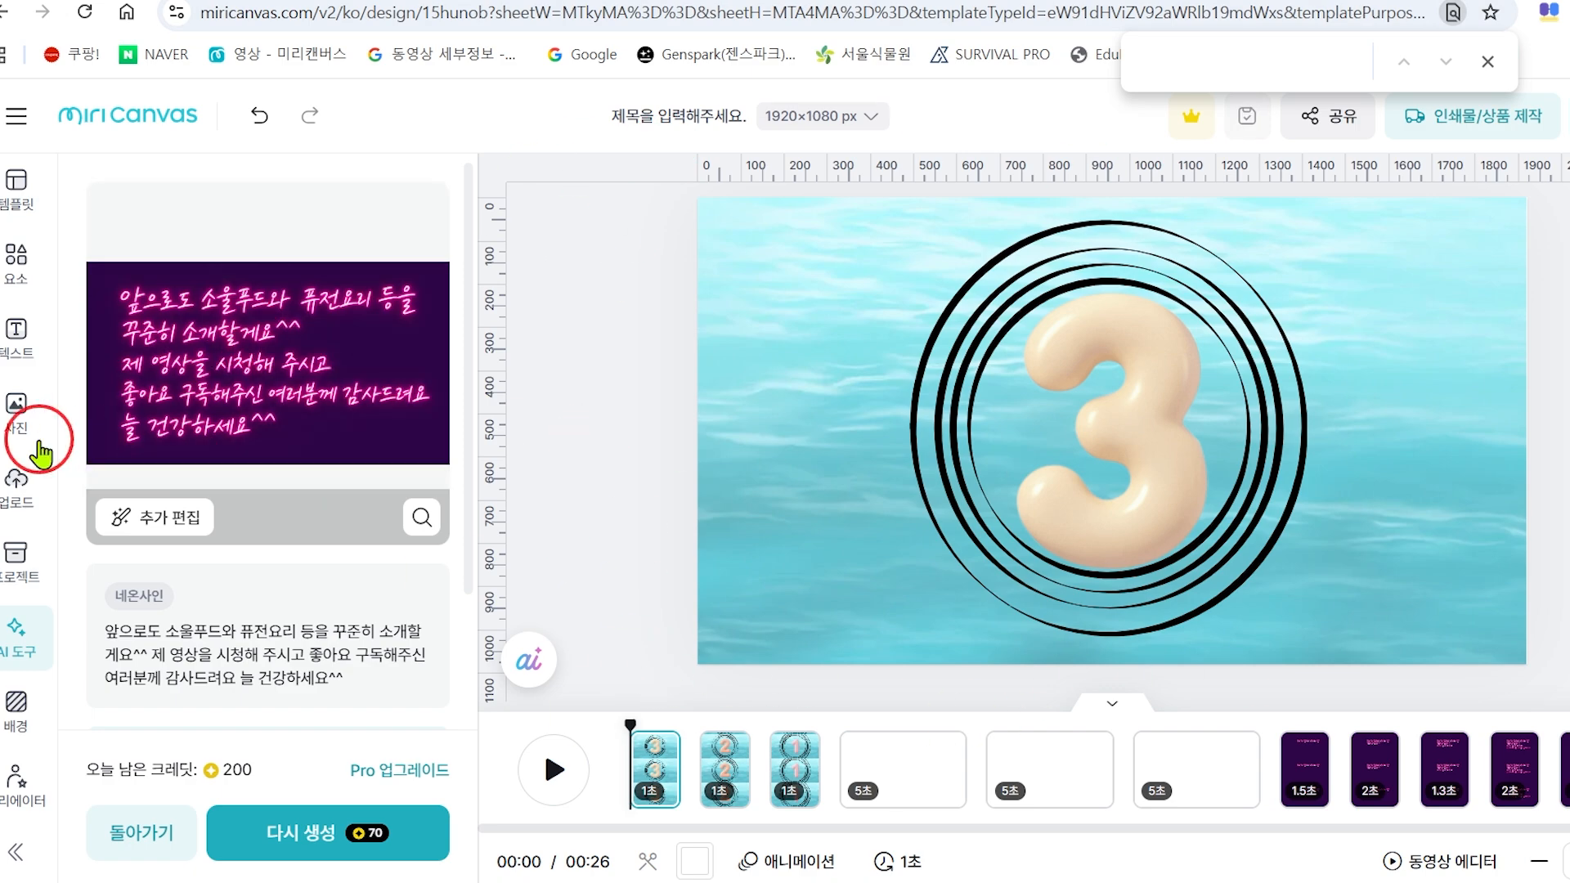
Add the uploaded pop-up sound MP3 to the start of the first countdown page and select its audio clip.
click(14, 482)
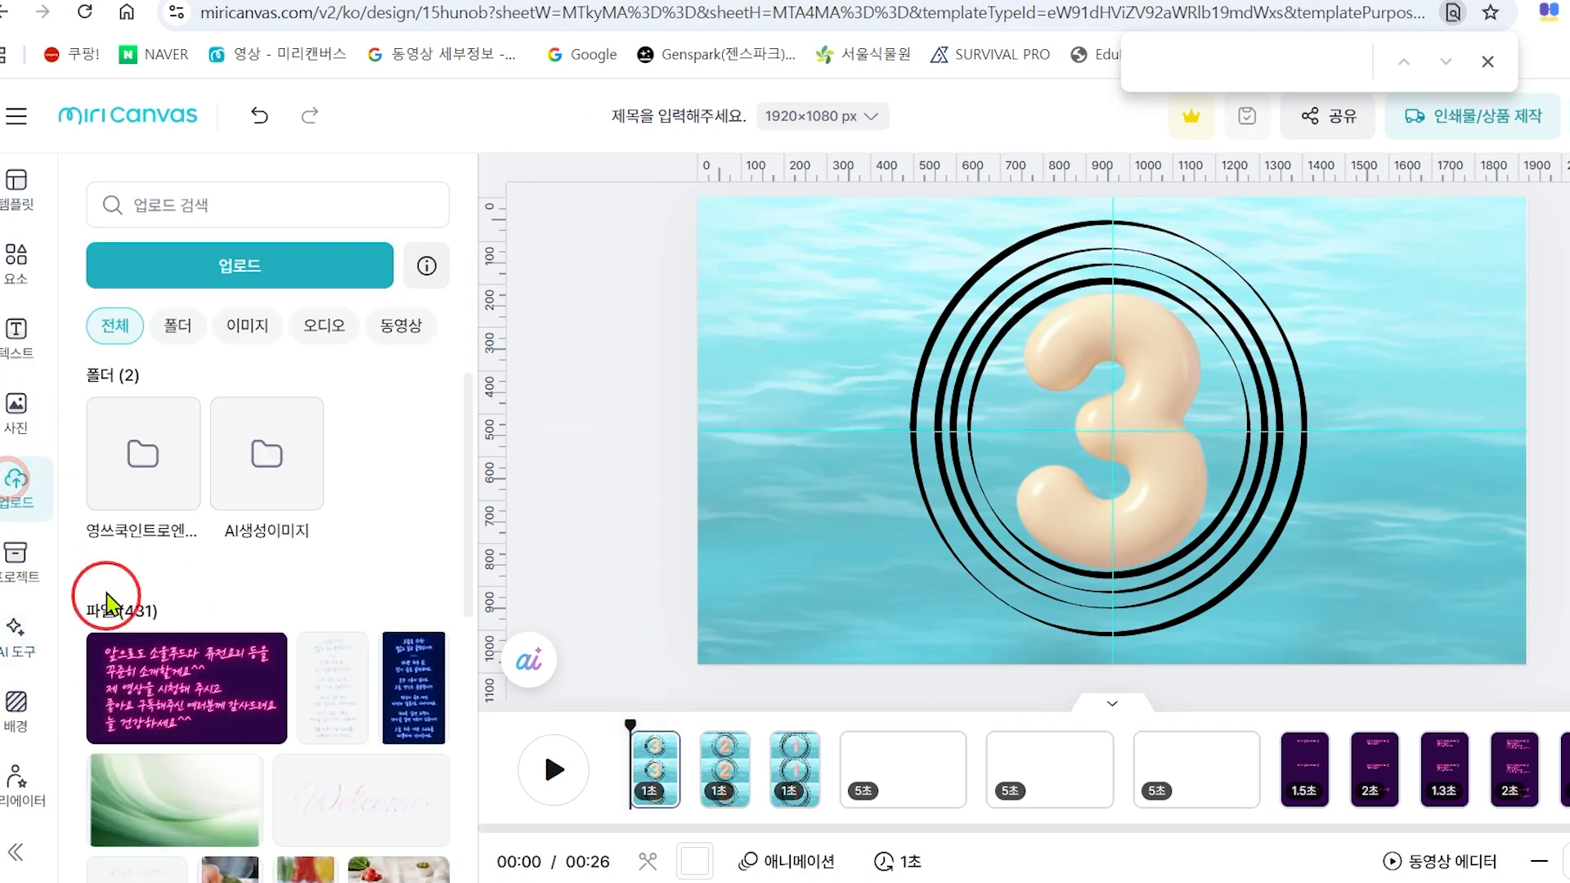
scroll(309, 719, down, 5)
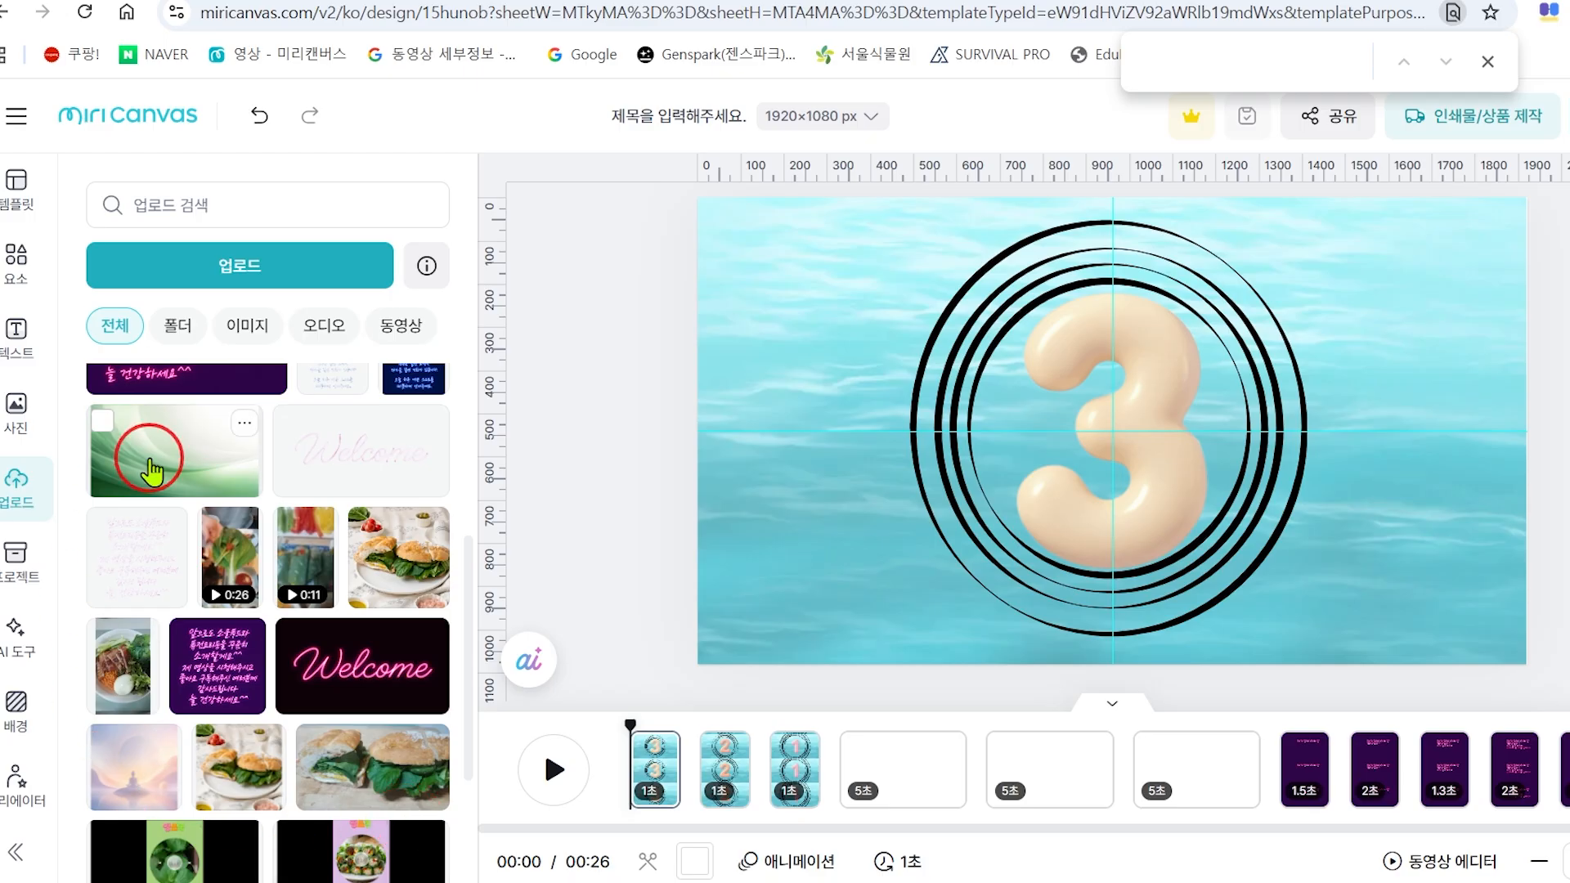
scroll(133, 702, up, 2)
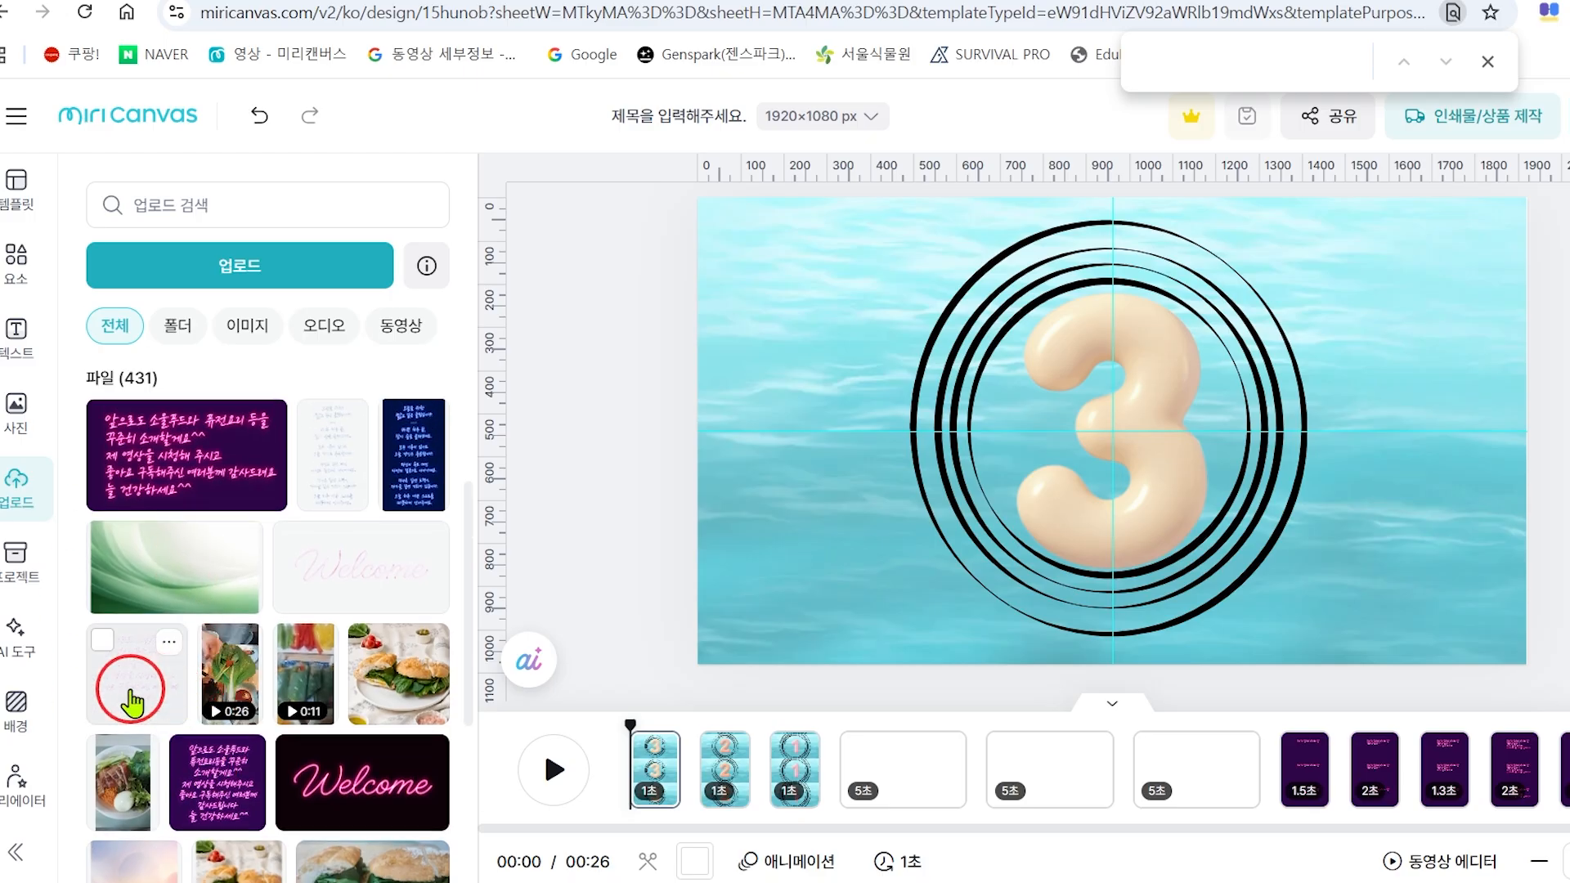
scroll(368, 646, down, 4)
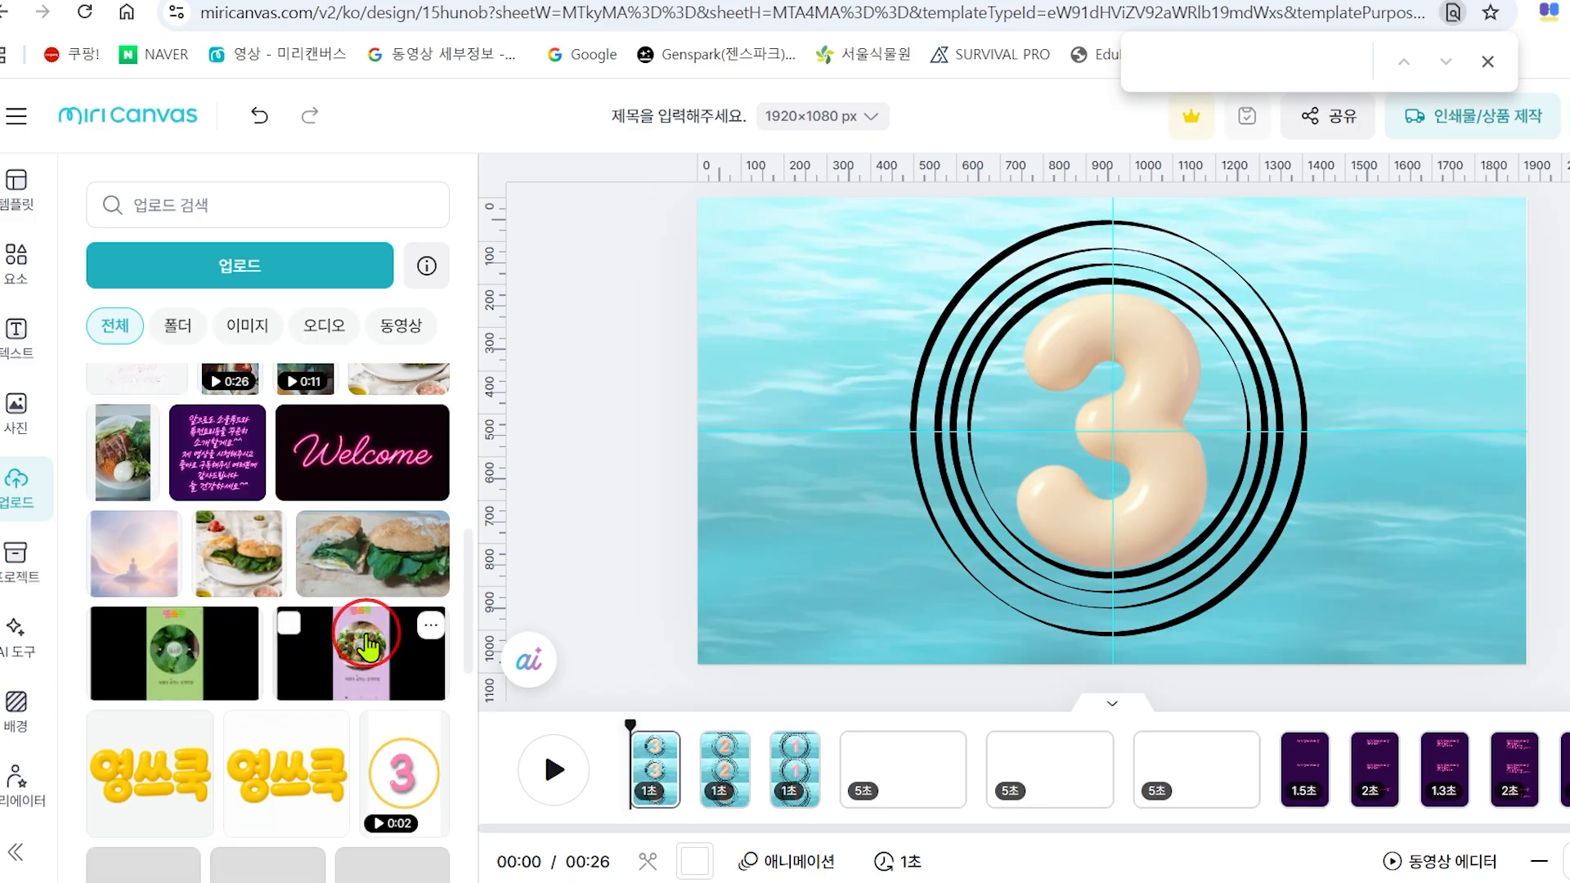
scroll(368, 646, down, 4)
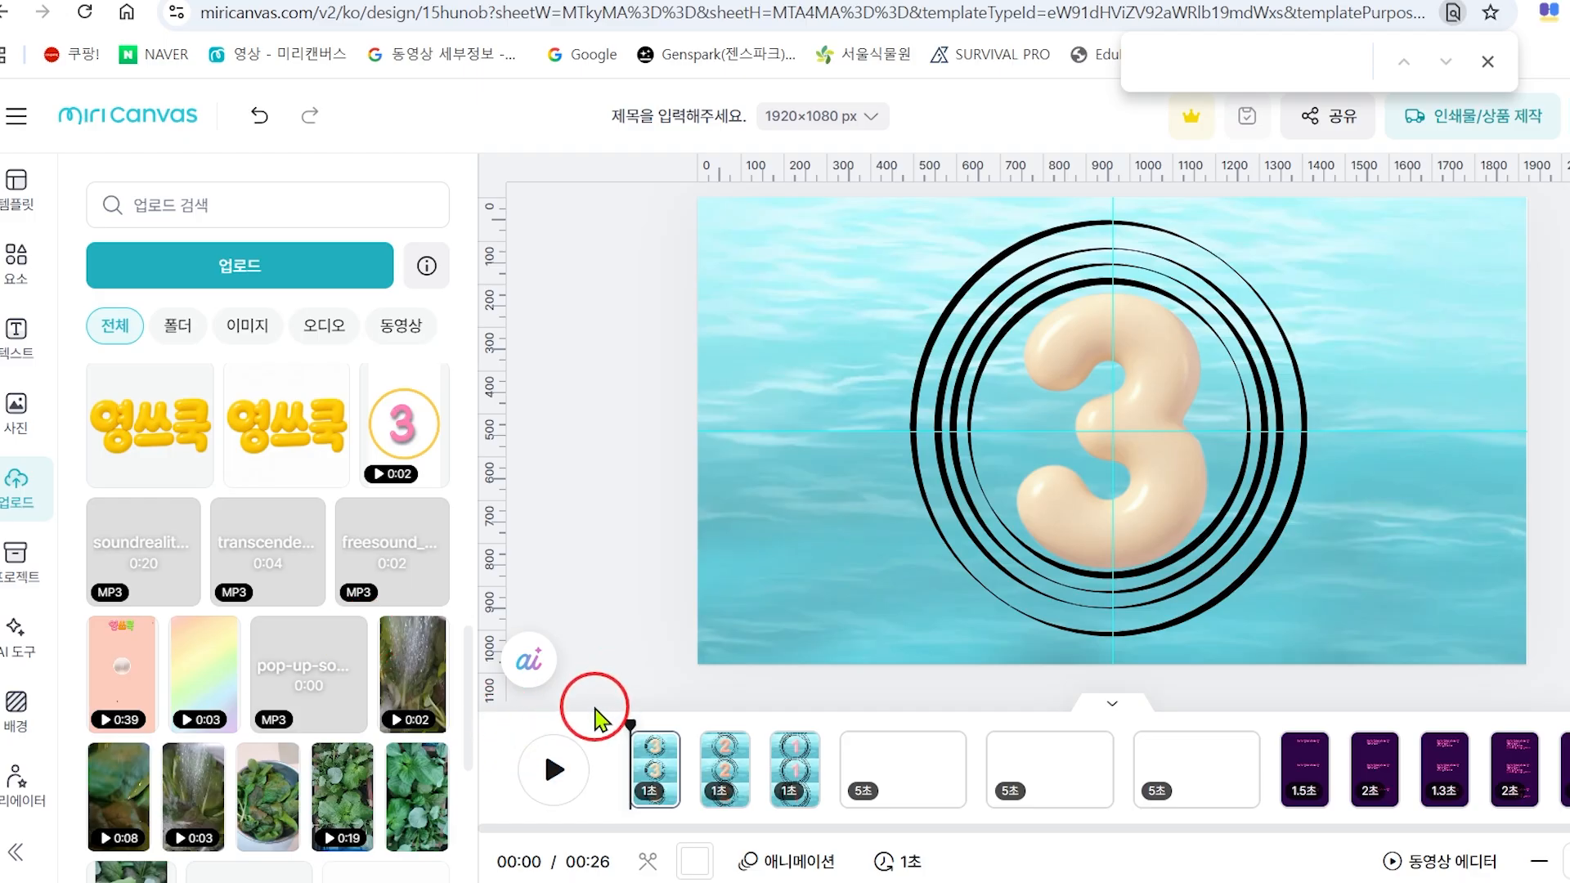
click(290, 701)
click(642, 793)
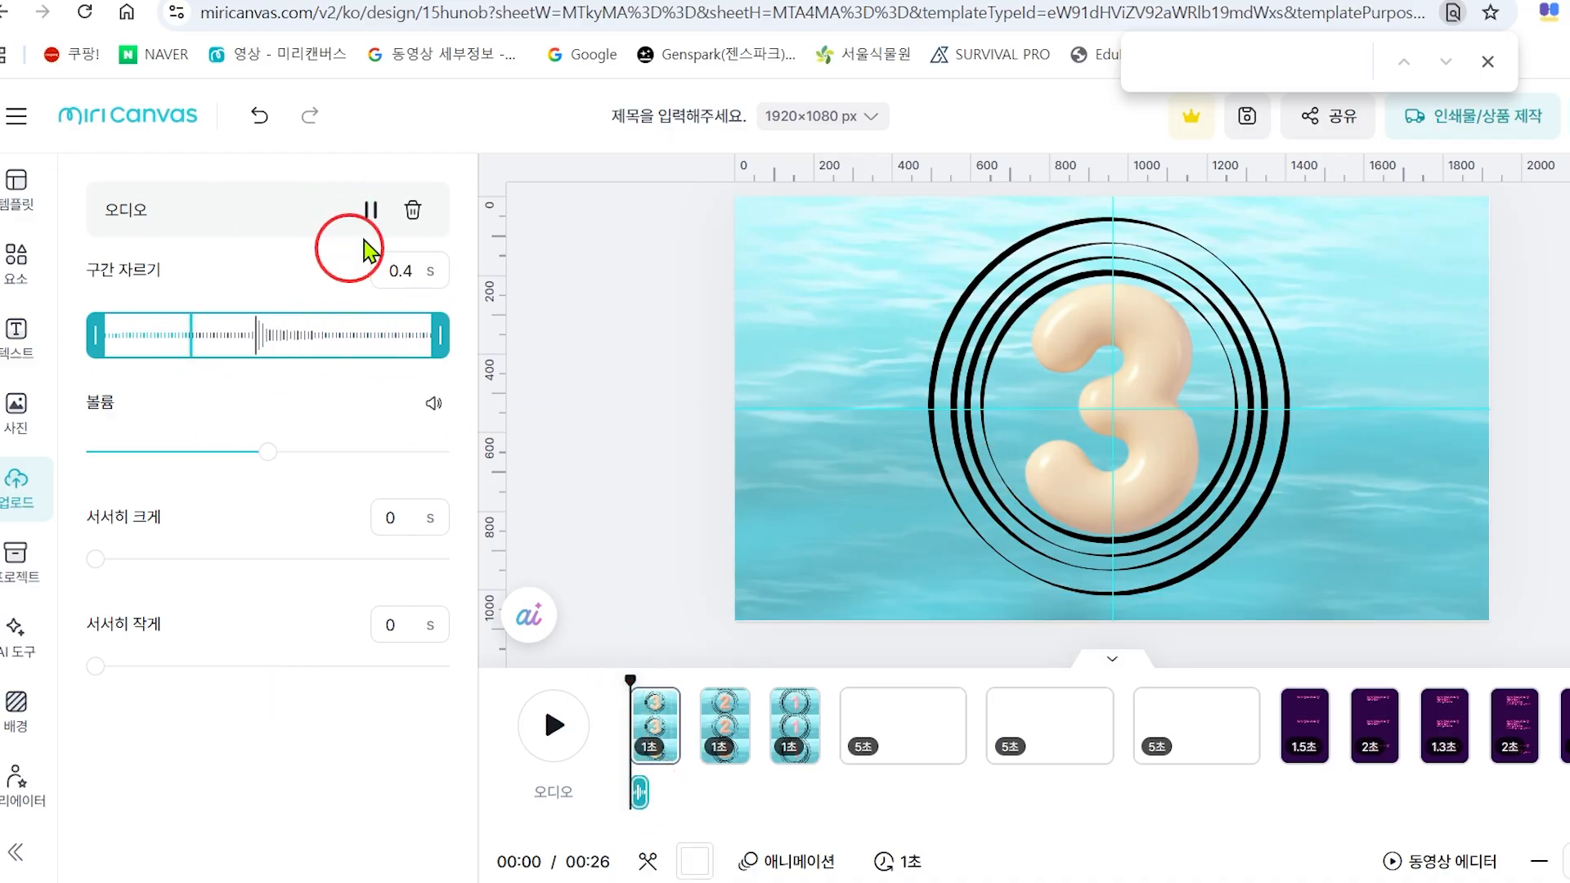
Try to set the trimmed length of the first page's sound clip to 1 second, and stop its audio preview.
click(371, 210)
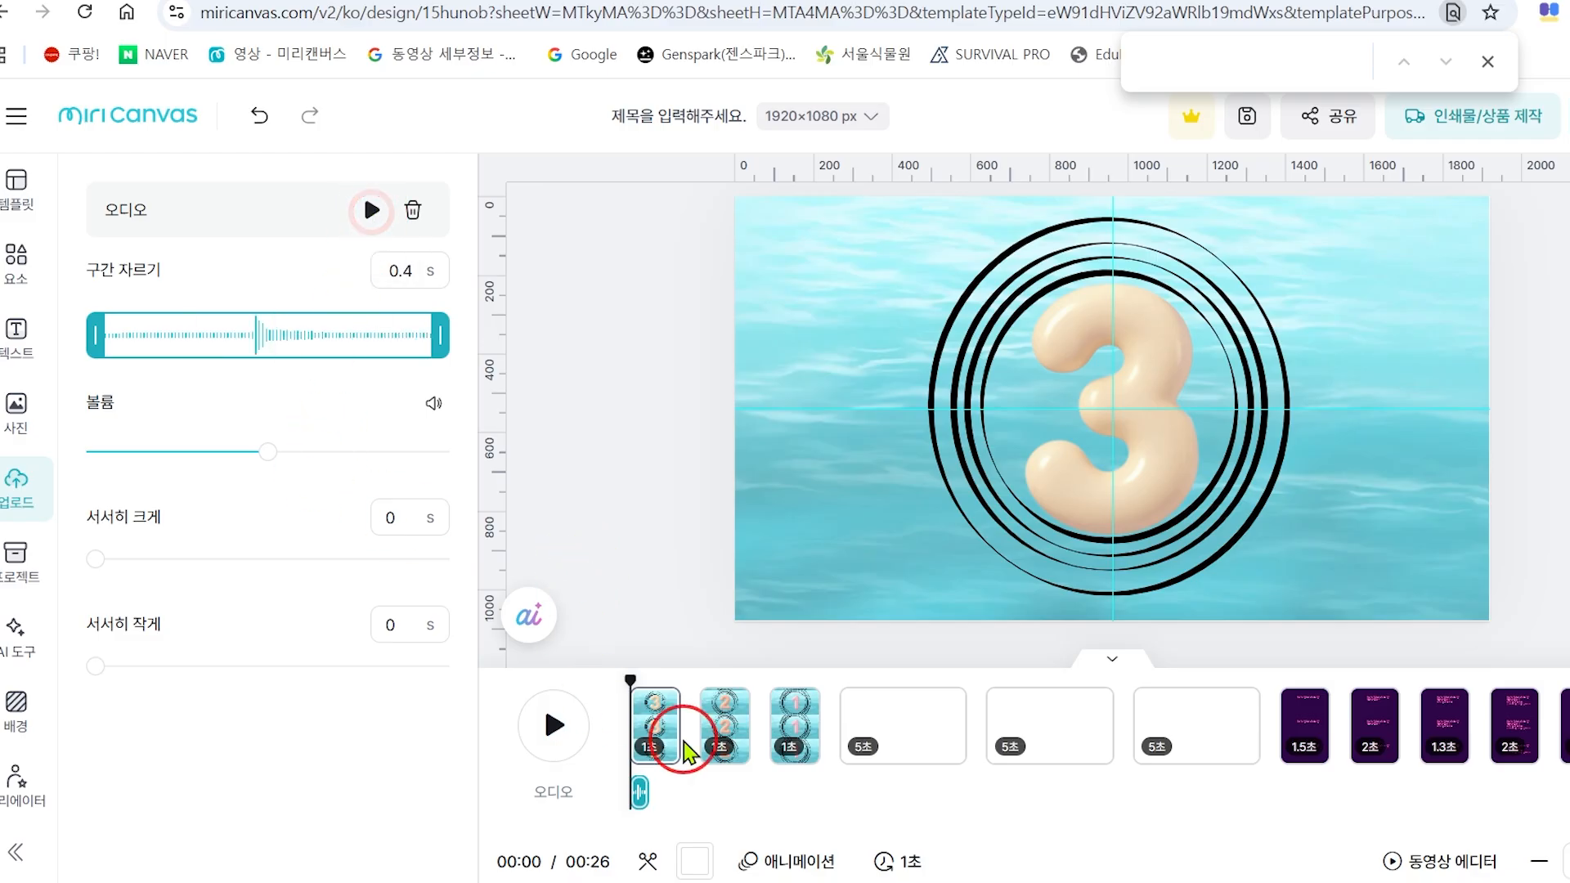
double_click(409, 266)
text(1)
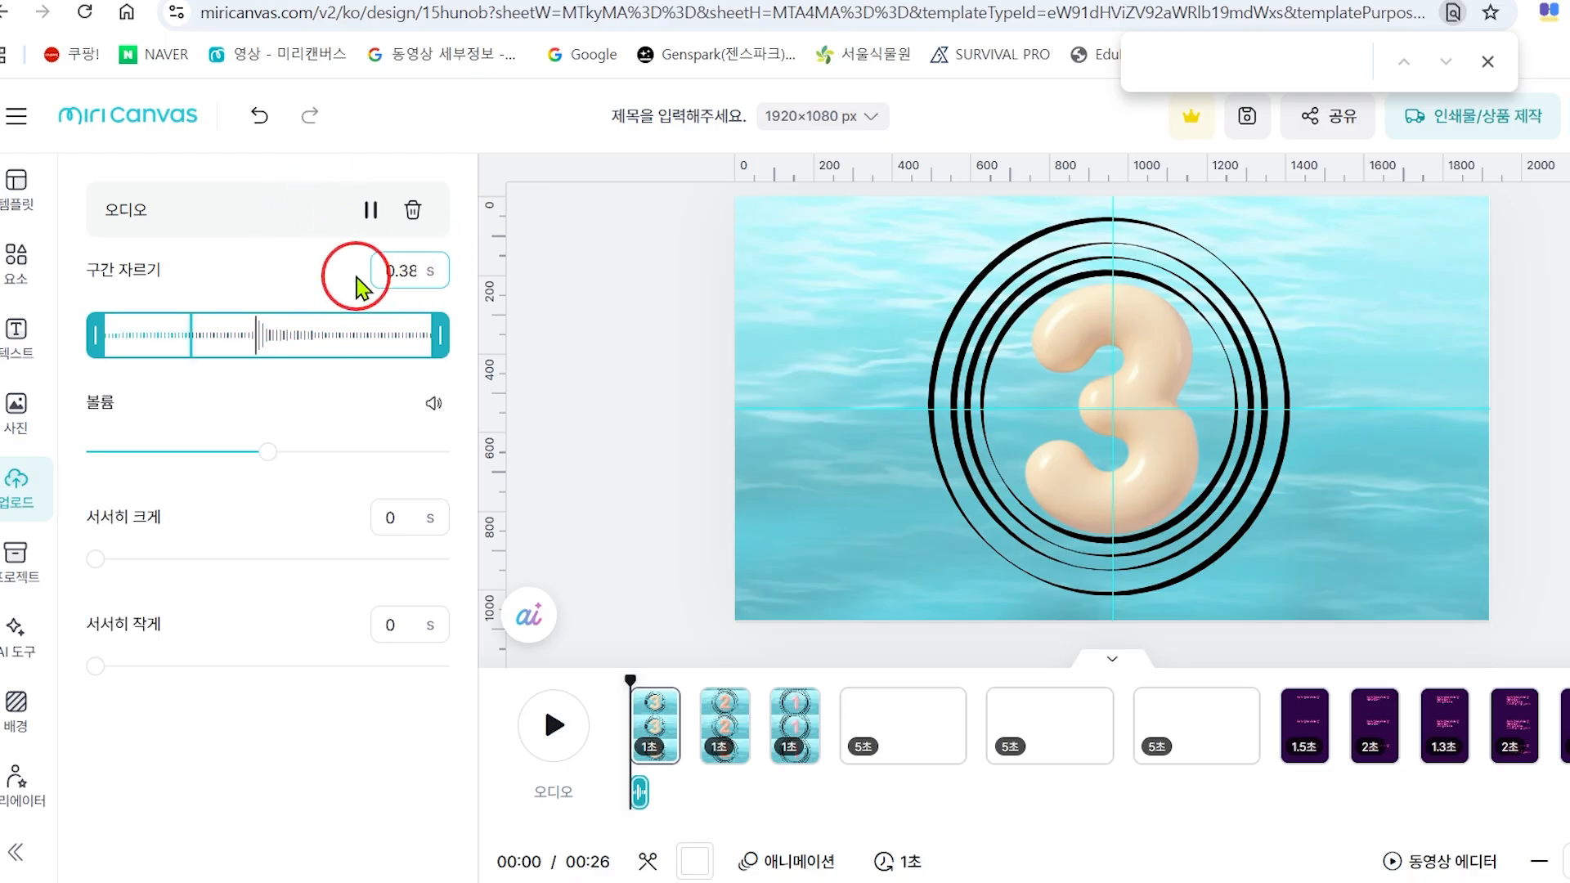
click(384, 270)
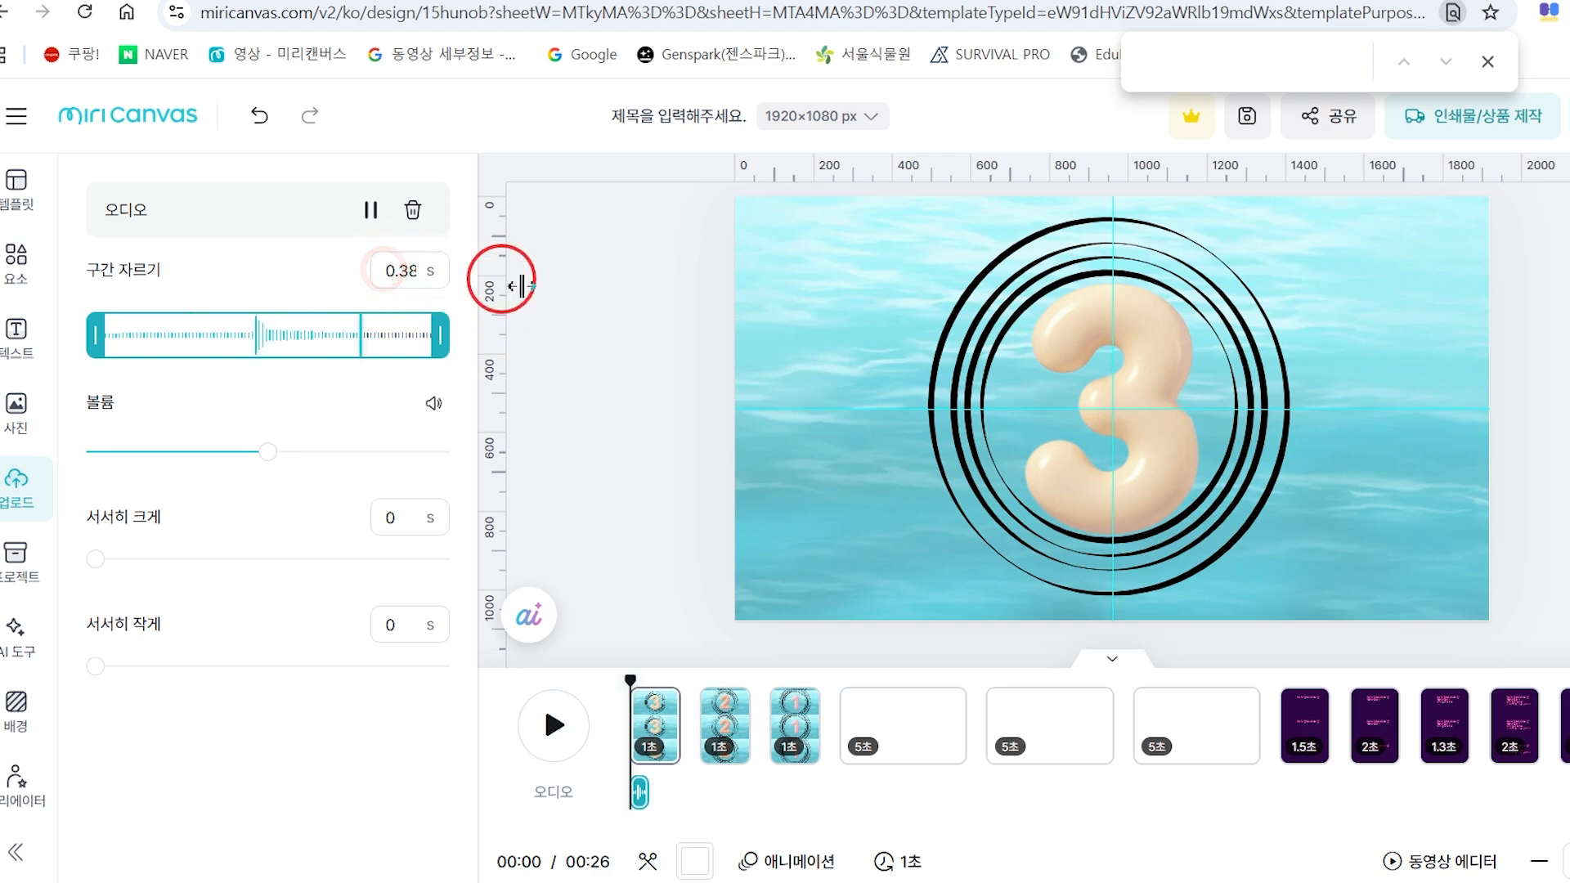
click(371, 211)
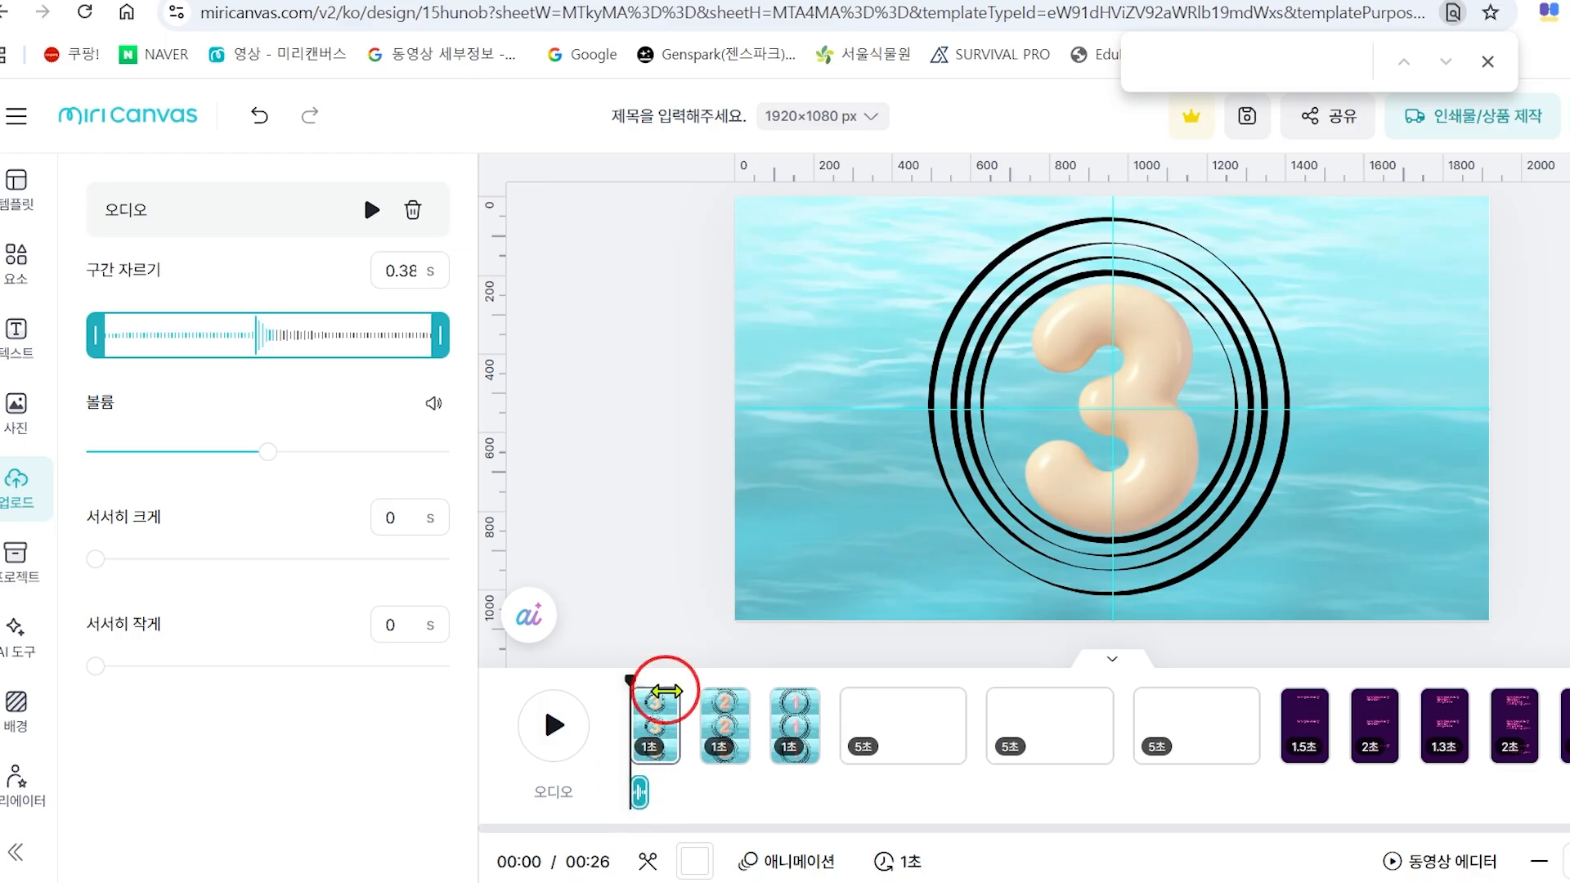
Add the same pop-up sound at 1 second and 2 seconds, where the number 2 and number 1 pages start.
drag(630, 679, 701, 689)
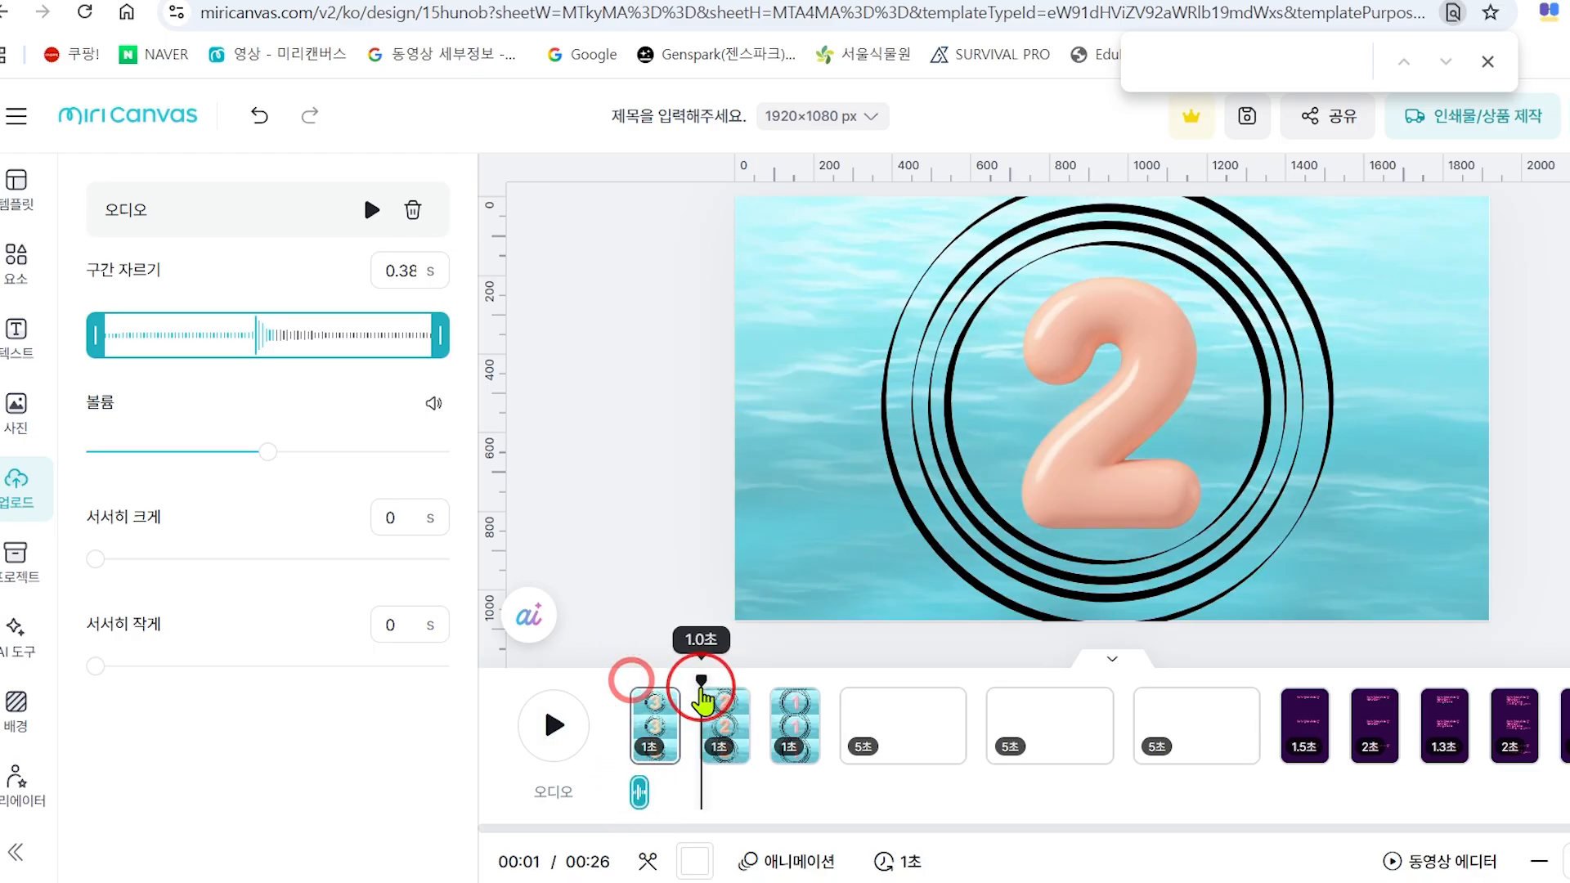
click(717, 810)
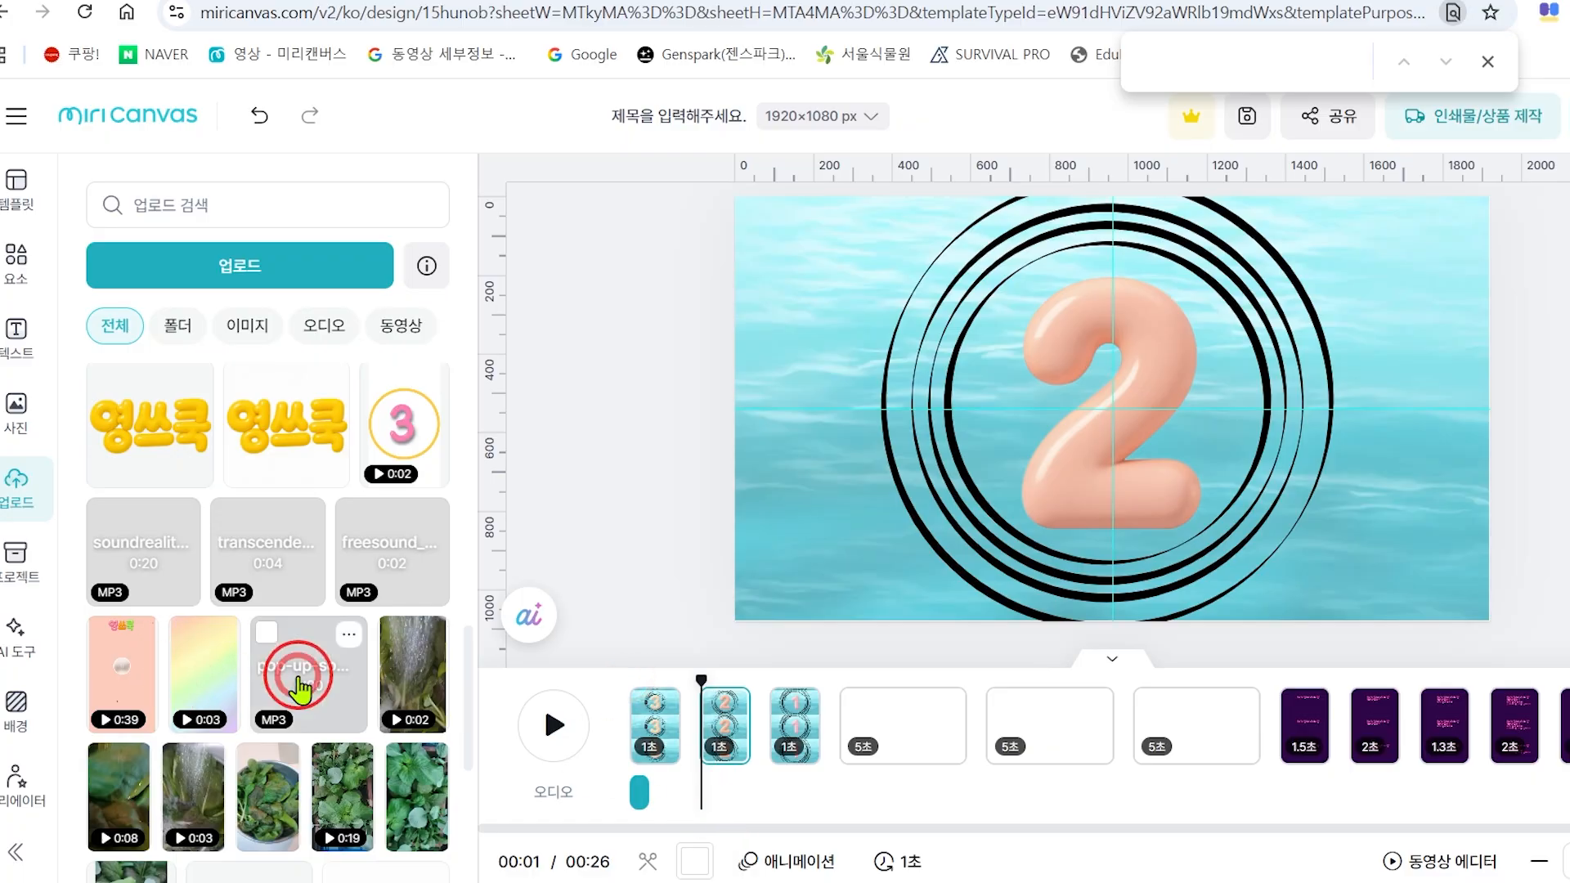
click(297, 675)
drag(702, 682, 773, 683)
click(291, 679)
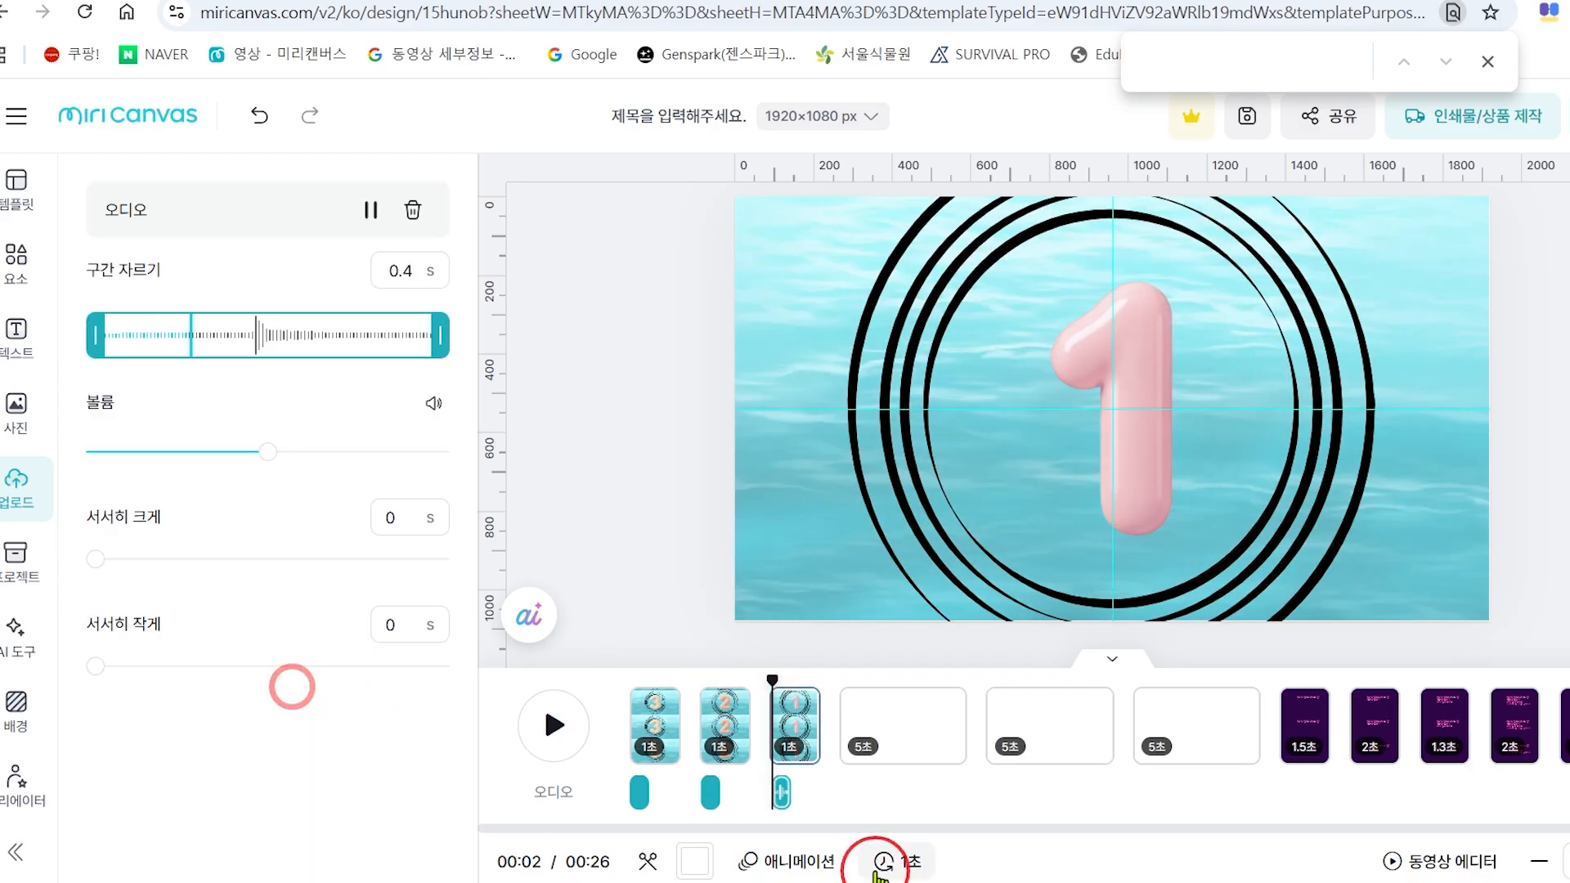
Play the countdown from its first page several times to check the pop-up sounds against the three numbers.
drag(772, 685, 638, 677)
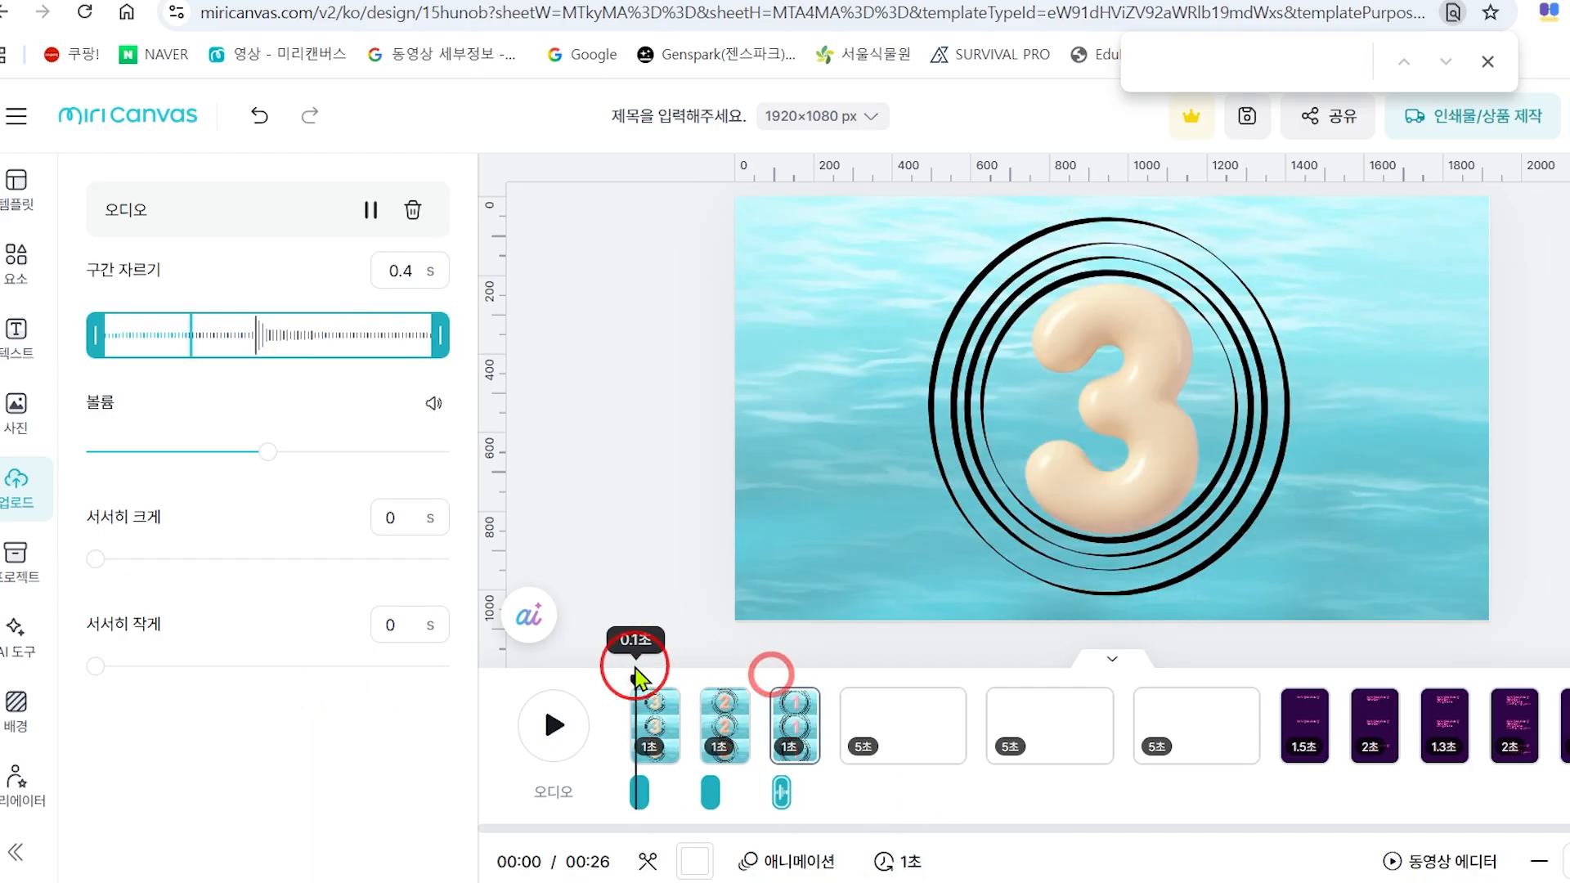
click(552, 726)
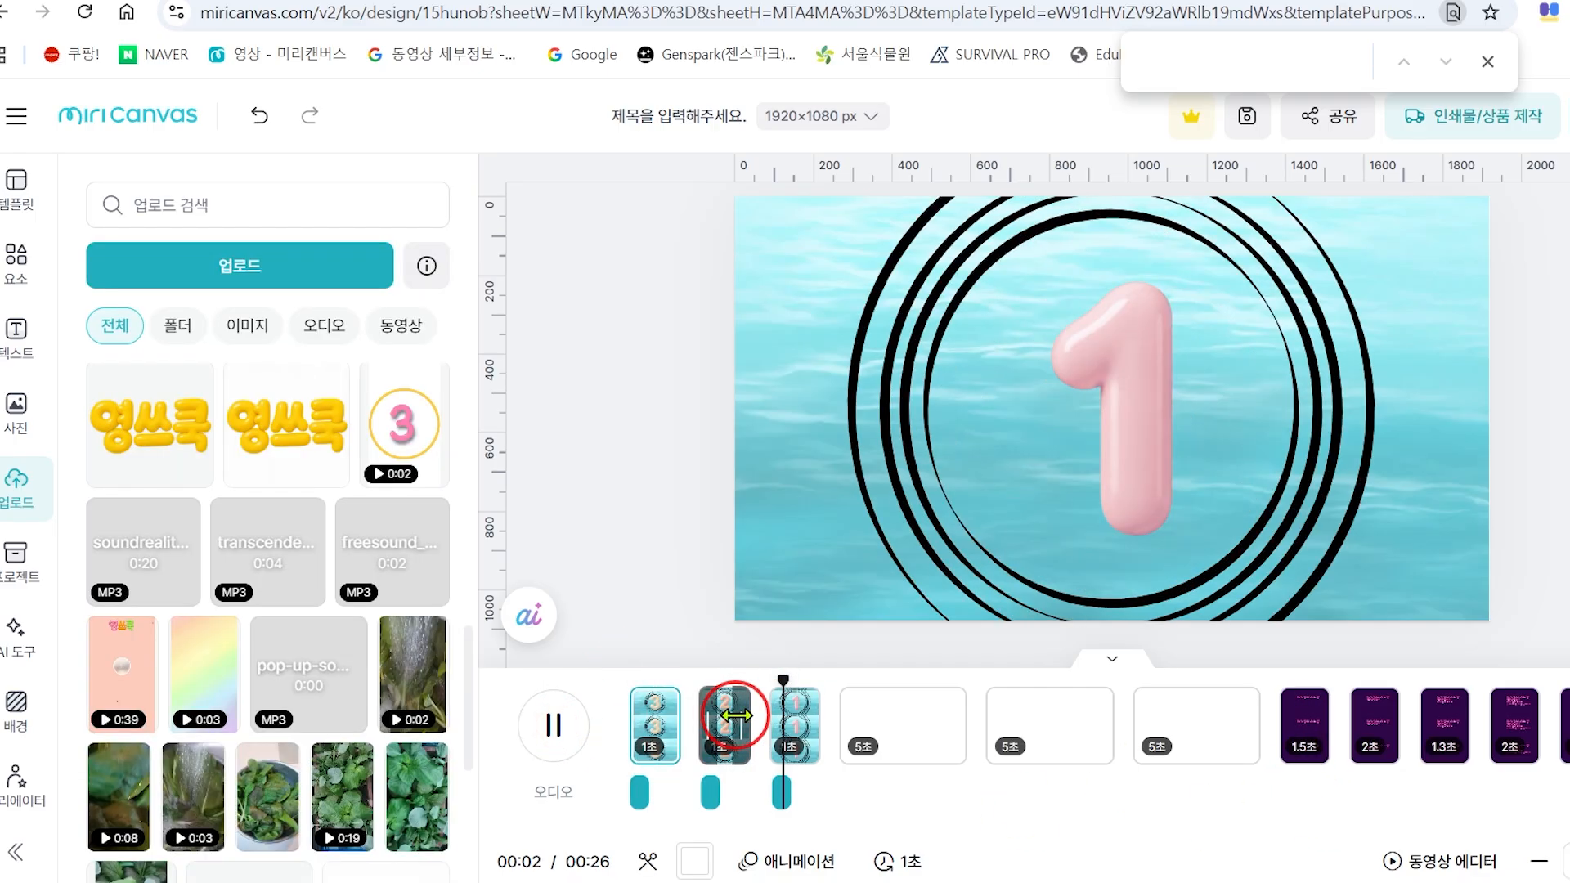
drag(857, 679, 613, 675)
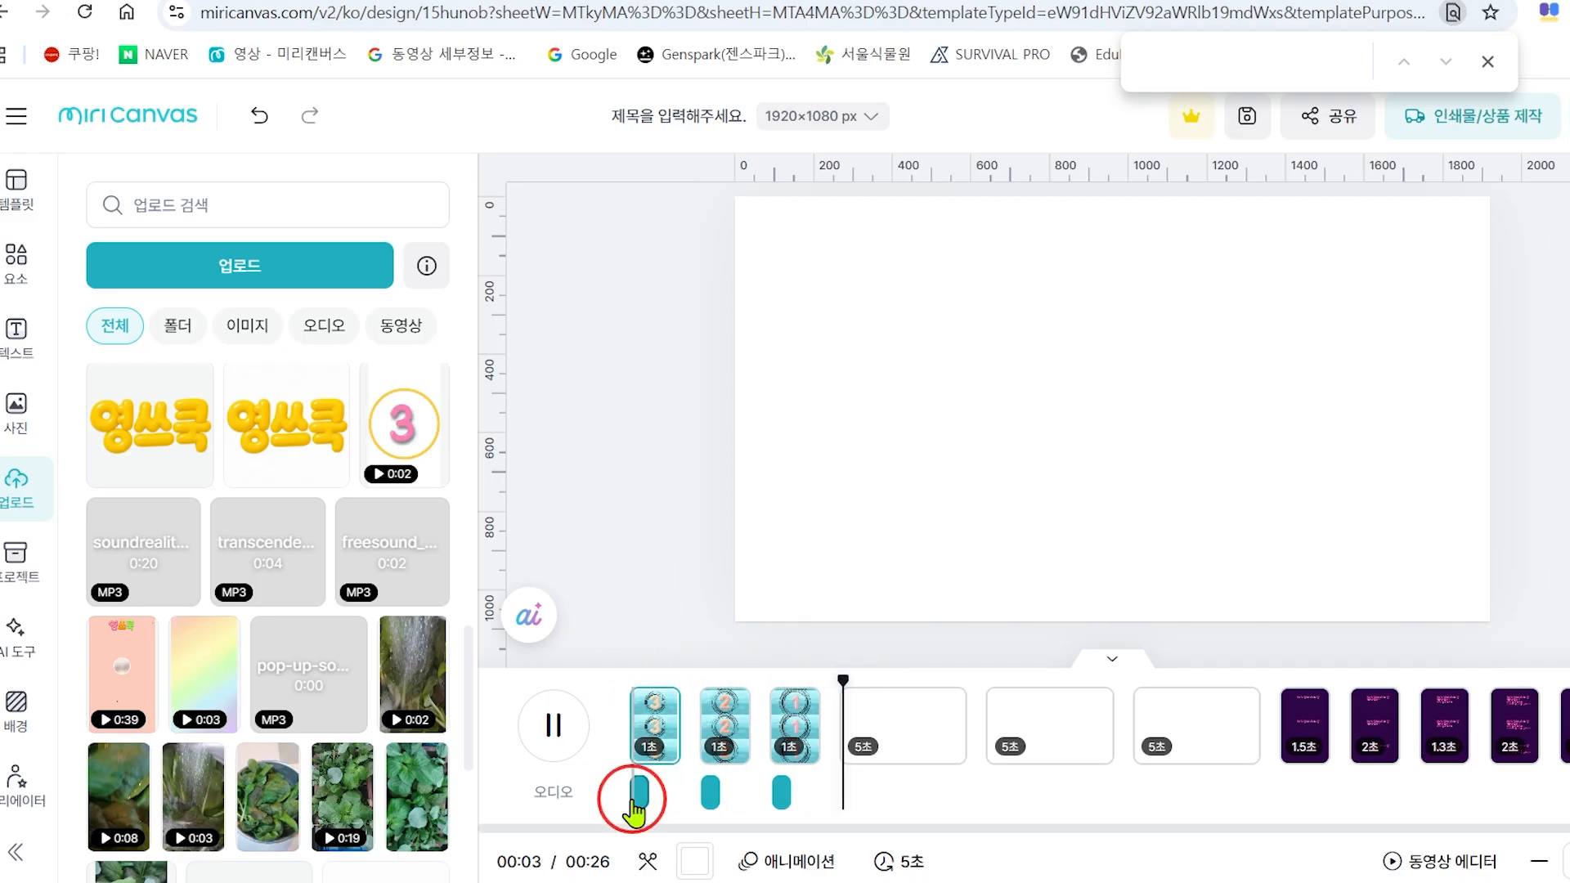
drag(882, 690, 631, 677)
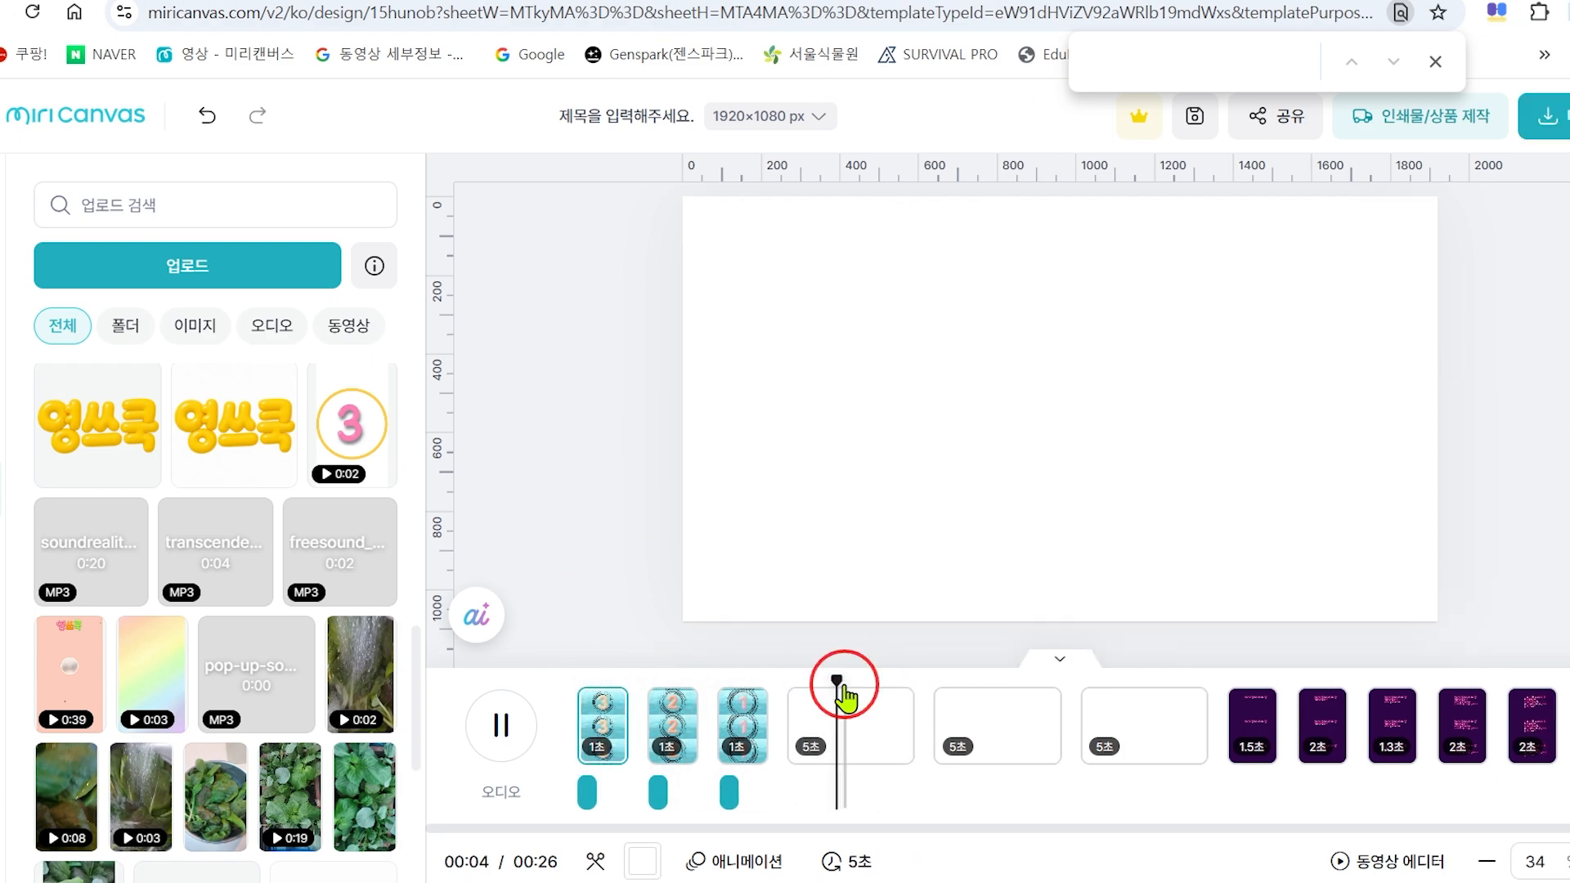
mouse_move(891, 686)
mouse_down()
mouse_move(817, 699)
mouse_move(575, 682)
mouse_up()
click(958, 676)
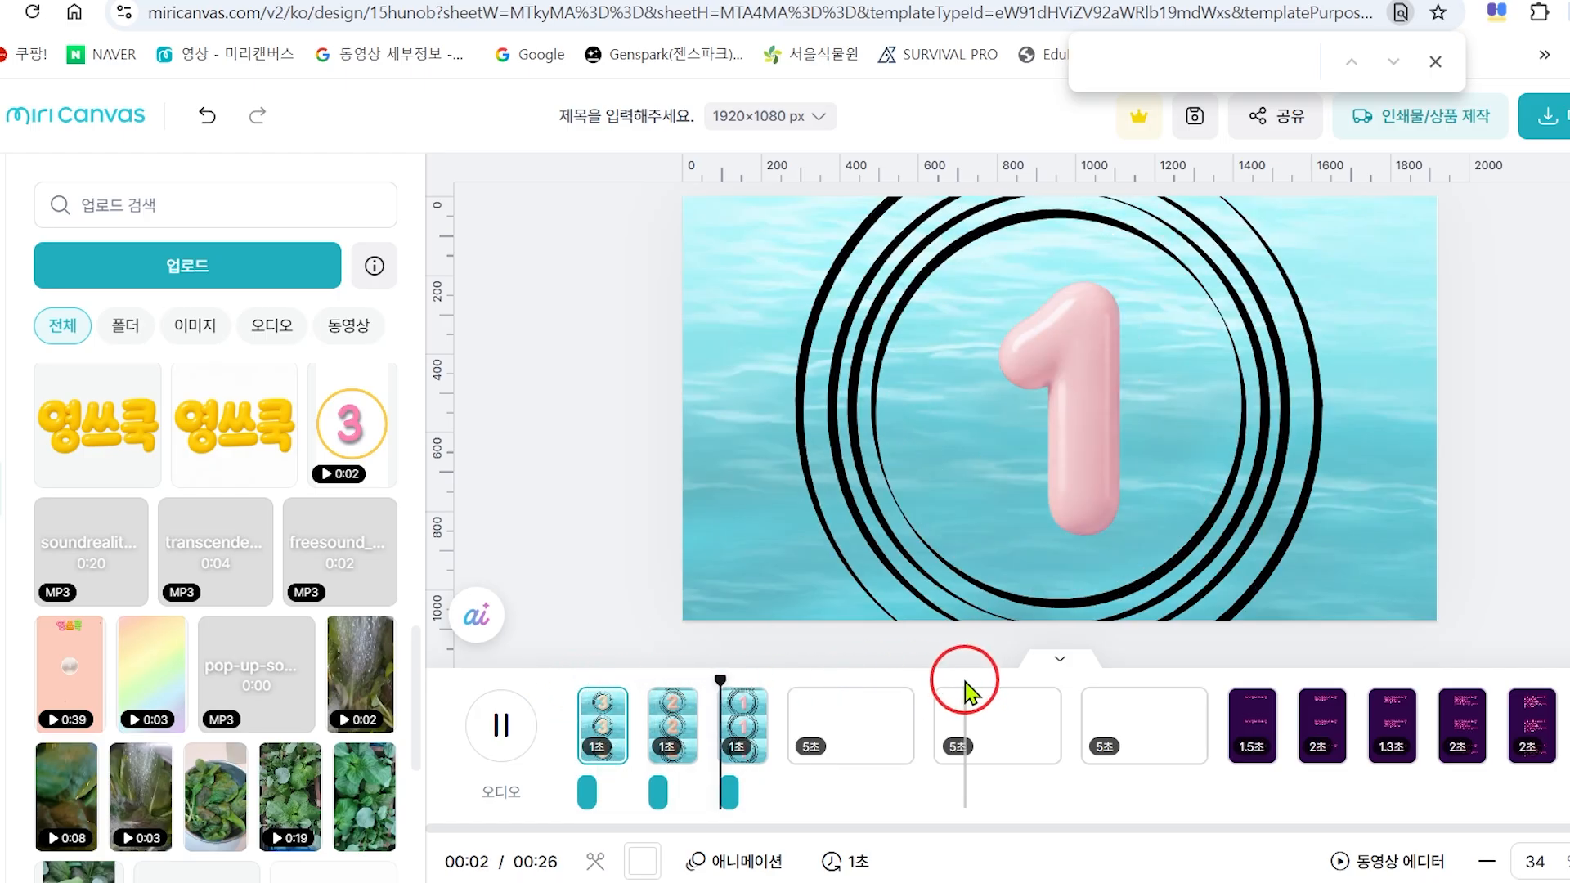
click(817, 687)
Move the playhead to the first neon text page to view it, then return it to the start of the timeline.
drag(796, 683, 1230, 679)
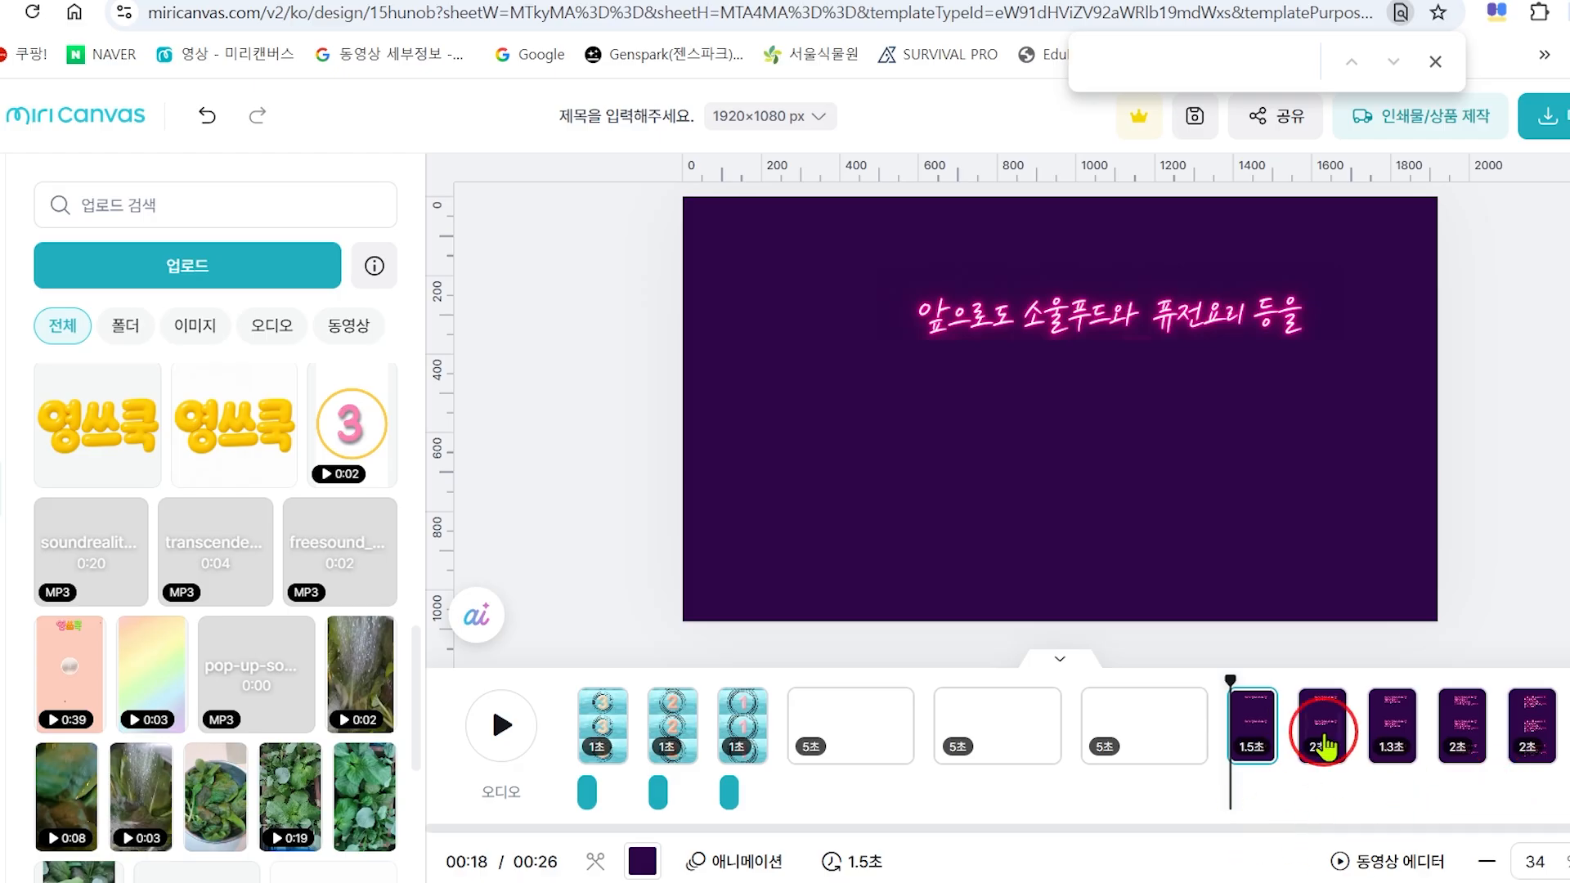
drag(1230, 683, 576, 693)
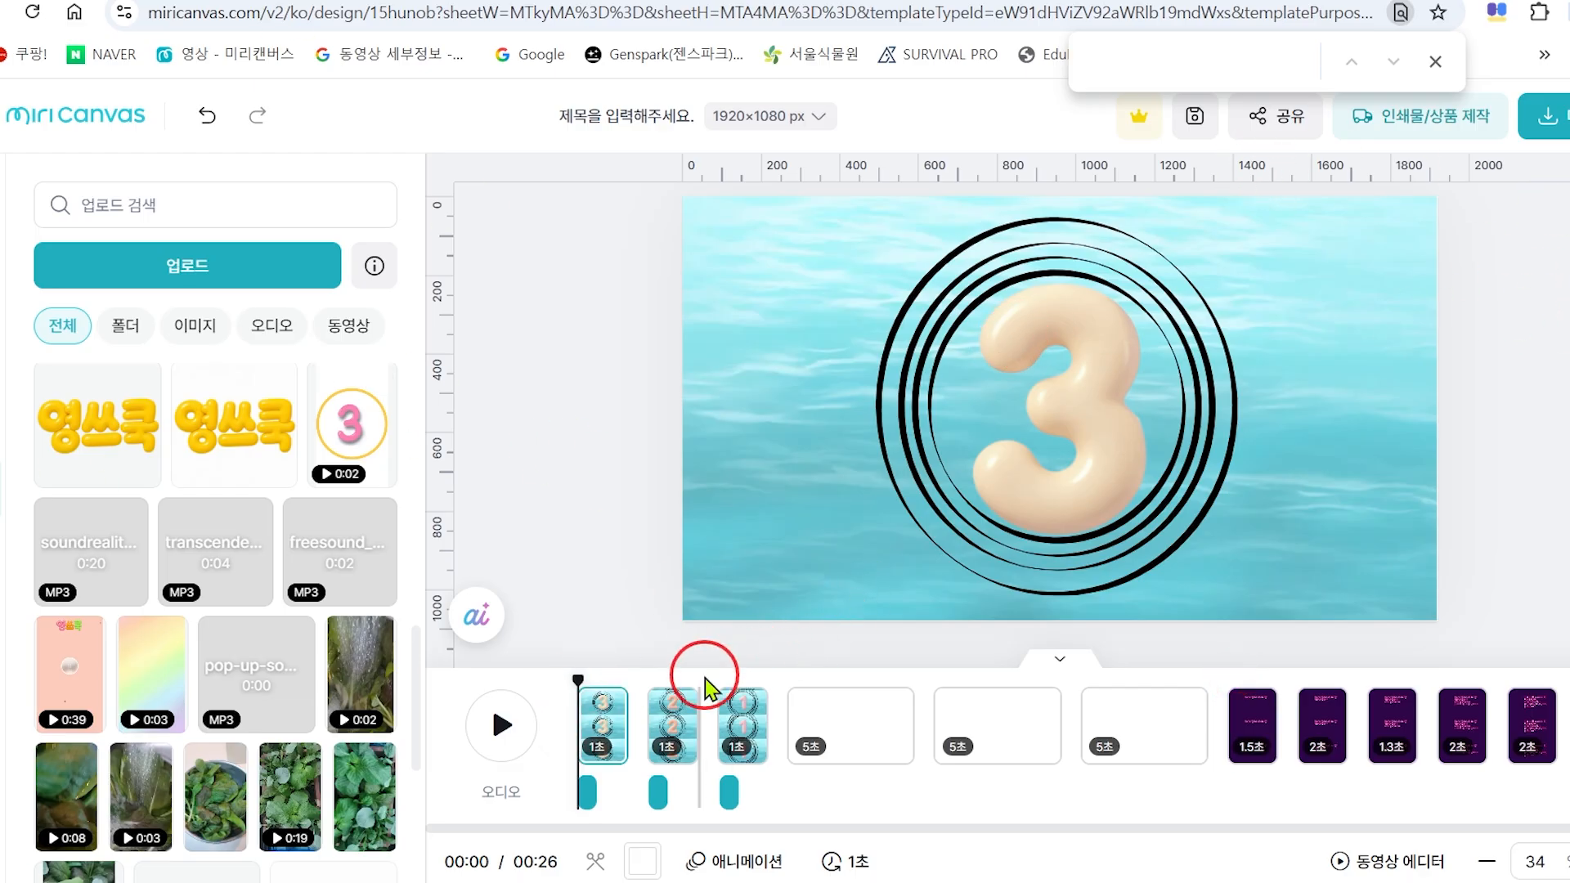
mouse_move(574, 697)
mouse_down()
mouse_move(603, 684)
mouse_move(1557, 691)
mouse_move(1209, 666)
mouse_move(578, 679)
mouse_up()
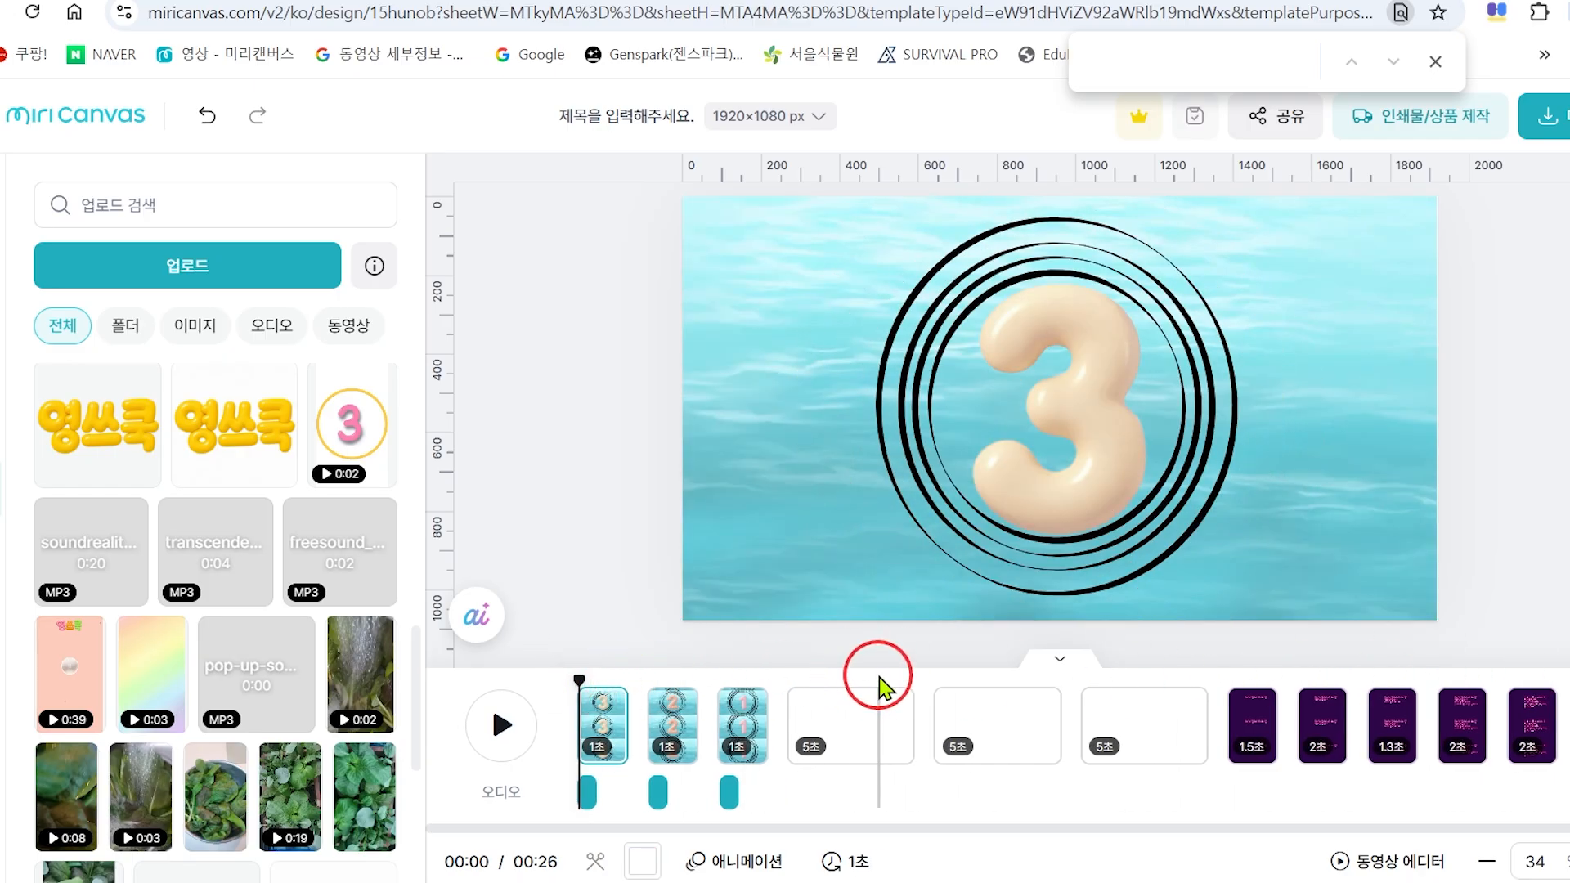